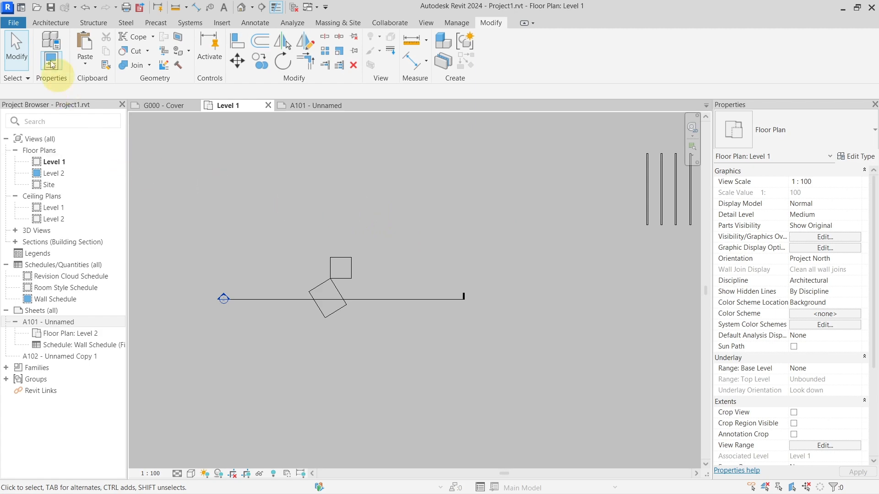
Step: Switch the active interface theme to Dark in the color options
left_click(13, 22)
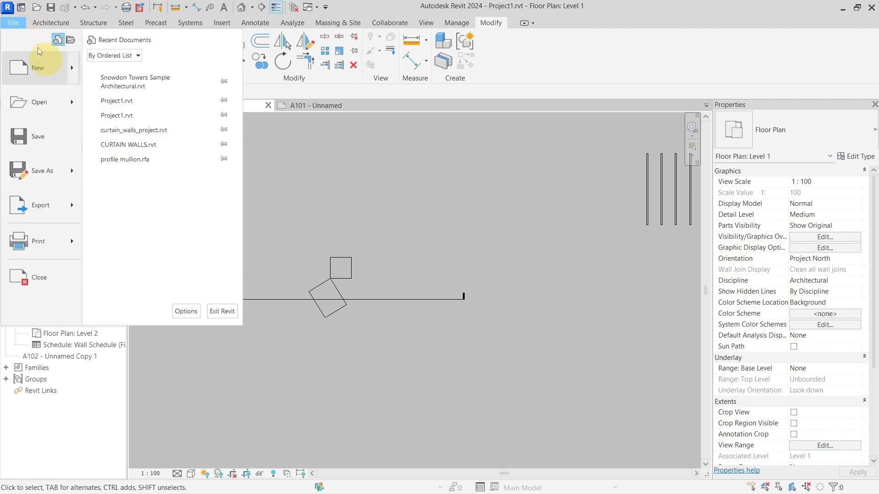
left_click(183, 311)
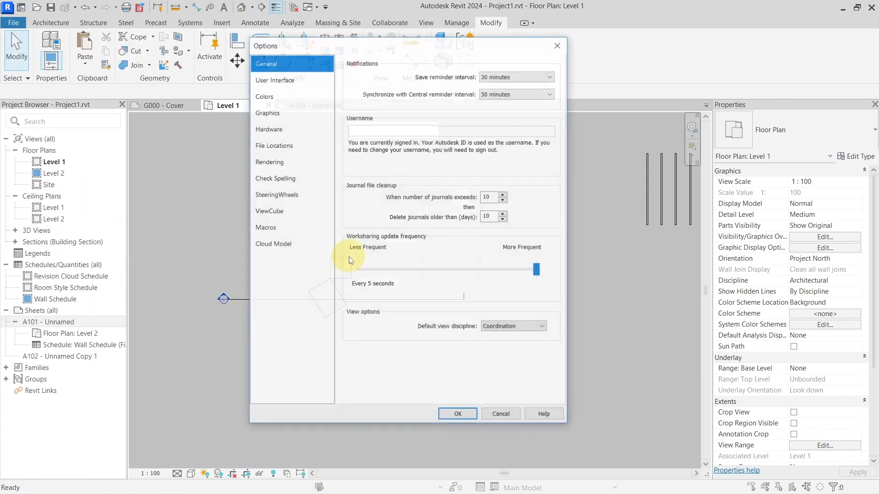
left_click(293, 100)
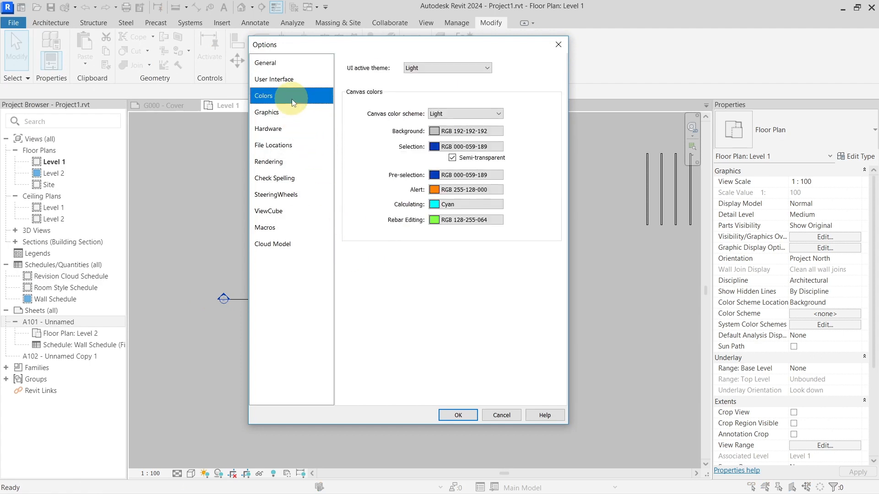
left_click(415, 69)
left_click(414, 83)
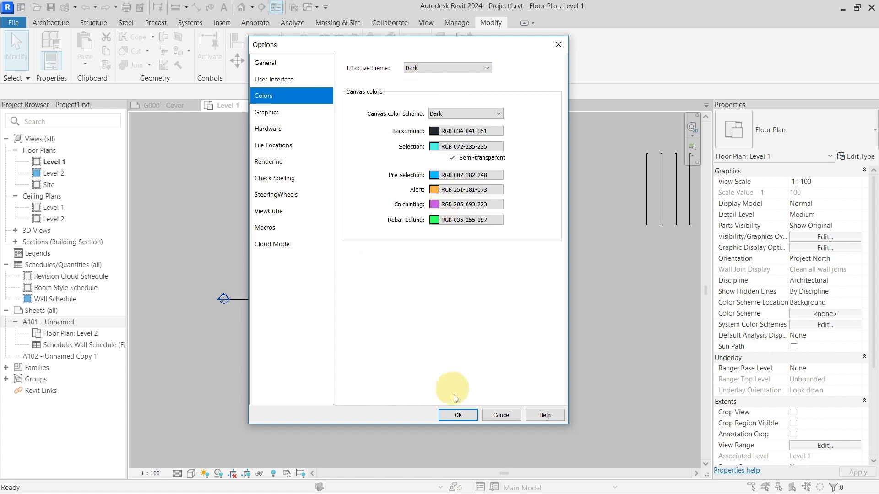
left_click(456, 412)
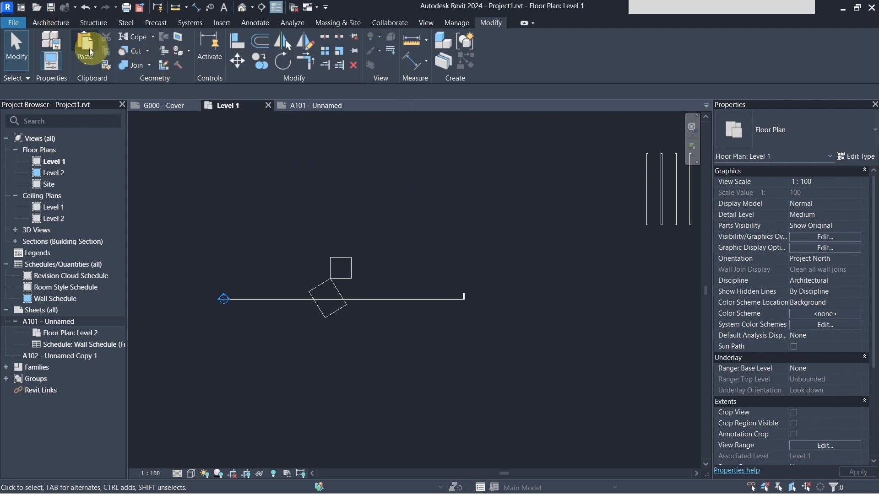
Step: Switch the active interface theme back to Light in the color options
left_click(13, 23)
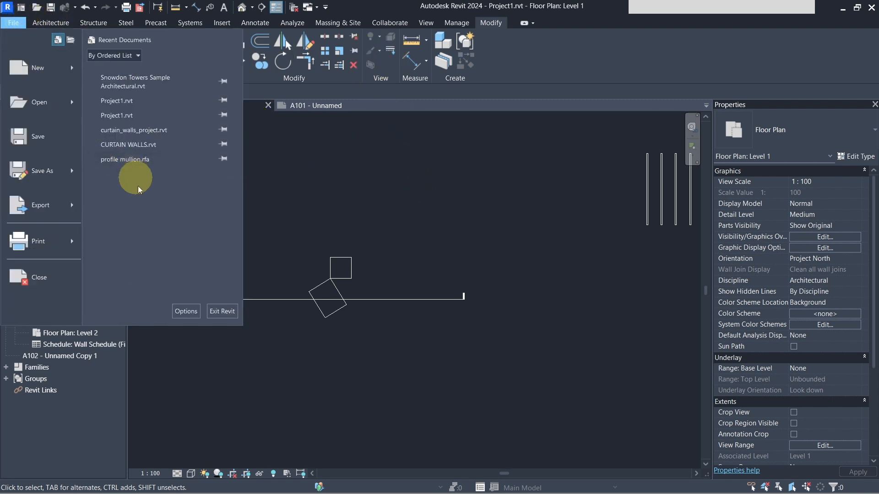
left_click(179, 311)
left_click(299, 95)
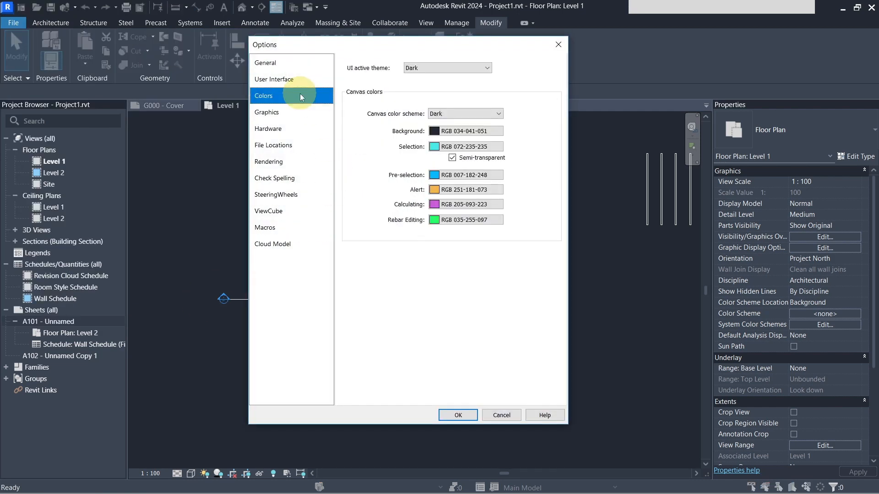
left_click(457, 68)
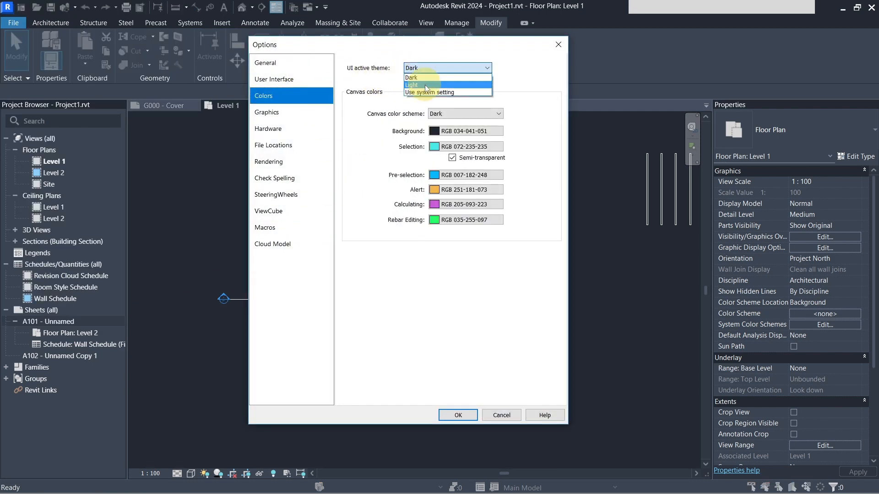
left_click(424, 86)
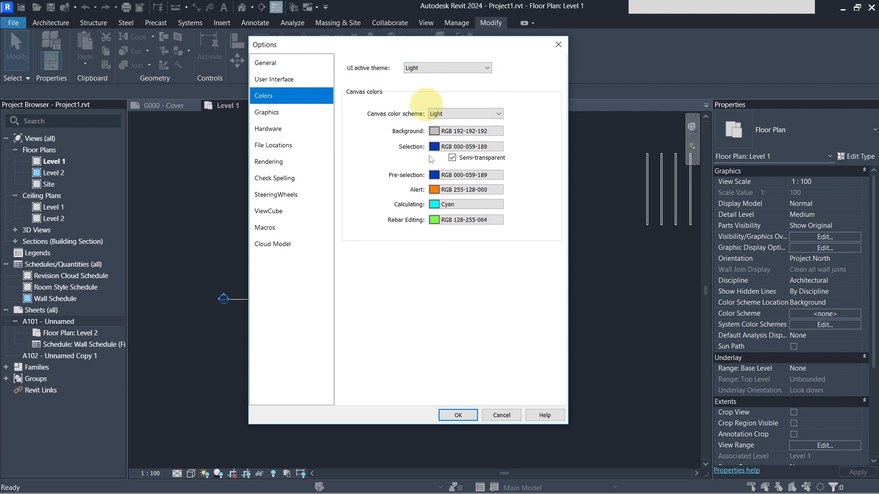
left_click(458, 414)
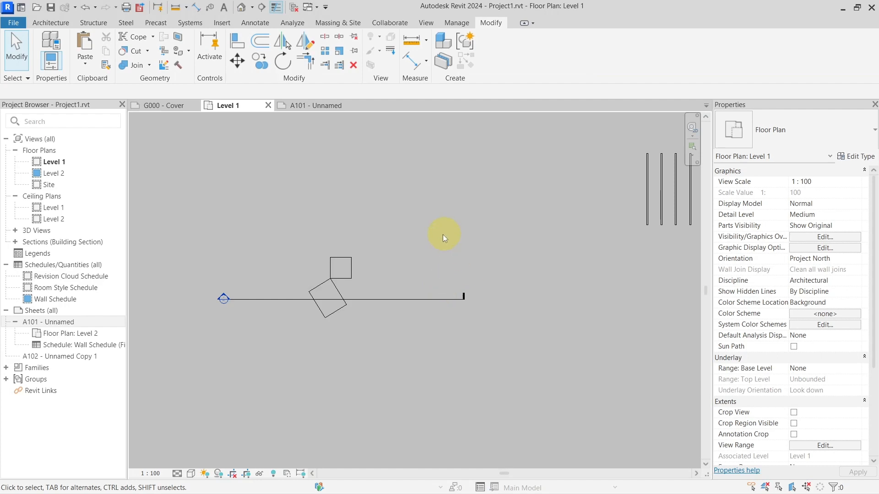
Step: Open sheet A101 and widen the Family and Type column of the placed Wall Schedule so each wall name fits on one line
left_click(317, 106)
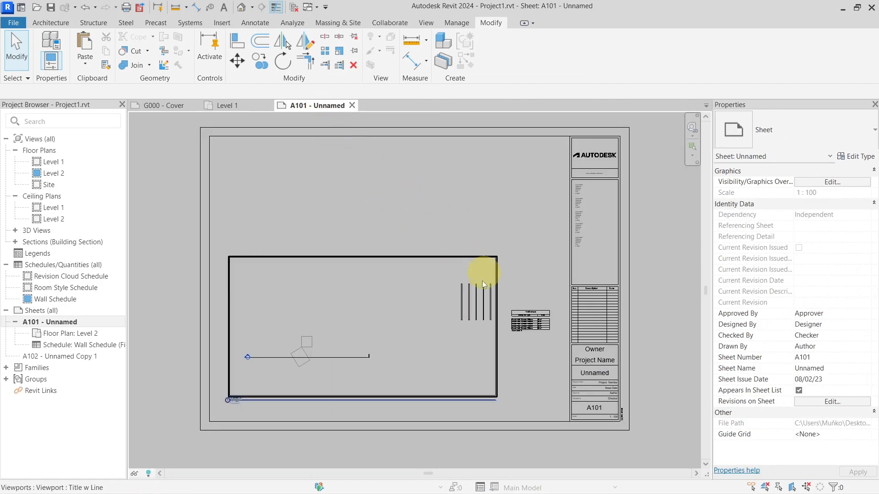
middle_click_drag(543, 363, 460, 335)
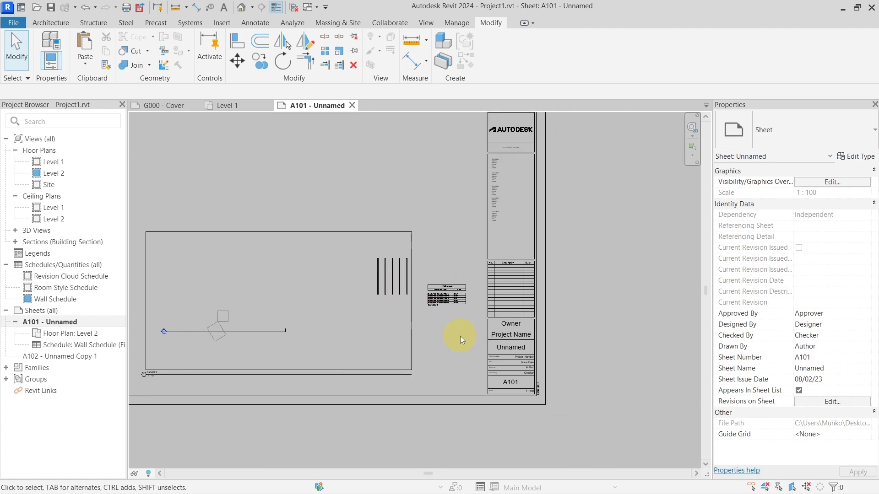
scroll(460, 336, "up", 4)
scroll(444, 270, "up", 7)
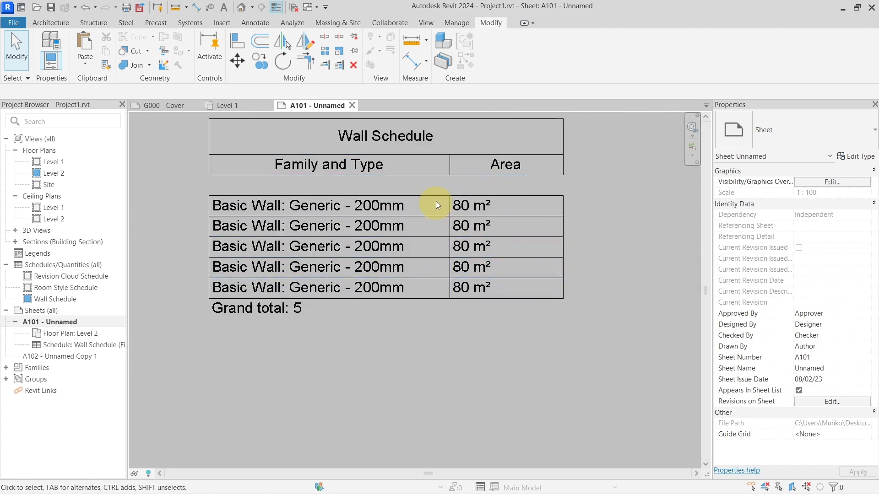
left_click(436, 257)
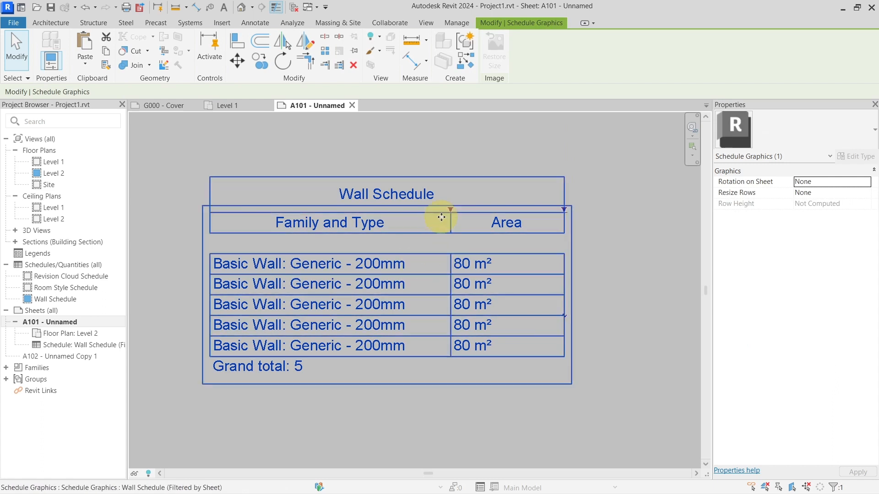
left_click(391, 262)
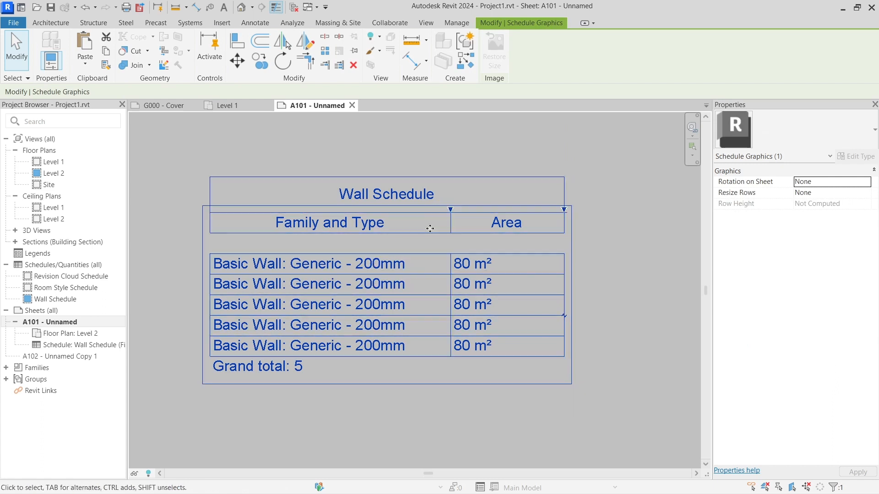
left_click_drag(450, 210, 382, 211)
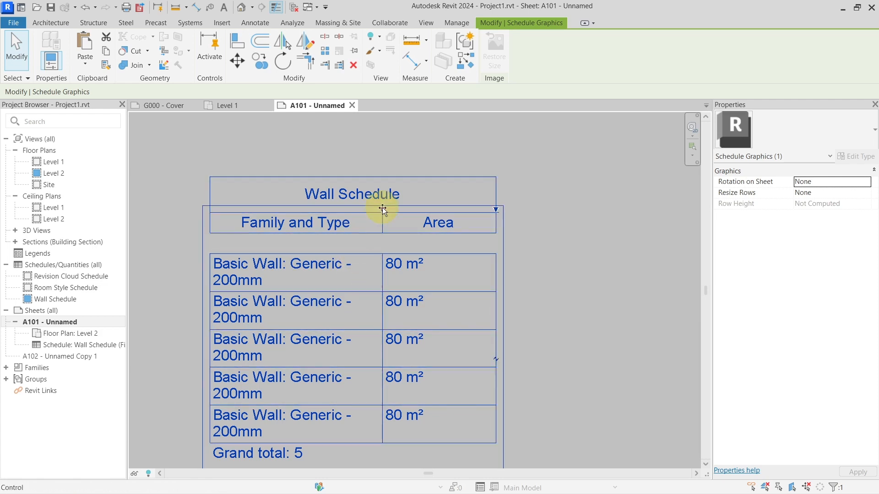
left_click_drag(382, 209, 496, 209)
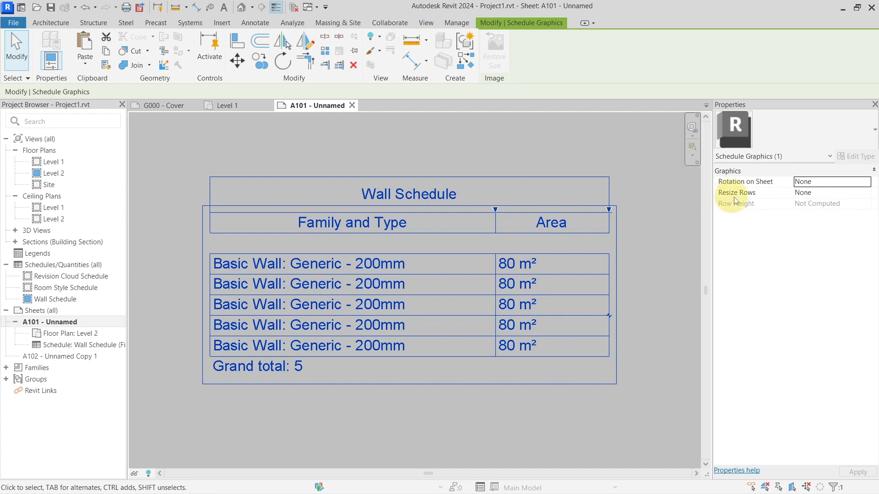
Step: Set the placed Wall Schedule's Resize Rows property to All
left_click(798, 194)
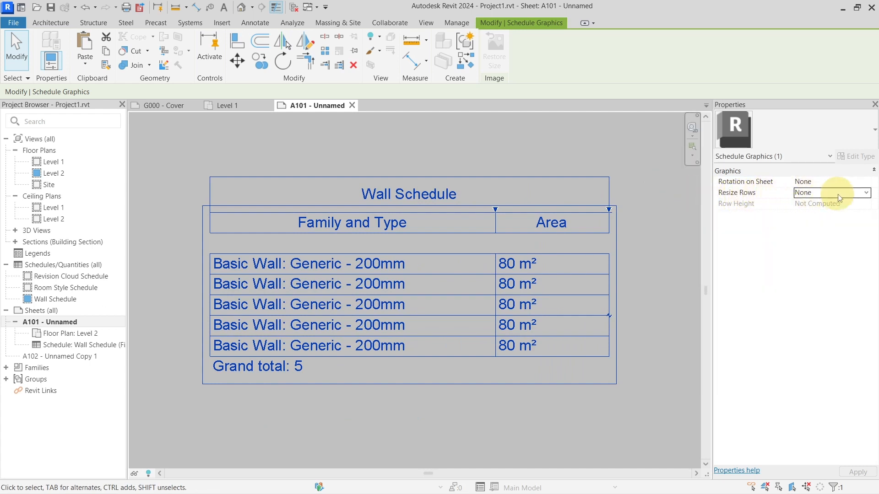
left_click(866, 196)
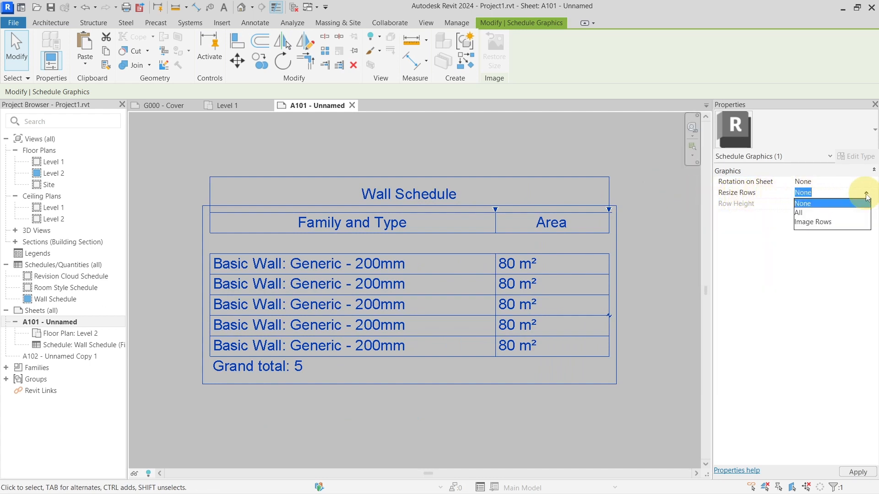
left_click(812, 212)
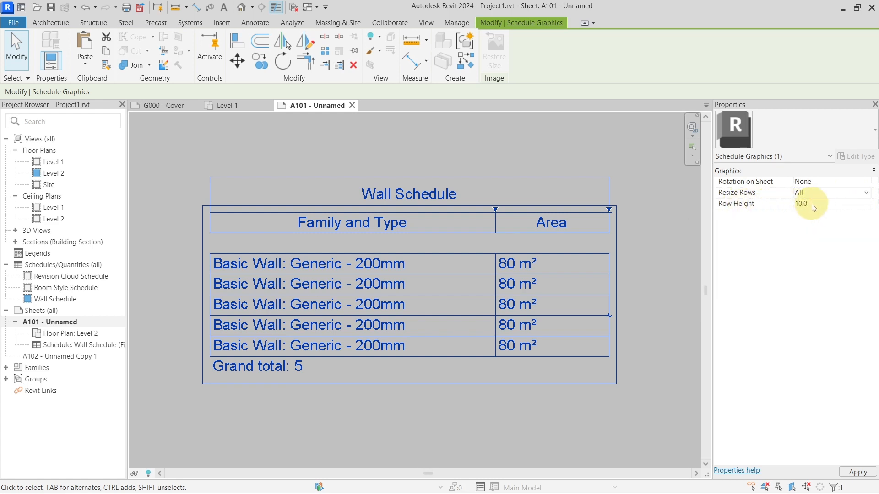
scroll(585, 290, "down", 1)
middle_click_drag(582, 289, 538, 250)
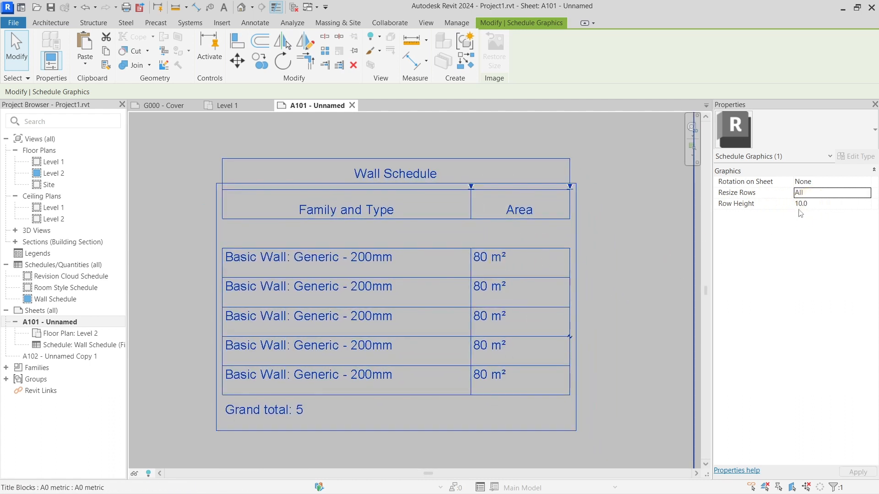
Step: Set the placed Wall Schedule's row height to 8.0 and deselect the schedule
left_click(812, 205)
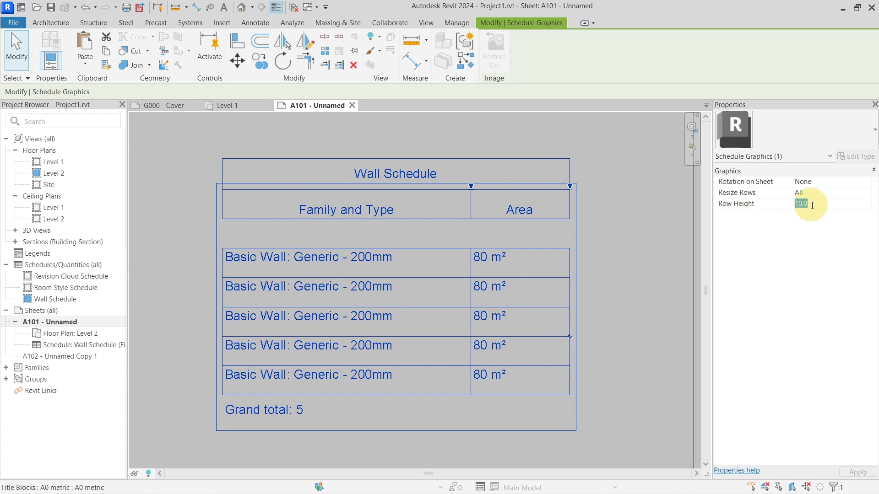
key("Return")
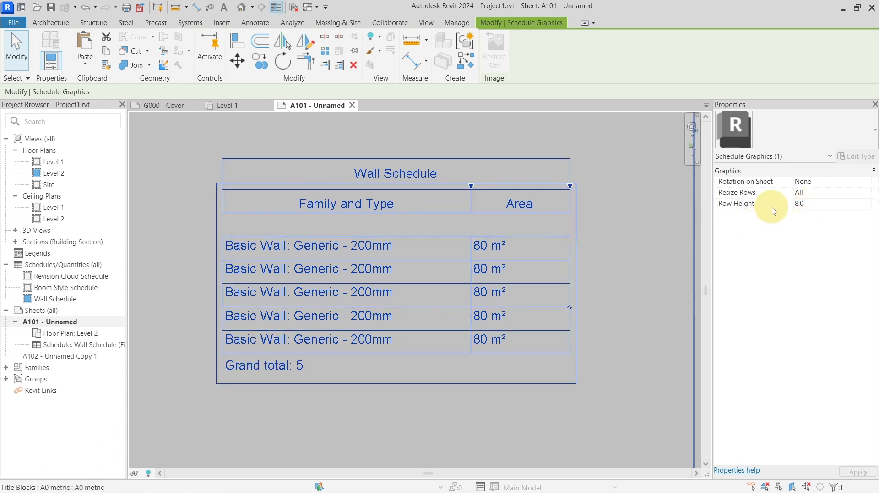
mouse_move(775, 208)
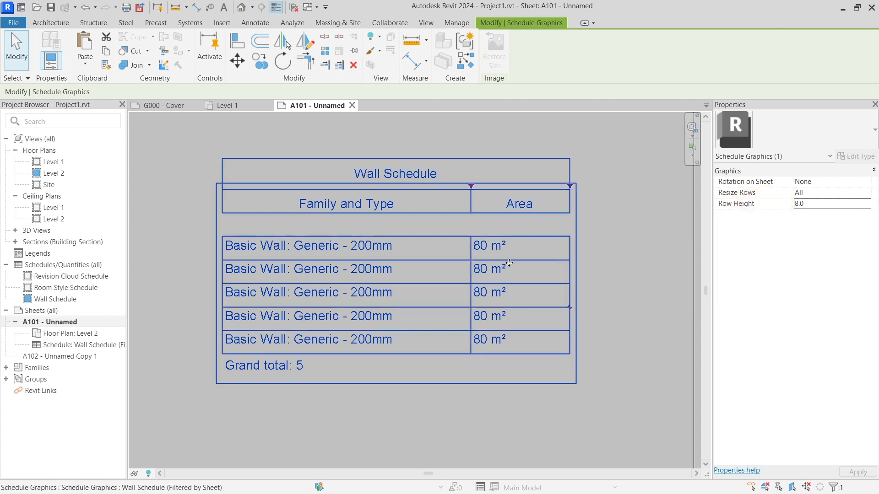
left_click(368, 294)
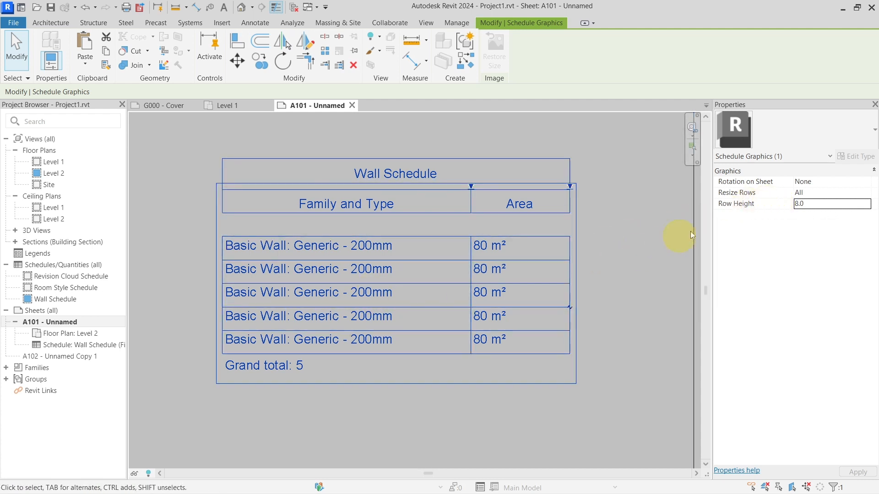
left_click(625, 262)
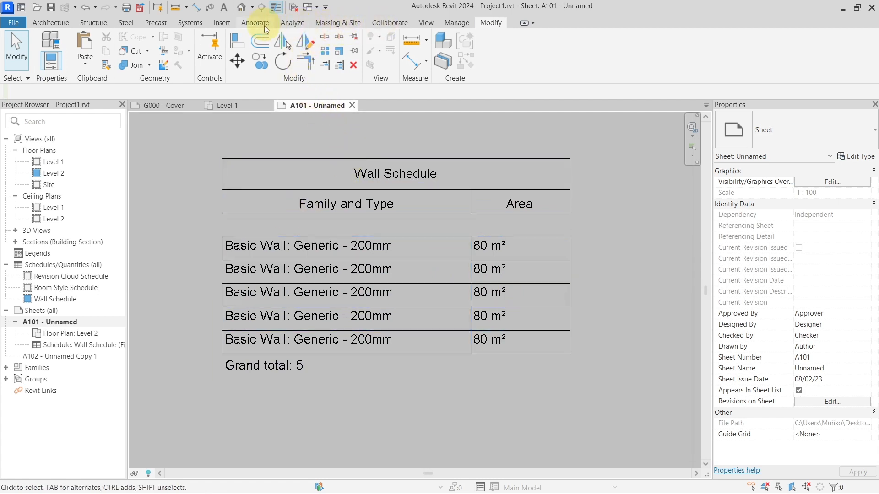
Step: View the RAL CLASSIC color book for the Air material's surface pattern foreground color, then close the material browser without changing anything
left_click(458, 23)
left_click(51, 45)
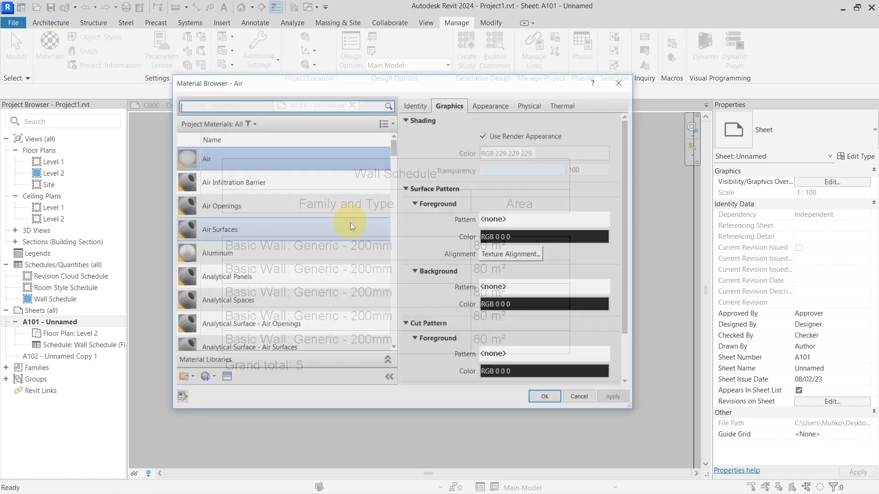
left_click(511, 241)
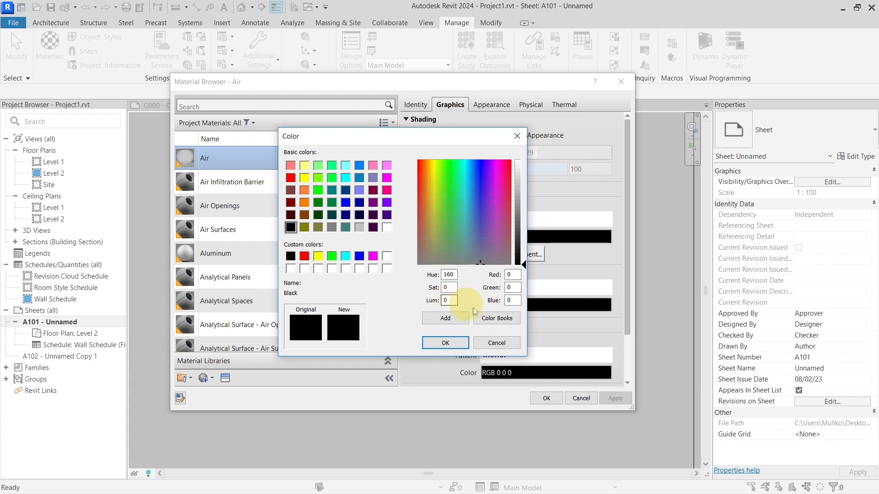
left_click(489, 319)
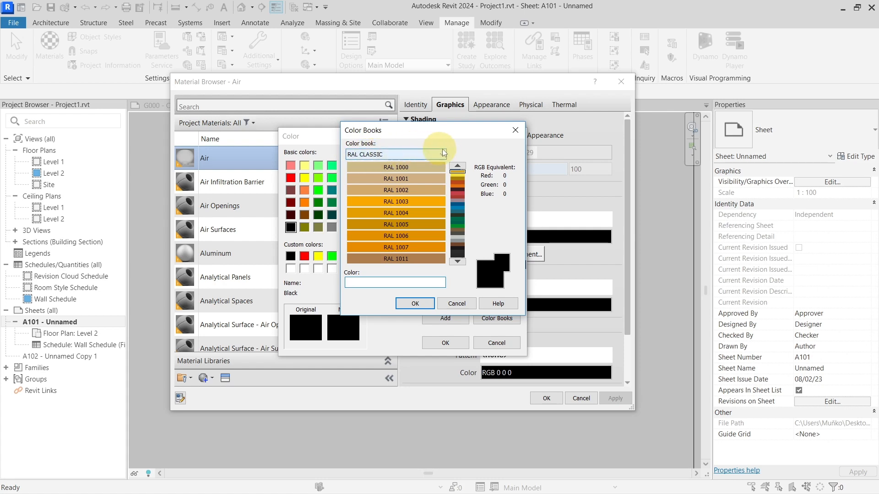
left_click_drag(452, 137, 467, 122)
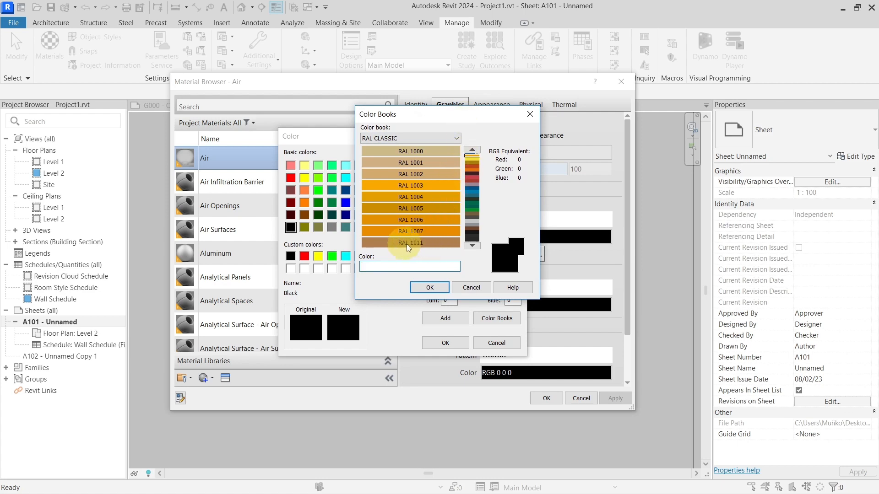
left_click_drag(485, 115, 551, 112)
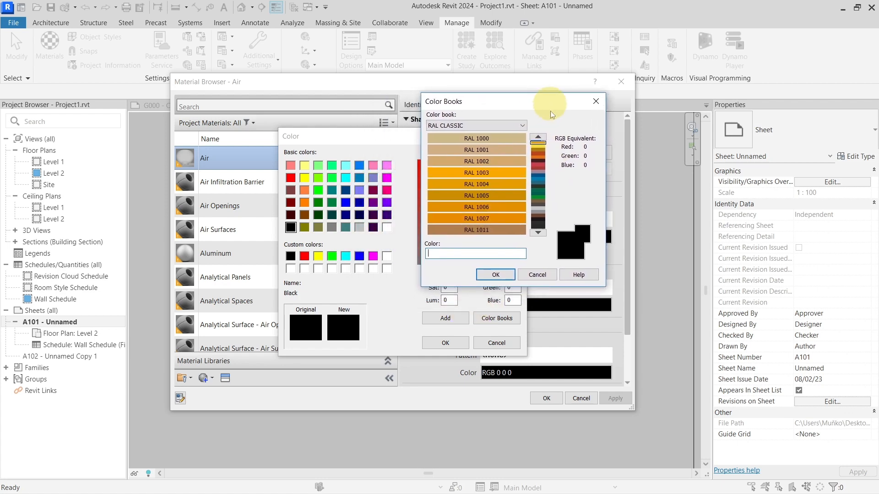
left_click(595, 102)
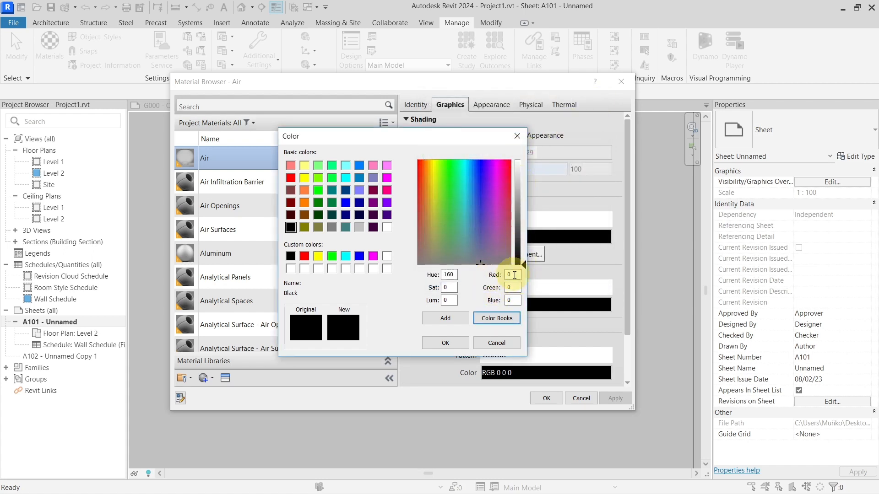
left_click(517, 136)
left_click(626, 86)
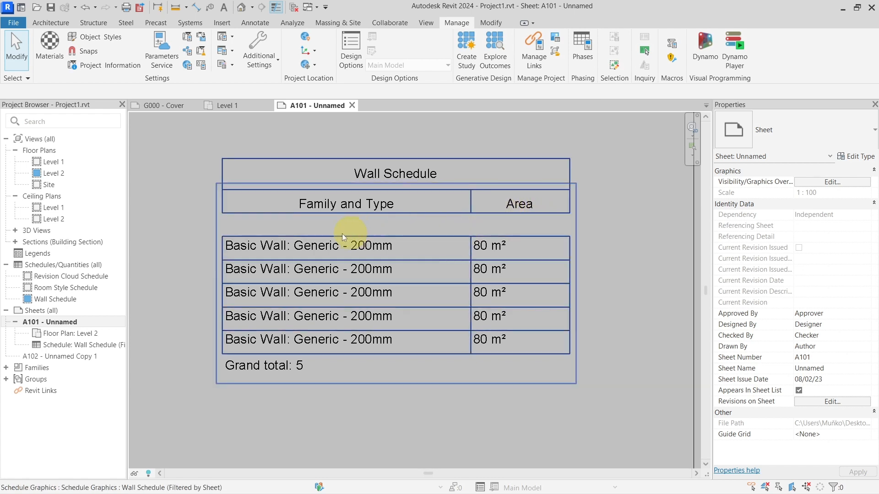
Step: Open the My Insights page from the Home screen to review the command usage details
left_click(23, 9)
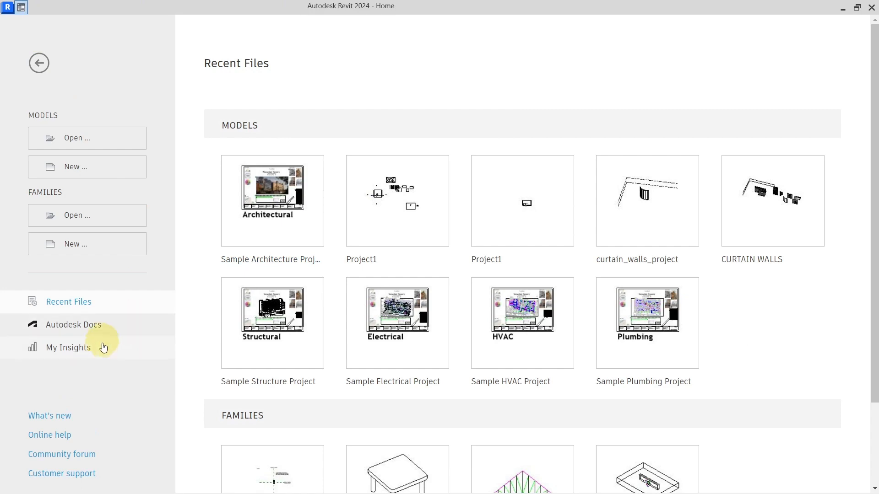
left_click(73, 353)
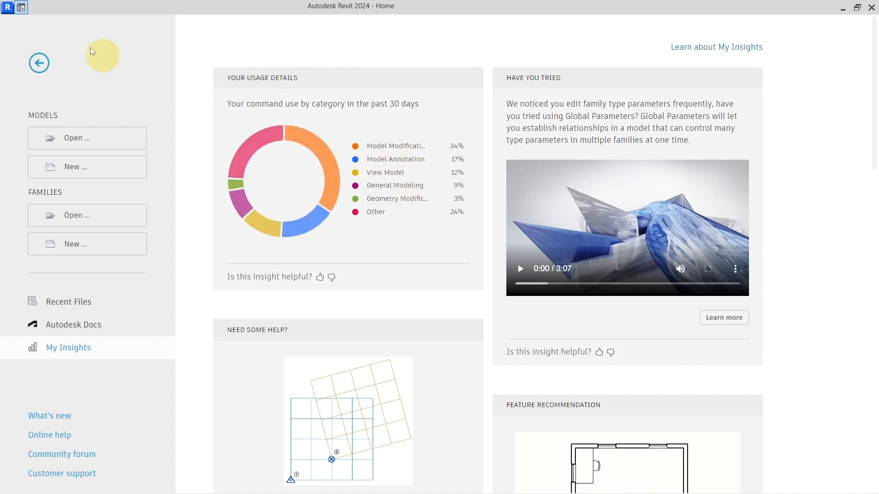
Step: Return from the Home screen to the project and view the revision clouds on the Level 1 floor plan
left_click(27, 13)
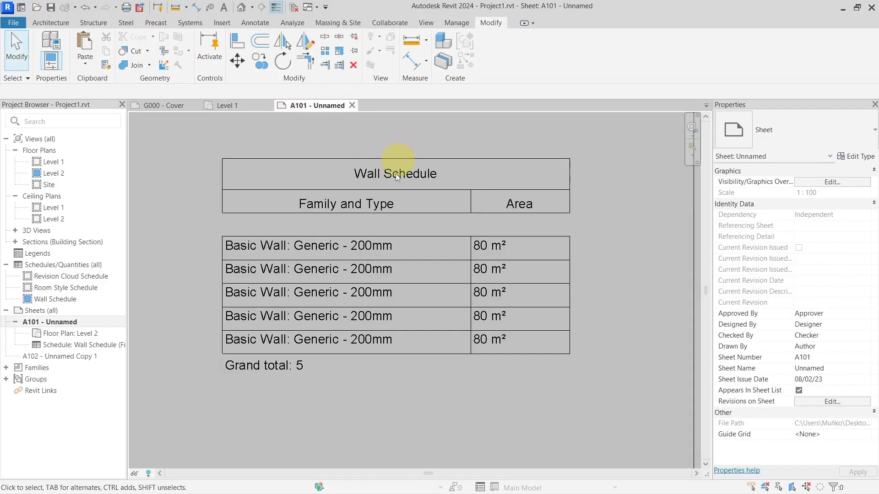
scroll(411, 251, "down", 4)
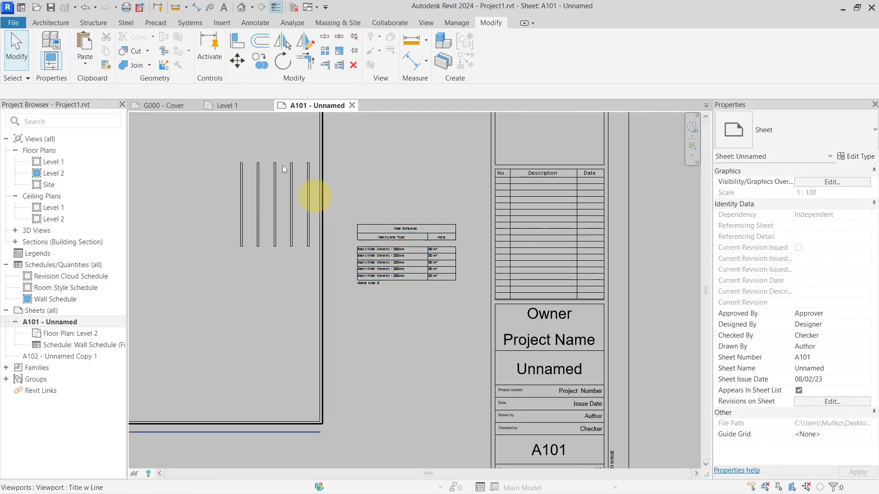
left_click(220, 105)
scroll(397, 262, "down", 5)
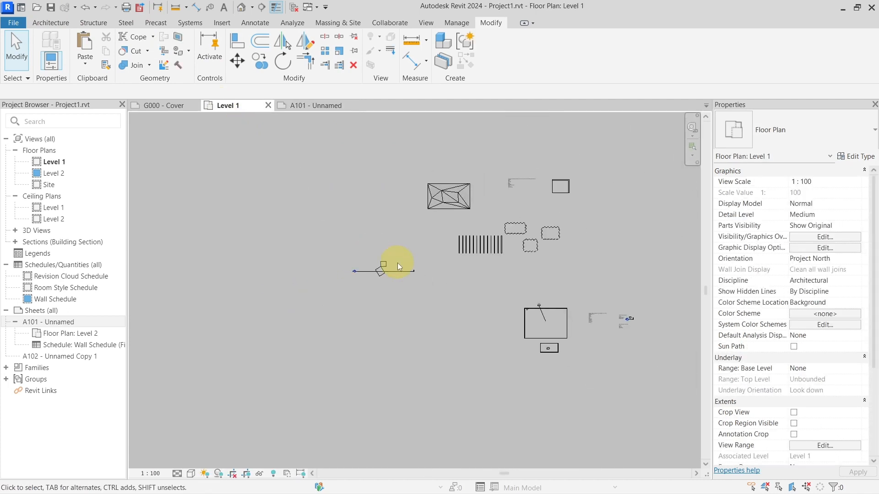
scroll(505, 229, "up", 8)
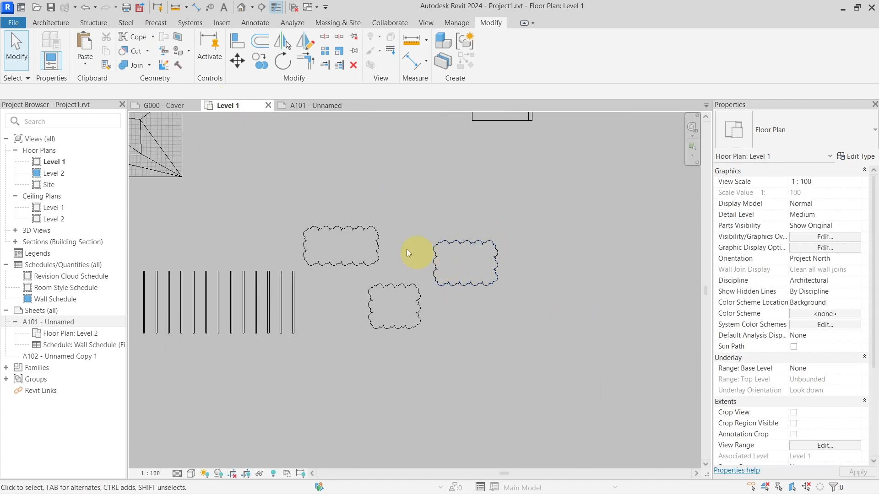
Step: Open the Revision Cloud Schedule to review its columns and rows, then close it
left_click(75, 277)
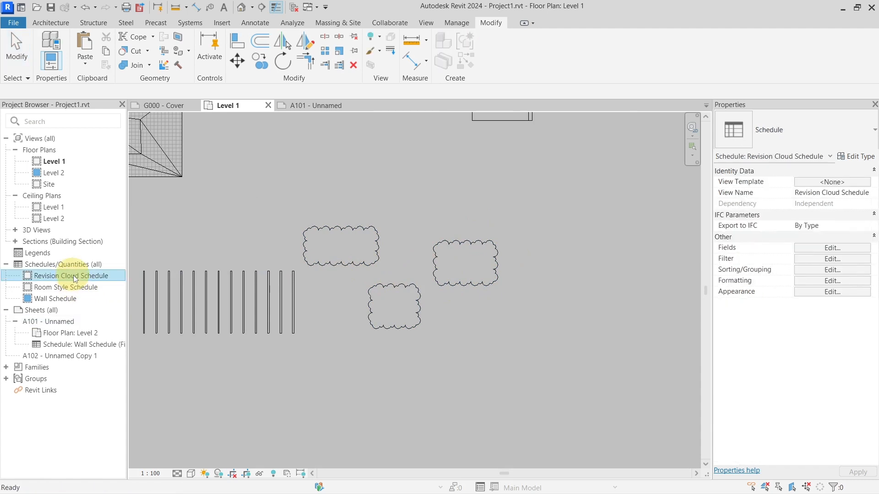
double_click(75, 276)
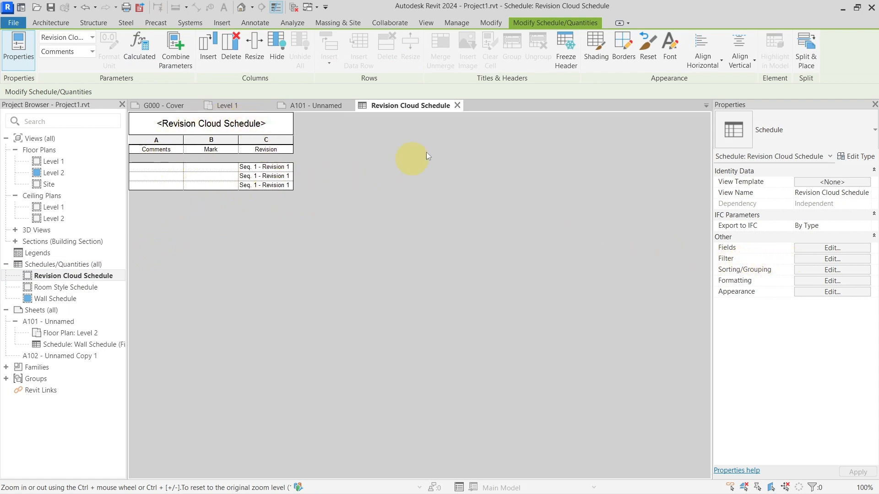
left_click(457, 106)
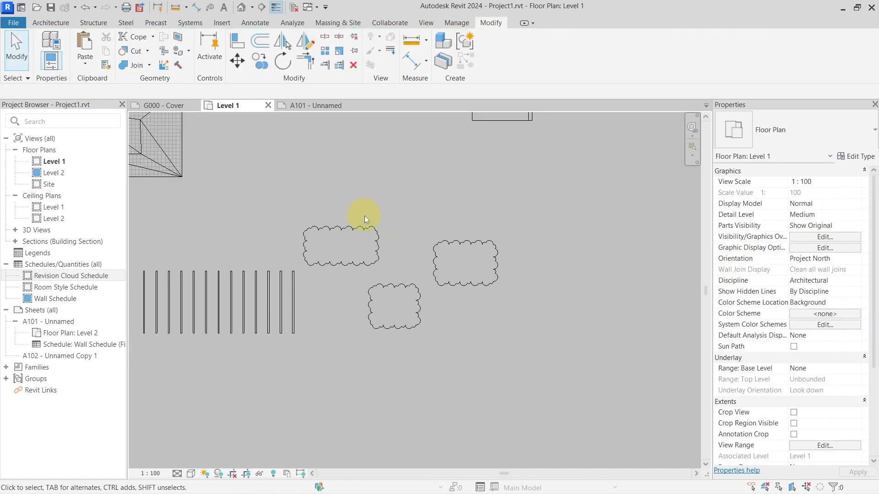
Step: Place the Level 1 floor plan, Level 1 ceiling plan and Revision Cloud Schedule together on sheet A101
left_click(314, 108)
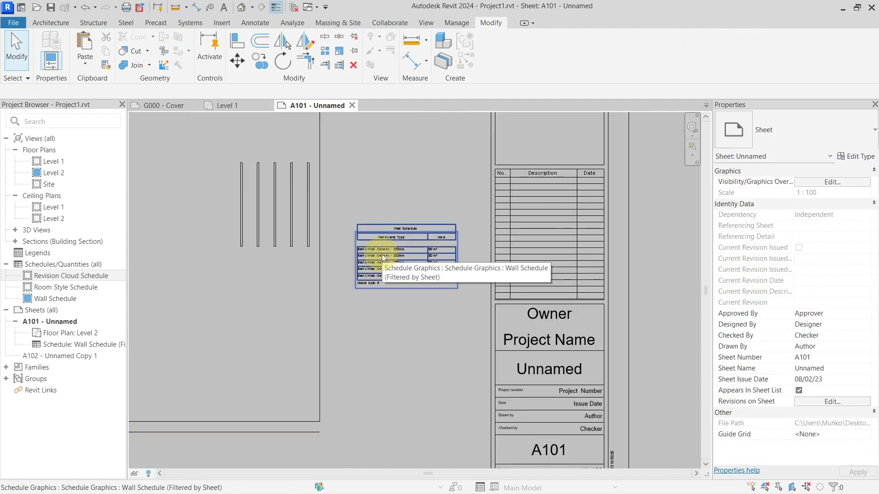
scroll(391, 295, "down", 6)
middle_click_drag(300, 217, 362, 223)
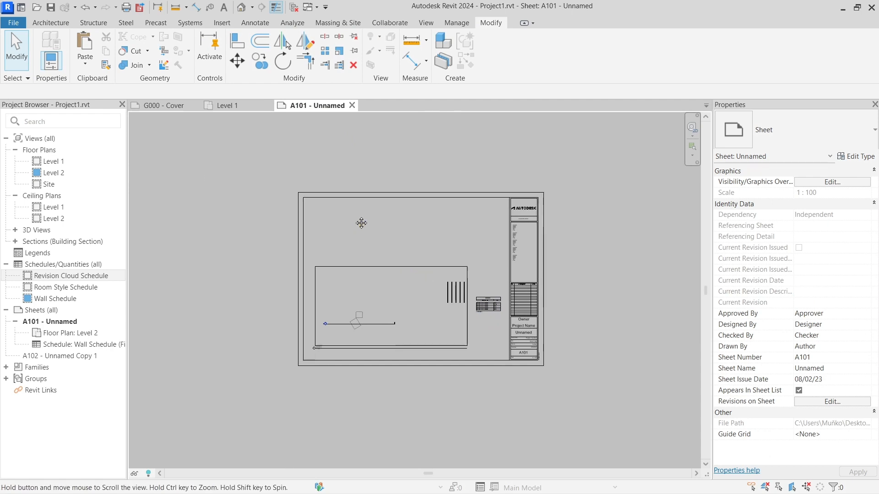
scroll(362, 223, "up", 2)
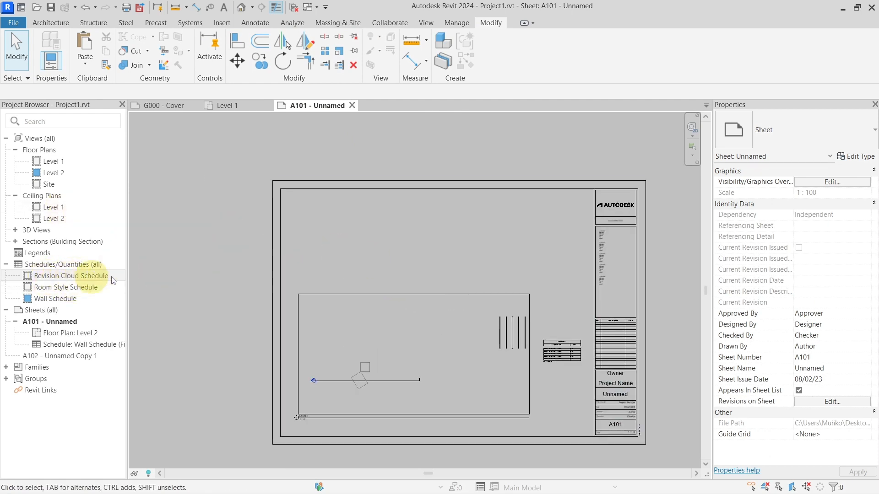
left_click(52, 161)
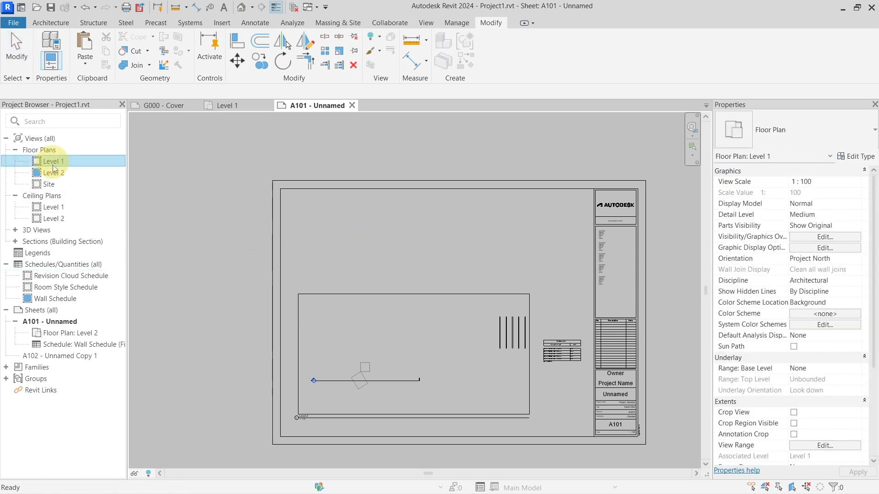
left_click(75, 276, "ctrl")
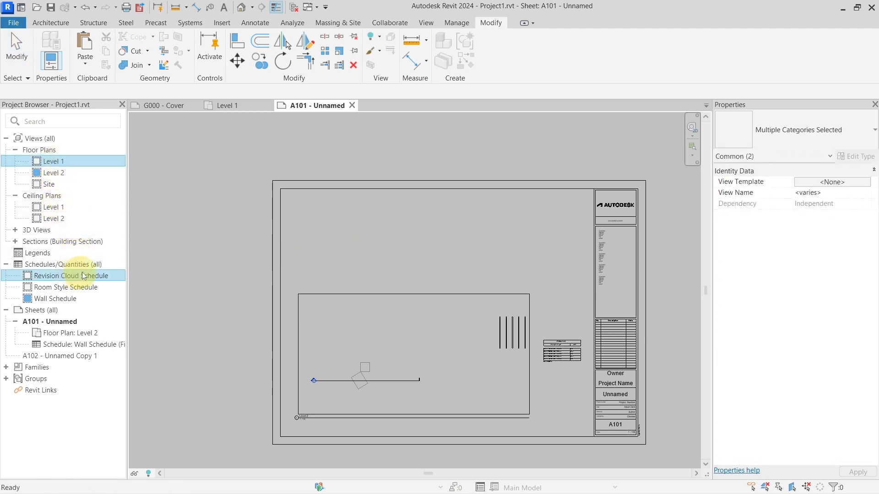
left_click(69, 208, "ctrl")
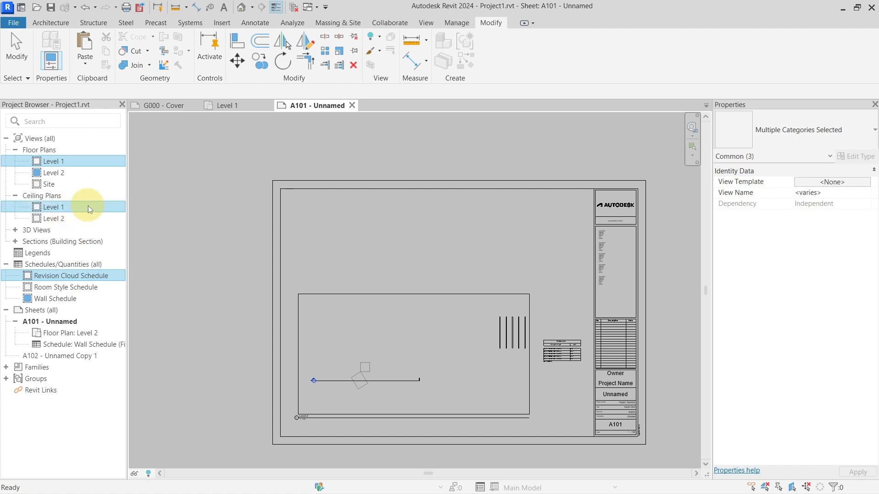
left_click_drag(70, 208, 403, 219)
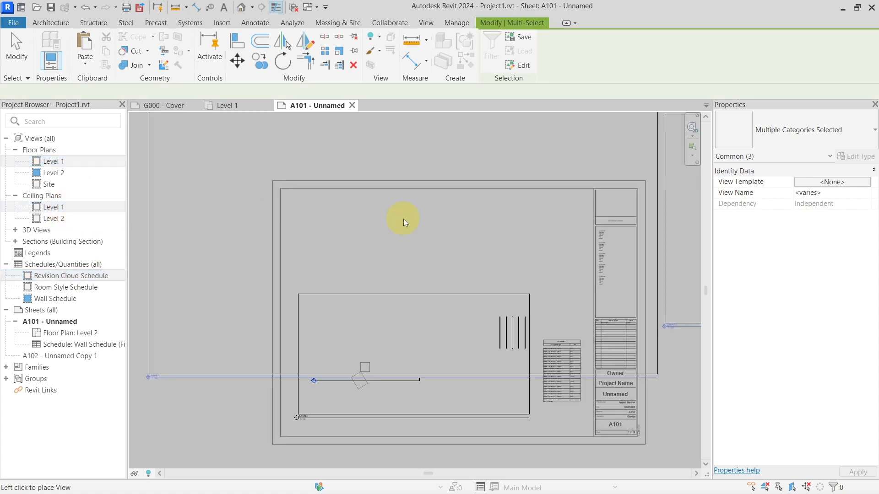
scroll(379, 161, "down", 2)
scroll(377, 163, "down", 2)
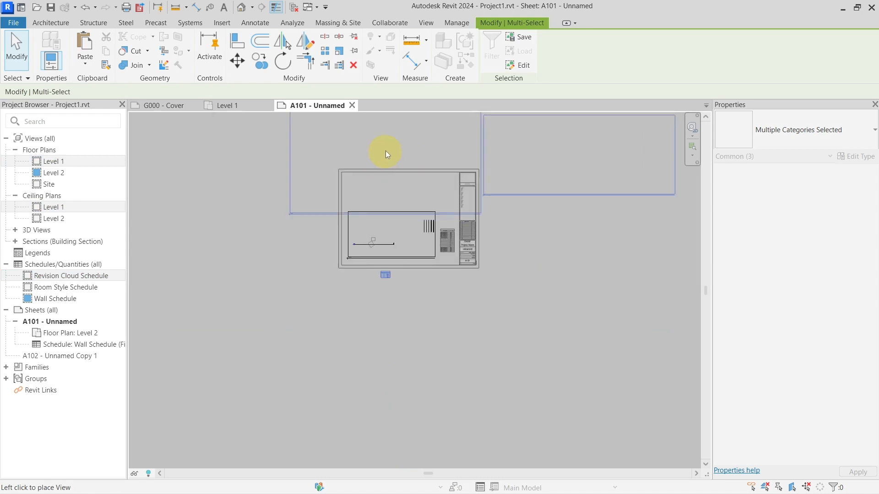
middle_click_drag(386, 150, 358, 285)
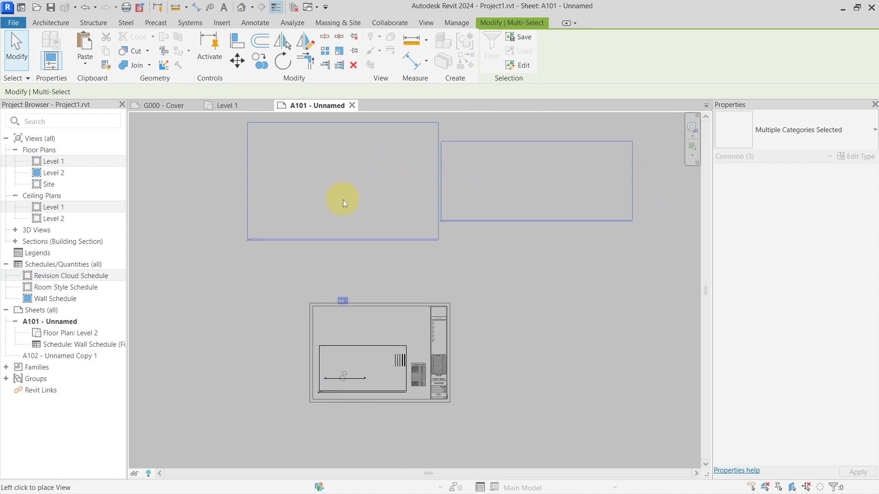
left_click(320, 209)
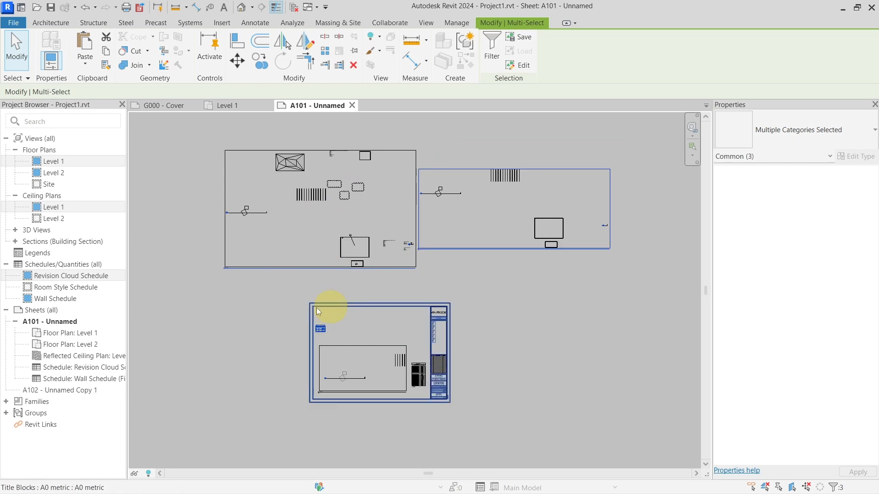
Step: Delete the newly placed Level 1 floor plan, Level 1 ceiling plan and Revision Cloud Schedule from sheet A101
key("Escape")
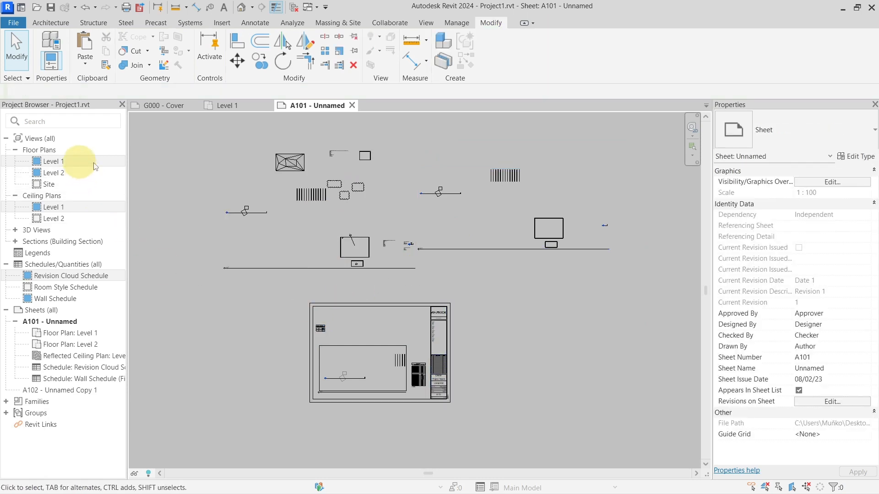
left_click(320, 328)
left_click(381, 221, "ctrl")
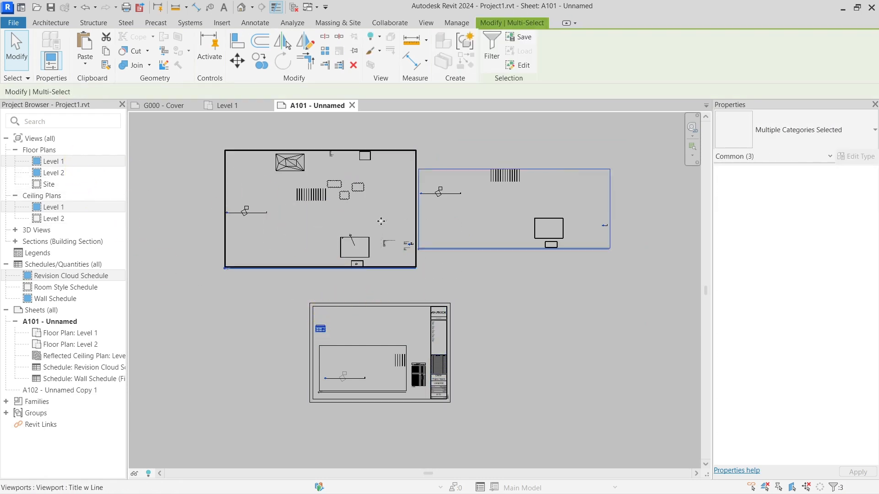
key("Delete")
scroll(359, 350, "up", 1)
scroll(359, 351, "up", 3)
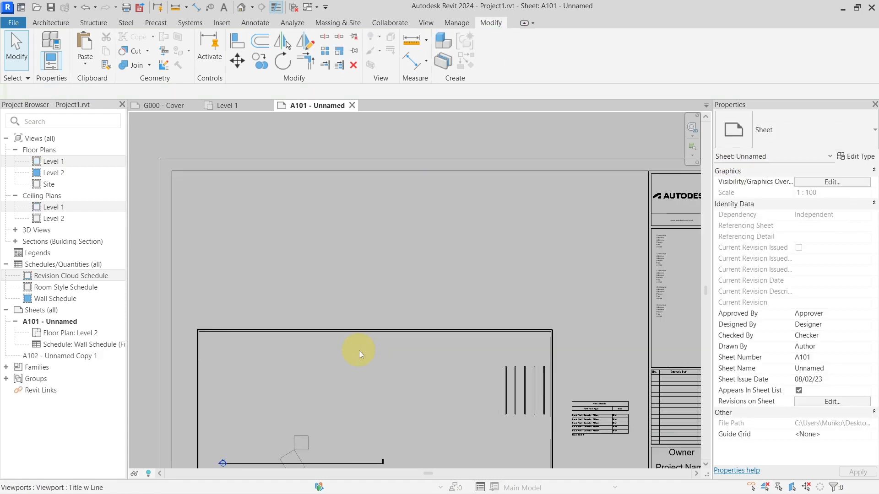
middle_click_drag(359, 351, 390, 267)
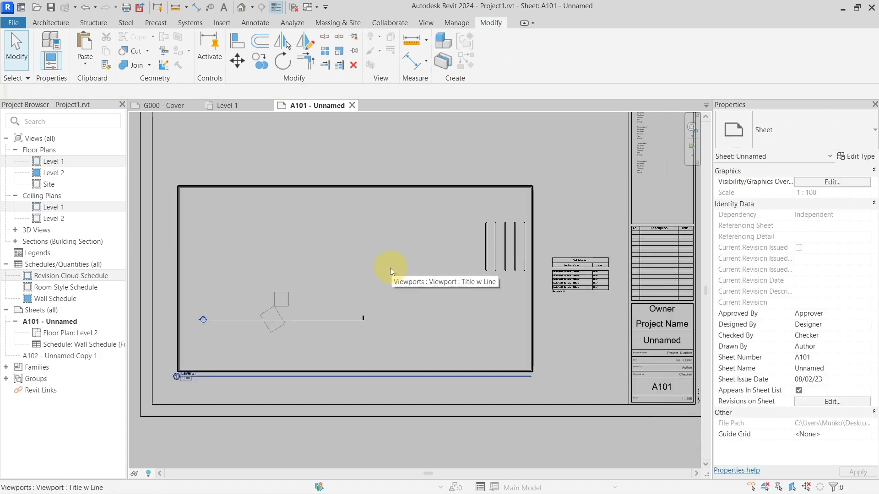
Step: View the Level 1 floor plan, then open the Wall Schedule and look through its context options
left_click(243, 106)
scroll(291, 229, "down", 2)
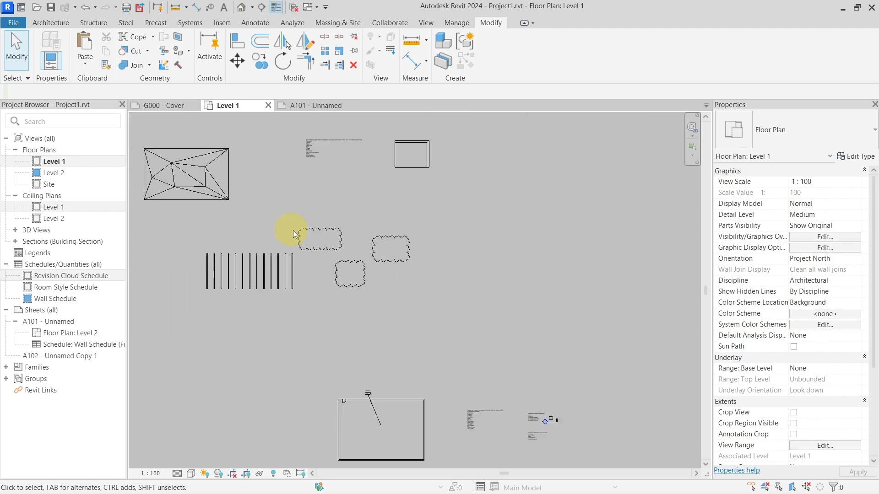
middle_click_drag(246, 205, 544, 234)
double_click(54, 298)
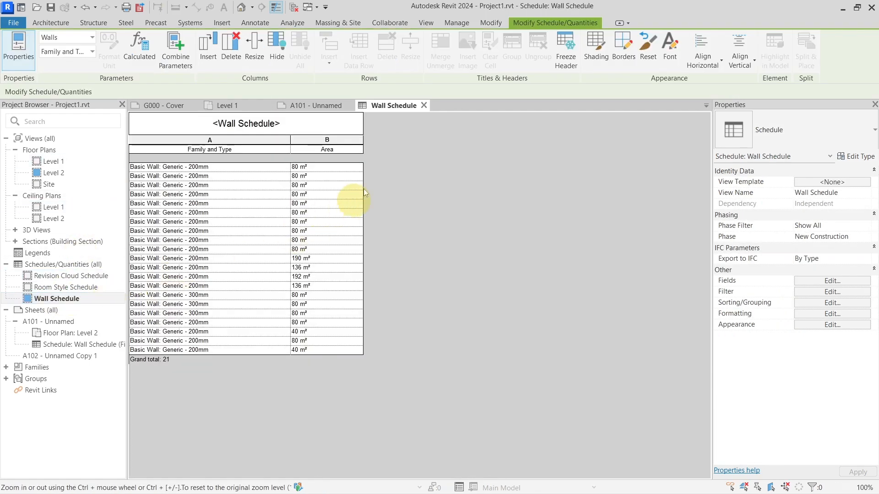
right_click(356, 157)
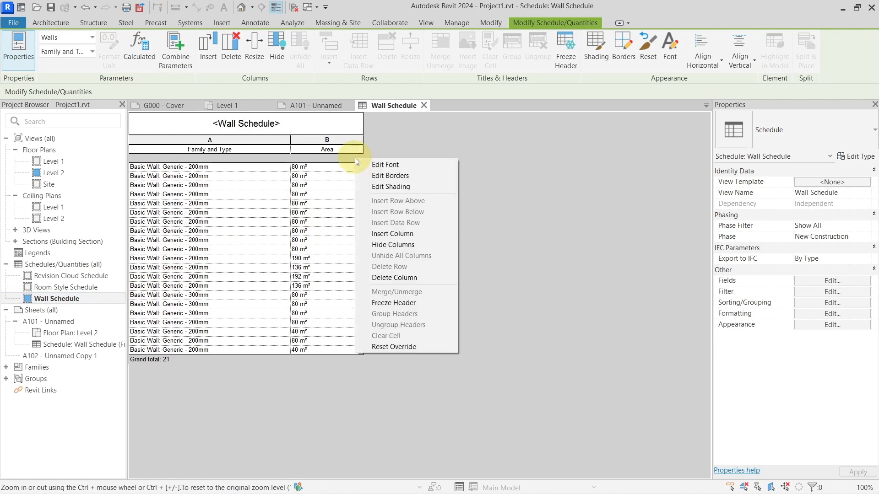
left_click(398, 151)
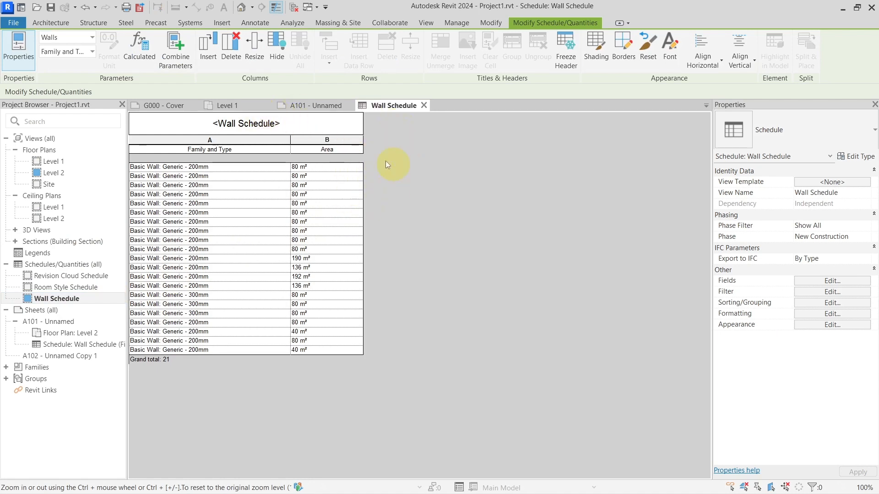
Step: Open the Level 2 floor plan and use Open Sheet to go directly to the sheet containing it
double_click(70, 172)
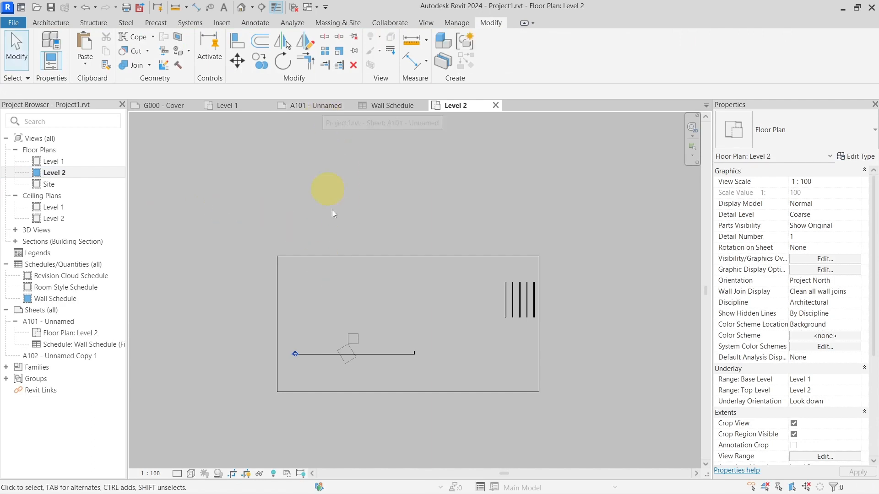
right_click(346, 229)
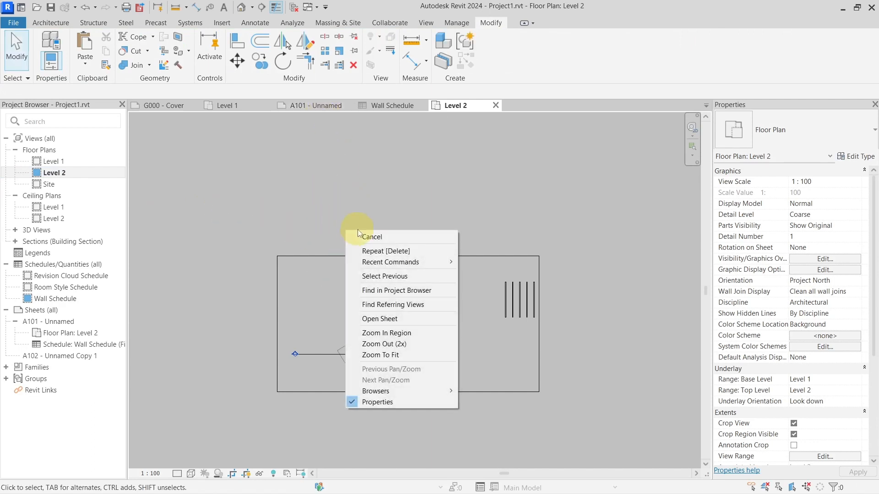
left_click(383, 321)
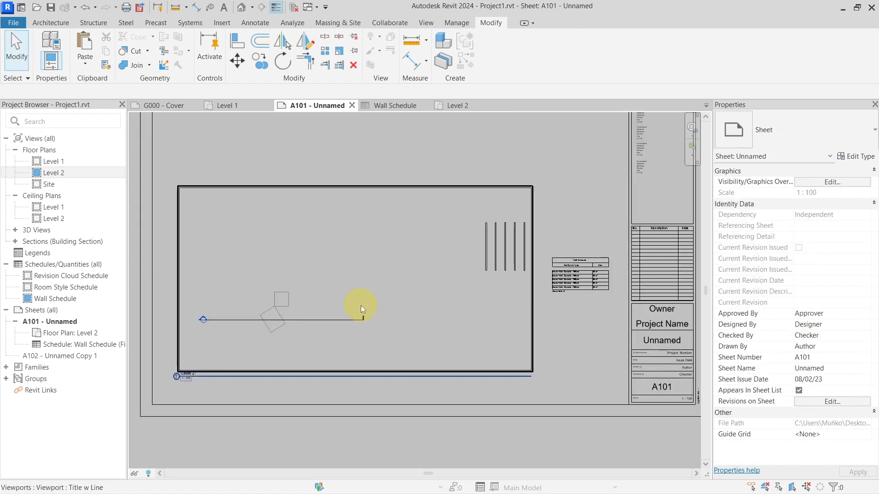
scroll(486, 315, "down", 2)
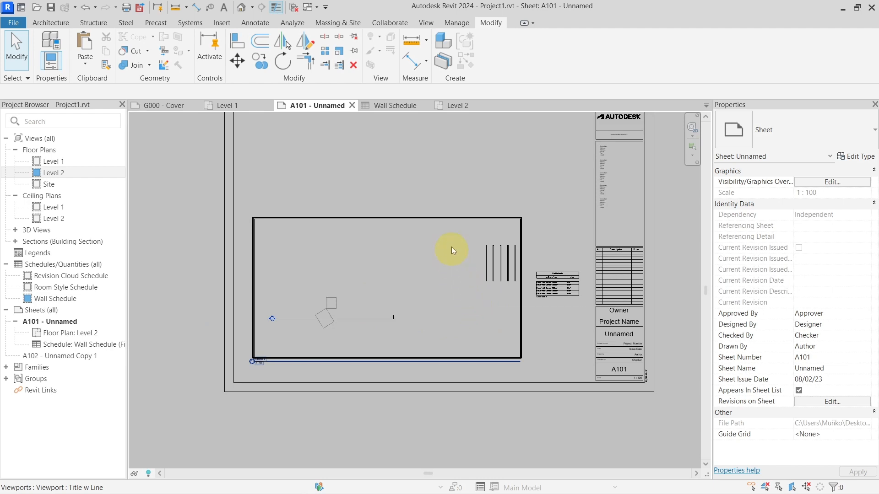
middle_click_drag(410, 175, 366, 208)
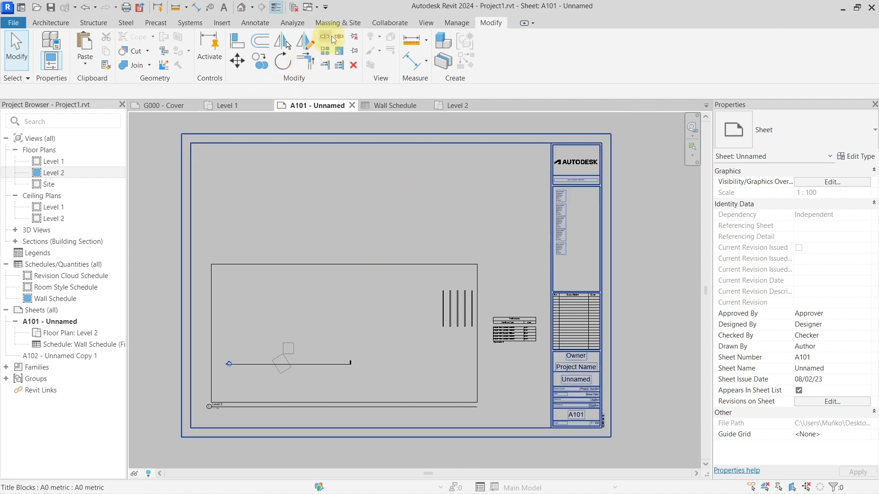
Step: Create a project parameter named cube and assign it to the Rooms category
left_click(456, 23)
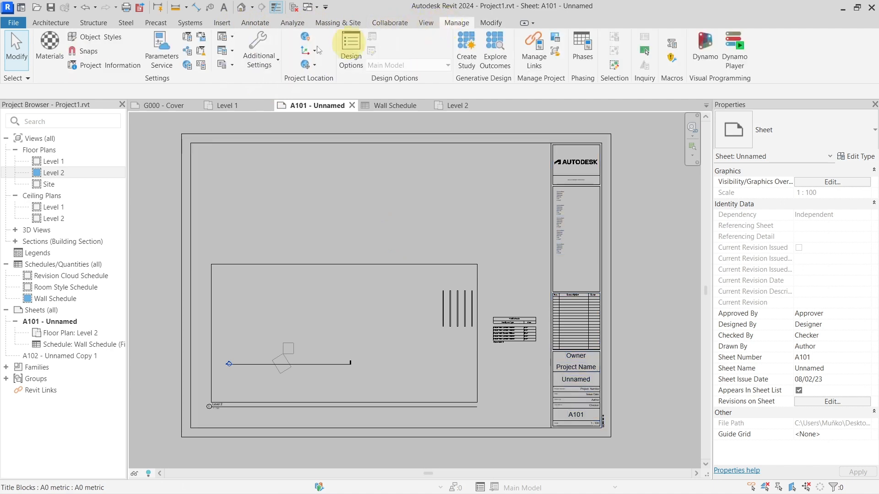
left_click(187, 40)
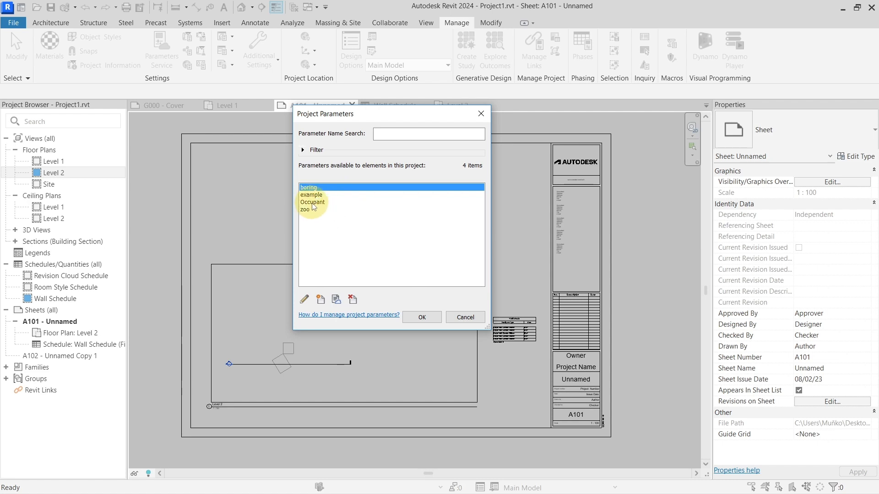
left_click(320, 299)
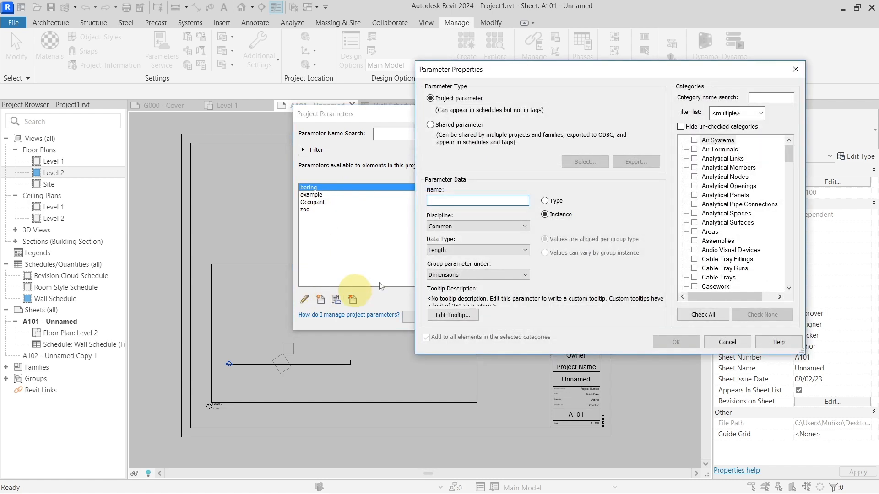
type("cube")
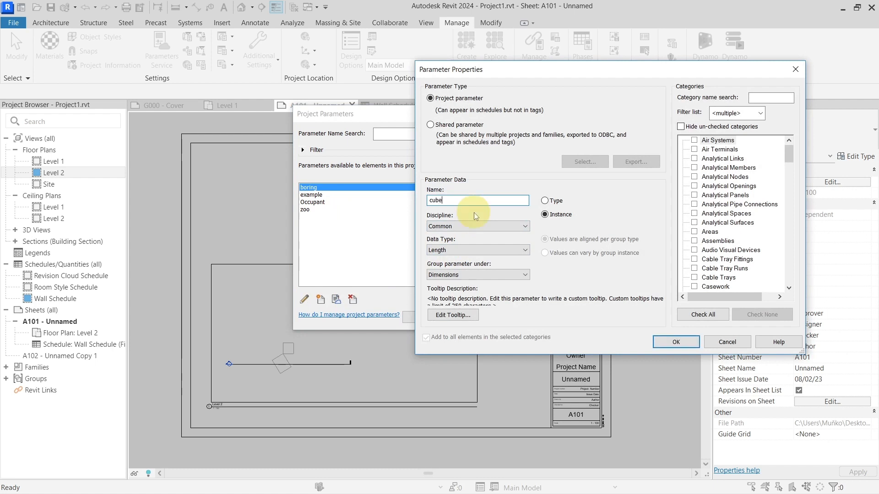
left_click(716, 213)
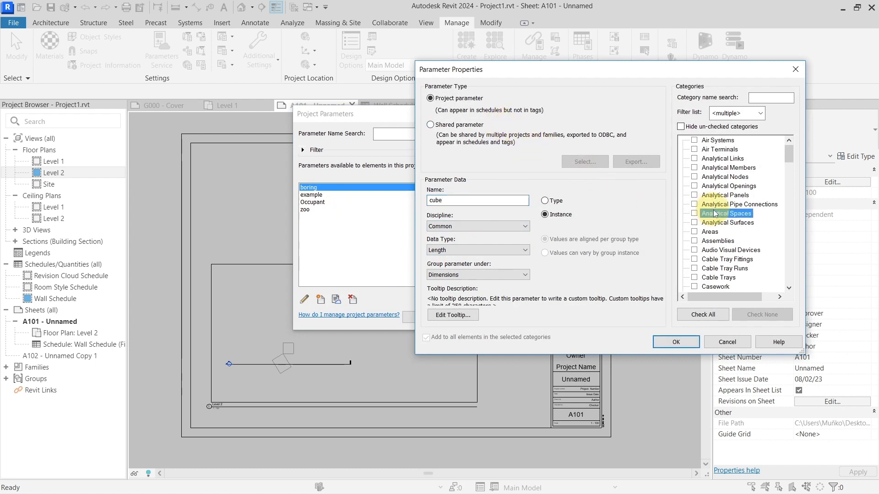
key("r")
scroll(694, 257, "down", 2)
left_click(694, 277)
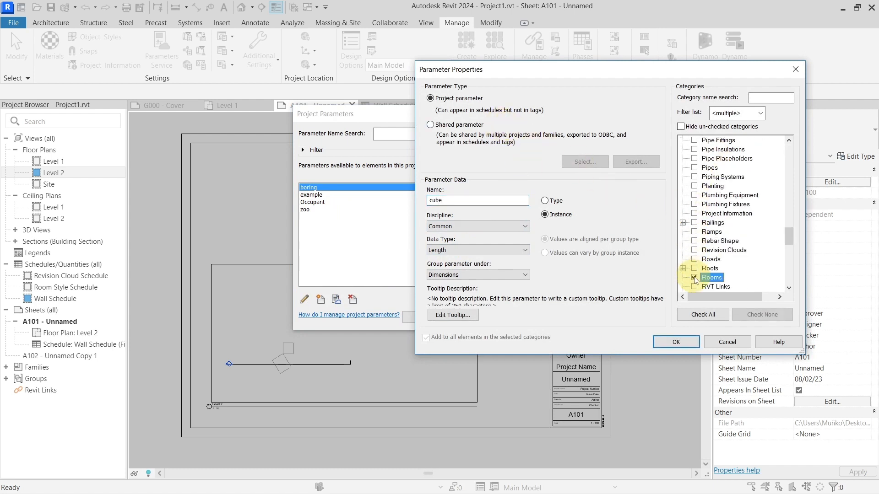
left_click(672, 343)
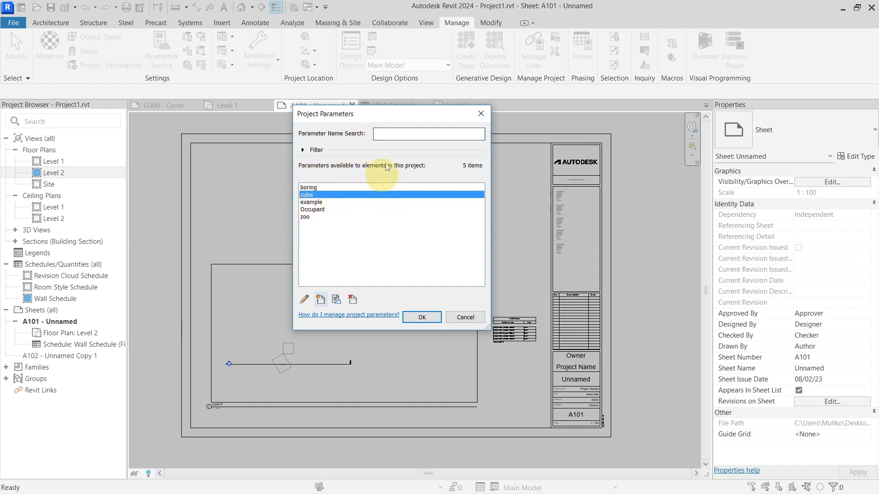
left_click(418, 317)
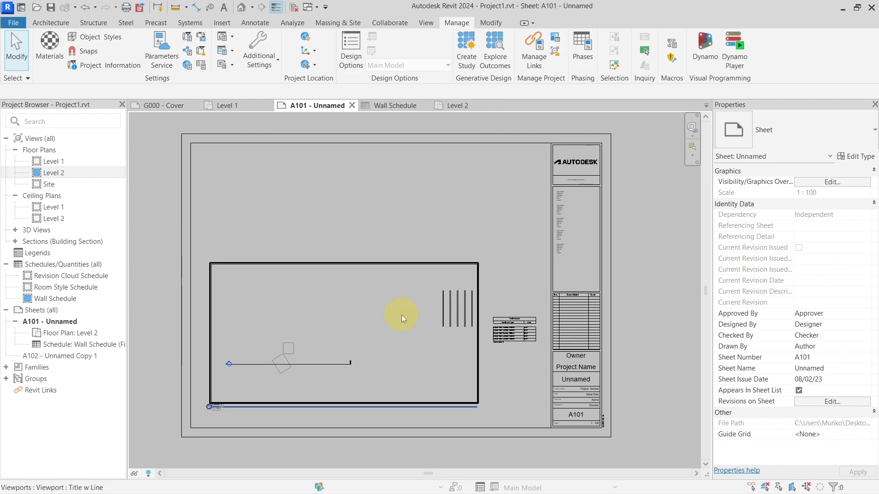
Step: Open the Level 1 floor plan and examine the surface pattern at the upper-right corner of the triangulated floor
left_click(243, 108)
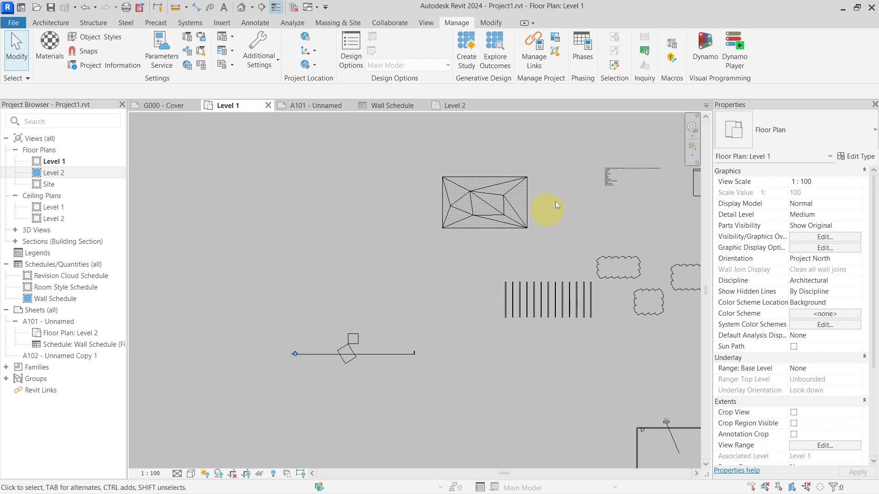
scroll(555, 202, "up", 5)
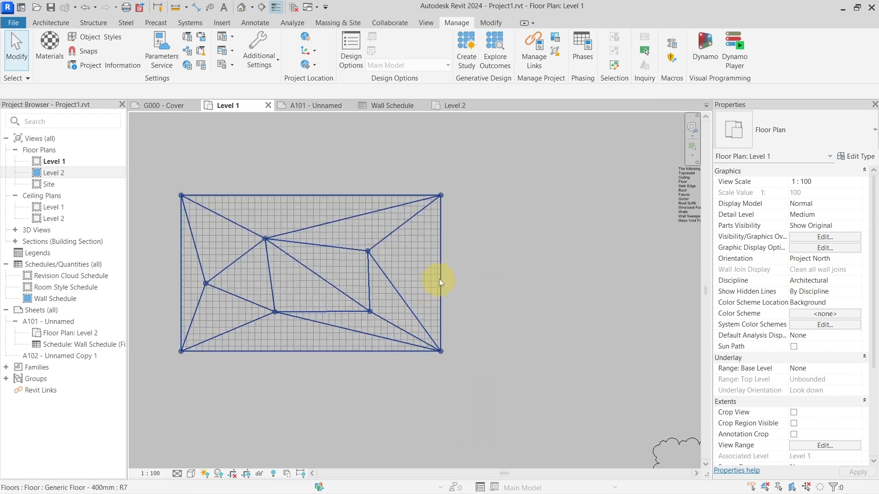
left_click(431, 265)
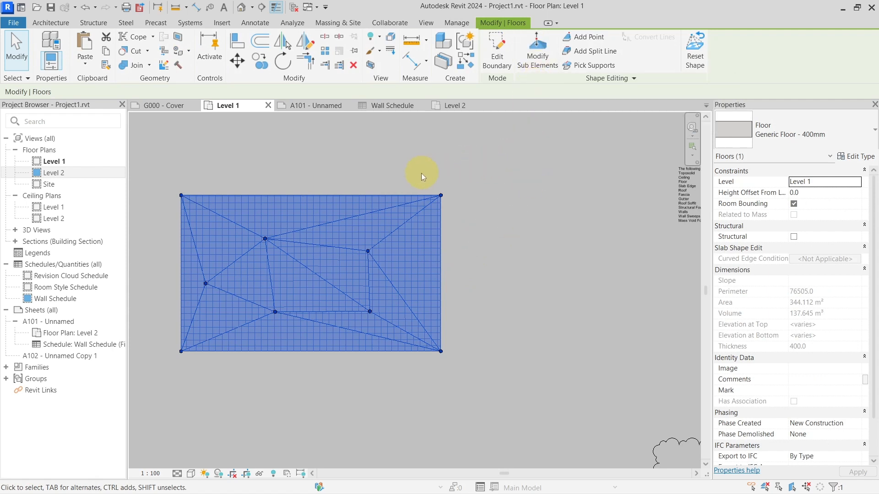
scroll(432, 180, "up", 3)
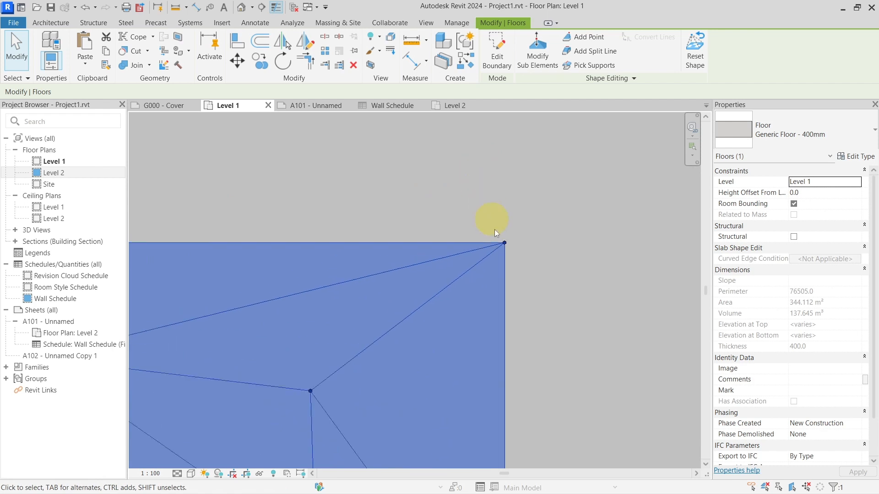
scroll(494, 230, "up", 3)
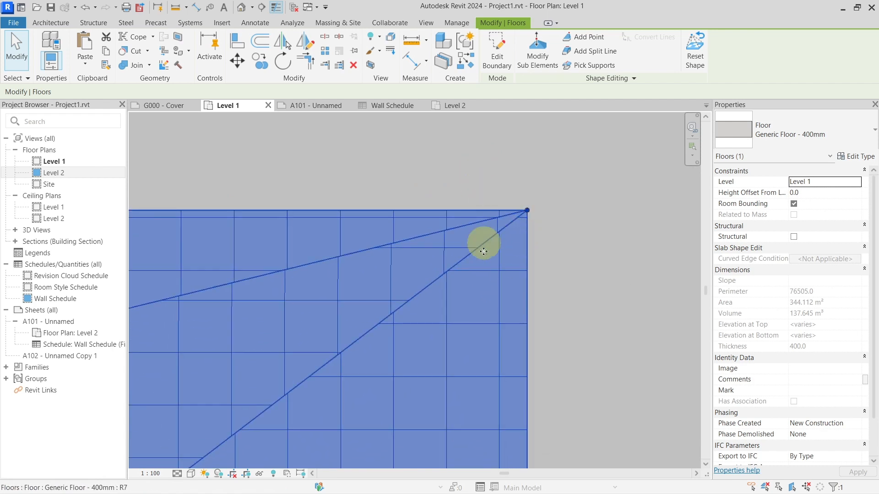
left_click(402, 243)
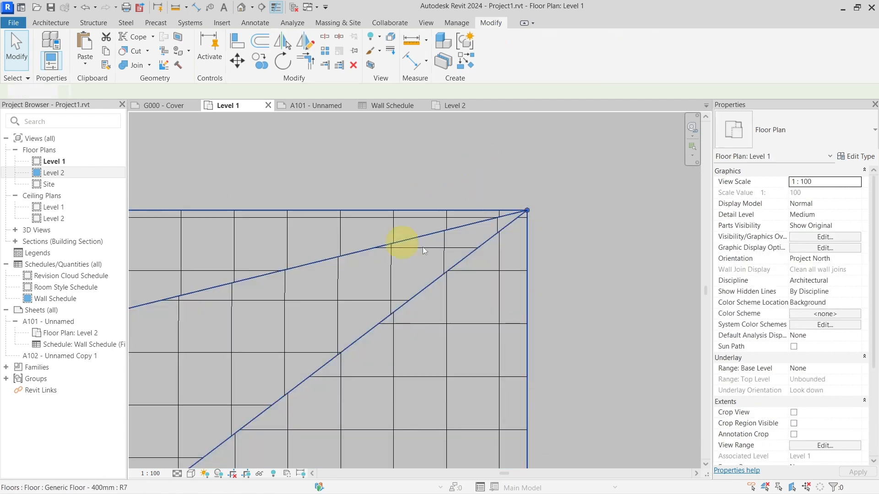
left_click(484, 294)
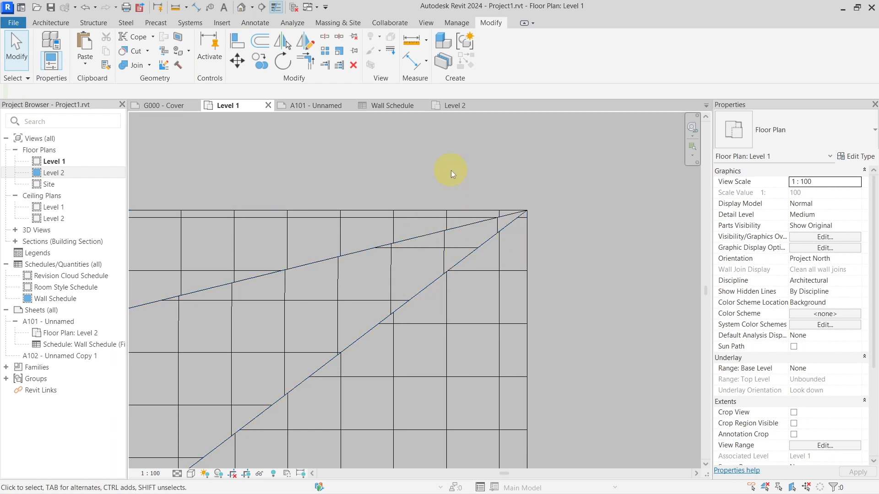
Step: Align the vertical surface pattern lines across the floor's corner faces, keeping the Align pattern option at Entire Surface
key("a")
key("l")
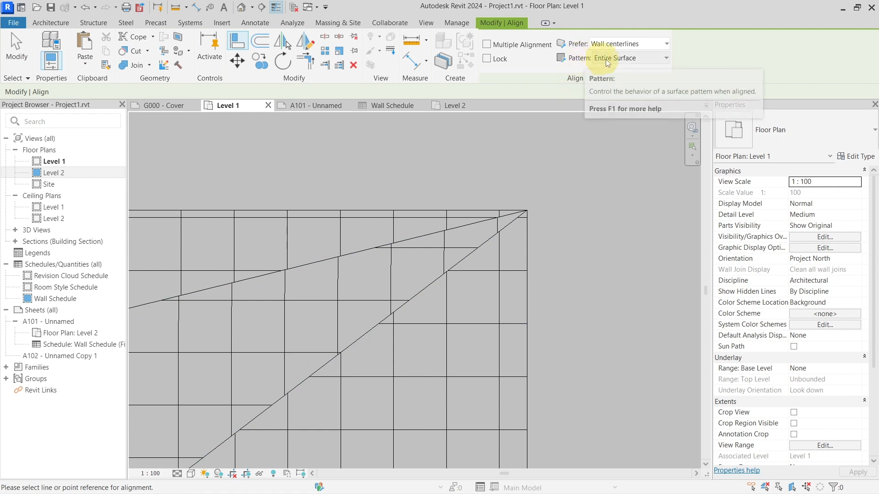
left_click(617, 58)
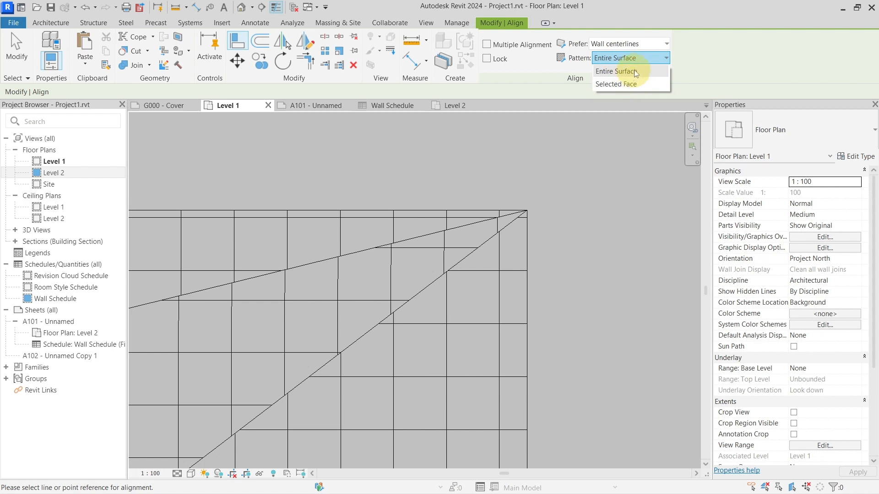
left_click(632, 60)
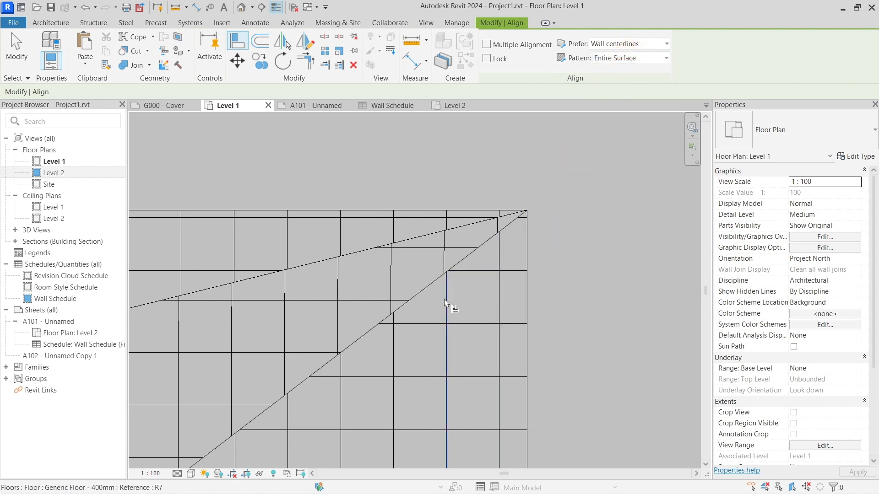
left_click(447, 258)
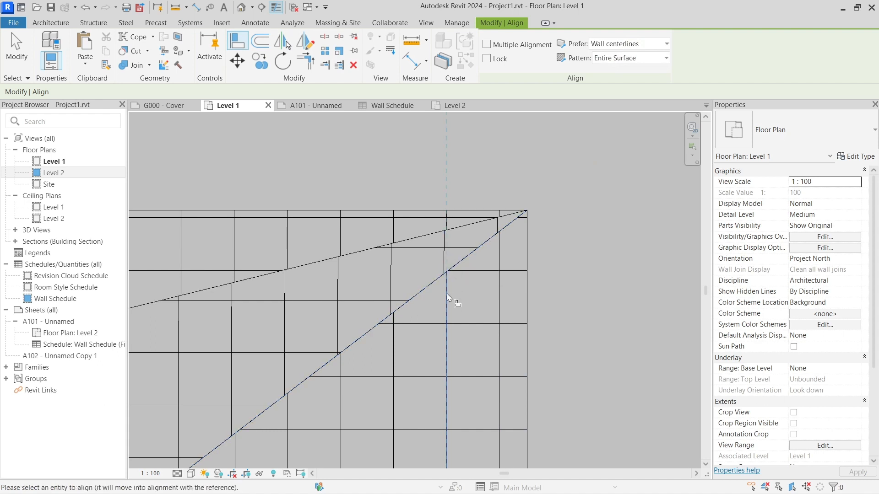
left_click(440, 267)
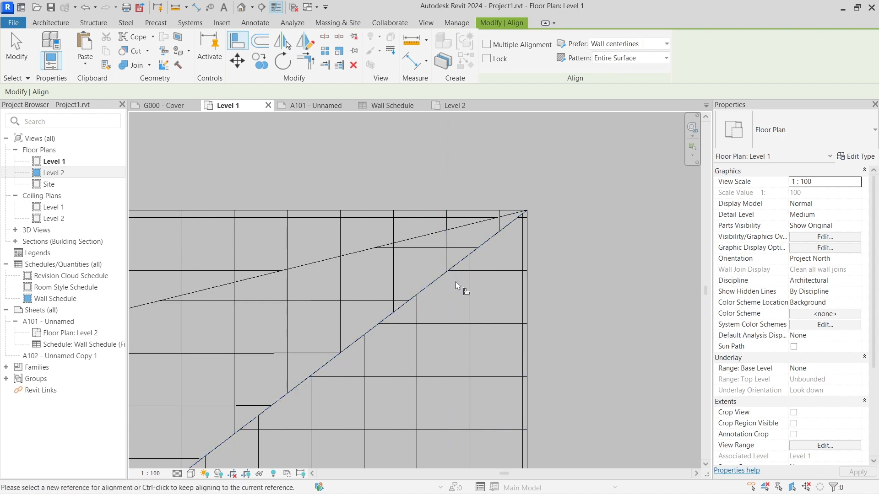
left_click(469, 283)
left_click(446, 260)
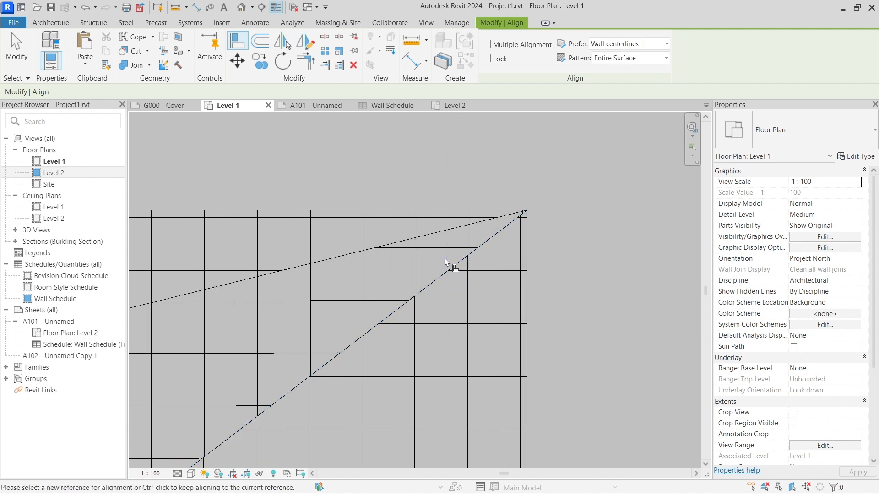
left_click(467, 289)
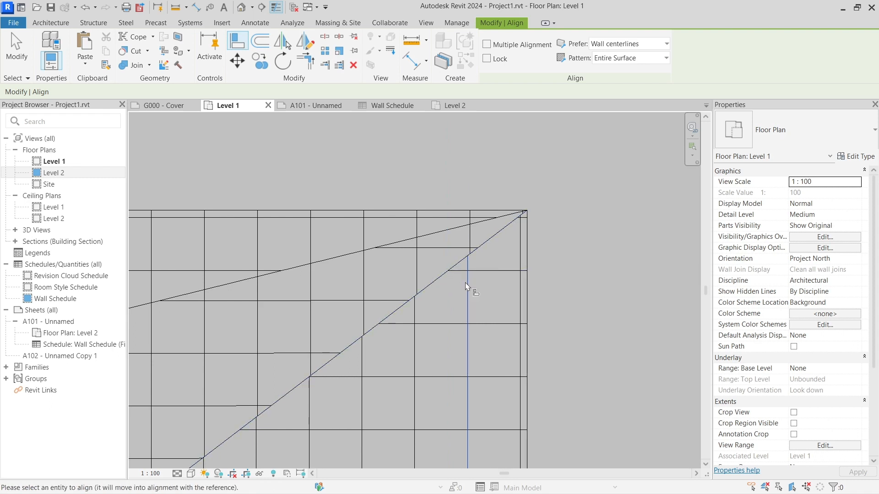
left_click(470, 246)
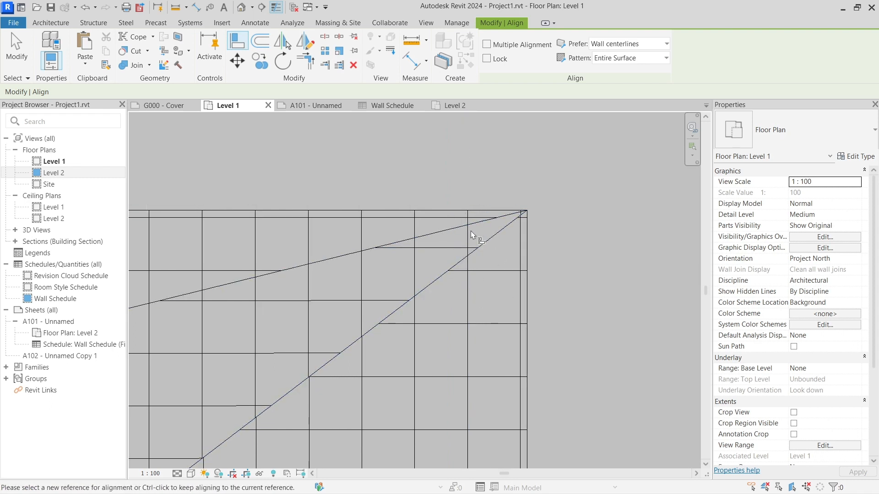
Step: Align the horizontal surface pattern lines across the same floor faces and end the Align command
left_click(450, 250)
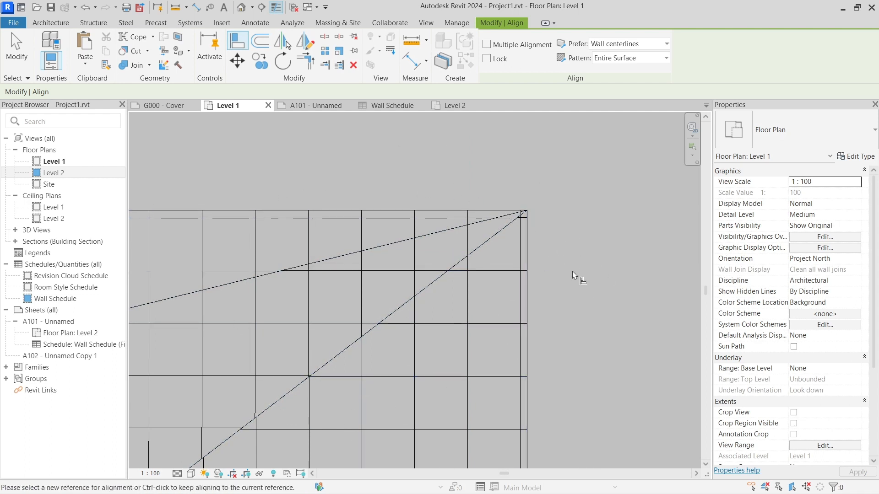
scroll(539, 310, "down", 4)
key("Escape")
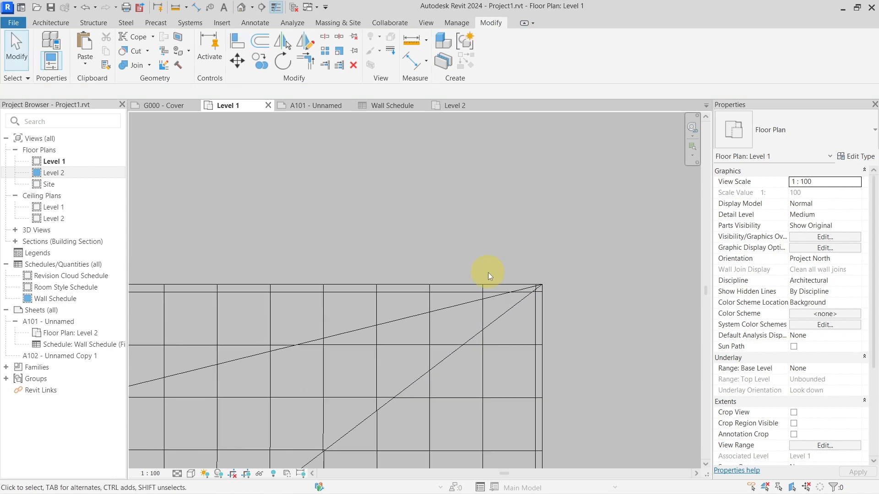
Step: Examine the text note listing the categories and sub-categories that can cut and be cut in the project environment
scroll(488, 273, "down", 6)
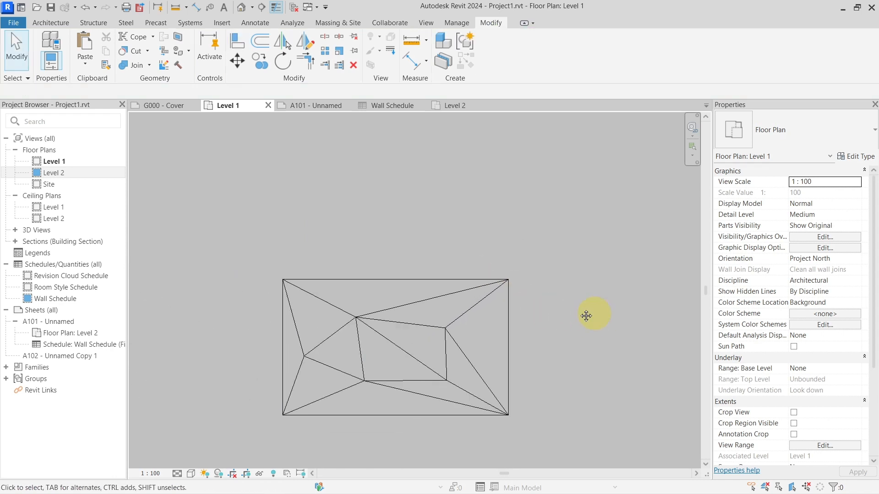
scroll(478, 237, "up", 5)
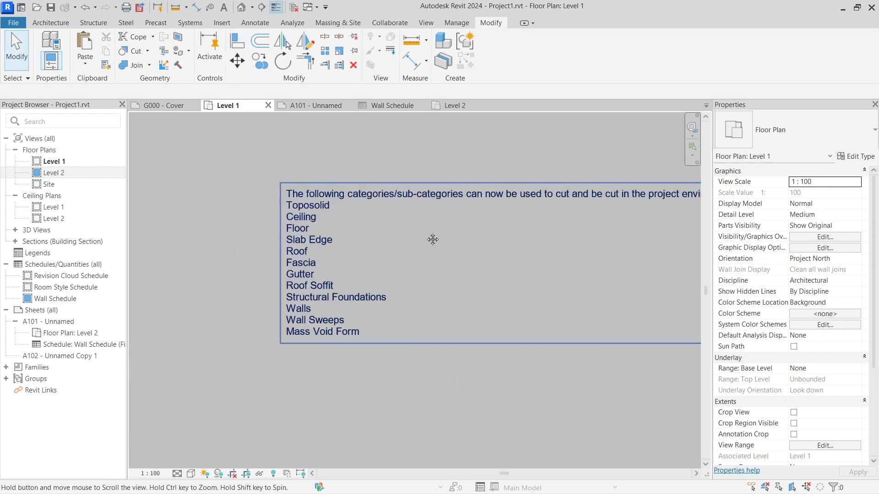
middle_click_drag(416, 229, 382, 248)
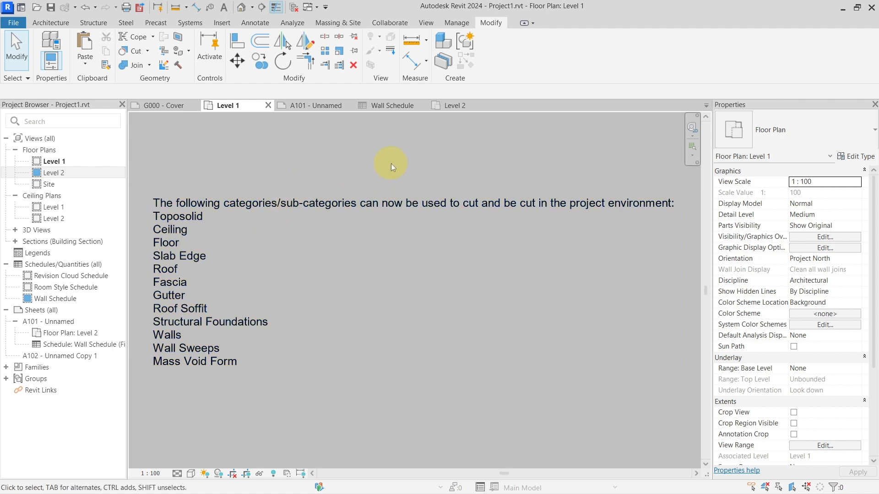
middle_click_drag(363, 251, 376, 240)
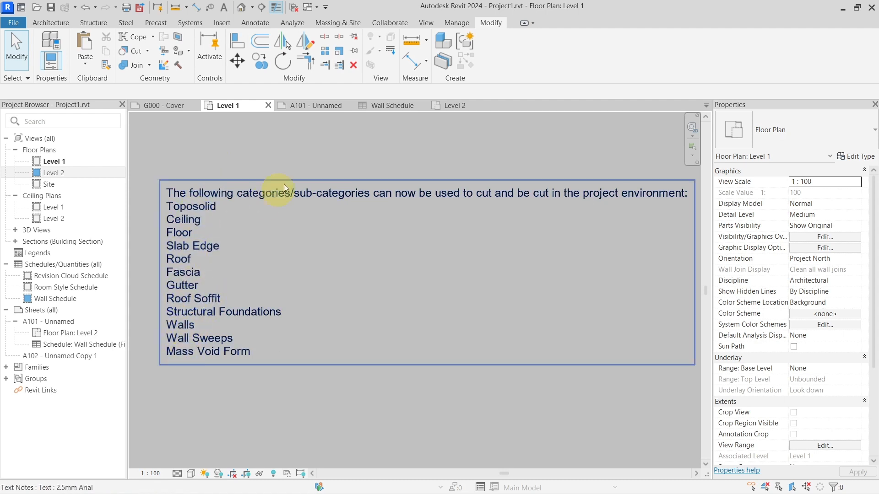
scroll(351, 210, "down", 2)
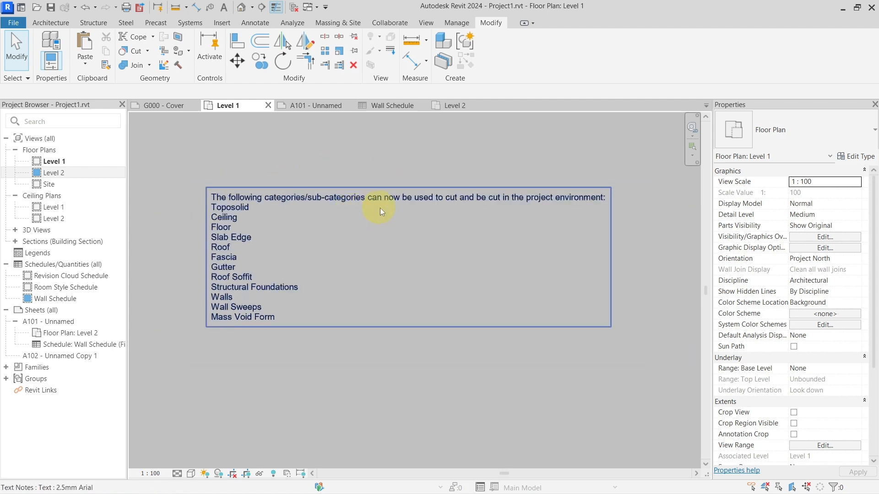
scroll(381, 208, "up", 2)
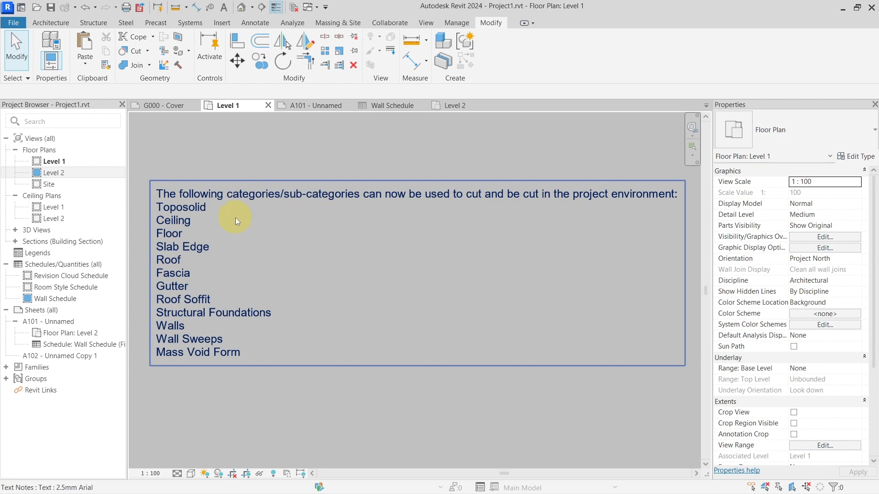
scroll(235, 218, "up", 2)
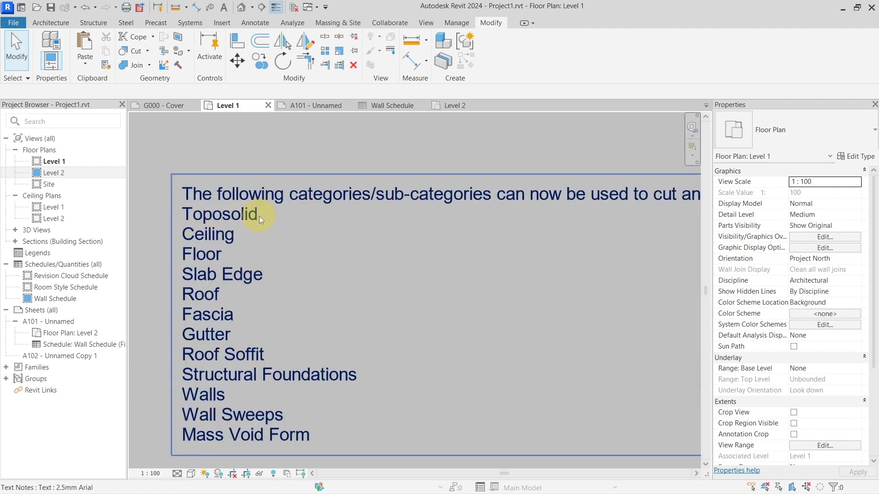
scroll(250, 212, "down", 3)
middle_click_drag(396, 216, 359, 251)
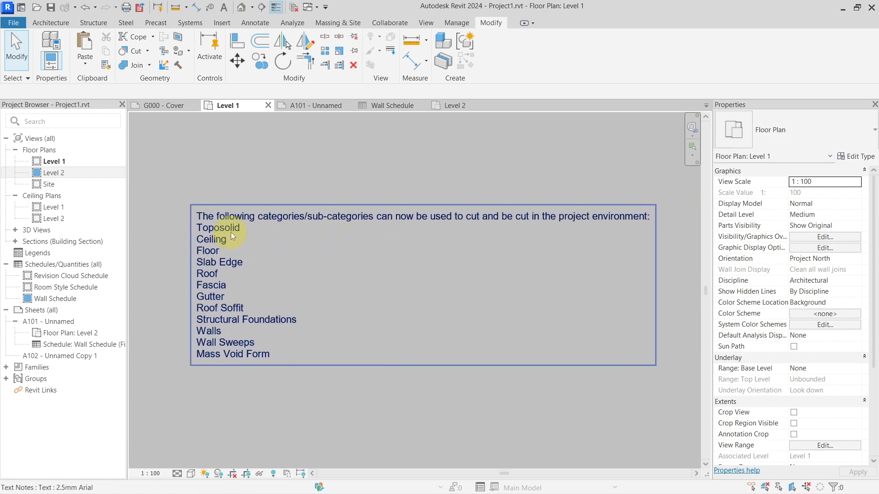
scroll(231, 232, "up", 3)
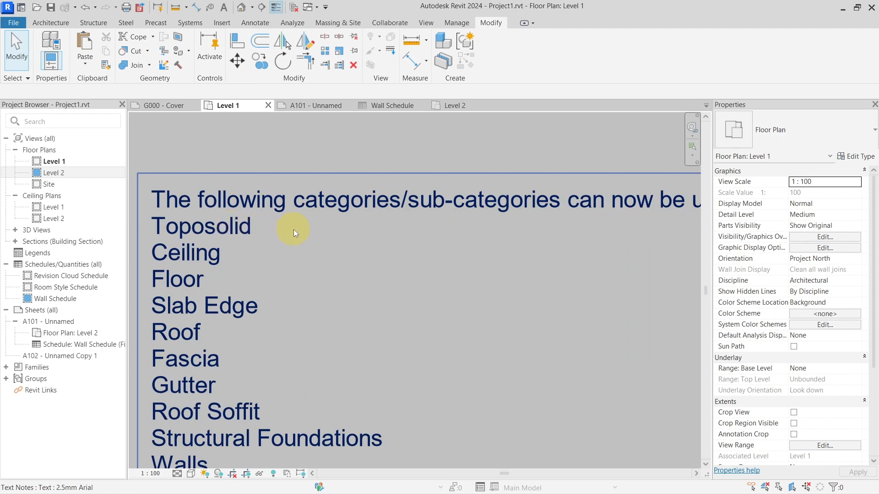
scroll(290, 234, "down", 4)
scroll(341, 245, "up", 1)
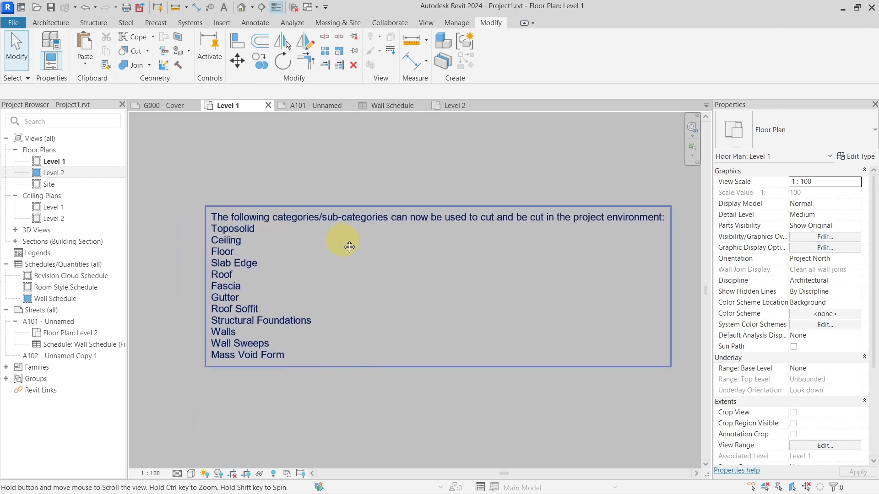
Step: View the available methods for creating a toposolid, from sketch or from import
scroll(305, 241, "up", 1)
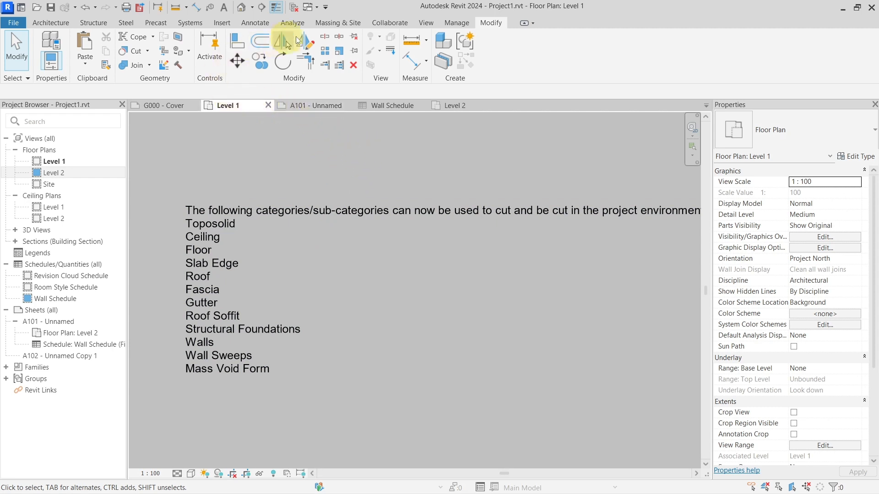
left_click(336, 24)
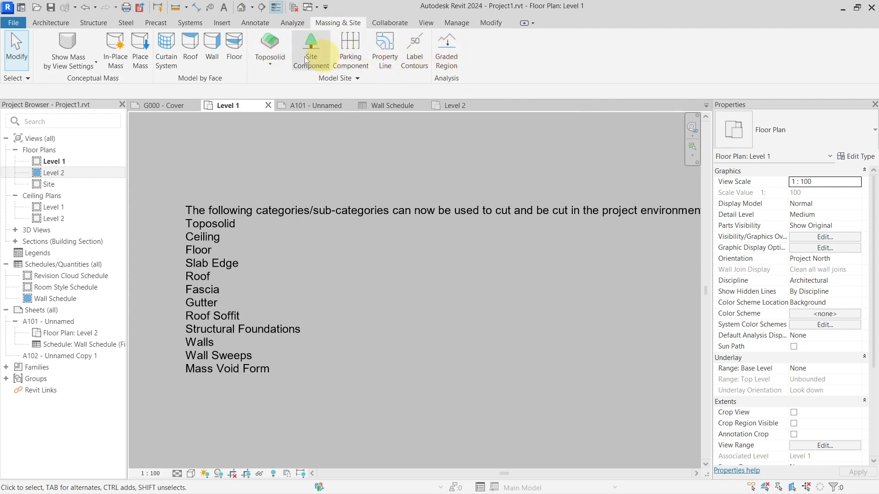
left_click(284, 61)
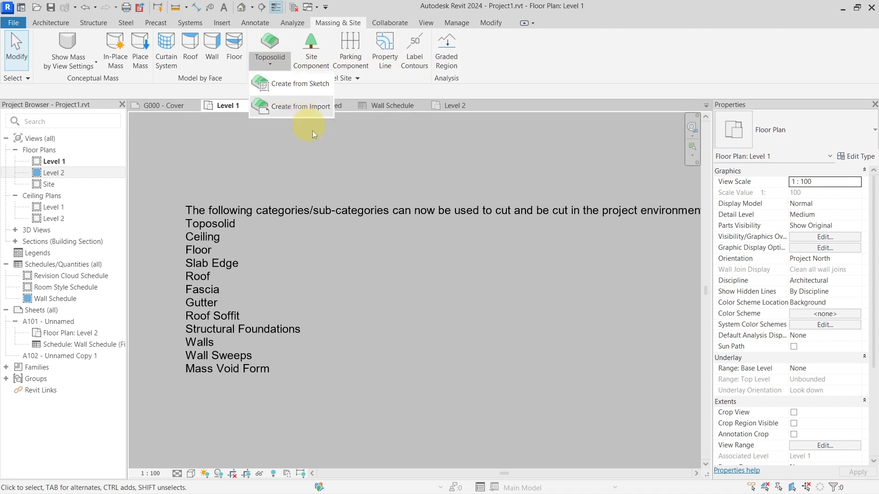
Step: Delete the existing rectangular element beside the cutting categories text note
scroll(371, 186, "down", 4)
scroll(374, 187, "down", 2)
left_click(505, 191)
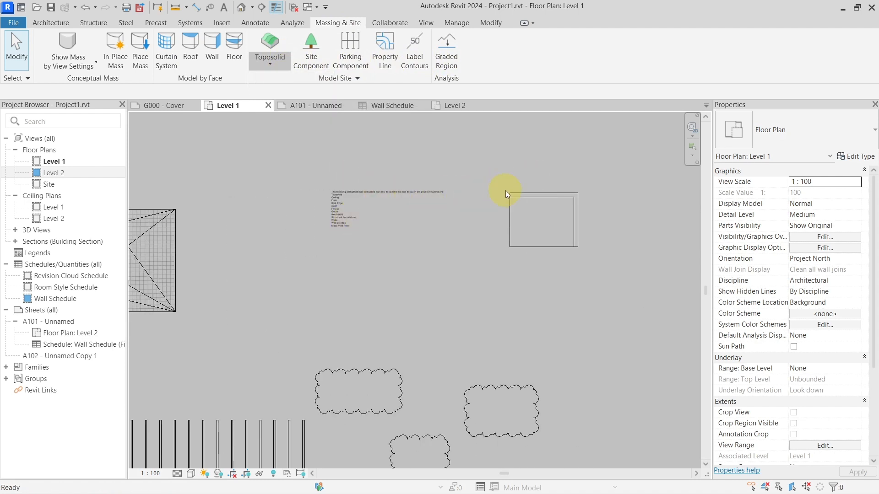
left_click(538, 209)
key("Delete")
middle_click_drag(532, 187, 454, 202)
Step: Start a toposolid from sketch on Level 1 and examine the layer structure of the Toposolid 1 type
left_click(270, 66)
left_click(286, 83)
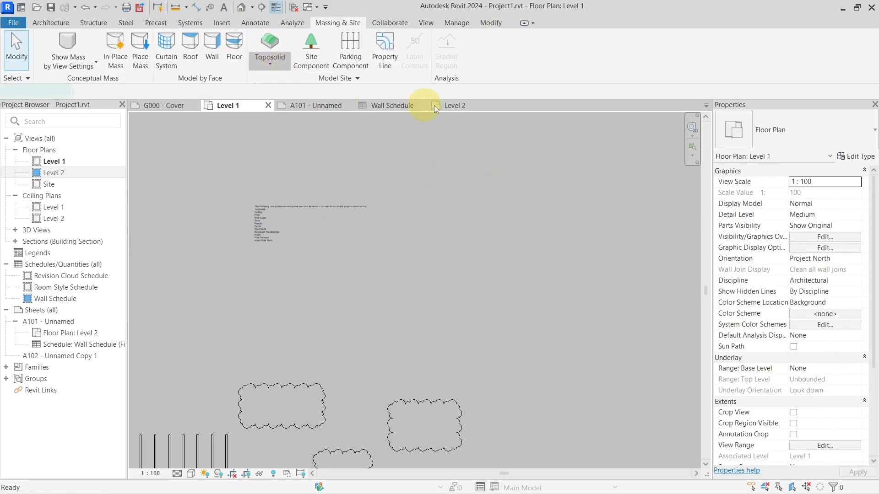
middle_click_drag(637, 172, 574, 166)
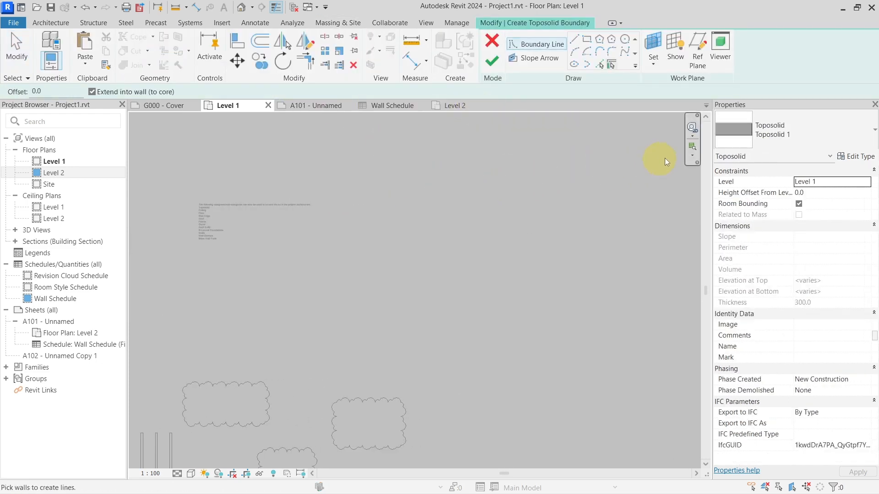
left_click(851, 157)
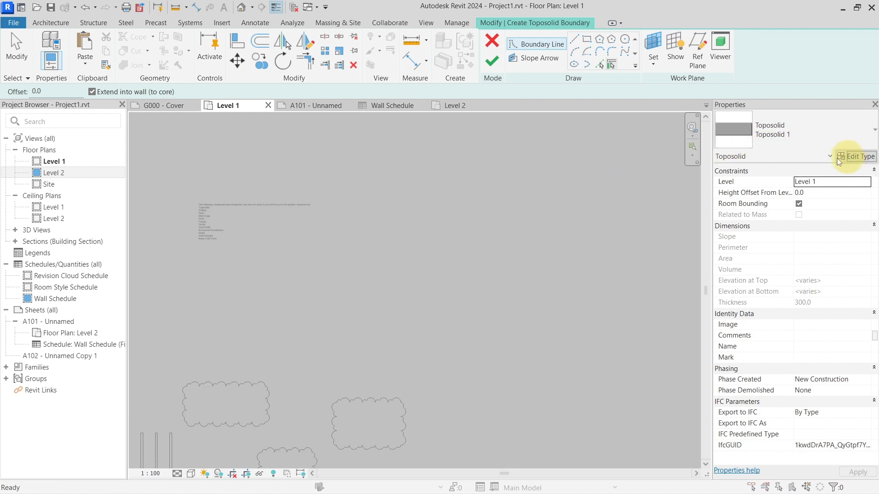
left_click(664, 183)
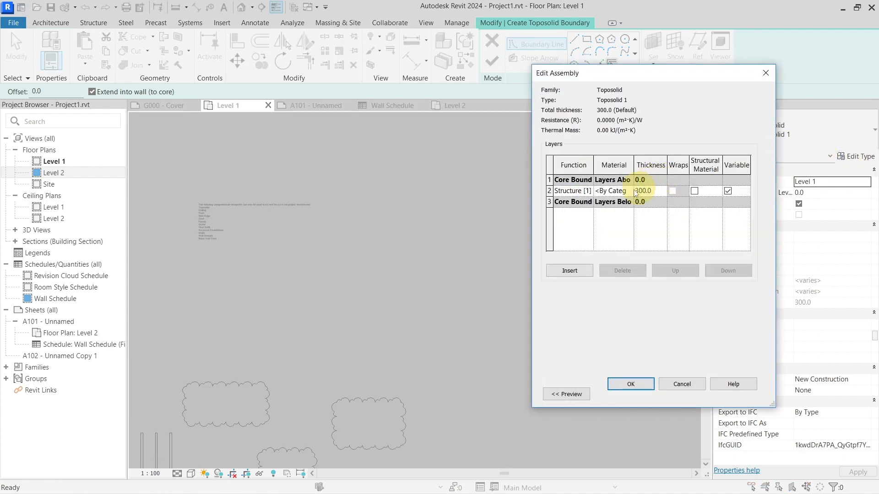
left_click_drag(593, 74, 382, 69)
key("Escape")
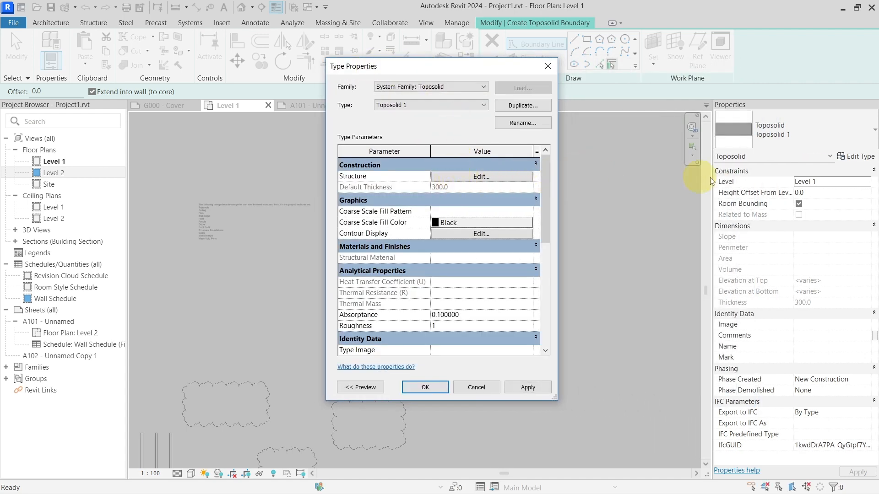
key("Escape")
Step: Sketch a rectangular toposolid boundary of about 9000 by 7000 mm beside the text note and finish the sketch
left_click(587, 39)
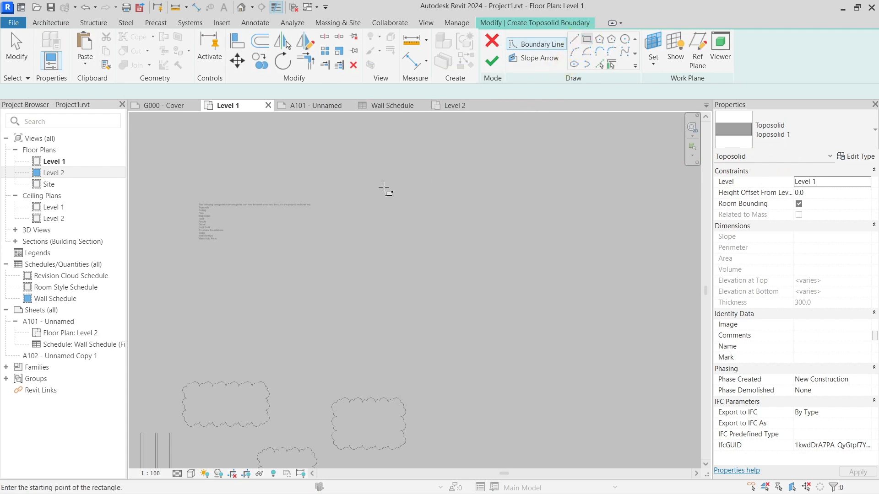
left_click(384, 187)
left_click(447, 238)
left_click(492, 61)
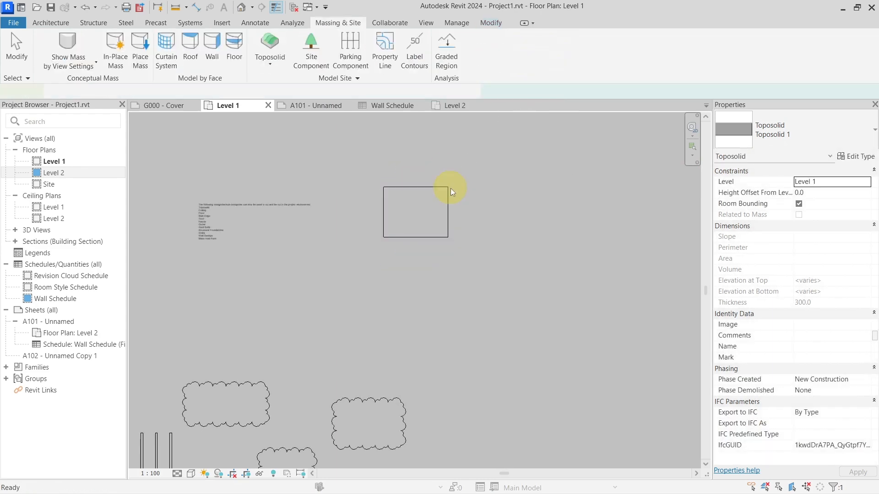
key("Escape")
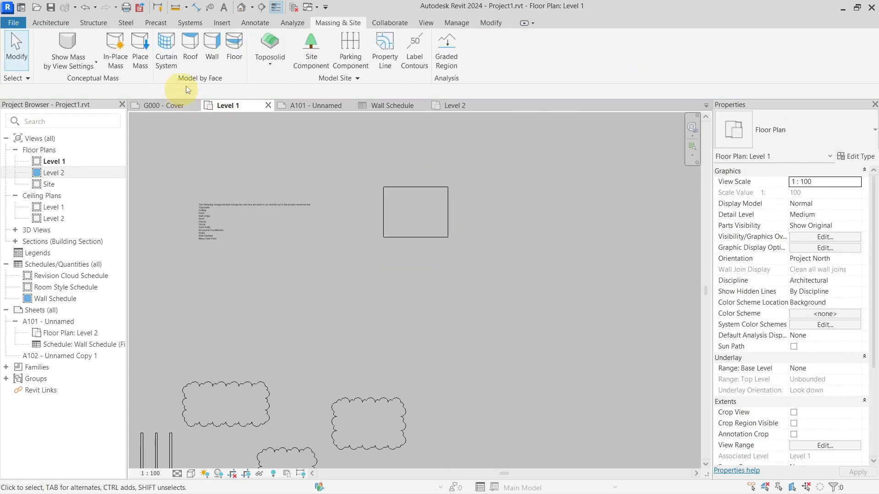
Step: Open the default 3D view and examine the rectangular toposolid and its properties
left_click(242, 8)
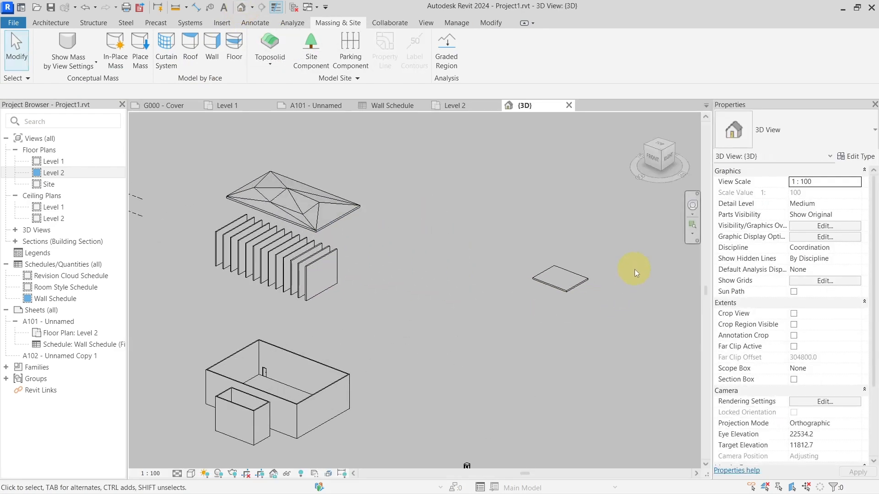
left_click(417, 311)
middle_click_drag(505, 343, 503, 296, "shift")
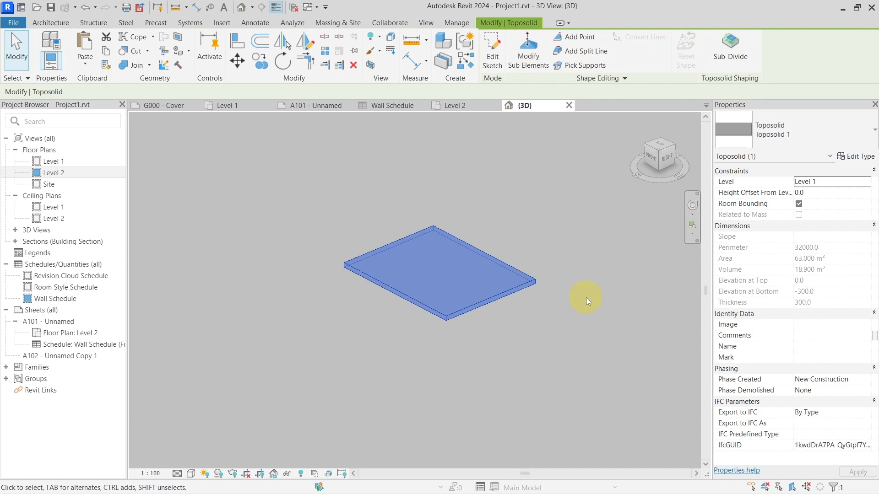
middle_click_drag(570, 257, 563, 279, "shift")
scroll(525, 292, "up", 4)
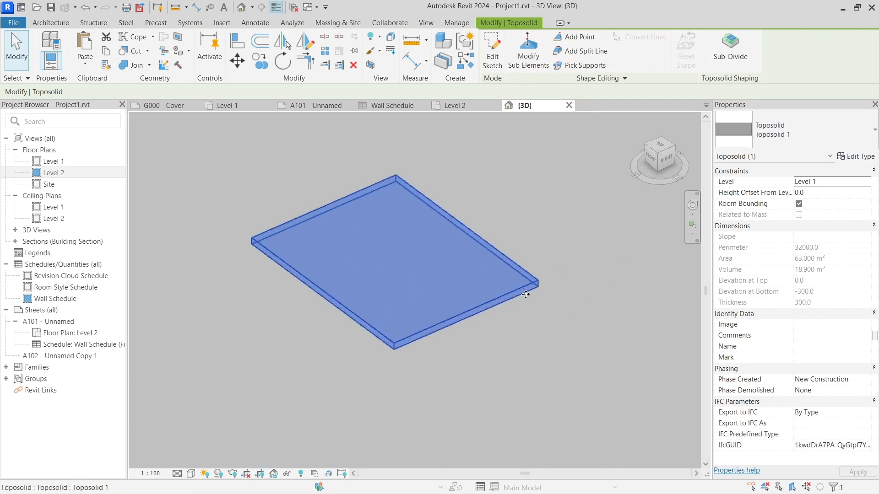
scroll(523, 307, "down", 3)
middle_click_drag(506, 343, 486, 347)
left_click(478, 342)
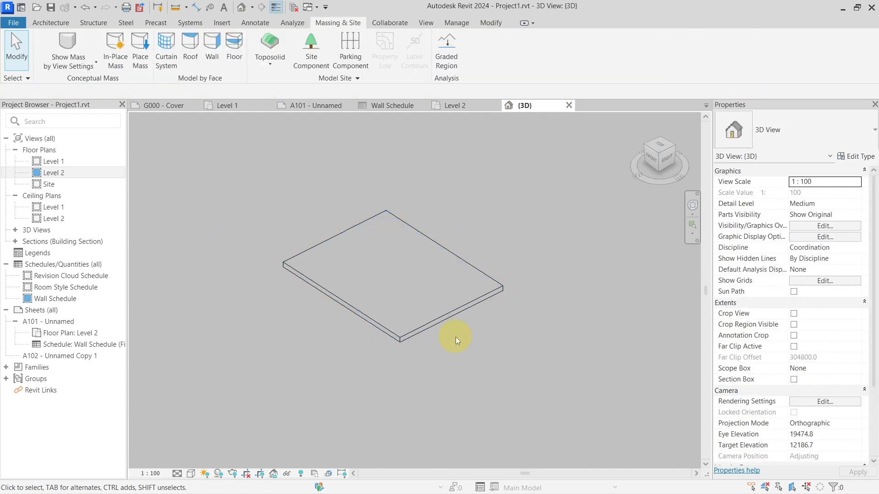
scroll(455, 337, "down", 1)
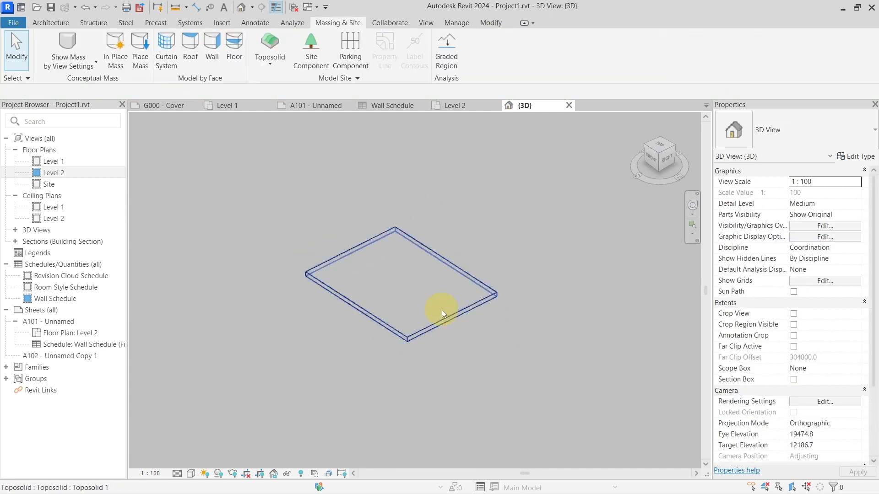
scroll(441, 310, "up", 1)
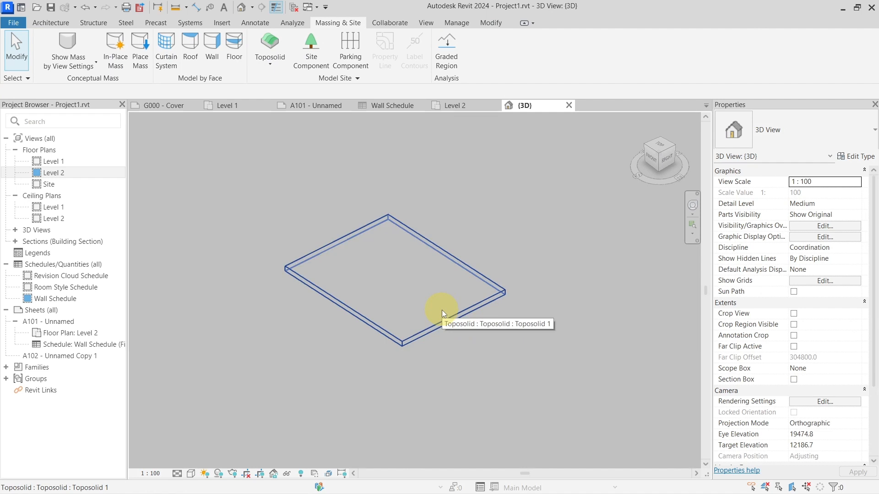
middle_click_drag(488, 333, 467, 318)
left_click(440, 289)
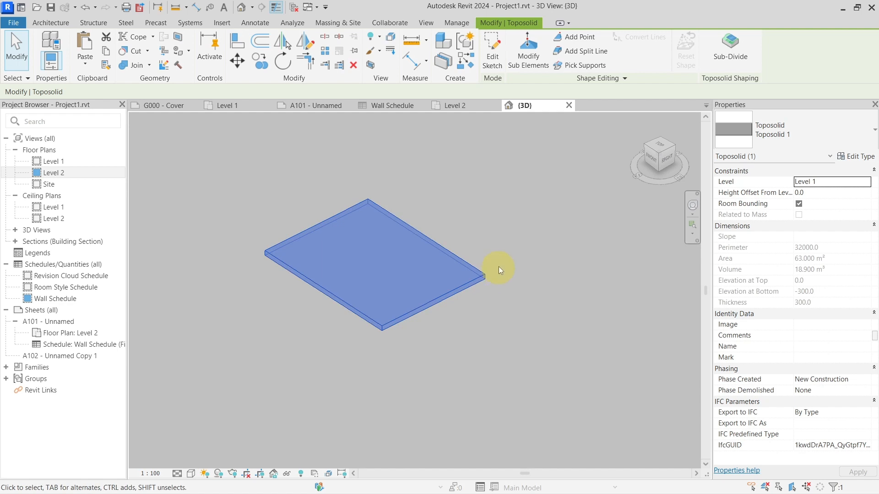
left_click(513, 244)
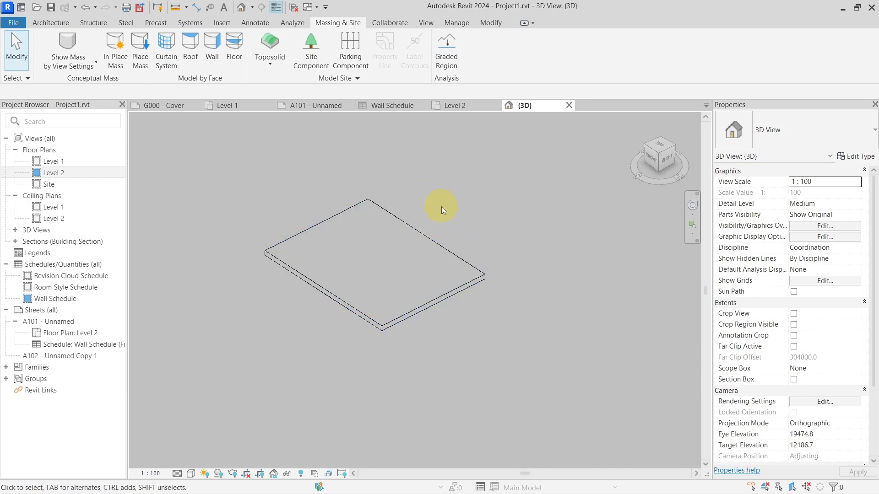
Step: Add a slab edge along the toposolid's long rear top edge and end the command
left_click(57, 23)
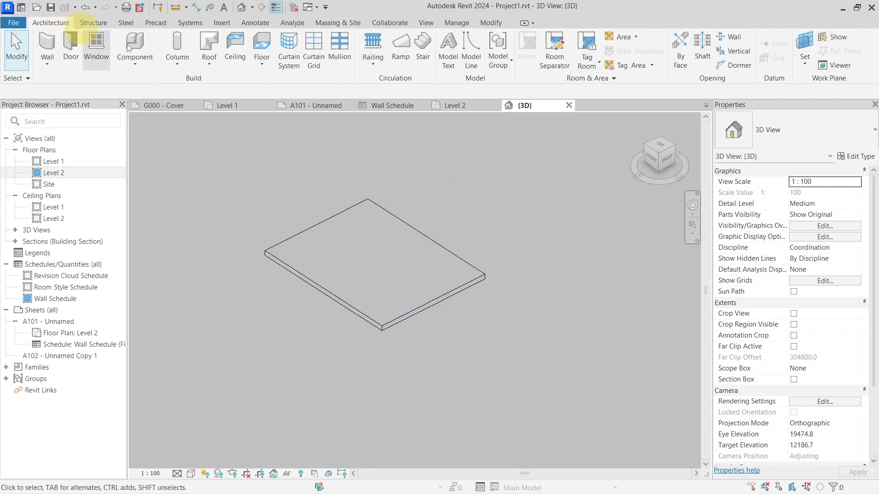
left_click(262, 67)
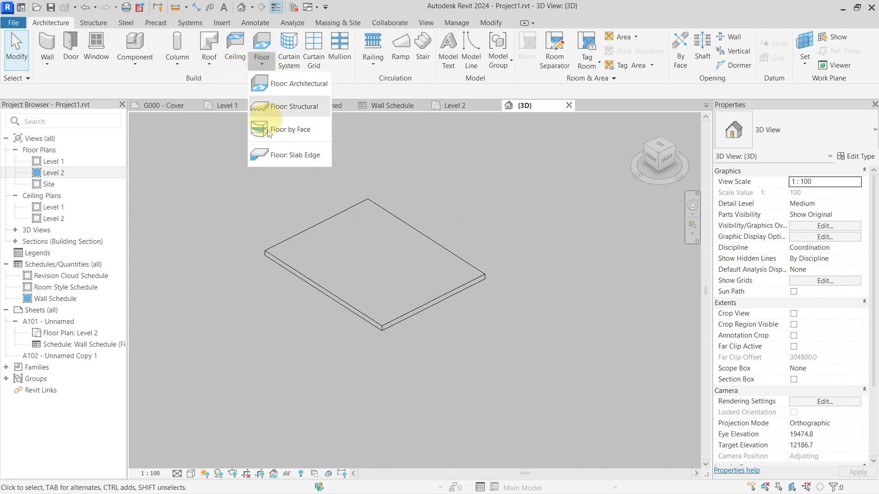
left_click(272, 155)
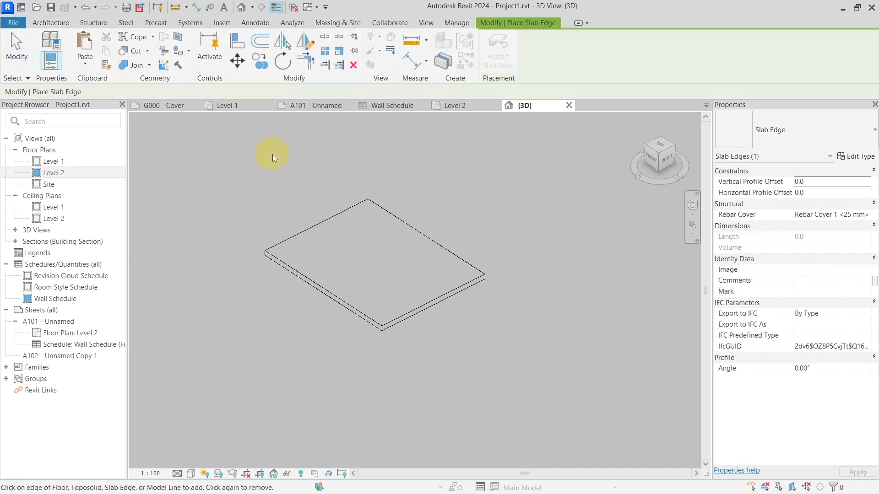
scroll(313, 181, "up", 3)
middle_click_drag(561, 247, 468, 180)
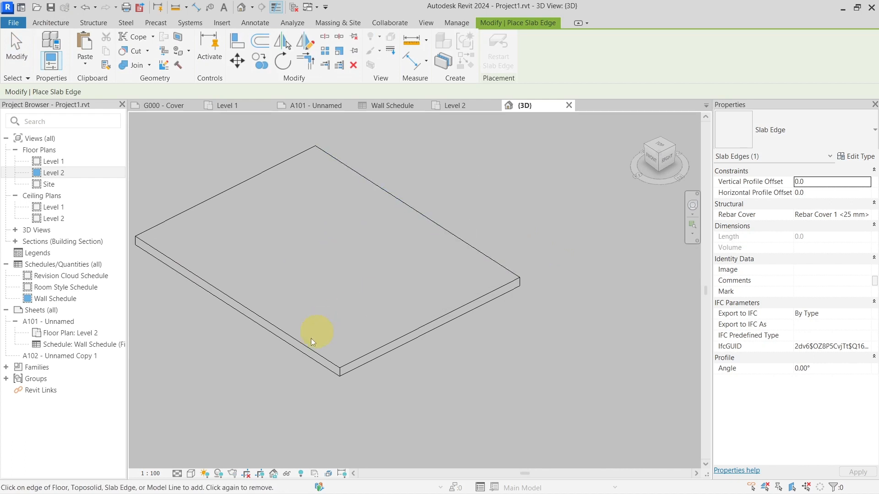
left_click(473, 258)
left_click(781, 476)
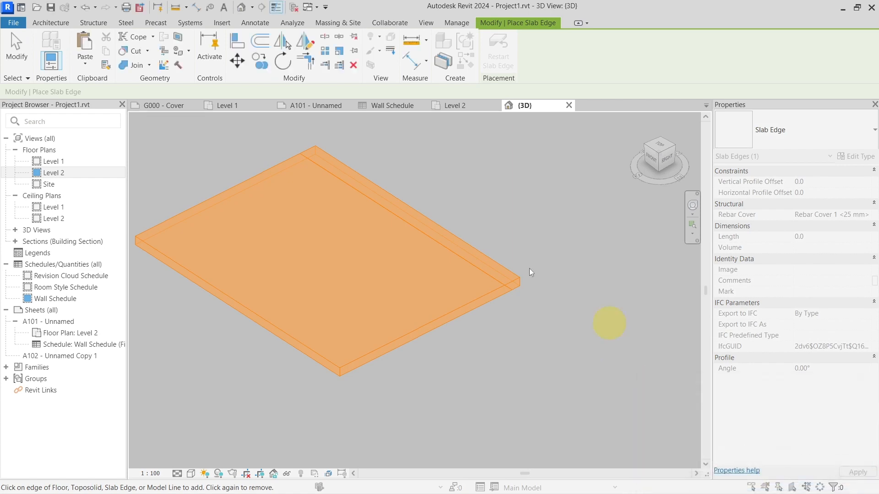
key("Escape")
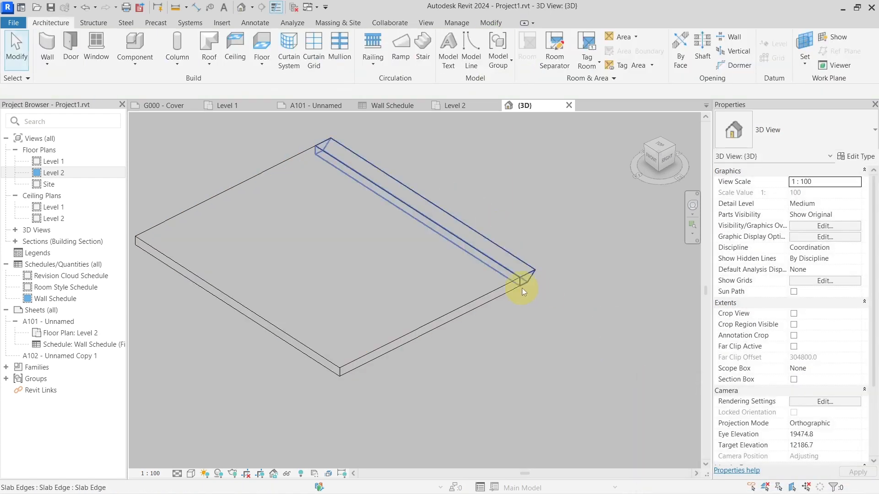
Step: Edit the toposolid's boundary sketch and draw a slope arrow about 3800 mm long from the front long edge towards the slab edge
scroll(449, 269, "down", 1)
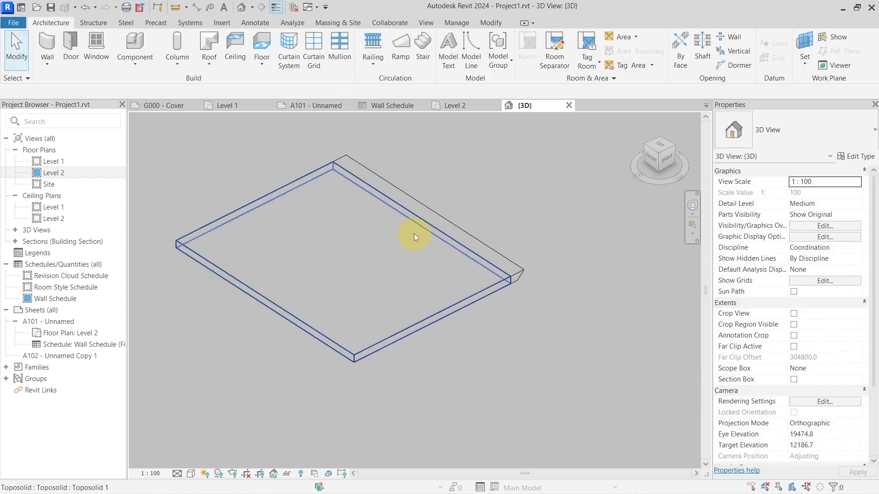
middle_click_drag(416, 235, 454, 234)
left_click(429, 246)
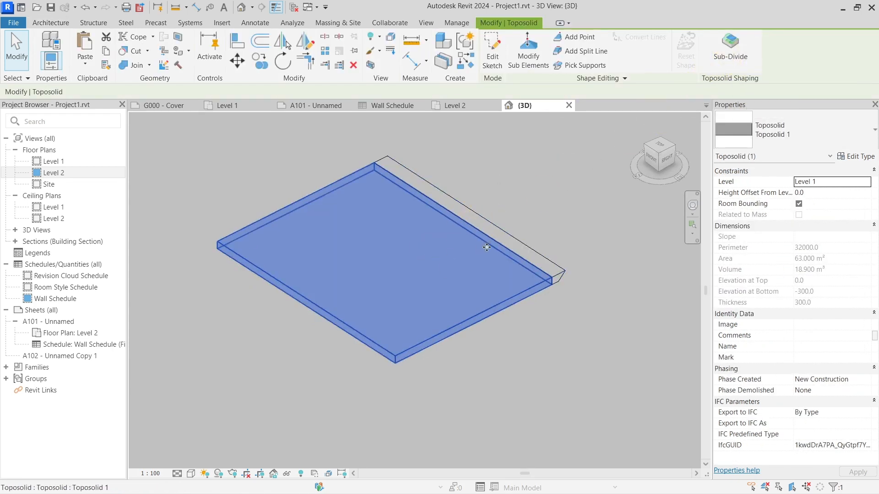
middle_click_drag(486, 247, 455, 250)
left_click(445, 262)
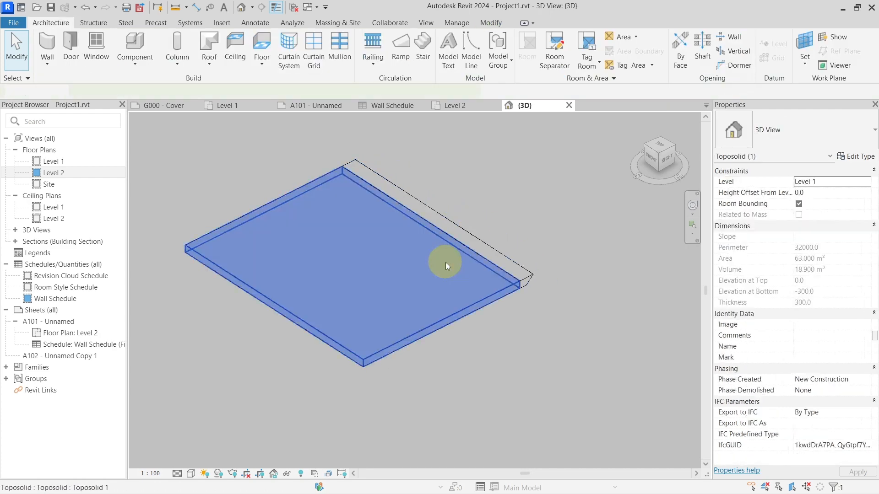
left_click(502, 45)
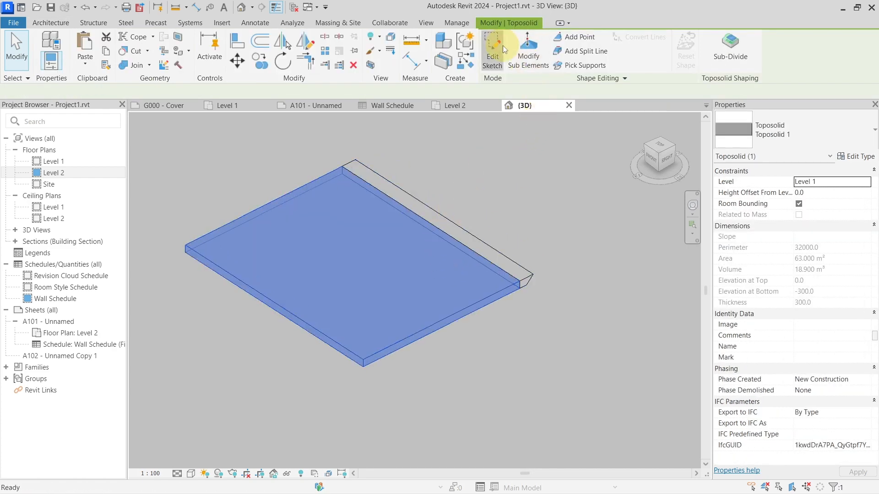
left_click(528, 53)
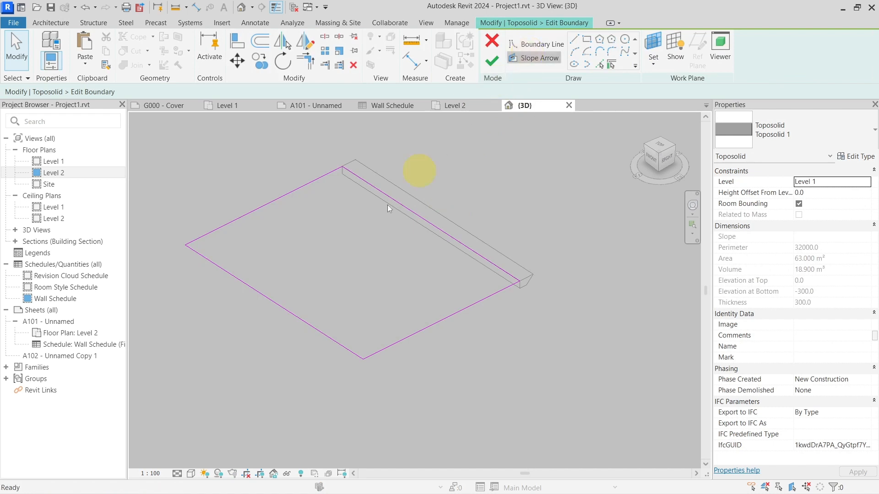
left_click(282, 307)
left_click(363, 265)
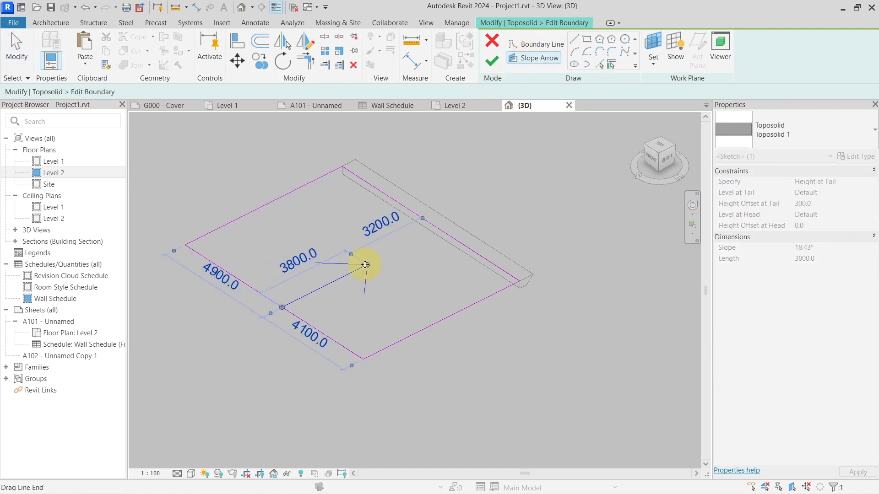
key("Escape")
Step: Specify the slope arrow by Slope, with a height offset at tail of 0 and a slope of 10°
left_click(867, 183)
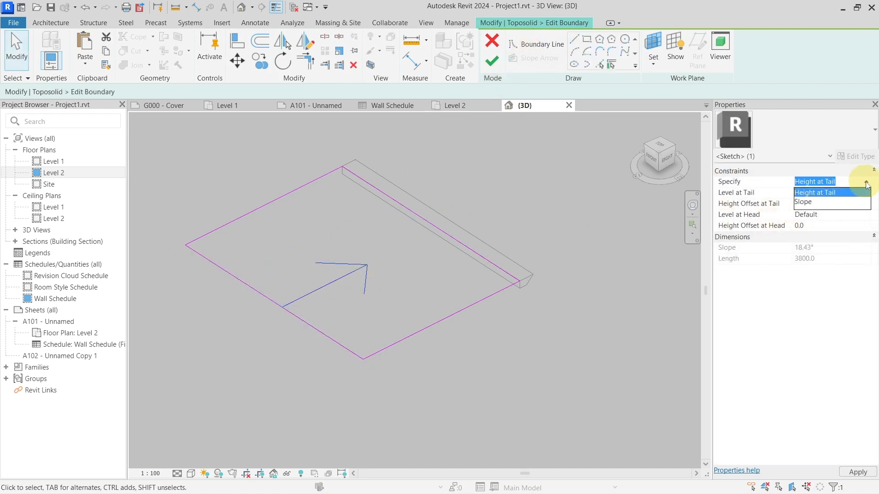
left_click(842, 203)
left_click(842, 203)
type("0")
left_click(833, 248)
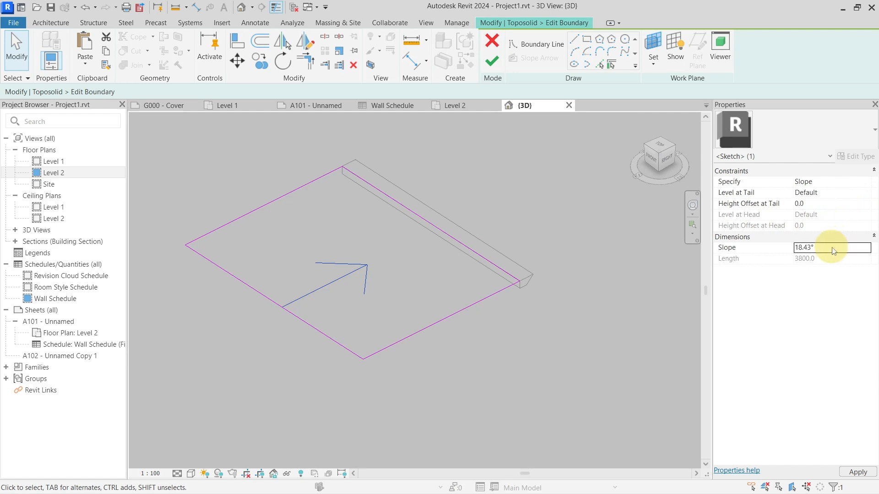
type("10")
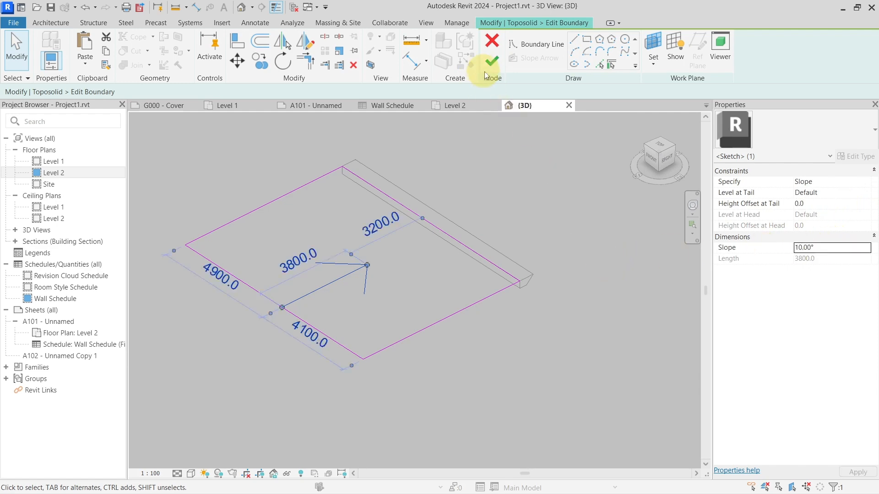
Step: Finish editing the toposolid's boundary sketch so the slope arrow is applied
left_click(492, 66)
key("Escape")
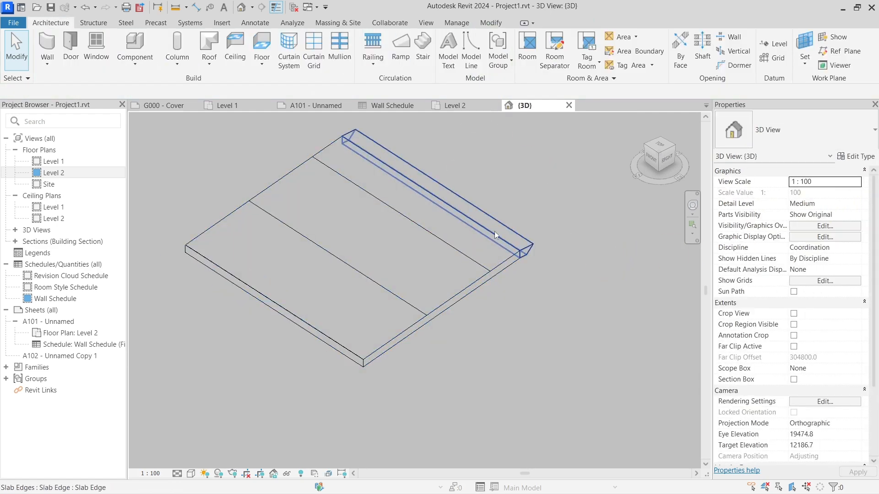
Step: Try to add another slab edge along the front long edge of the sloped toposolid
double_click(504, 231)
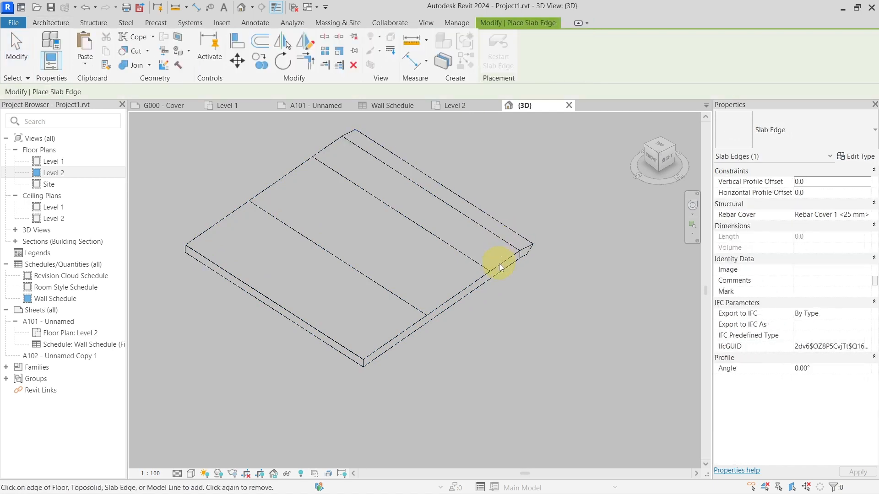
scroll(428, 313, "up", 5)
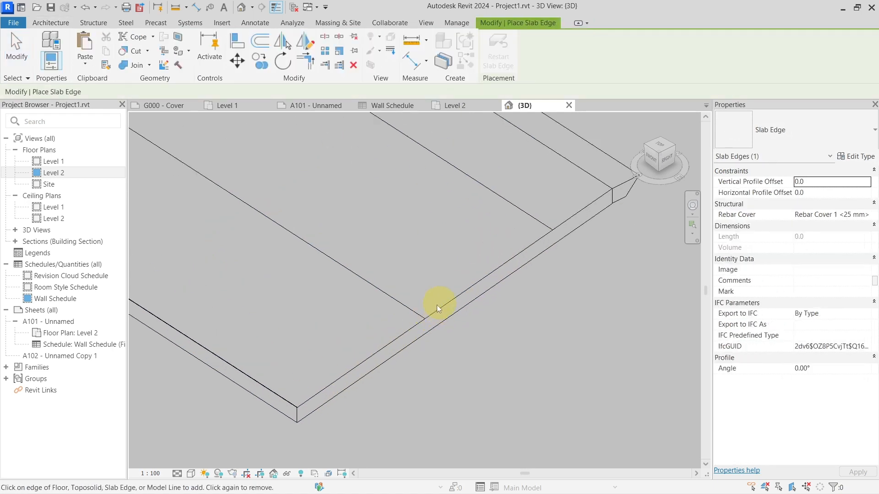
scroll(429, 314, "down", 4)
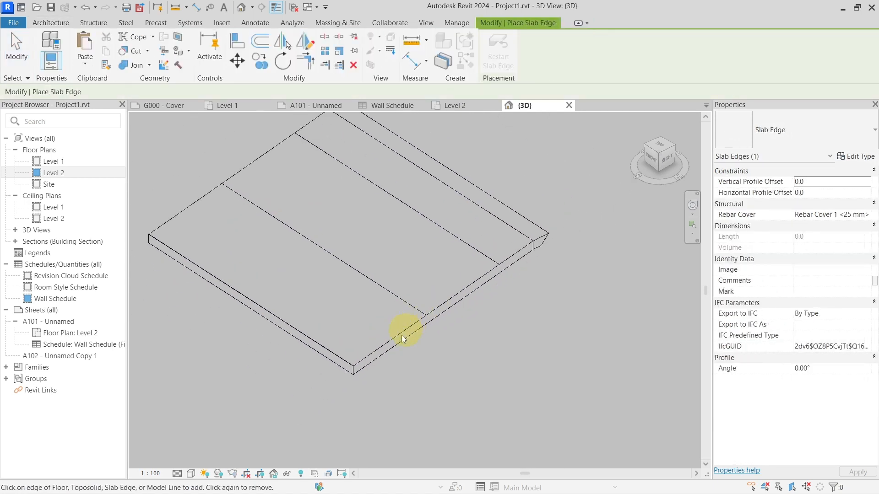
left_click(346, 364)
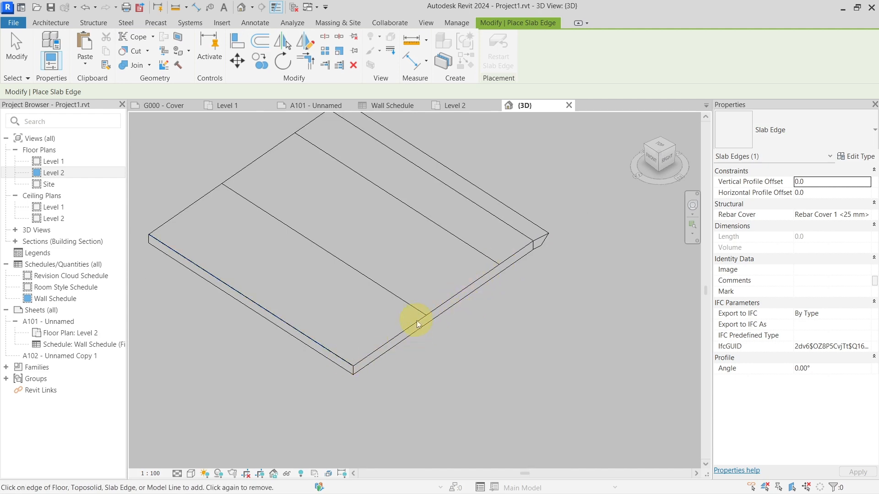
key("Escape")
Step: Set the toposolid's slope to 0° and deselect it
left_click(463, 268)
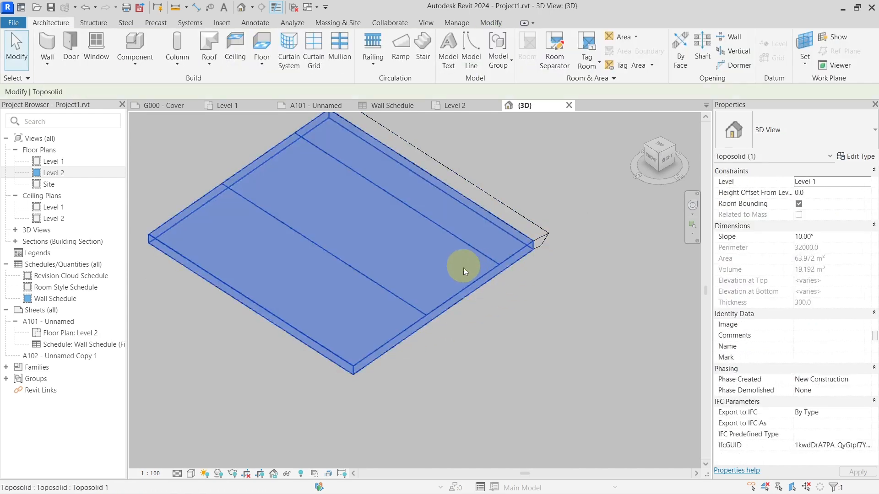
left_click(835, 239)
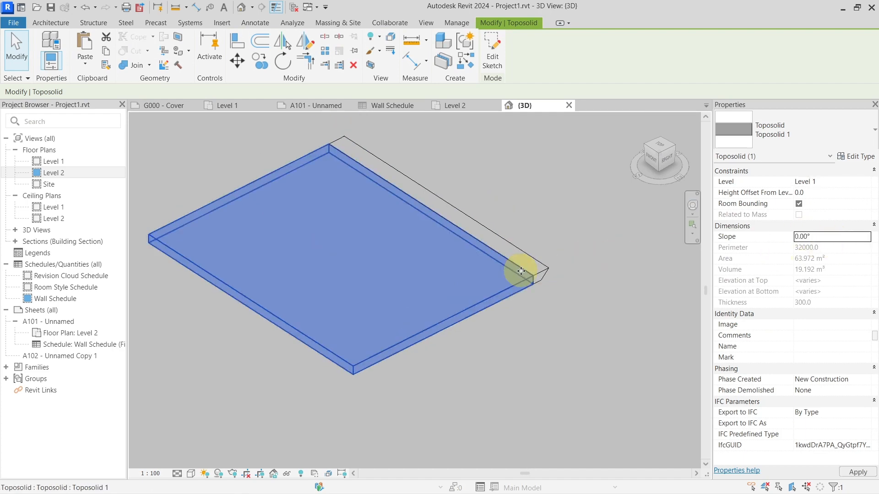
key("Escape")
Step: Create a similar slab edge along the flat toposolid's short side edge, accept the warning and end the command
left_click(509, 258)
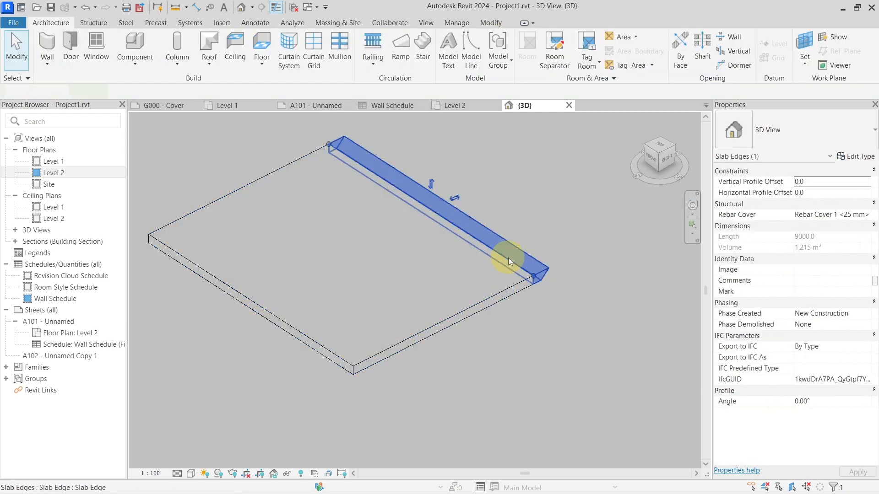
key("c")
key("s")
left_click(453, 310)
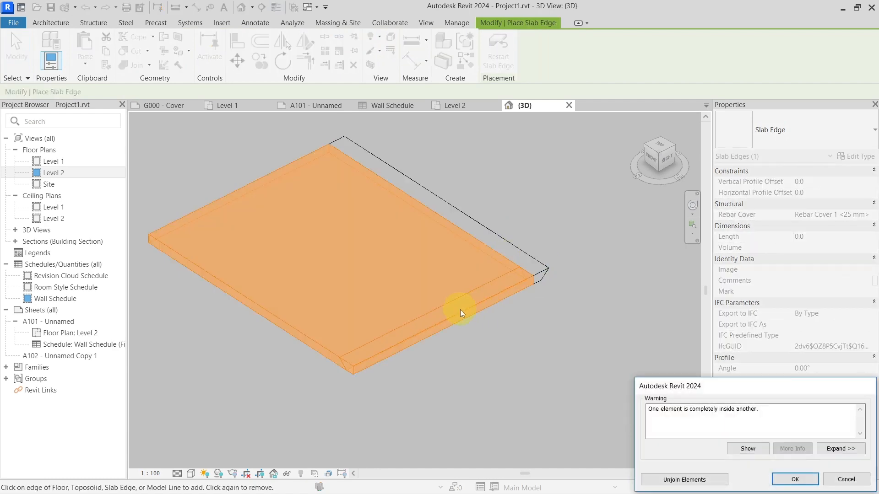
left_click(778, 479)
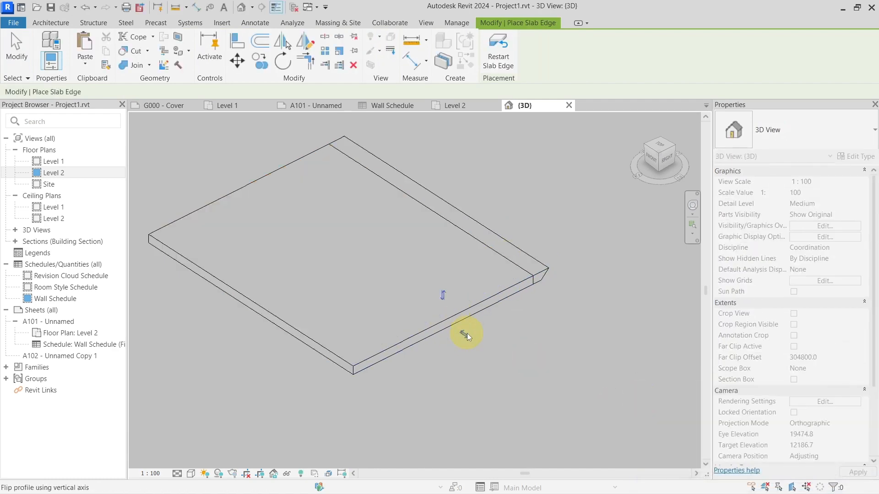
key("Escape")
key("Escape")
Step: Set the toposolid's slope to 10° and deselect it
left_click(460, 280)
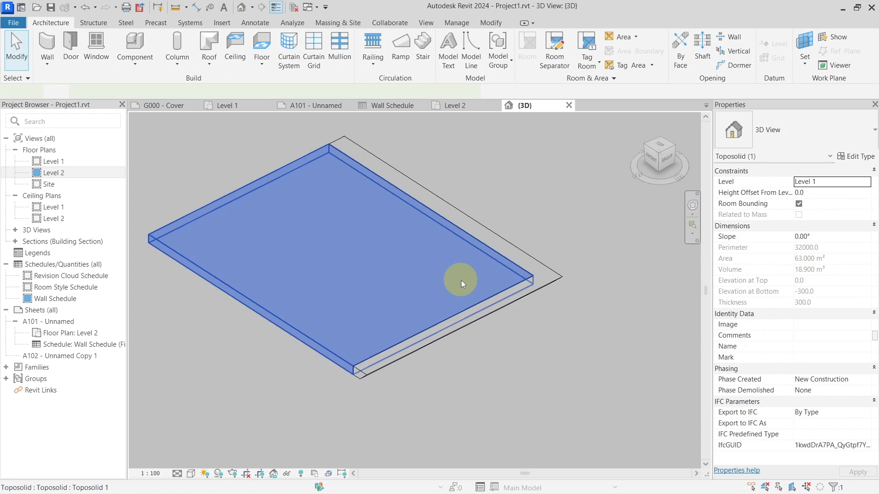
left_click(840, 239)
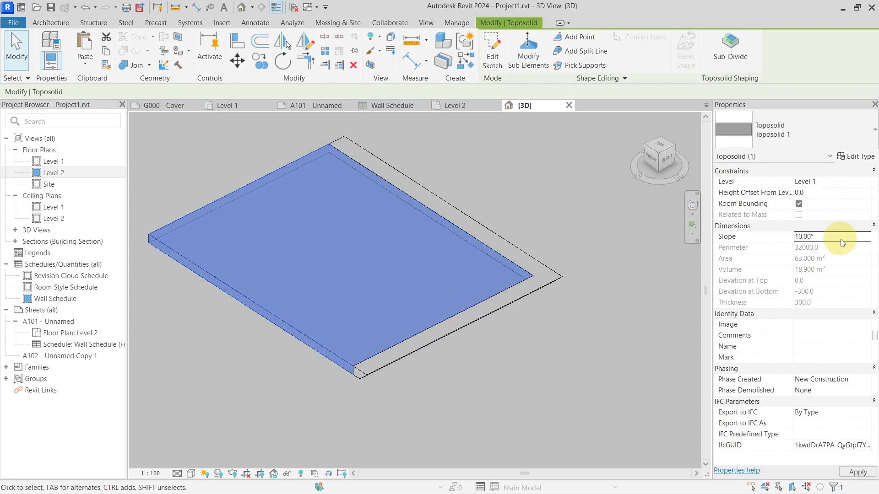
left_click(479, 315)
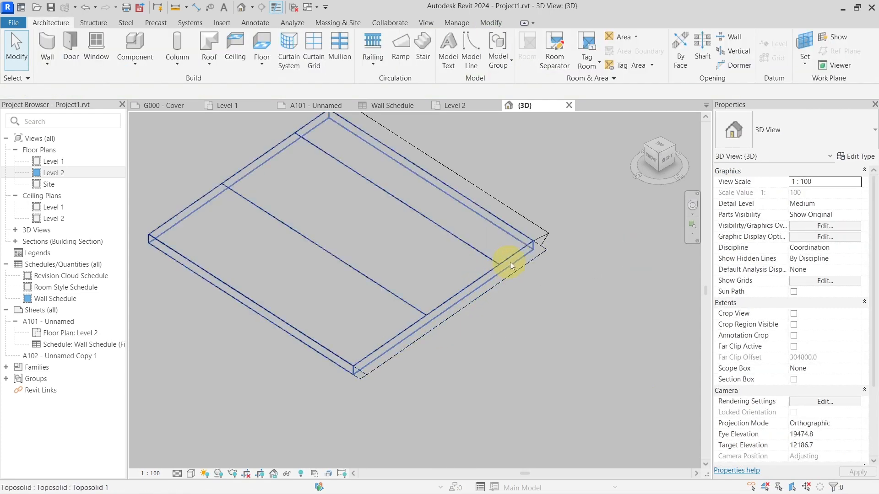
Step: Examine the short side's slab edge and the sloped toposolid together with their properties
left_click(530, 252)
scroll(437, 336, "down", 2)
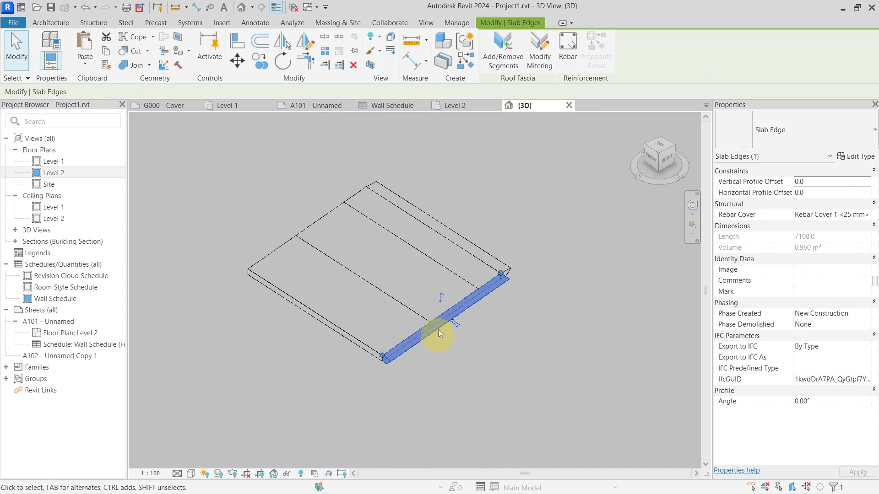
key("Escape")
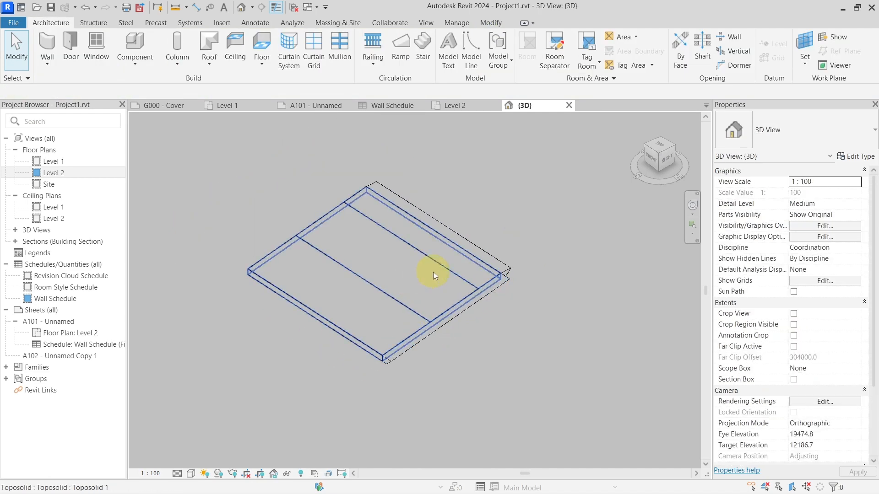
left_click(433, 272)
middle_click_drag(398, 262, 414, 269)
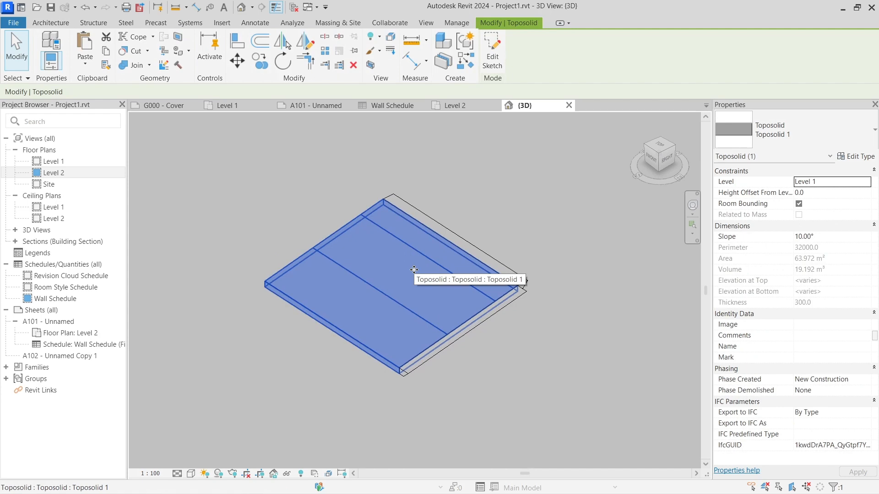
left_click(538, 281)
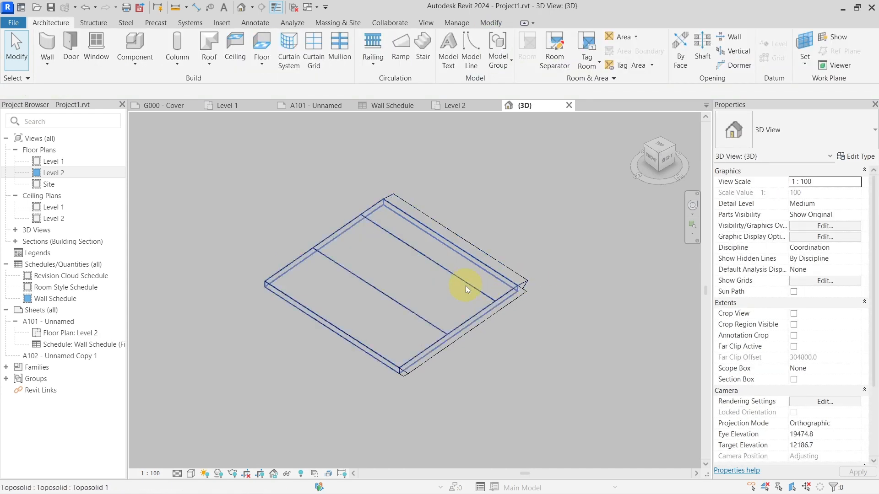
left_click(441, 272)
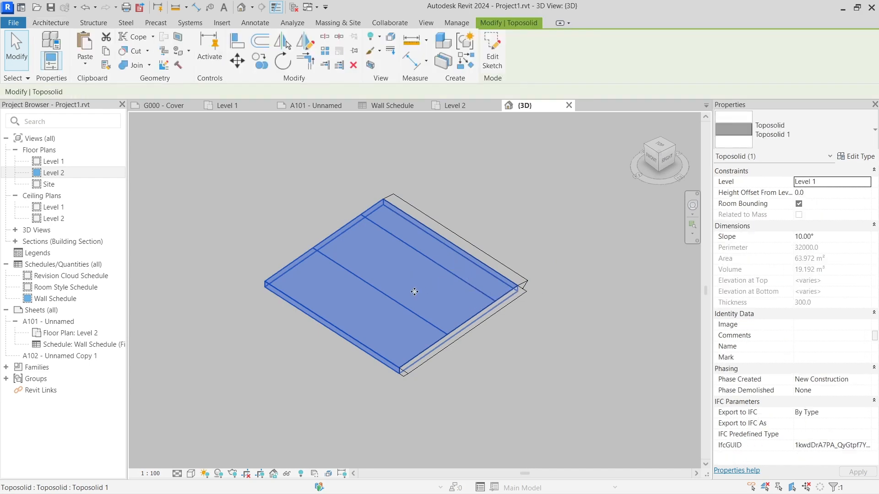
key("Escape")
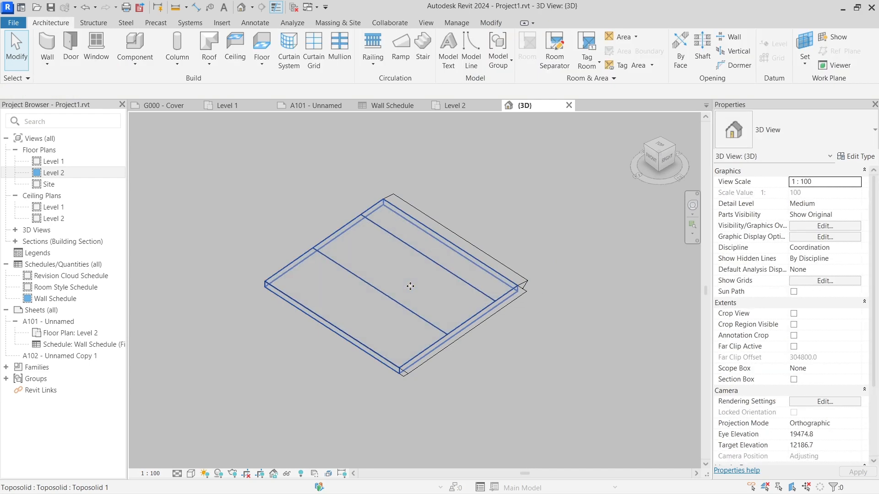
left_click(296, 241)
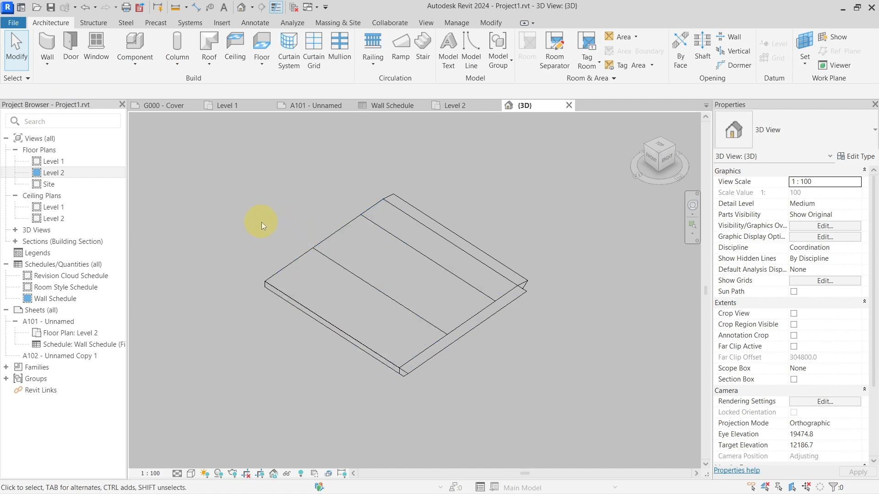
Step: Search the project browser for "site" and clear the search
left_click(68, 121)
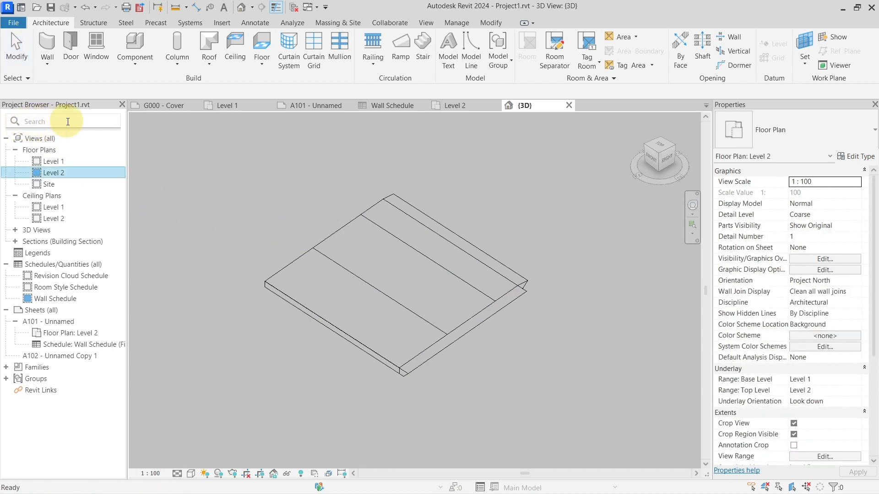
type("site")
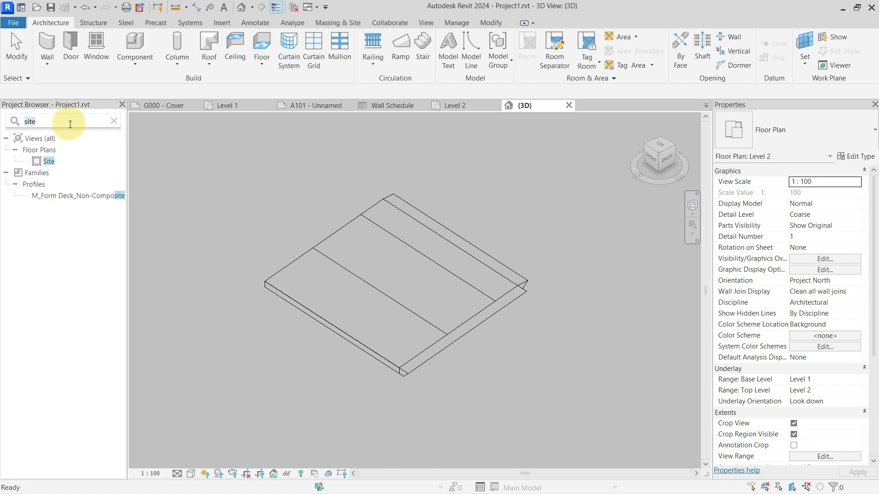
key("BackSpace")
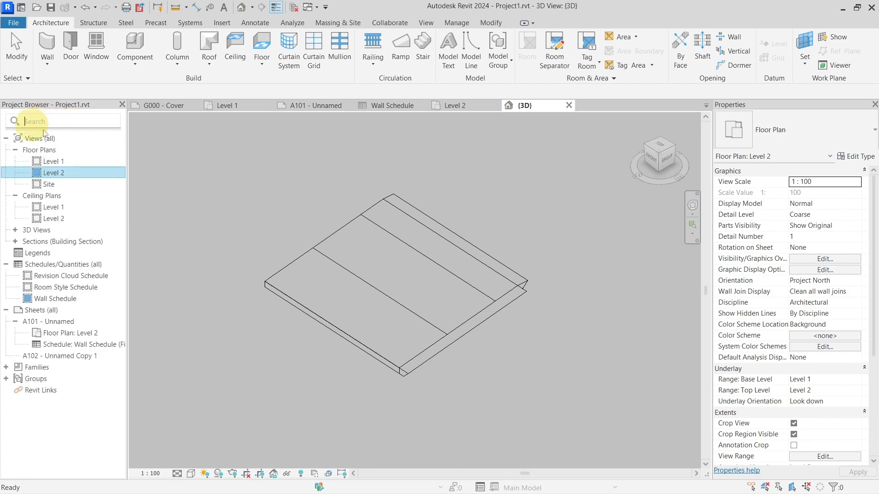
left_click(246, 211)
Step: Try the Textures and Consistent Colors visual styles on the 3D view and restore Hidden Line
left_click(192, 474)
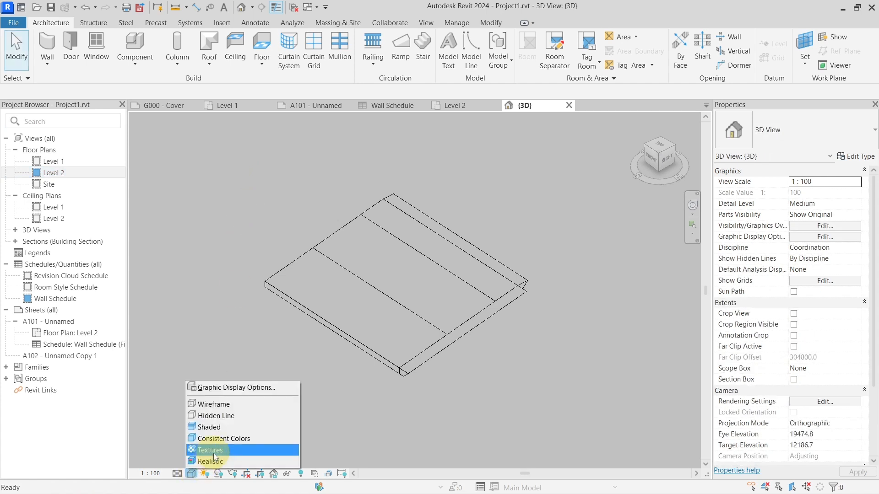
left_click(267, 450)
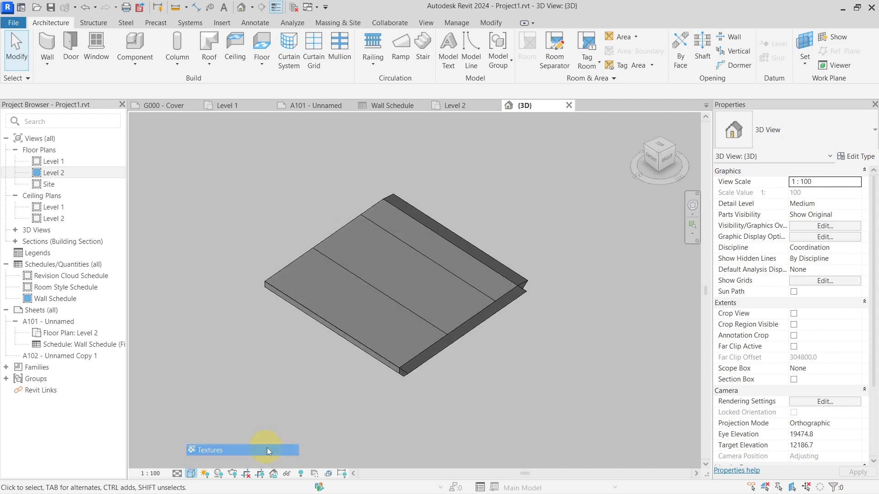
left_click(196, 473)
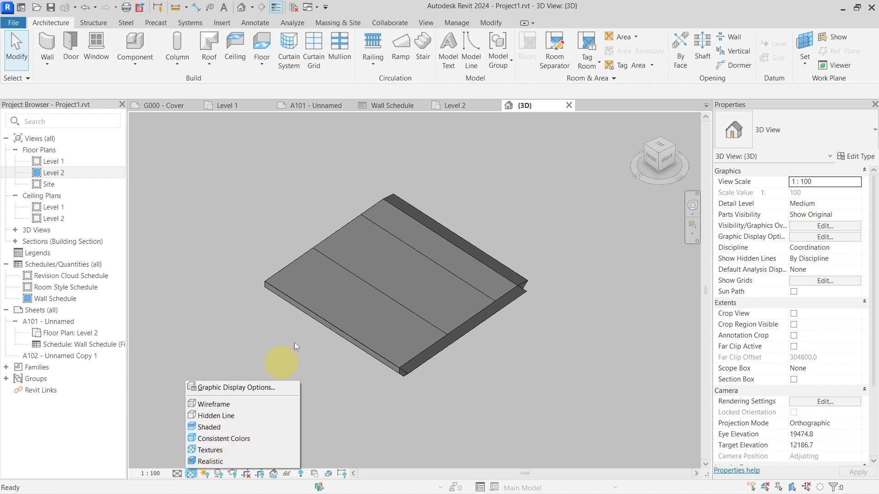
left_click(316, 334)
left_click(194, 474)
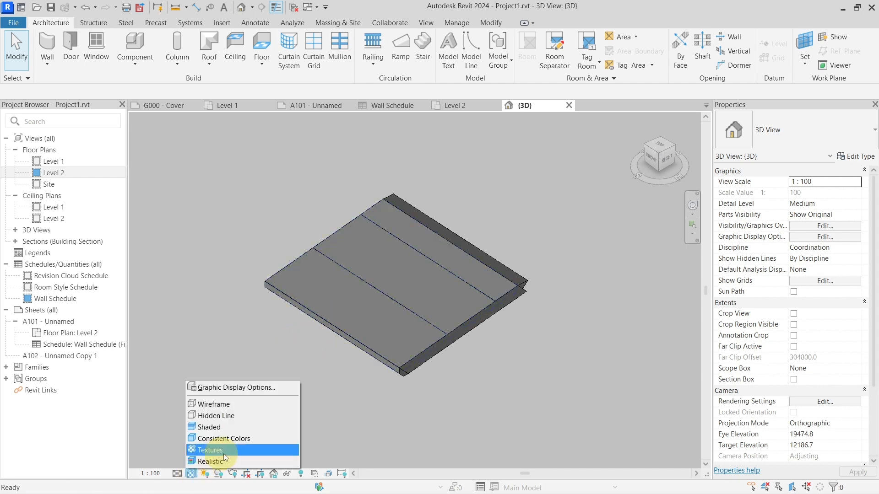
left_click(231, 443)
left_click(192, 473)
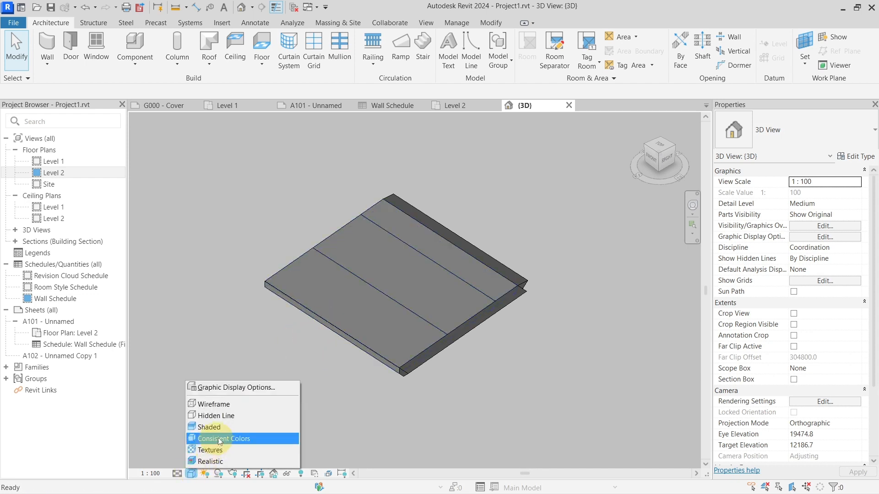
left_click(229, 408)
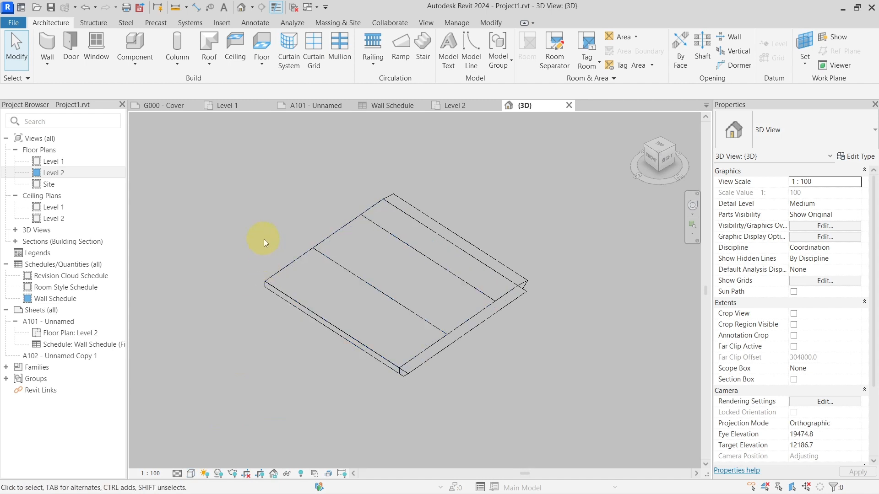
Step: Draw a rectangular scope box beside the toposolid in the Level 1 floor plan
left_click(241, 107)
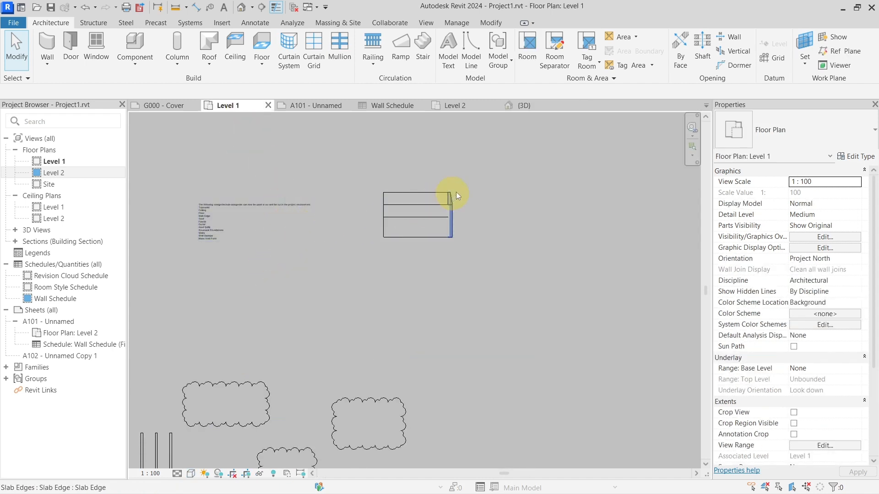
scroll(457, 164, "up", 2)
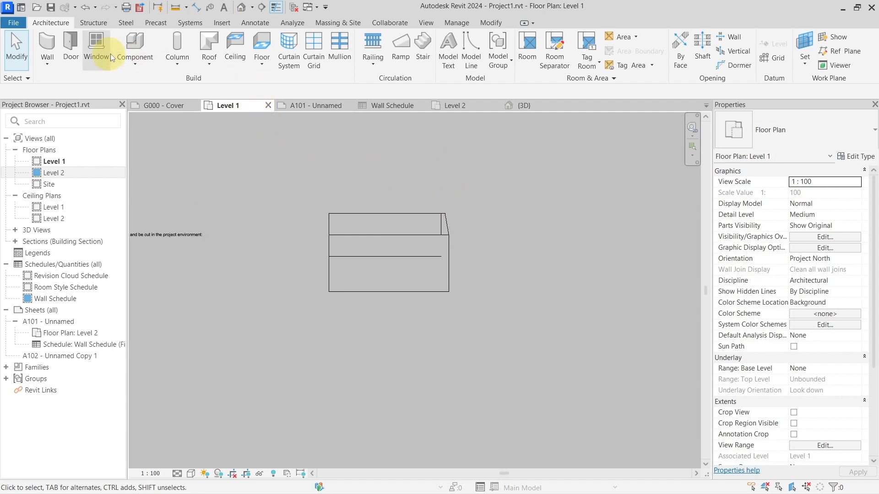
left_click(426, 23)
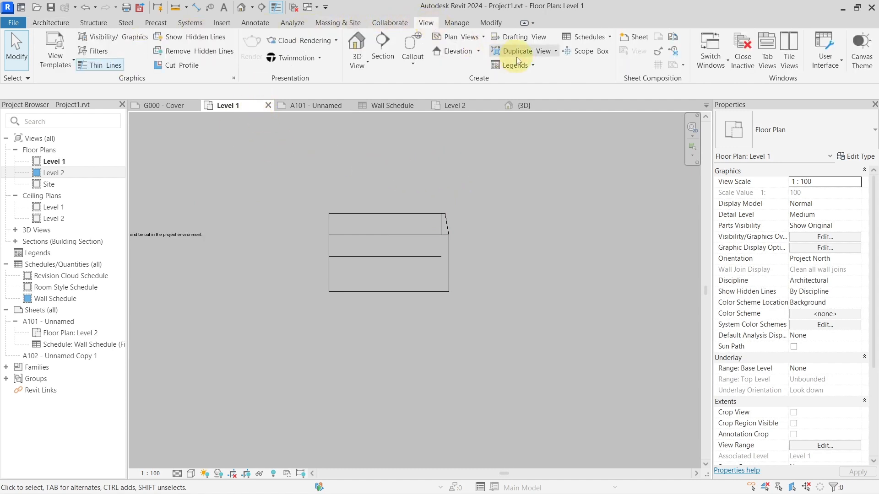
left_click(578, 51)
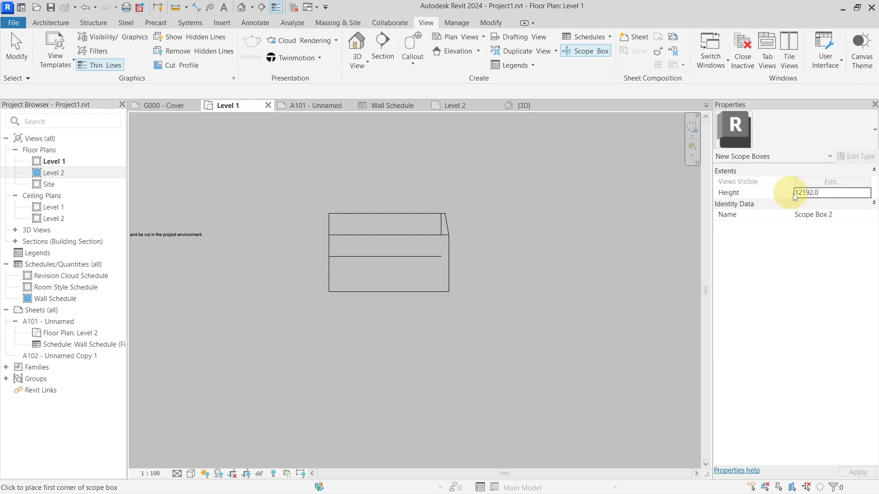
left_click(526, 248)
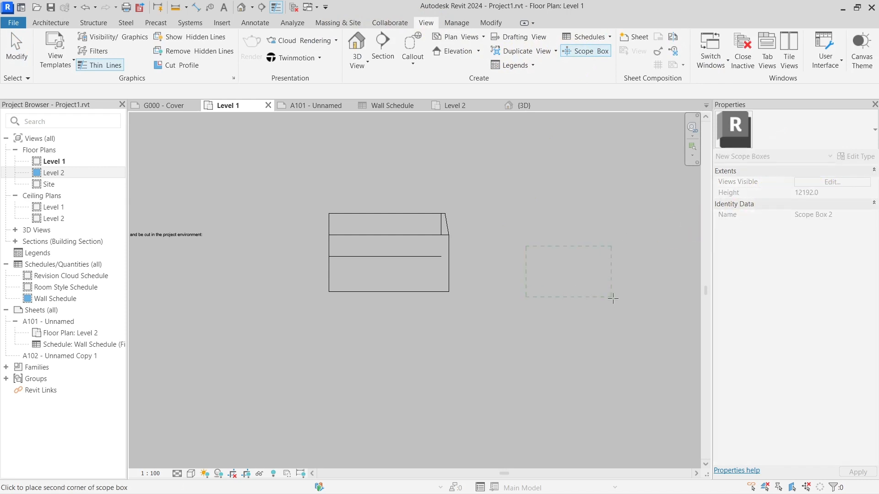
left_click(612, 298)
Step: Open the new scope box's height value for editing in its properties
left_click(819, 194)
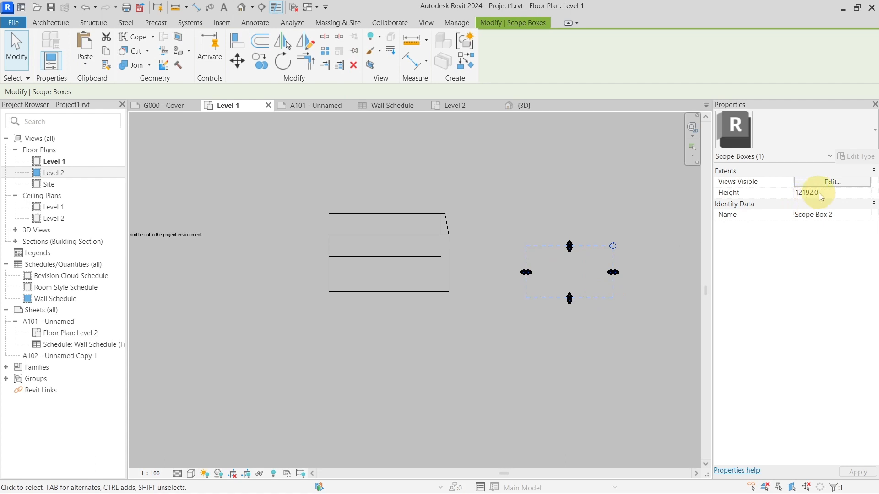
left_click(610, 254)
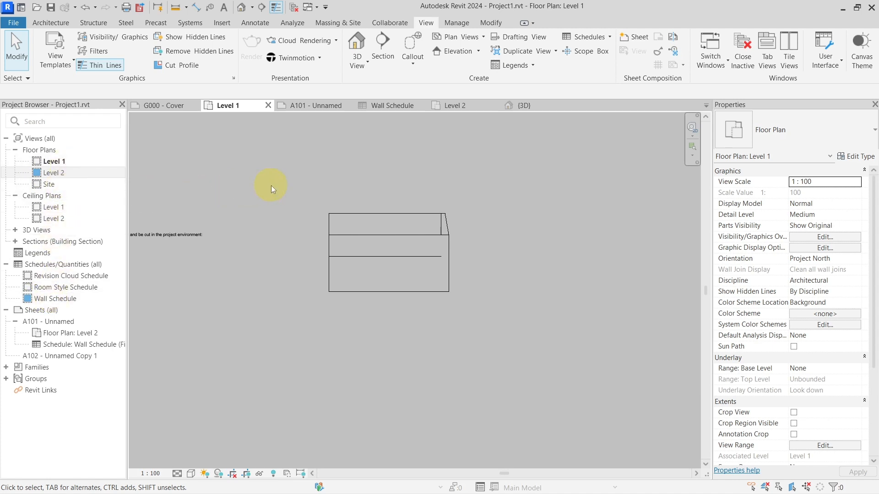
Step: Select the shape-edited Generic Floor - 400mm in the Level 1 plan and inspect its corner and interior shape points
scroll(329, 226, "down", 2)
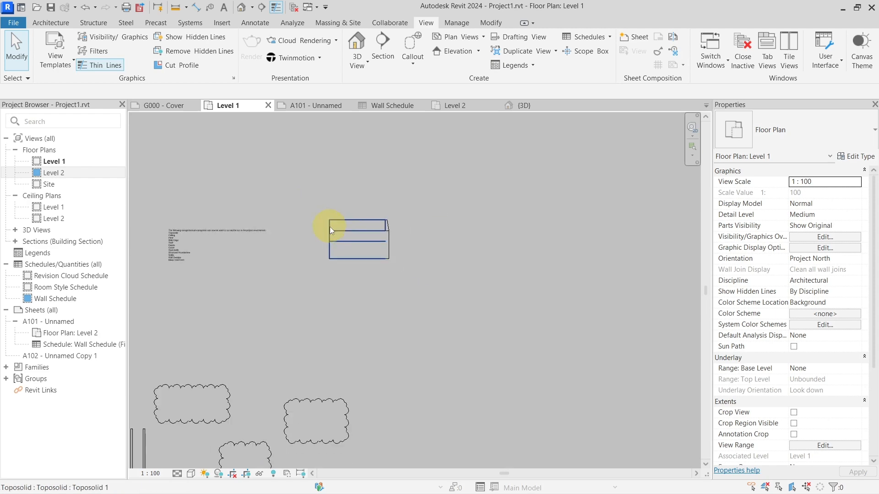
scroll(329, 227, "down", 3)
scroll(358, 244, "up", 6)
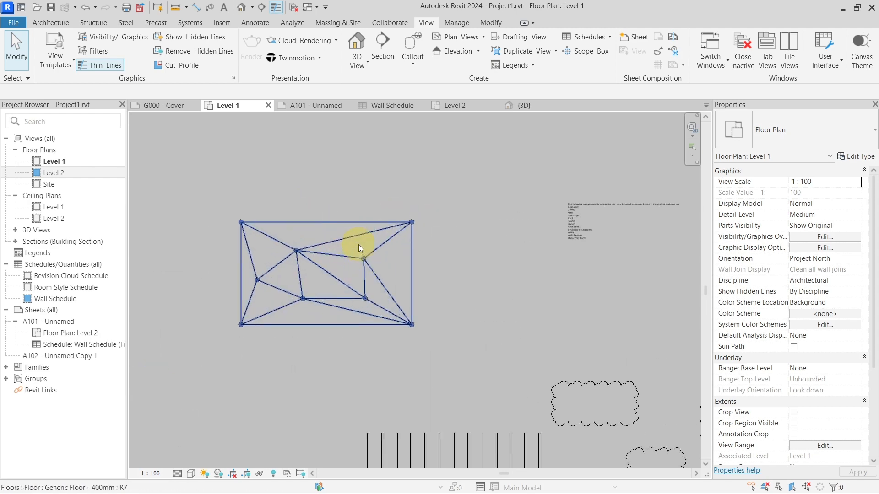
scroll(358, 245, "up", 2)
left_click(324, 267)
middle_click_drag(351, 235, 379, 221)
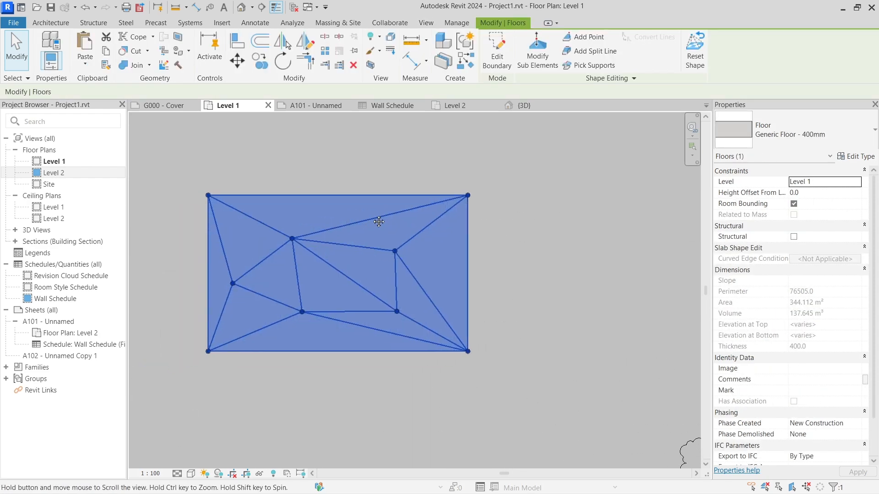
scroll(466, 194, "up", 4)
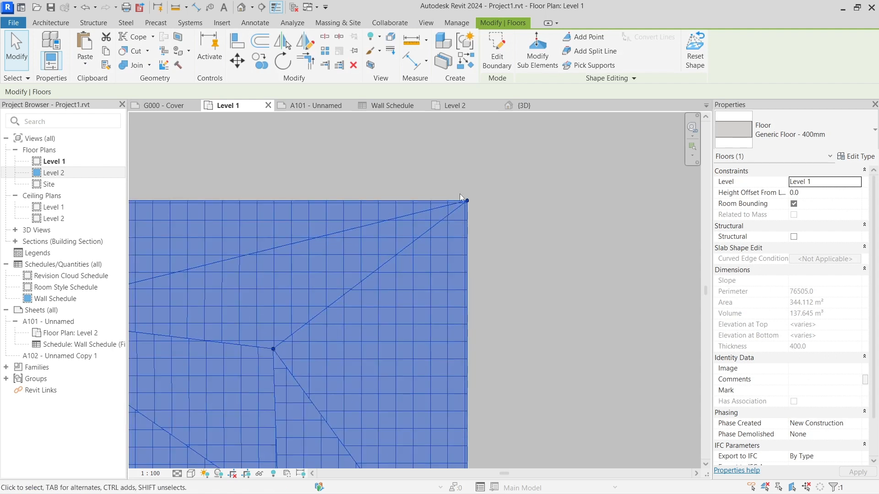
scroll(459, 222, "down", 2)
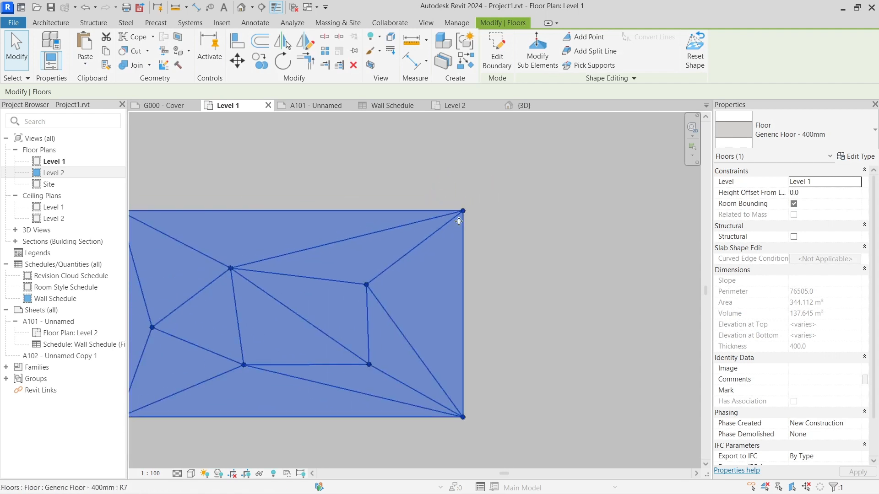
scroll(459, 221, "down", 3)
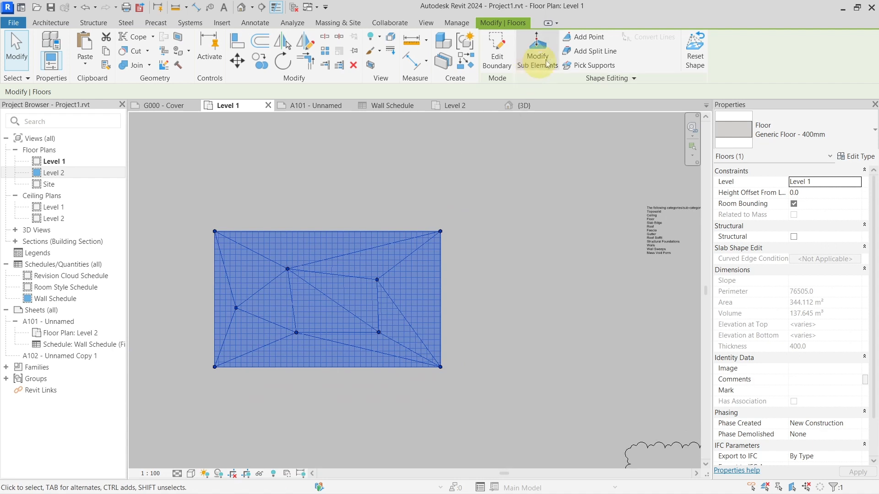
Step: Start the Add Point command on the shape-edited floor and review its Absolute mode and Elevation Base options
left_click(586, 37)
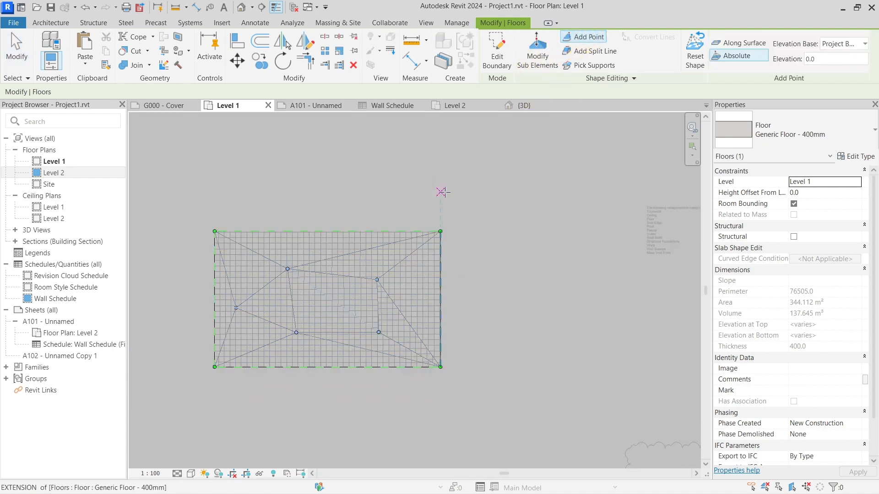
scroll(417, 215, "up", 2)
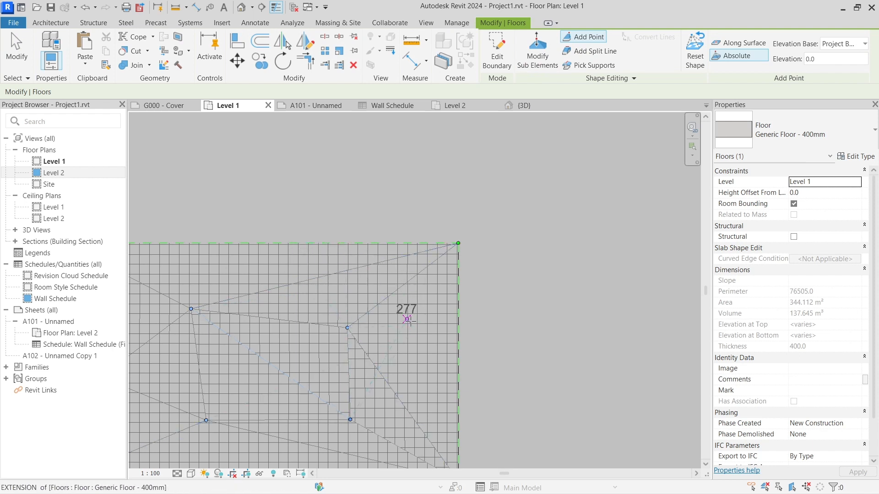
middle_click_drag(467, 305, 498, 293)
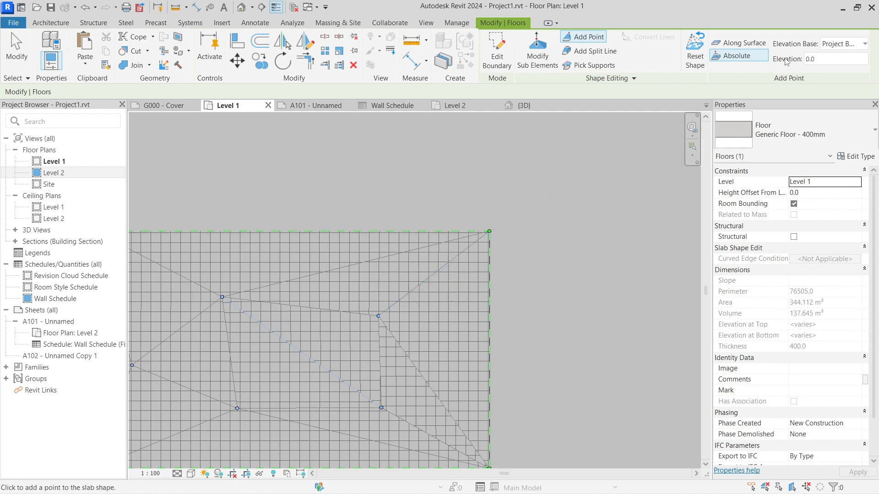
left_click(835, 45)
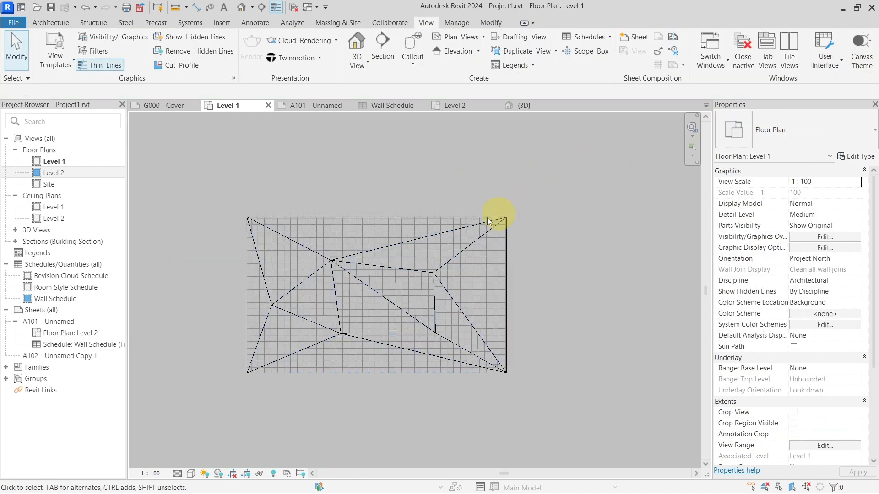
Step: Open the Level 1 plan's visibility/graphic overrides and expand the Floors category's subcategories, keeping the floor in view
middle_click_drag(509, 222, 566, 215)
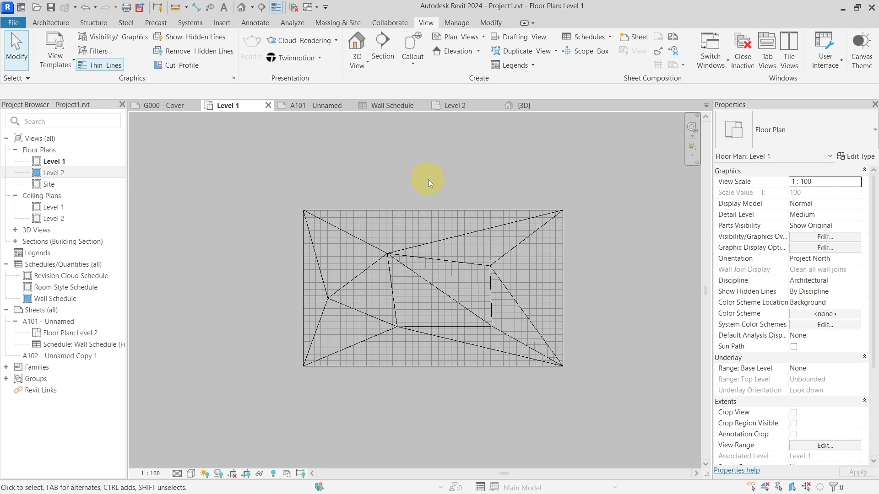
key("v")
key("v")
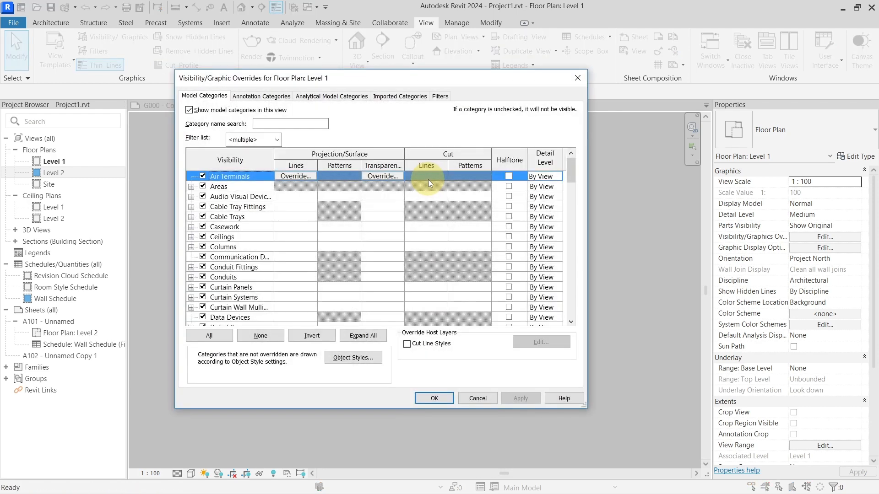
left_click(233, 248)
key("f")
scroll(228, 259, "down", 2)
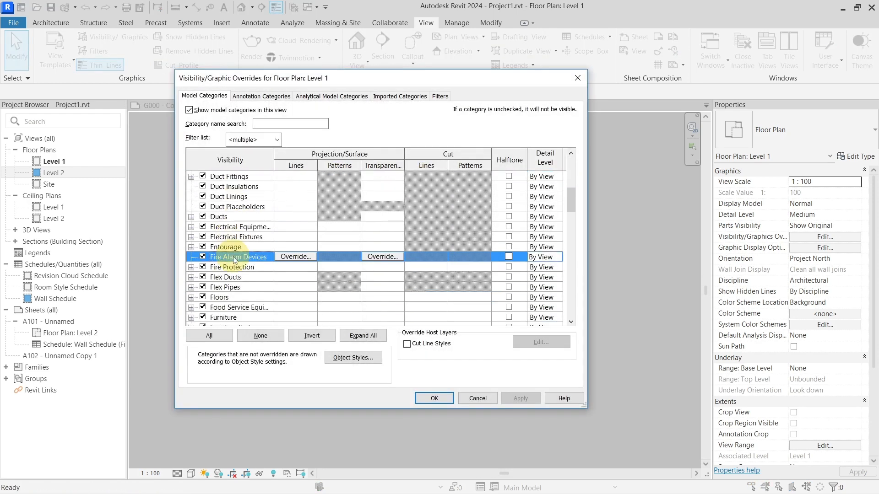
left_click(190, 287)
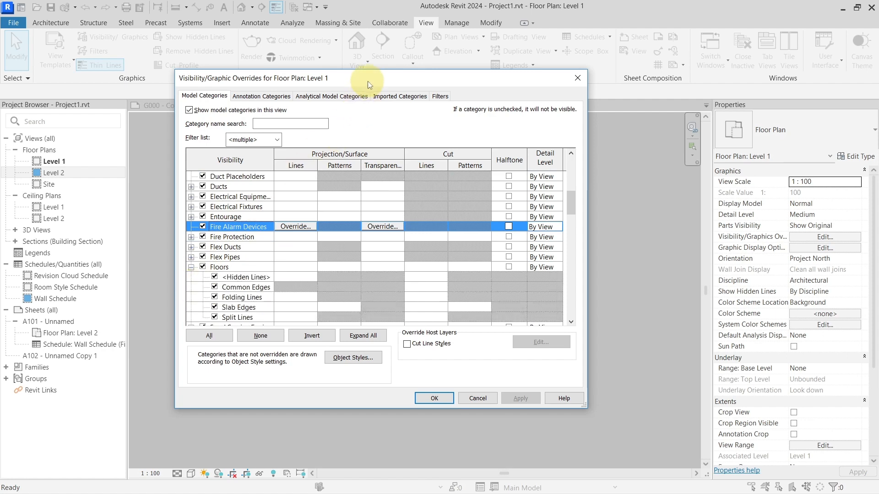
left_click_drag(367, 81, 667, 65)
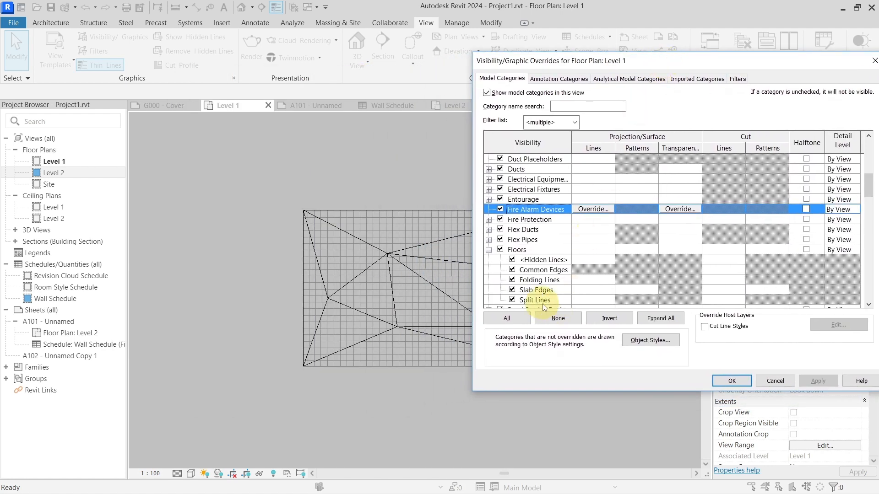
Step: Hide the Split Lines and Folding Lines subcategories of Floors and apply the overrides to the plan
left_click(529, 302)
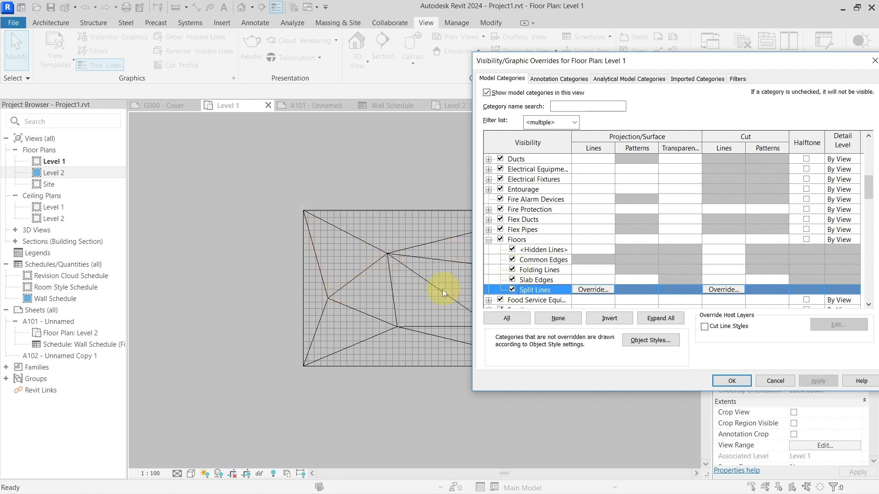
left_click(512, 289)
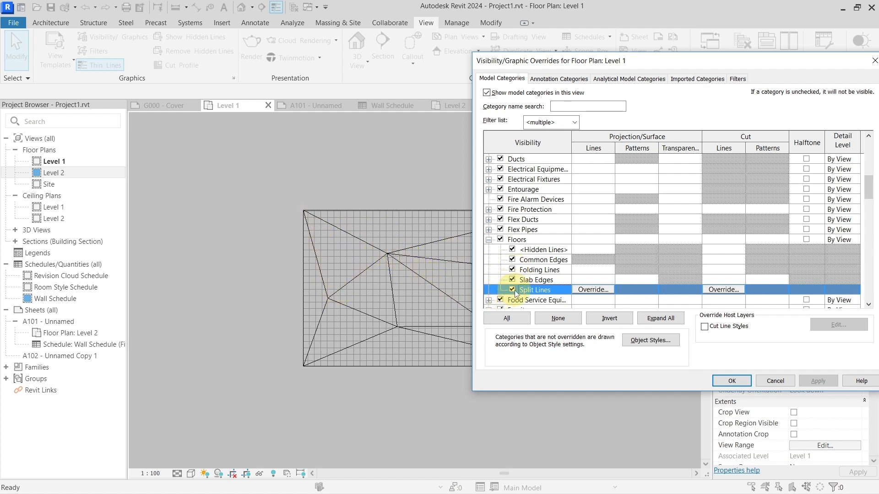
left_click(817, 380)
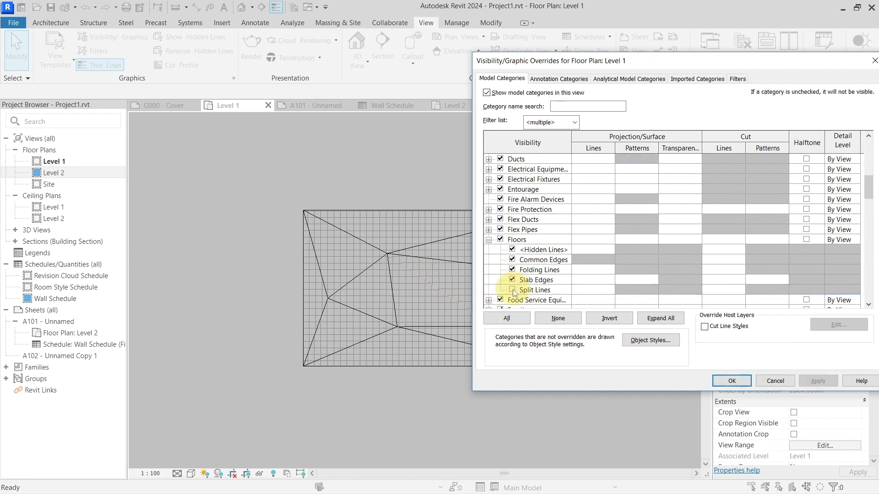
left_click(513, 270)
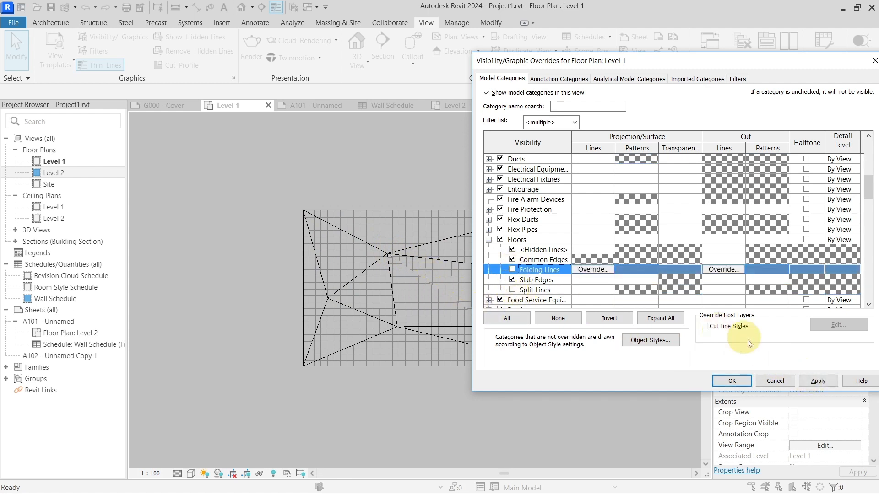
left_click(814, 380)
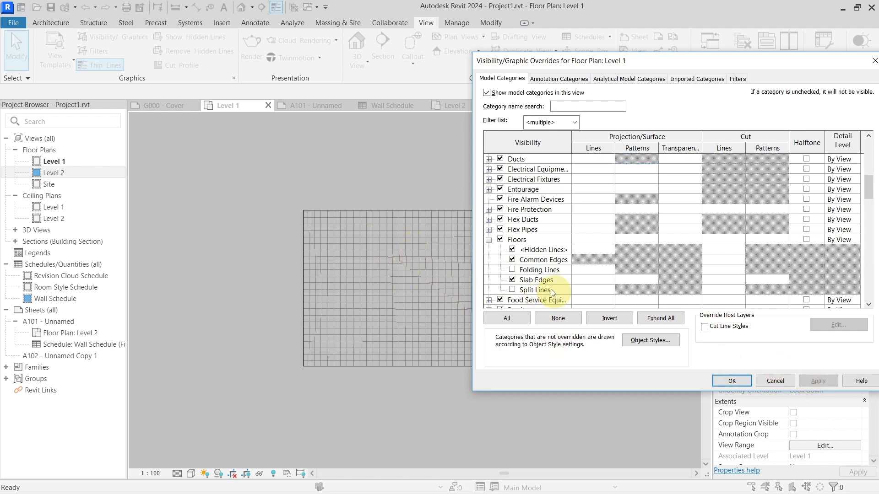
Step: Restore the visibility of the Floors category's Folding Lines and Split Lines and accept the overrides
left_click(512, 270)
left_click(512, 289)
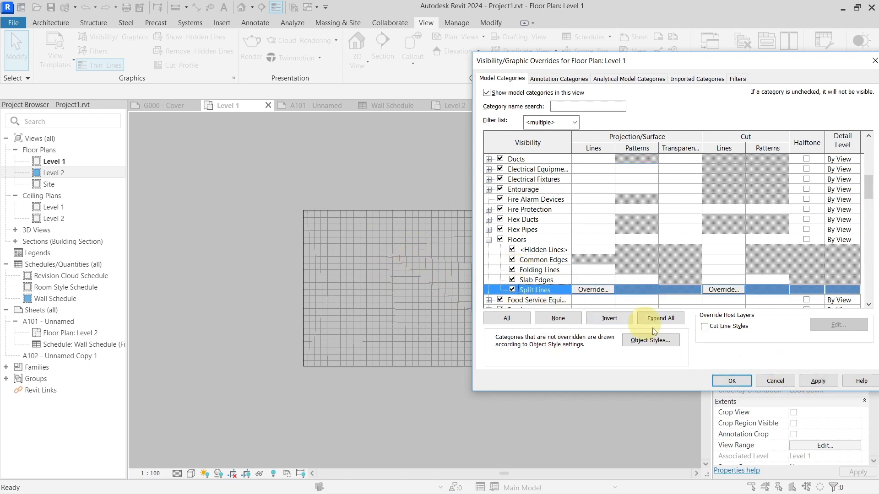
left_click(728, 381)
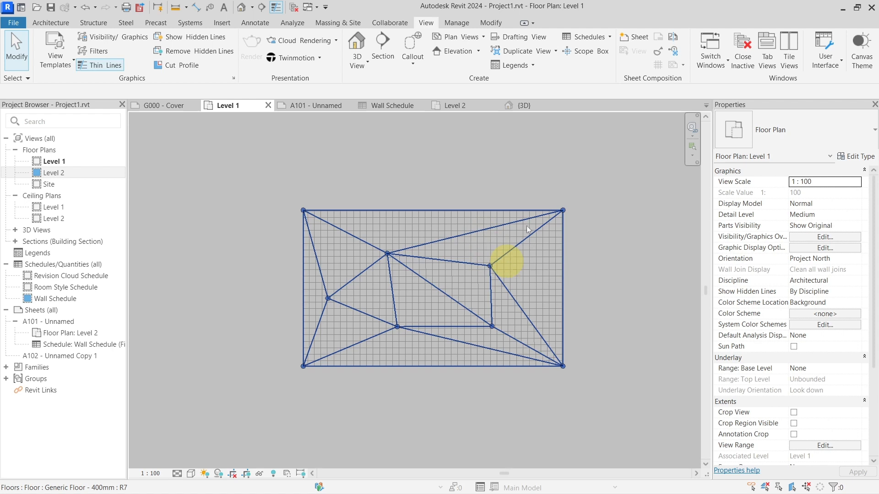
Step: Select the Room 1 tag above the large room's wall and move it inside the room
scroll(447, 220, "down", 4)
scroll(446, 220, "down", 3)
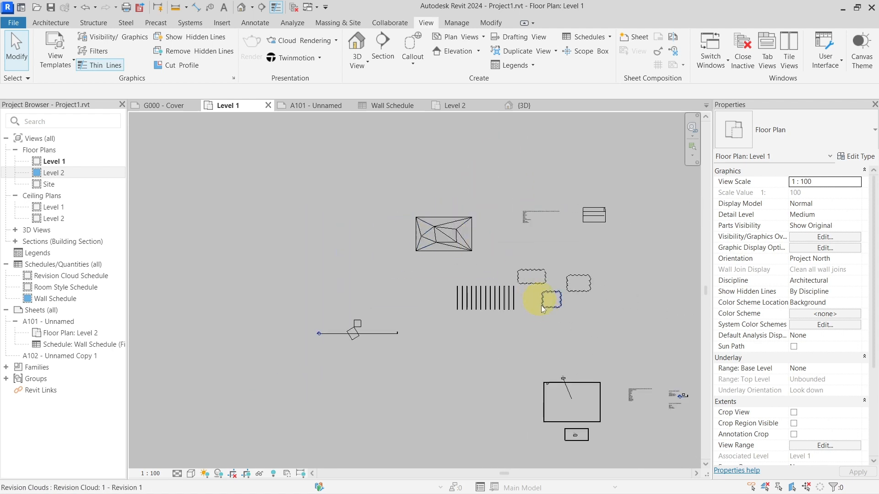
middle_click_drag(542, 301, 408, 236)
scroll(443, 328, "up", 5)
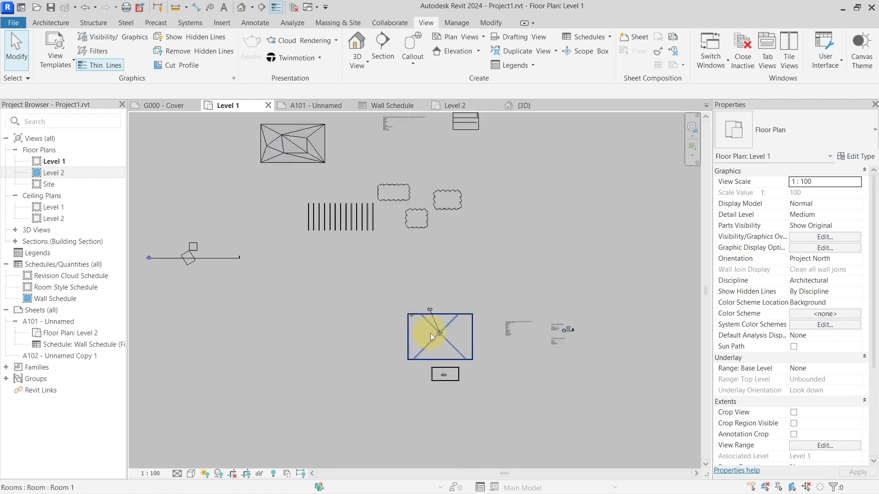
left_click(408, 257)
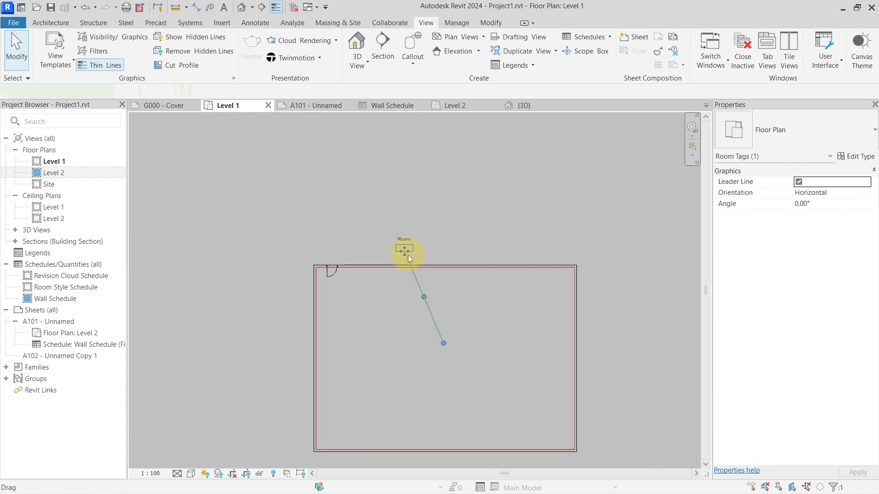
scroll(407, 255, "up", 2)
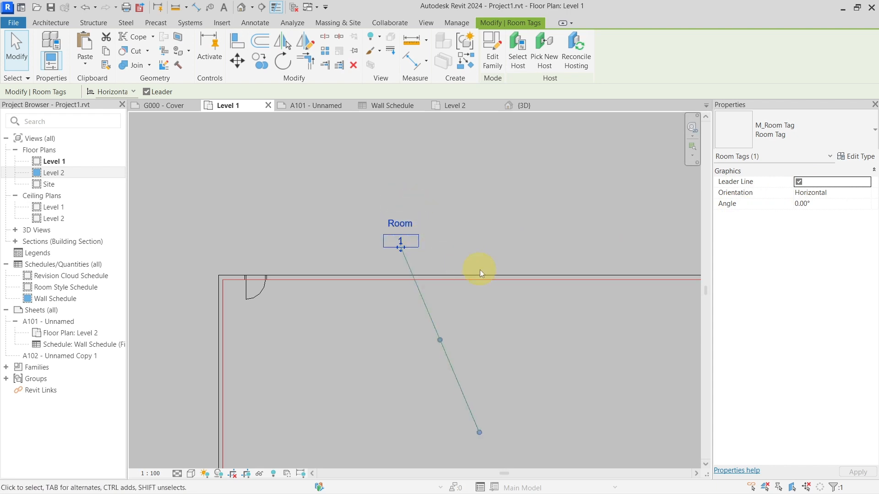
middle_click_drag(479, 269, 417, 214)
left_click_drag(322, 174, 437, 343)
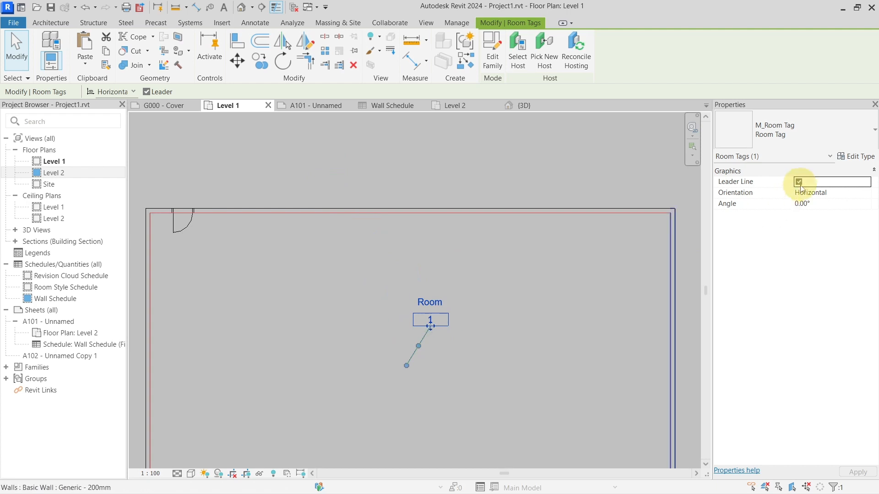
Step: Move the Room 1 tag back outside the room, above its upper wall, with the leader line enabled
left_click(587, 292)
left_click_drag(405, 372, 491, 166)
left_click(586, 251)
left_click(507, 295)
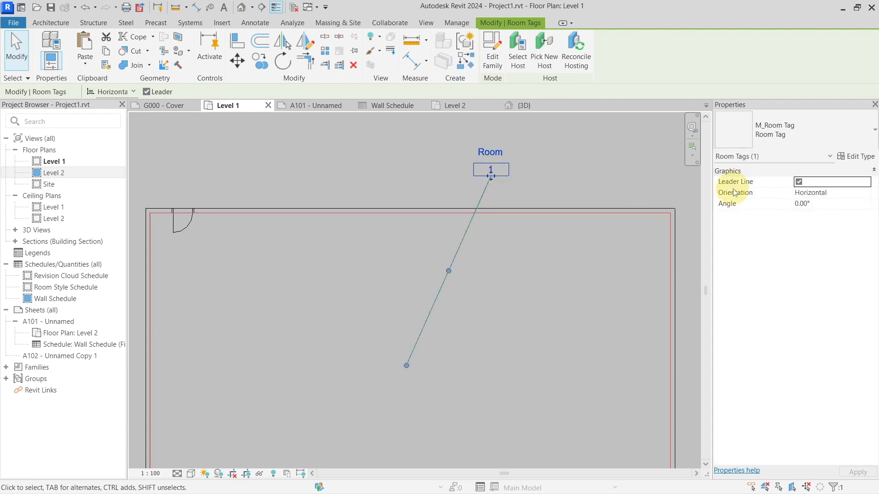
left_click(798, 182)
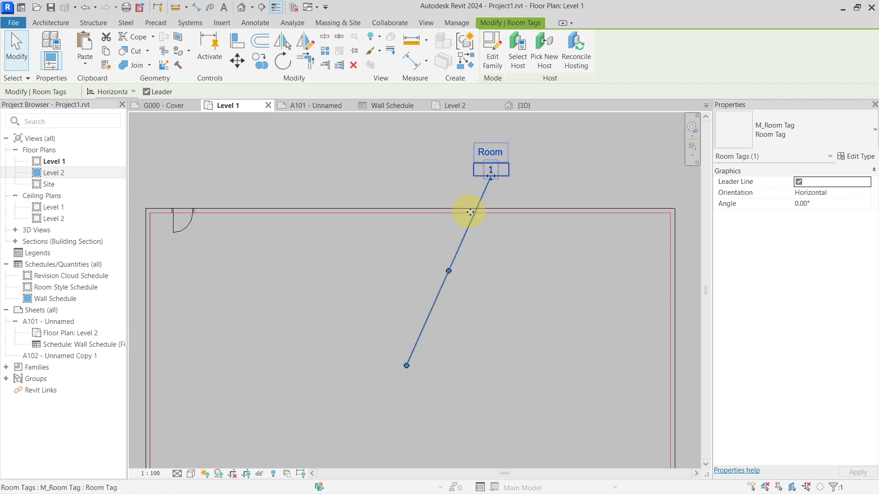
left_click(456, 186)
Step: Measure the distance in the 3D view between the small enclosure's top corner and the large room's nearest top corner
left_click(517, 106)
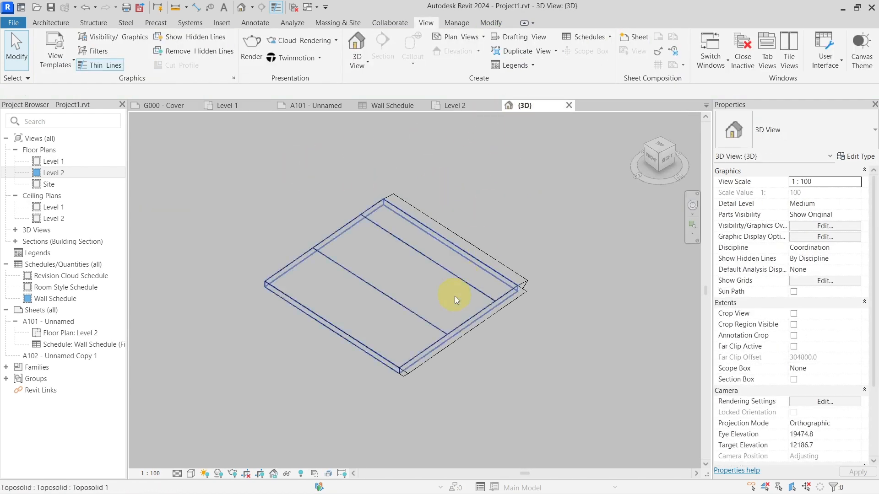
scroll(450, 318, "down", 6)
middle_click_drag(202, 412, 463, 321)
scroll(469, 337, "up", 5)
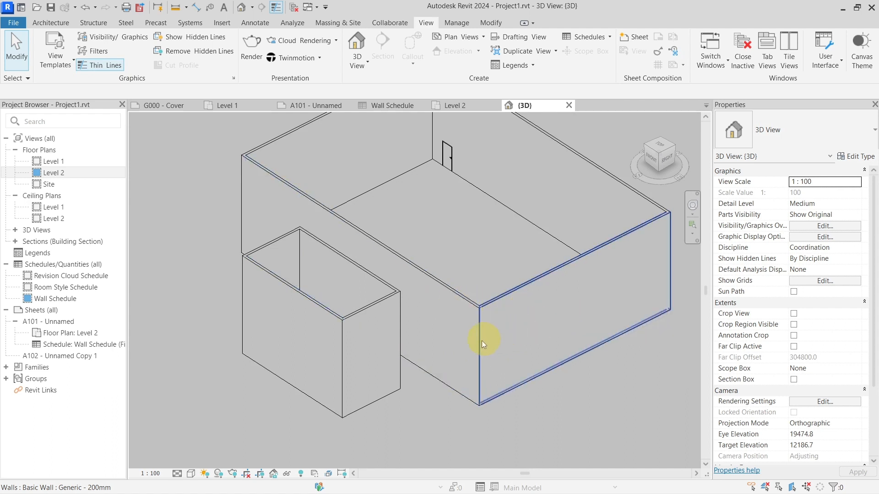
left_click(177, 8)
left_click(401, 291)
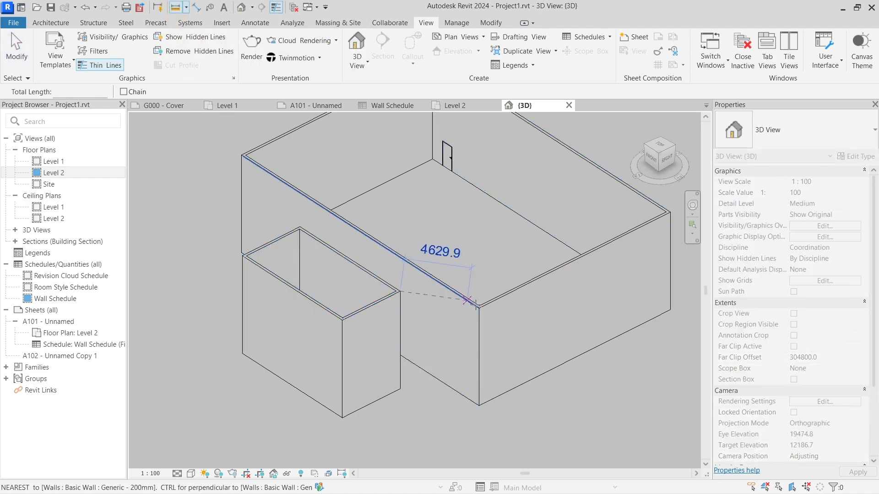
left_click(479, 307)
key("Escape")
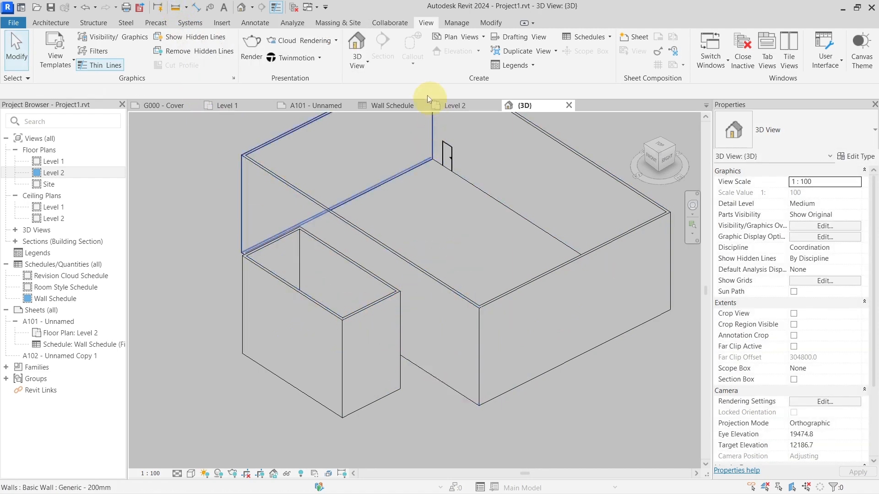
Step: Open sheet A101 and examine the Wall Schedule placed beside the Level 2 viewport
left_click(247, 105)
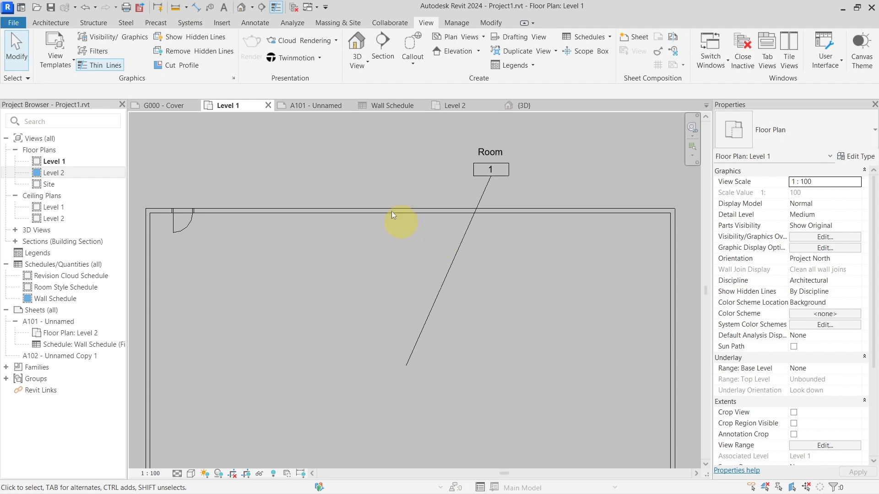
left_click(316, 107)
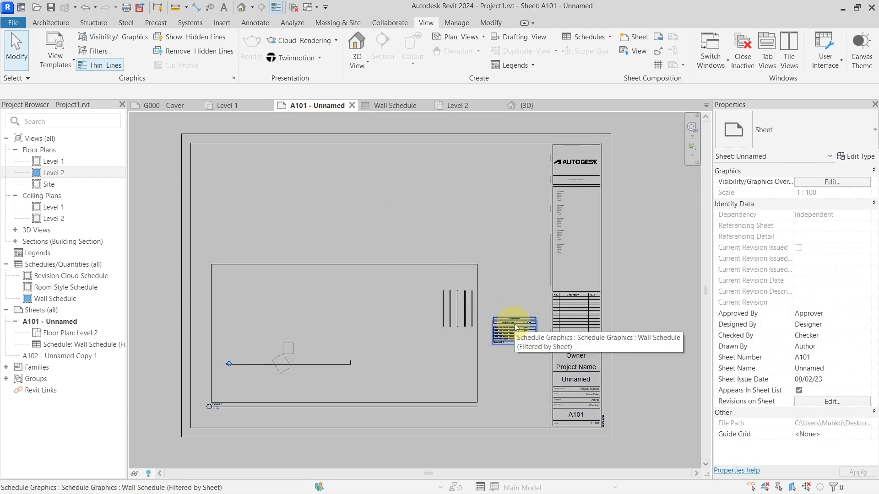
scroll(515, 325, "up", 3)
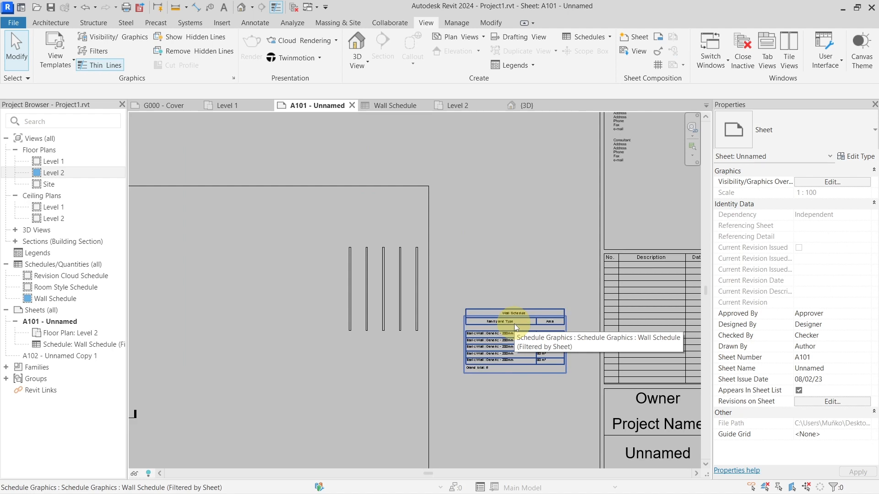
scroll(496, 336, "up", 2)
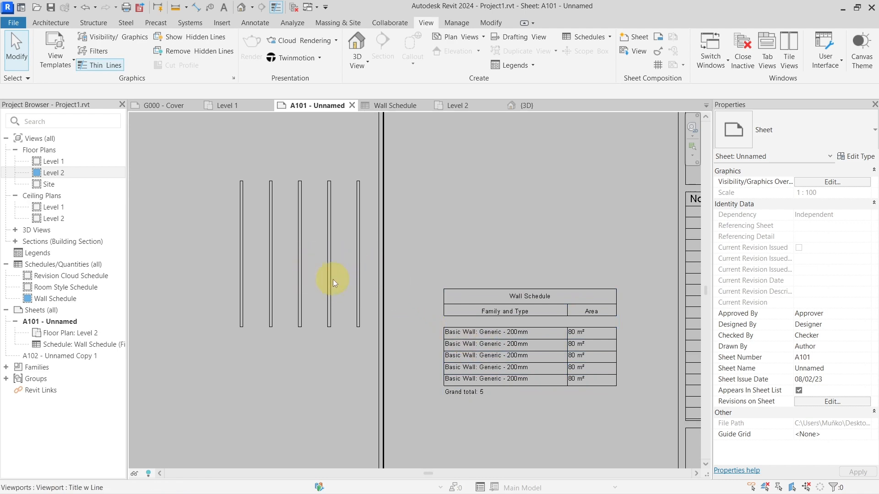
scroll(357, 282, "down", 2)
scroll(448, 336, "up", 3)
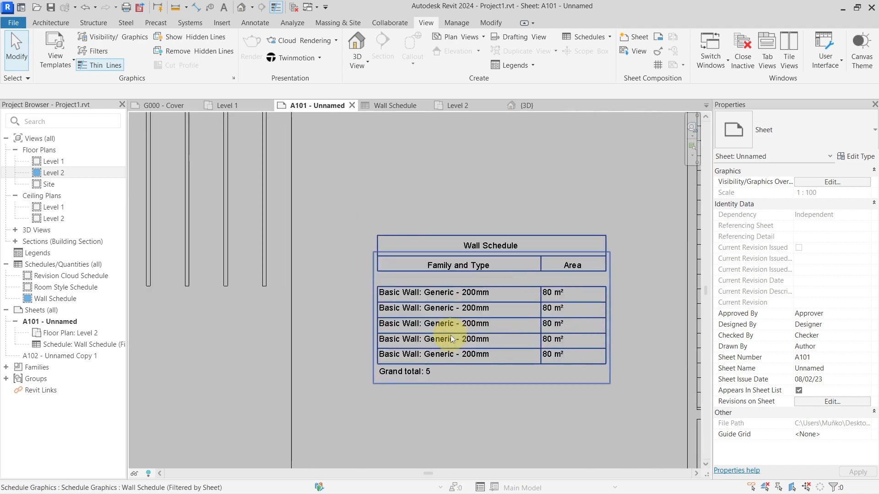
scroll(476, 312, "up", 3)
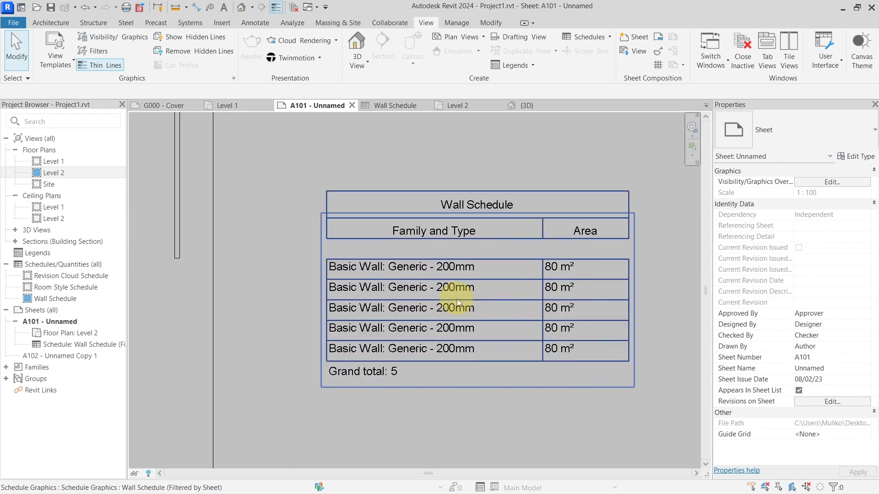
Step: Open the full Wall Schedule and check the Filter by sheet option in its filter settings
double_click(453, 273)
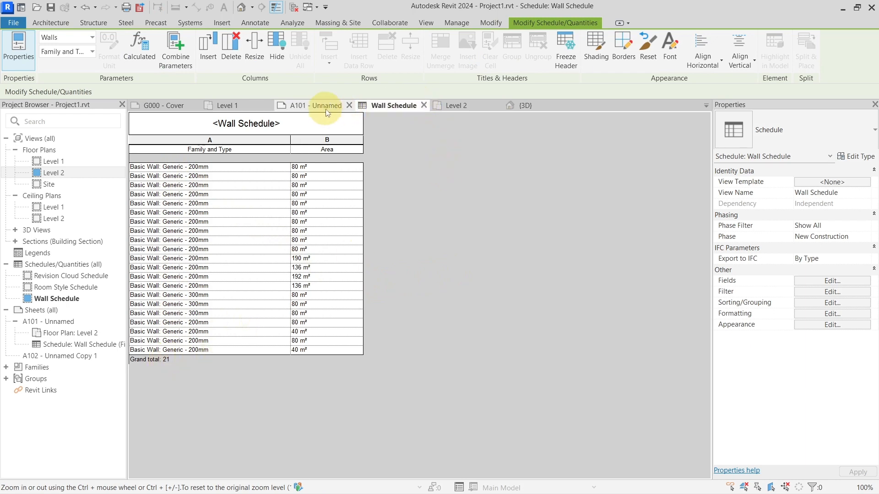
left_click(302, 105)
left_click(395, 106)
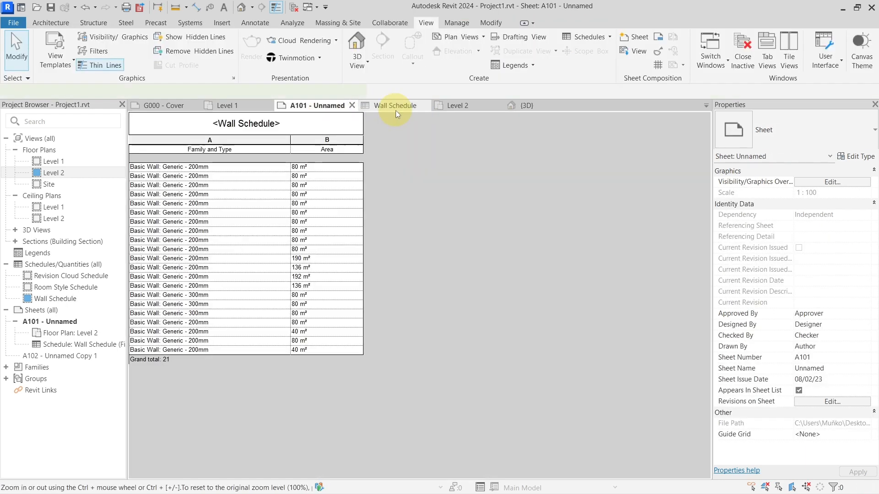
left_click(806, 292)
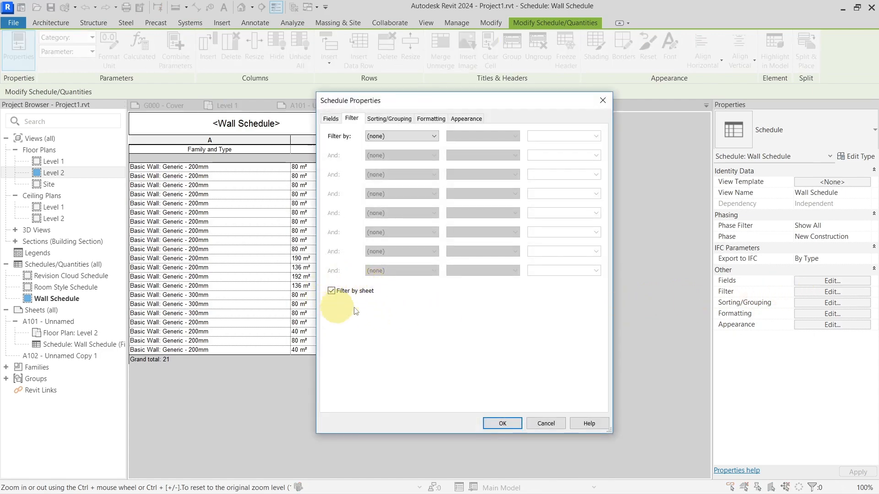
key("Return")
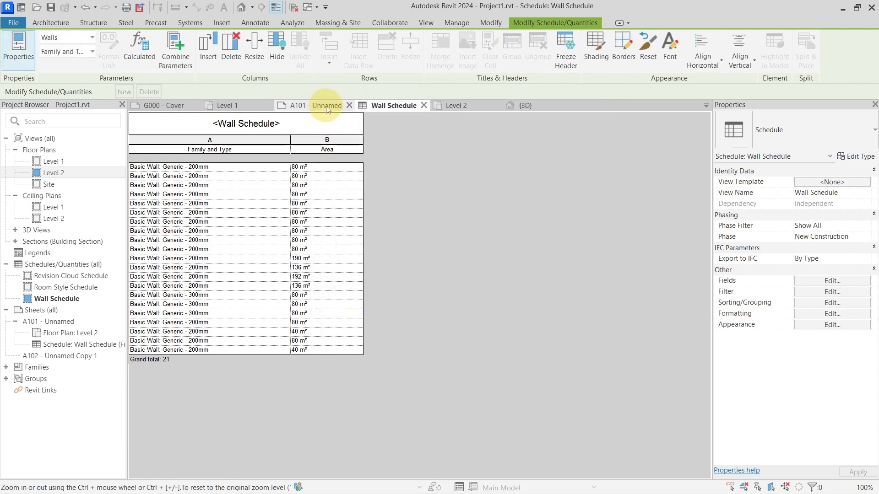
Step: On sheet A101, activate the Level 2 viewport, extend its crop edge past the next parallel wall, and move the edge back
left_click(326, 106)
scroll(396, 288, "down", 3)
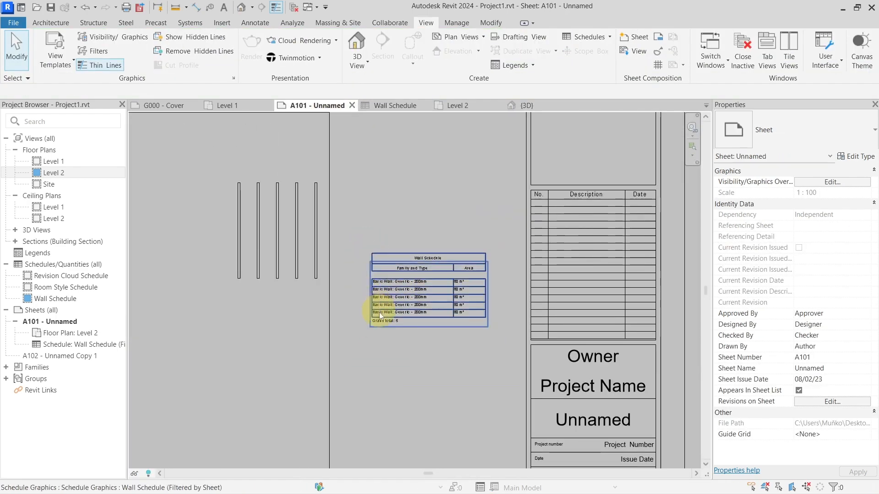
scroll(406, 342, "up", 3)
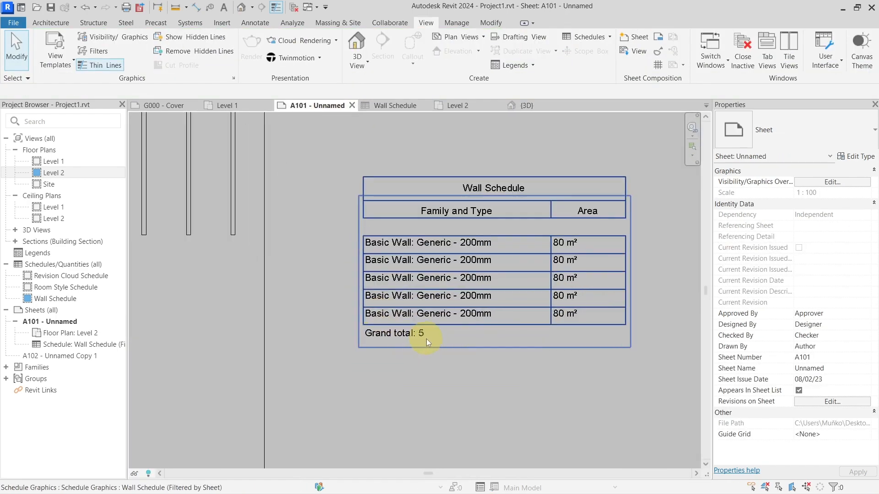
scroll(424, 340, "down", 3)
middle_click_drag(350, 213, 408, 297)
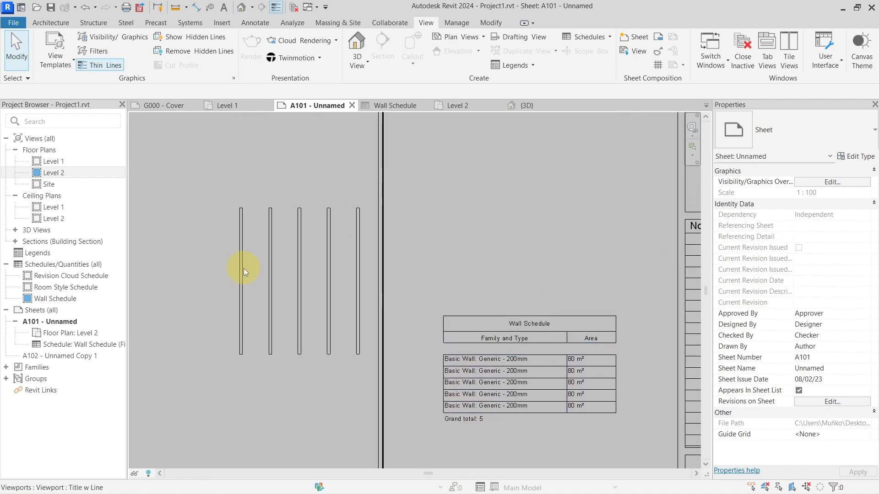
double_click(376, 281)
left_click(378, 279)
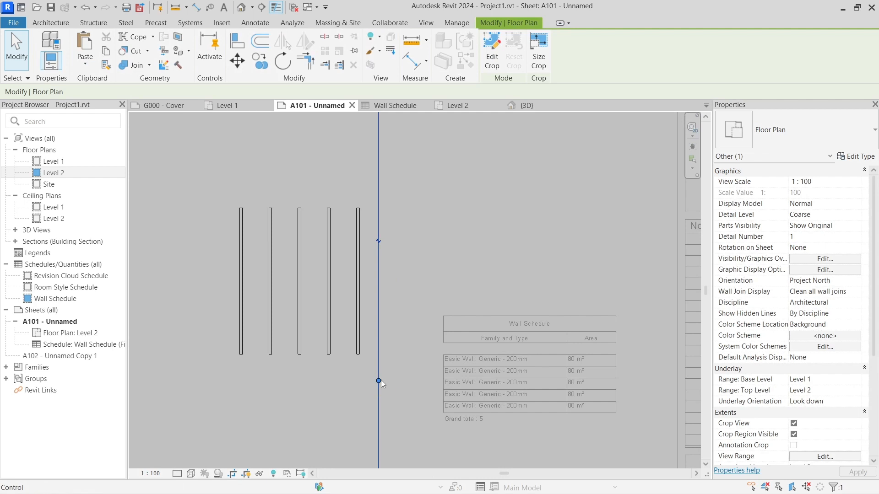
left_click_drag(381, 380, 404, 380)
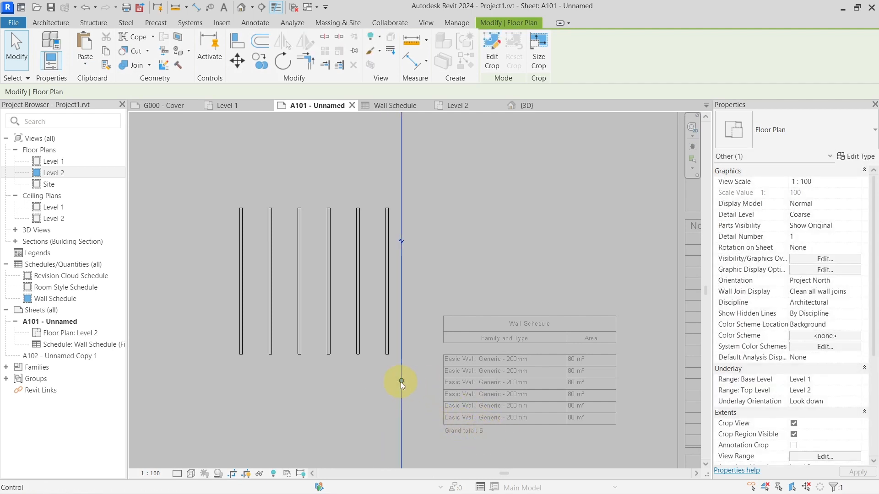
left_click_drag(402, 381, 376, 380)
left_click(468, 420)
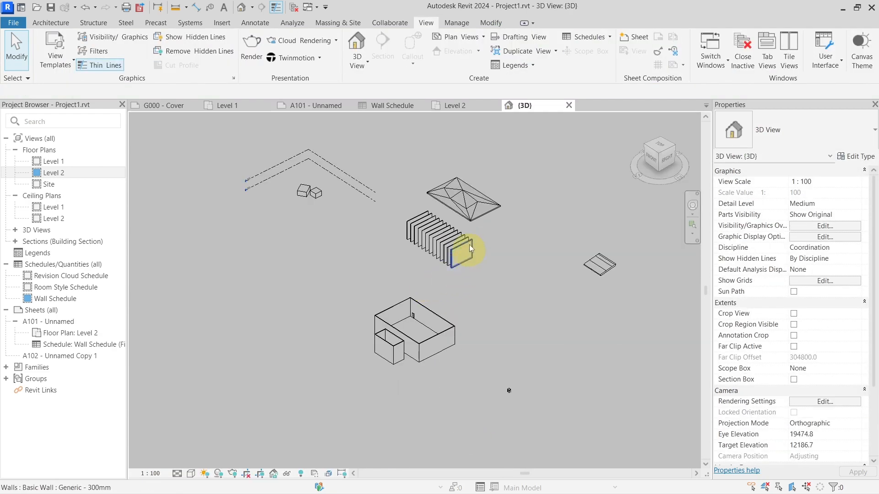
Step: Select the whole row of parallel walls in the 3D view, activate controls and dimensions for the selection, and deselect the walls
scroll(469, 236, "up", 5)
left_click_drag(446, 383, 211, 191)
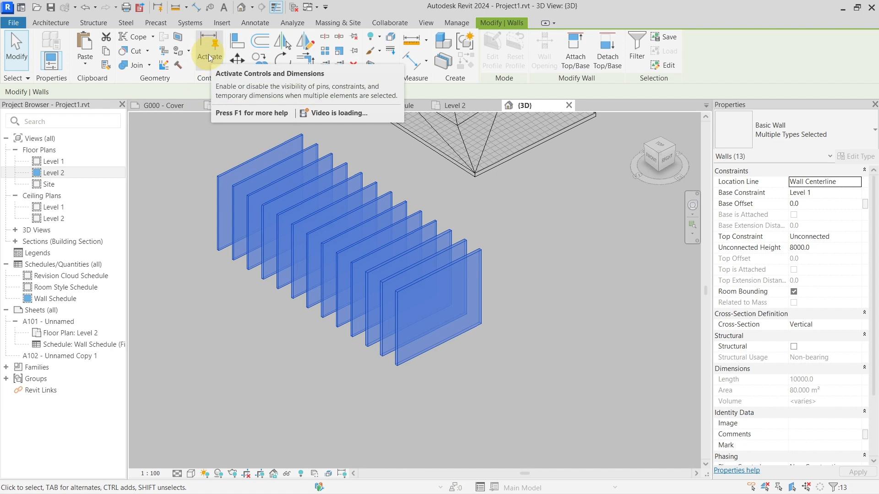
left_click(158, 10)
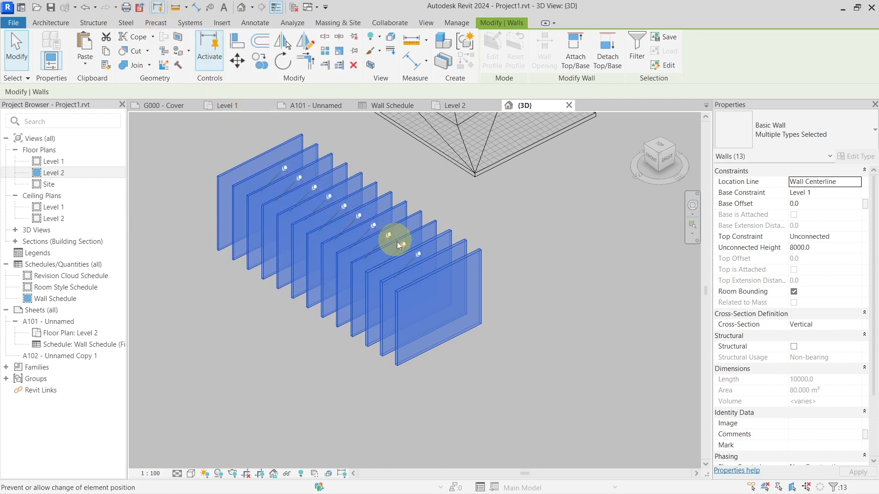
left_click(329, 197)
scroll(388, 251, "down", 4)
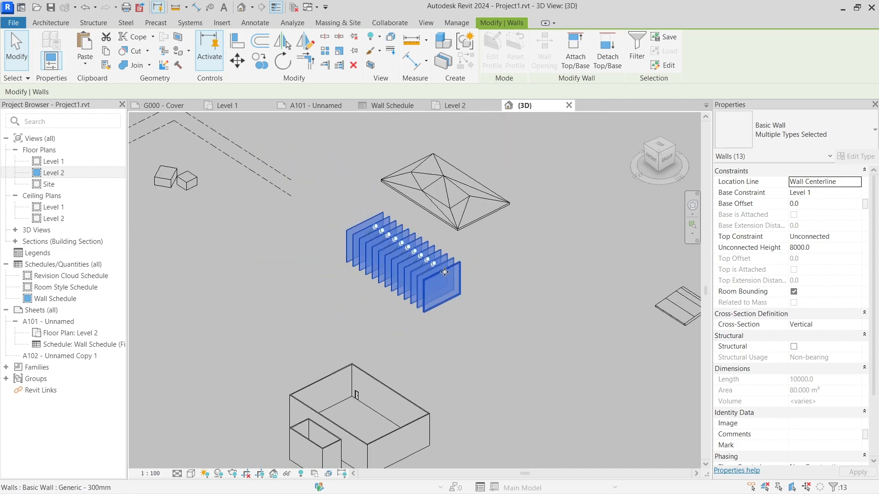
scroll(447, 272, "up", 3)
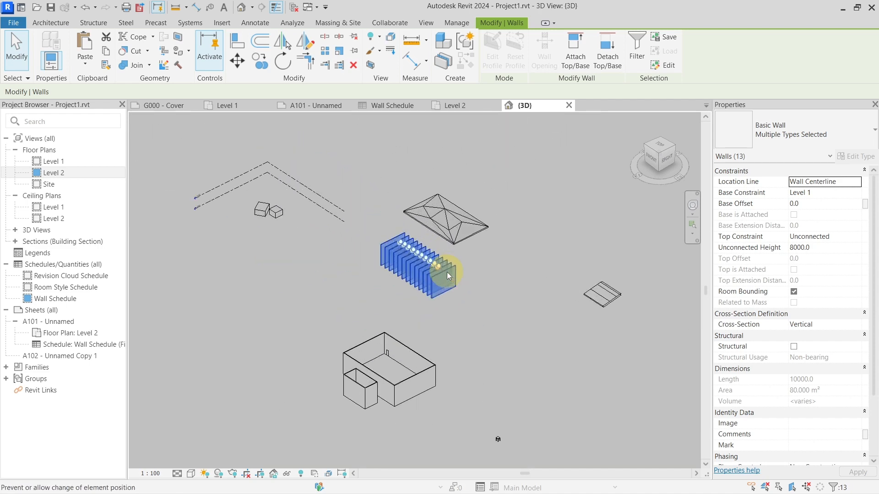
left_click(523, 282)
Step: Select the row of parallel walls together with the faceted surface behind it and toggle the display of controls and dimensions
scroll(519, 287, "down", 5)
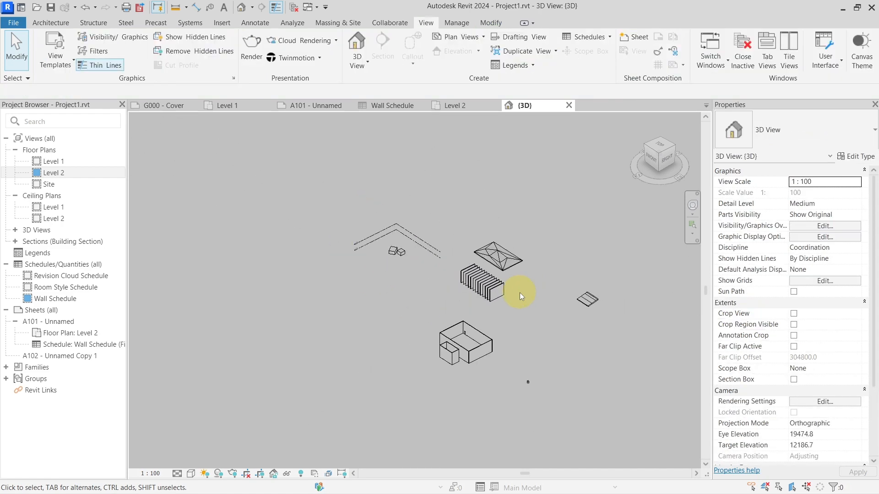
scroll(520, 292, "up", 5)
left_click_drag(544, 367, 258, 149)
scroll(350, 288, "down", 2)
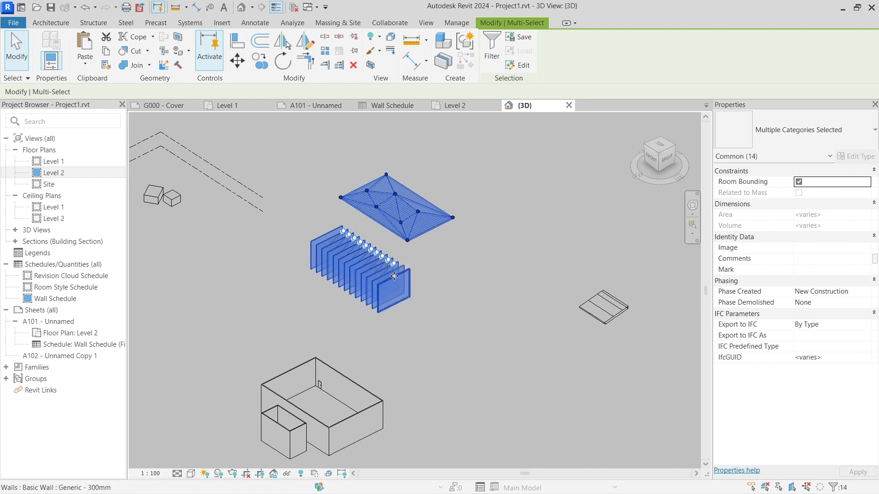
scroll(382, 270, "up", 3)
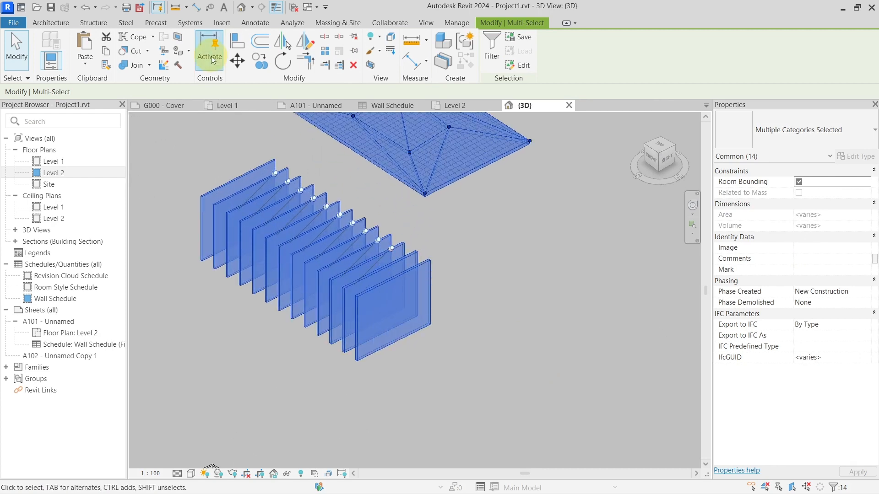
scroll(360, 271, "down", 1)
middle_click_drag(360, 272, 341, 305, "shift")
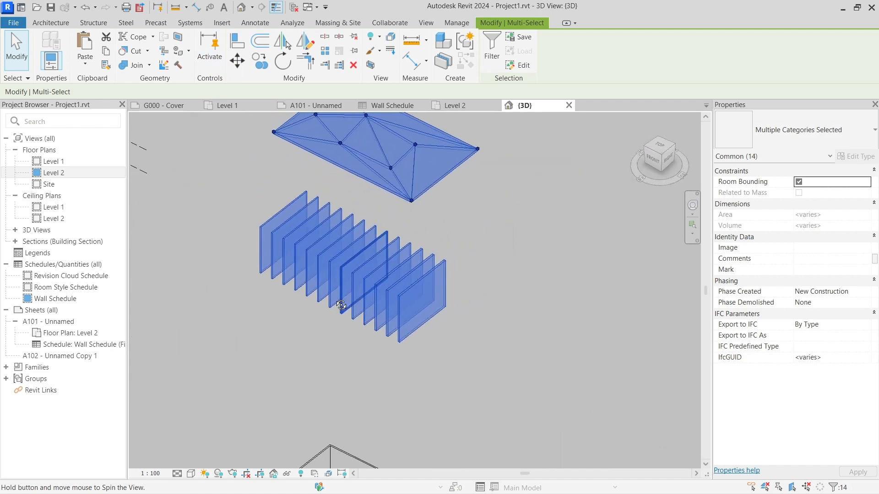
left_click(205, 59)
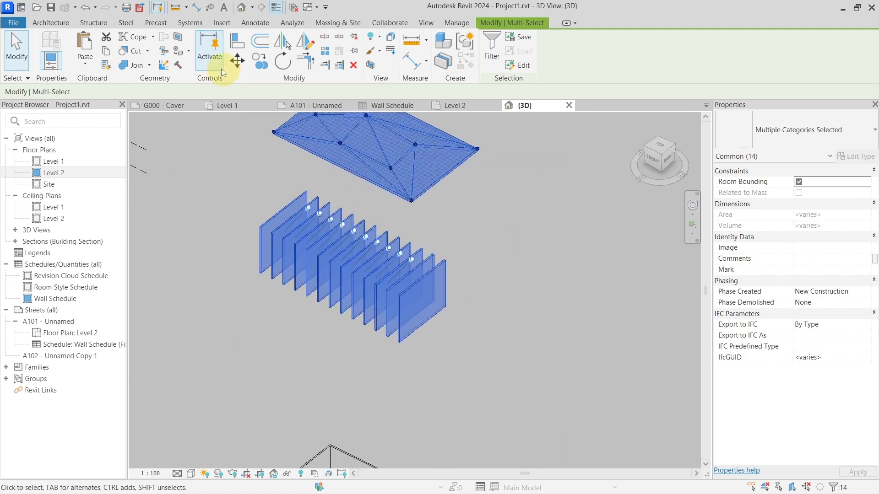
left_click(220, 68)
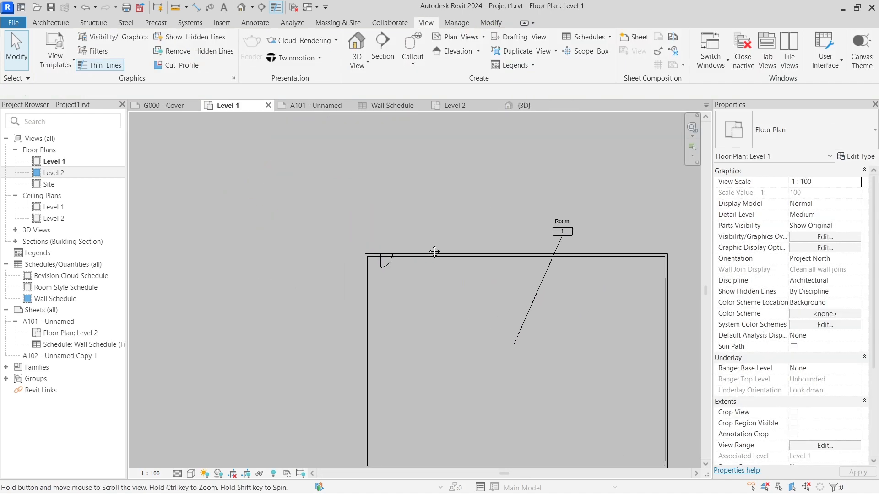
Step: Select the door near the large room's corner in the Level 1 plan and examine its temporary dimensions
scroll(400, 263, "up", 4)
middle_click_drag(435, 251, 457, 300)
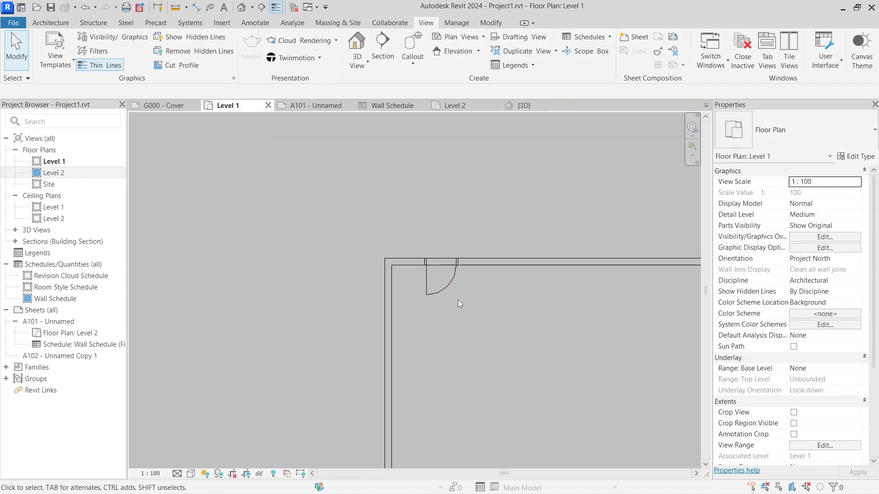
left_click(439, 294)
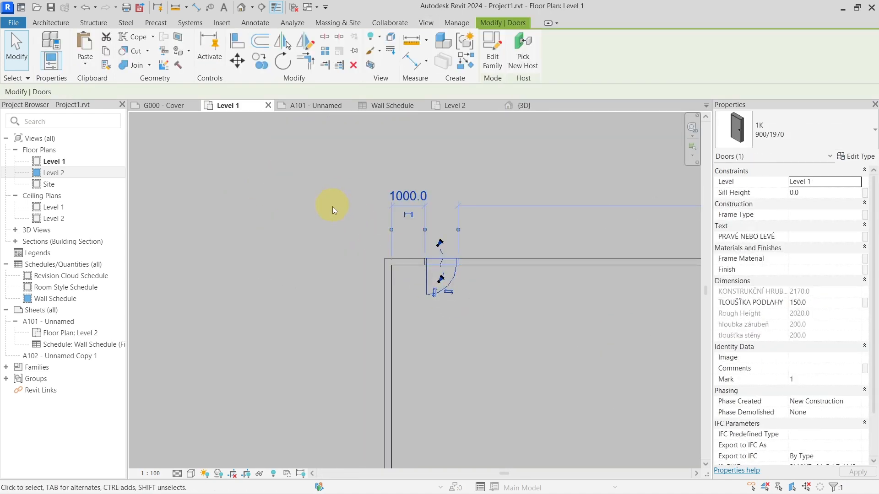
middle_click_drag(333, 203, 332, 252)
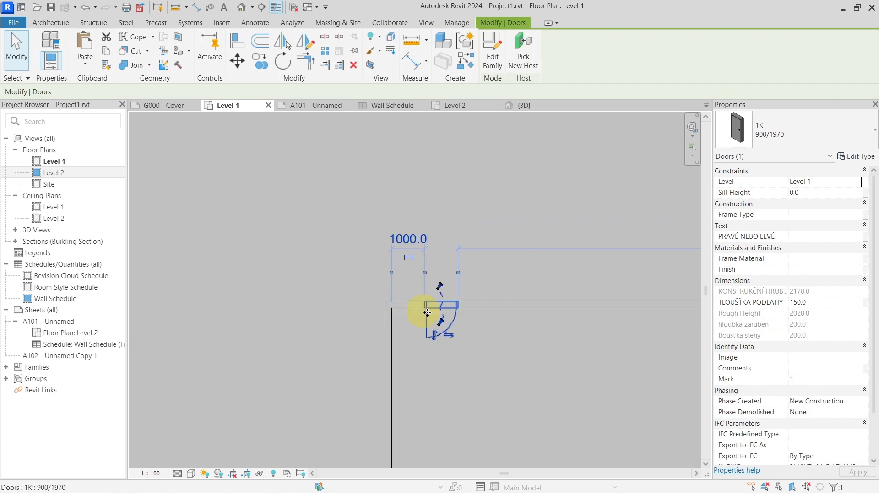
scroll(422, 309, "up", 4)
scroll(426, 312, "down", 1)
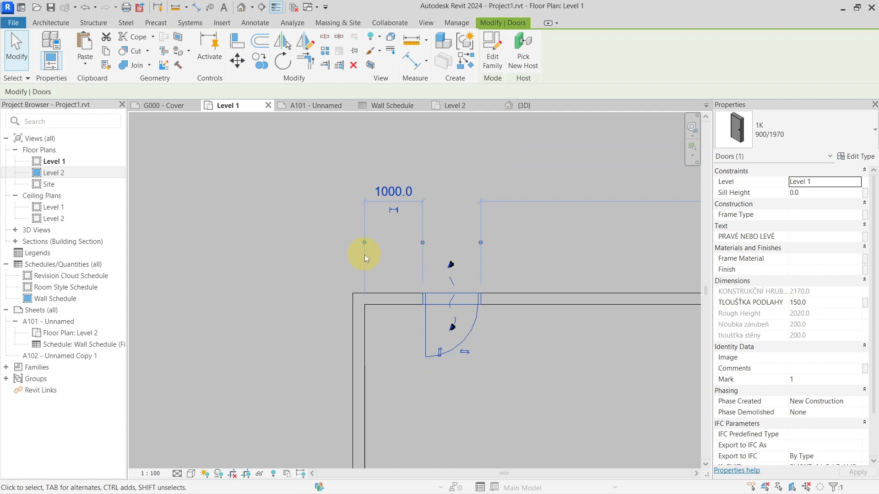
middle_click_drag(287, 237, 265, 231)
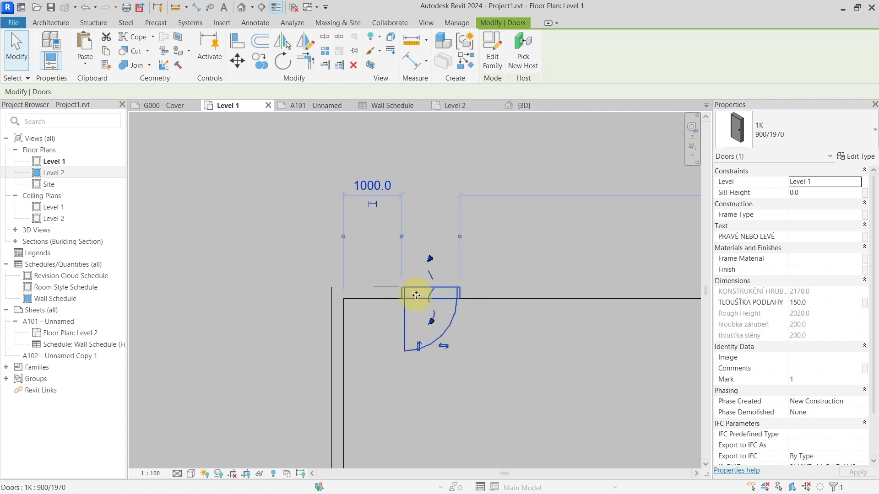
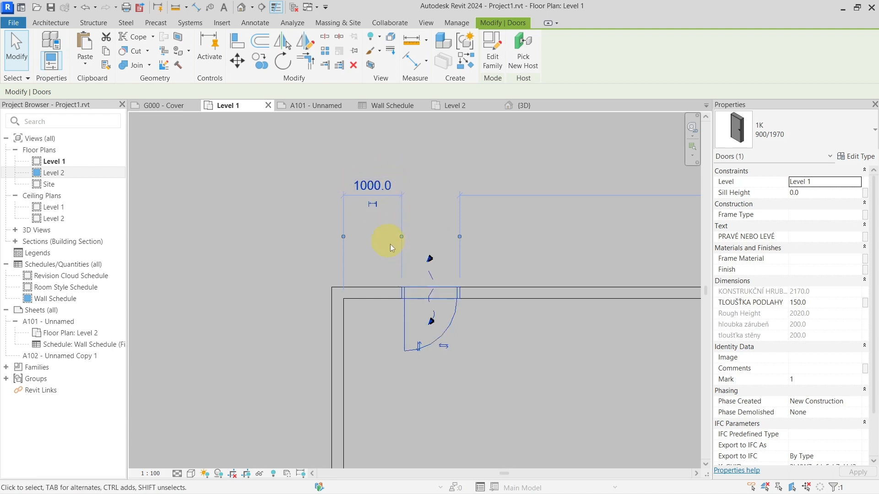
Step: Switch to the Level 1 plan in Revit 2022, select the door near the wall corner, and activate its dimensions
left_click(399, 271)
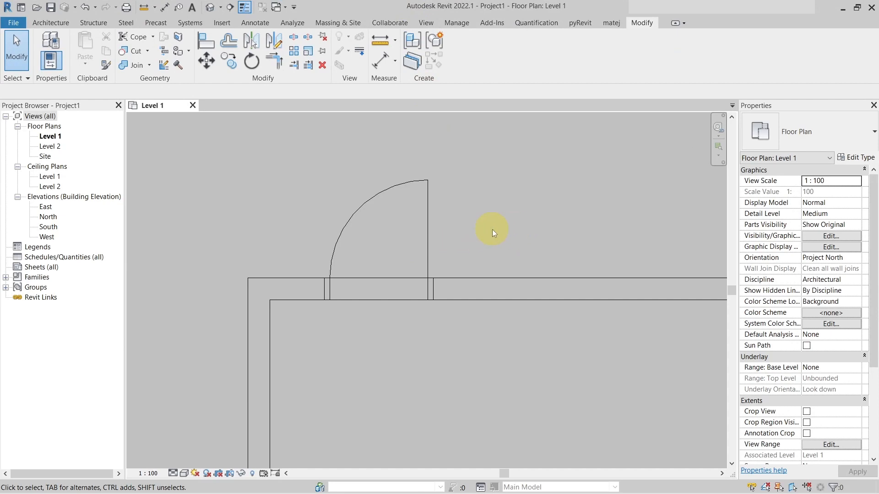
left_click(432, 265)
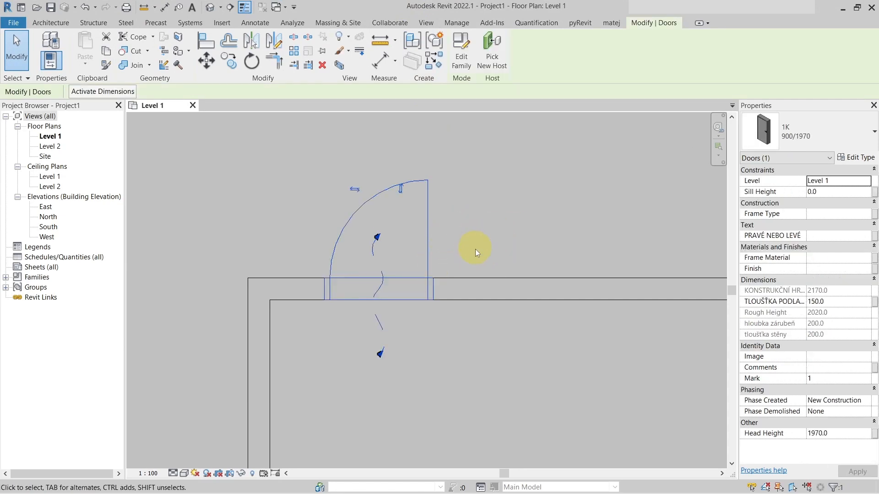
scroll(475, 249, "down", 2)
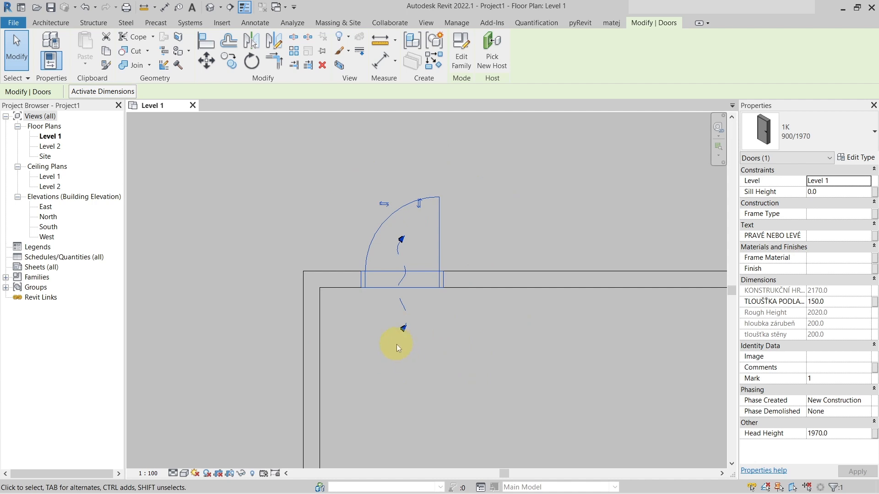
left_click(98, 92)
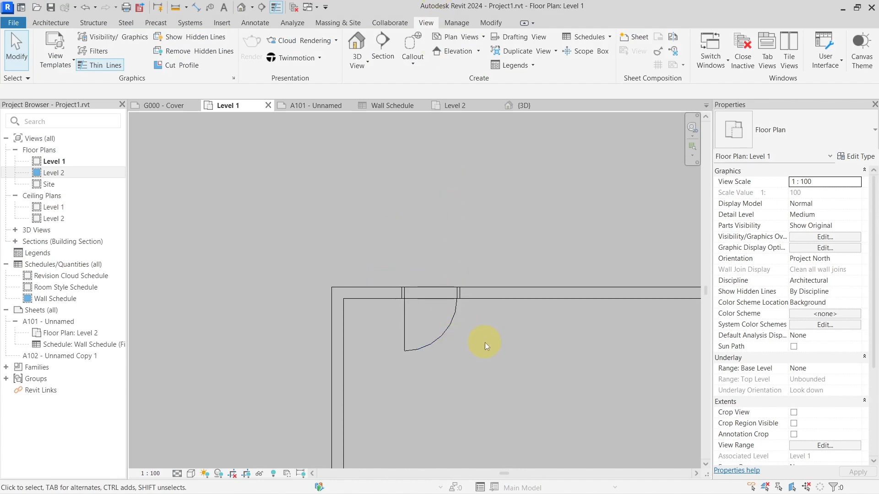
Step: Back in Revit 2024, find the Level 1 text note about taggable categories and examine its list
scroll(485, 342, "down", 3)
middle_click_drag(641, 434, 291, 257)
middle_click_drag(469, 293, 223, 223)
middle_click_drag(576, 202, 383, 290)
scroll(452, 265, "up", 2)
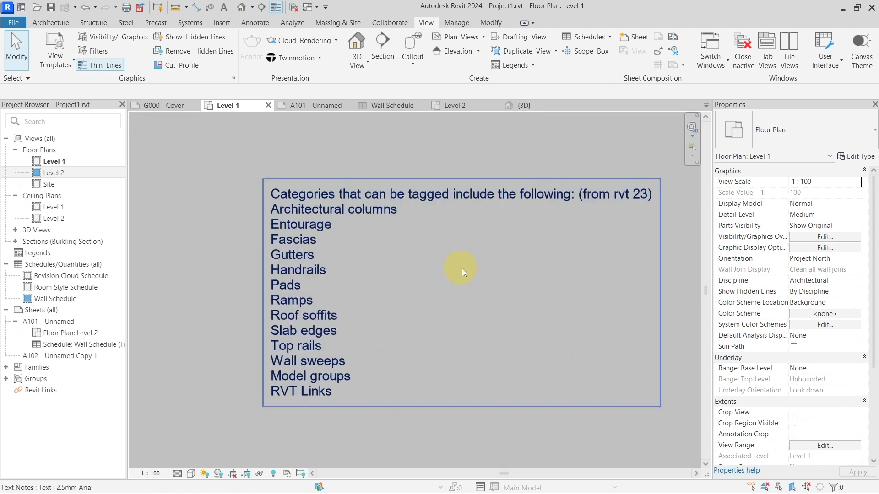
middle_click_drag(485, 275, 445, 279)
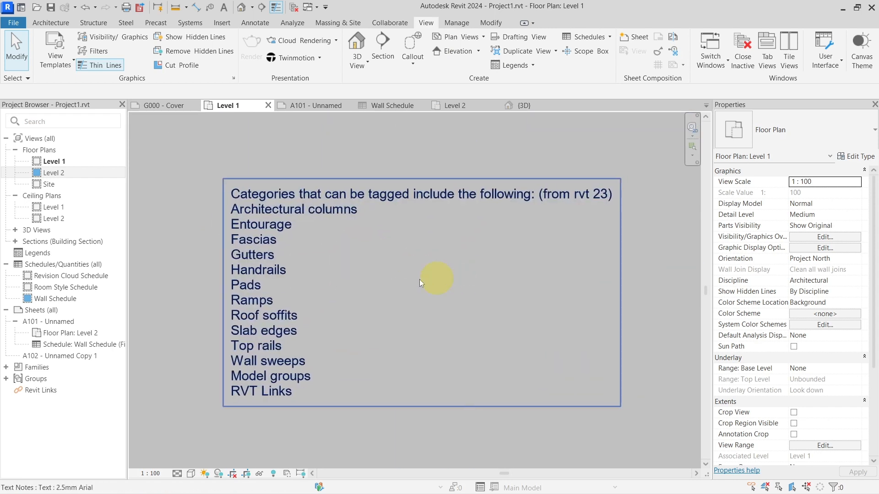
Step: Highlight the Fascias entry in the taggable-categories text note, leave text editing, and review the rest of the list
double_click(251, 240)
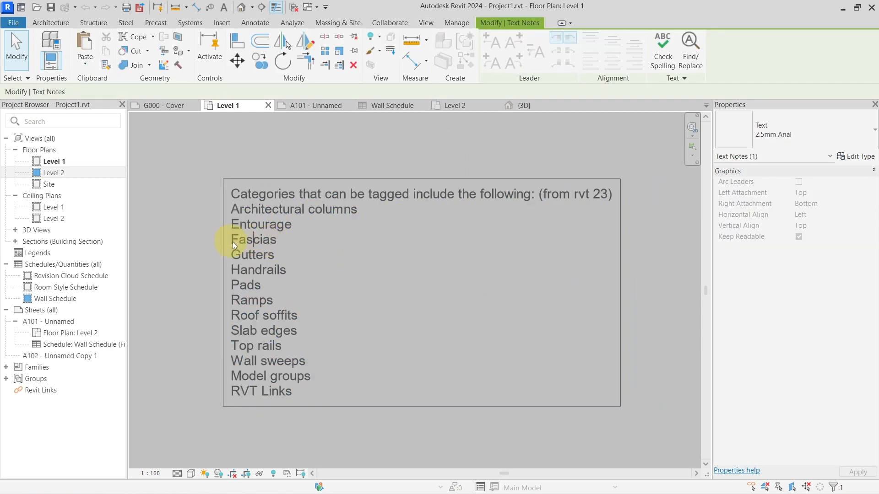
left_click_drag(233, 241, 288, 243)
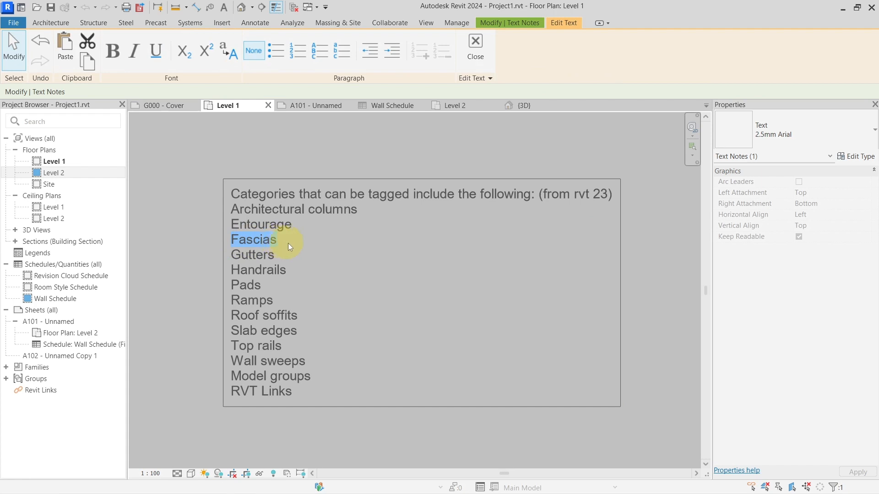
left_click(276, 336)
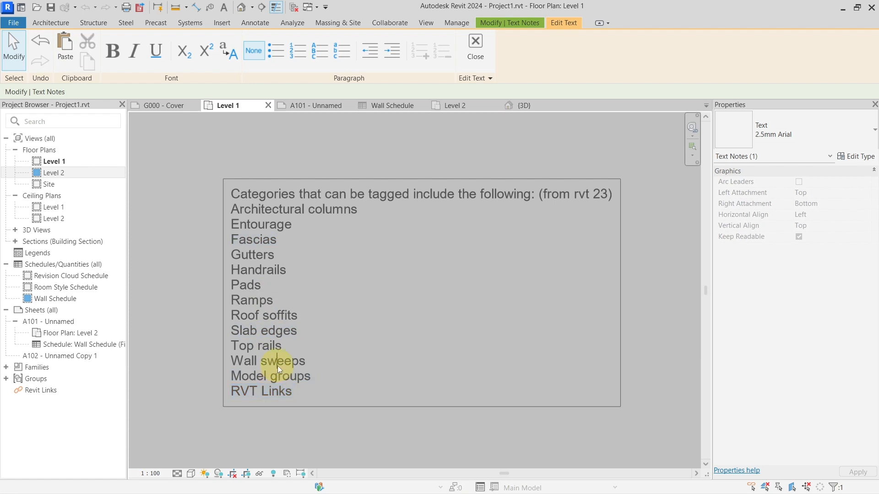
key("Escape")
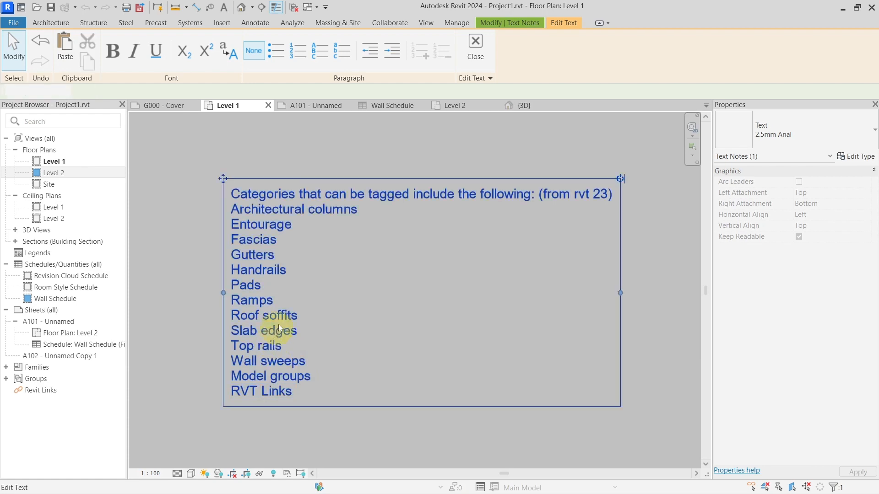
left_click(347, 158)
scroll(394, 275, "down", 4)
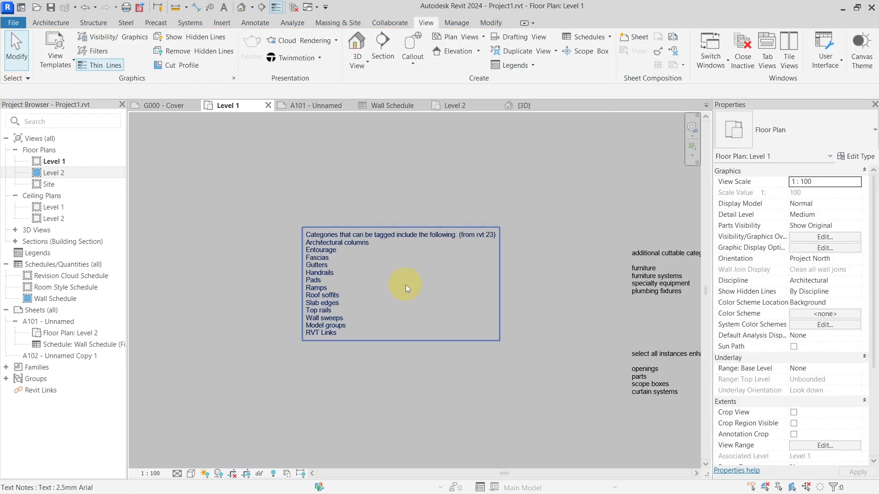
scroll(391, 278, "up", 5)
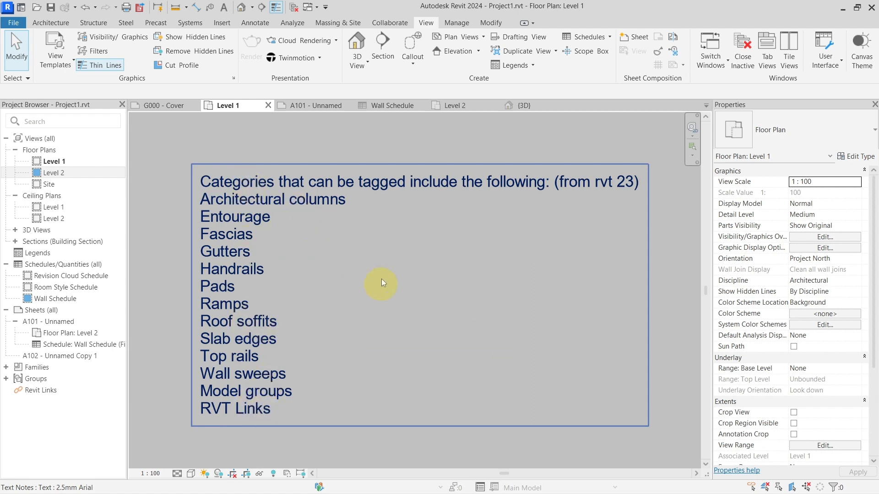
scroll(370, 259, "down", 1)
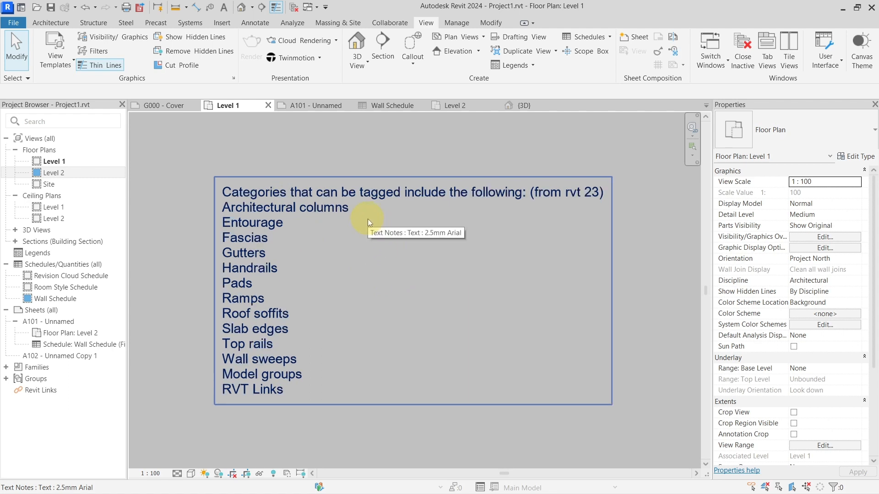
scroll(368, 223, "down", 1)
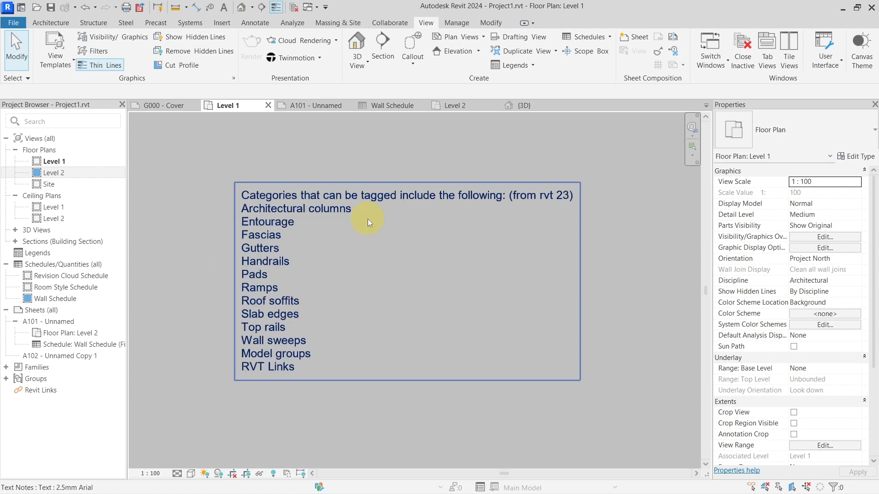
Step: Open the Wall Schedule and bring up the conditional formatting settings for its Family and Type field
left_click(387, 108)
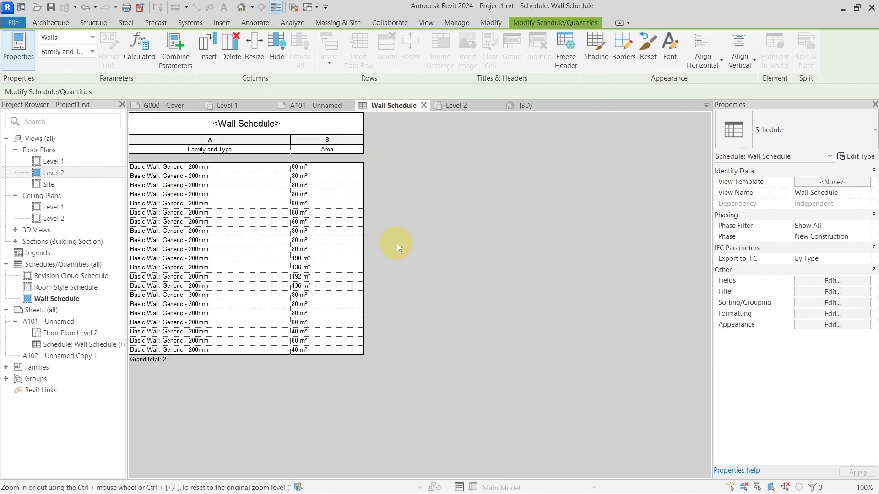
left_click(811, 291)
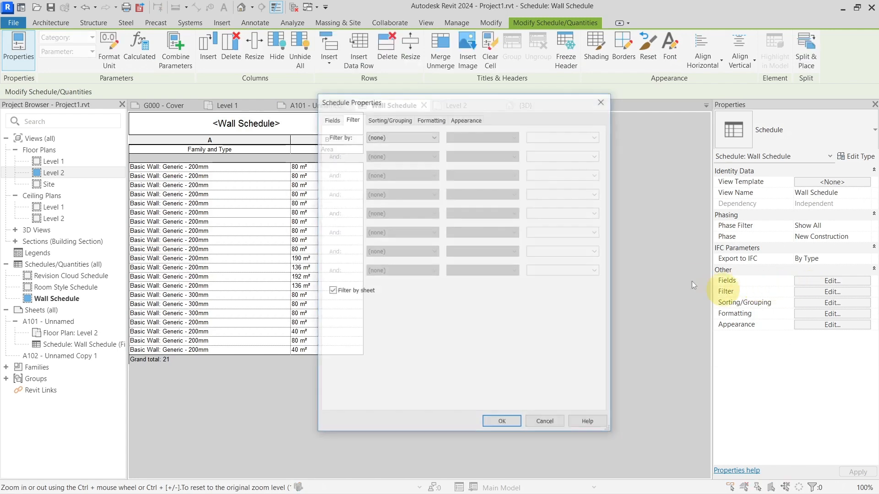
left_click(441, 121)
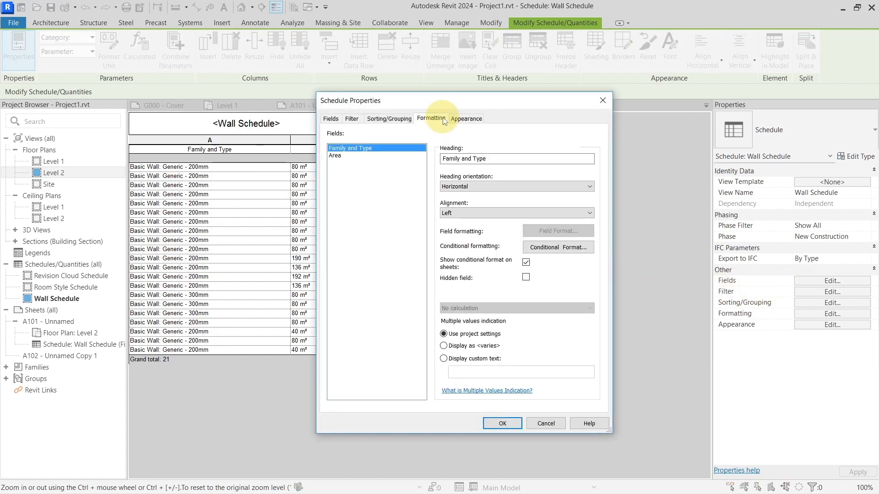
left_click(465, 119)
left_click(430, 118)
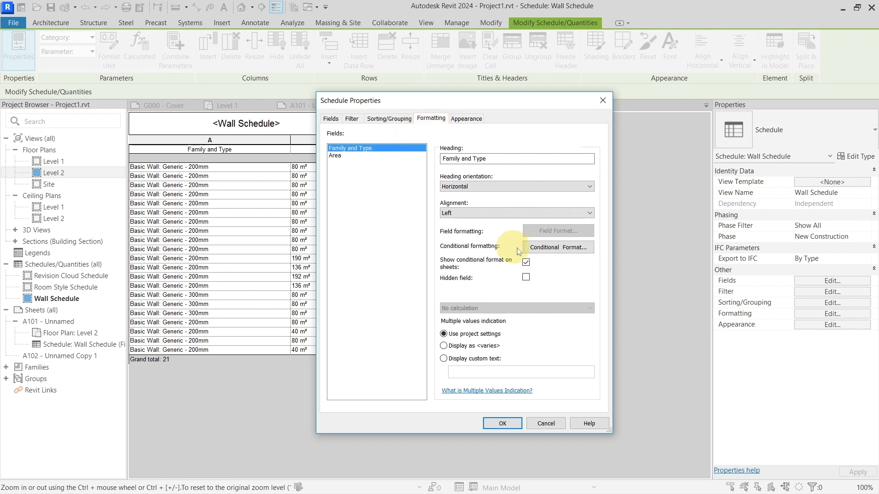
left_click(541, 248)
Step: Define a condition where Family and Type is Equal To Basic Wall: Generic - 300mm
left_click(375, 232)
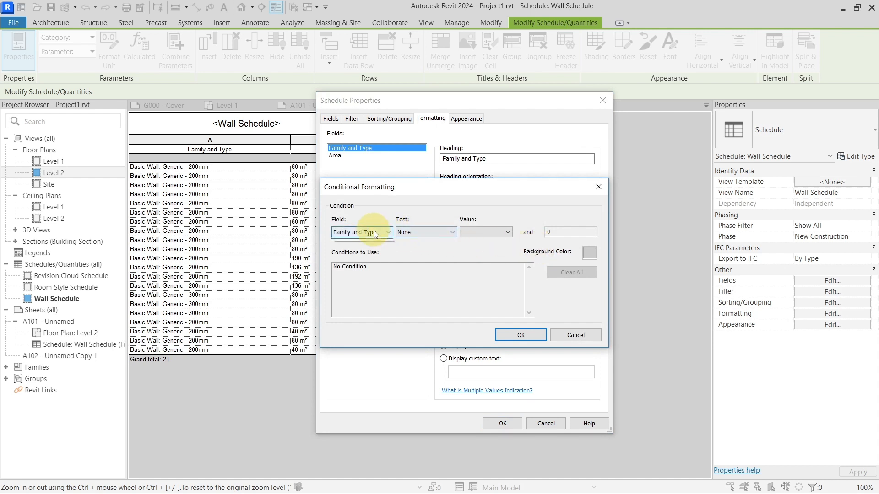
left_click(362, 241)
left_click(425, 231)
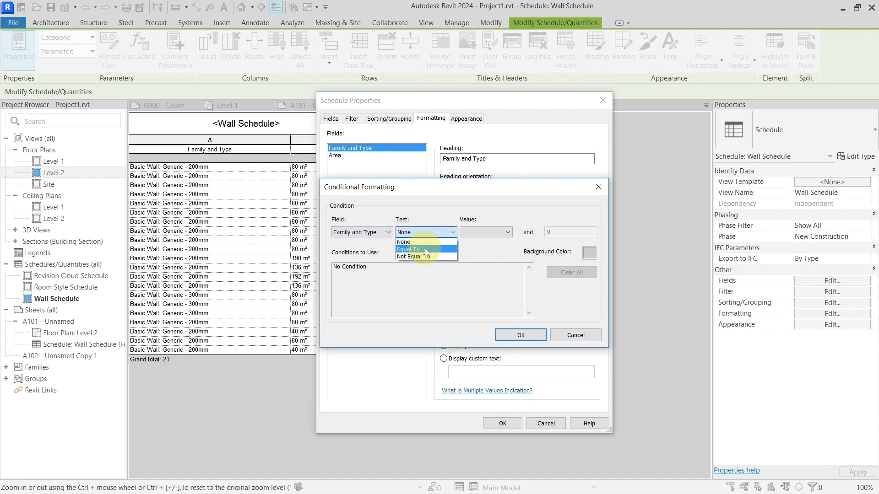
left_click(425, 248)
left_click(481, 232)
left_click(483, 245)
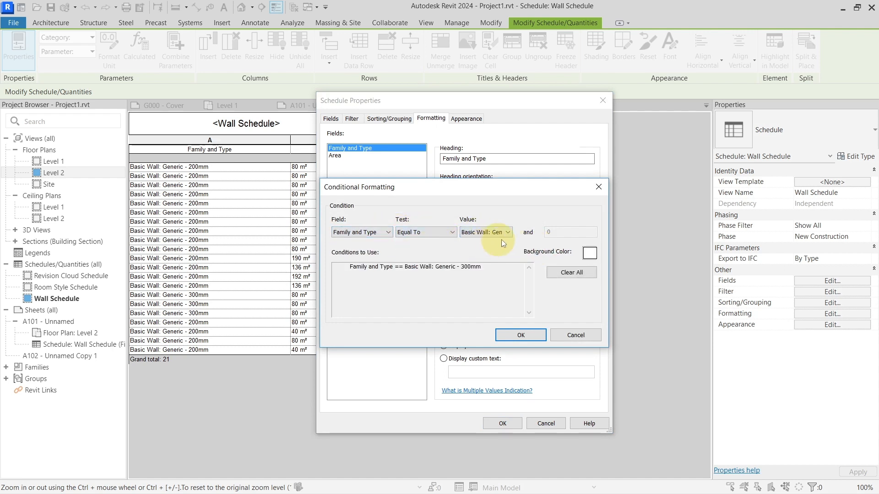
Step: Set the condition's background color to red and apply the formatting to the Wall Schedule
left_click(589, 253)
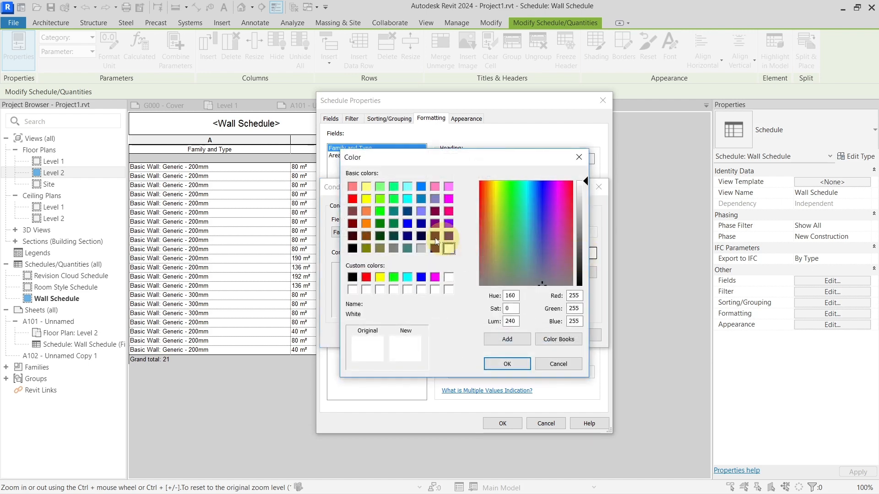
left_click(352, 199)
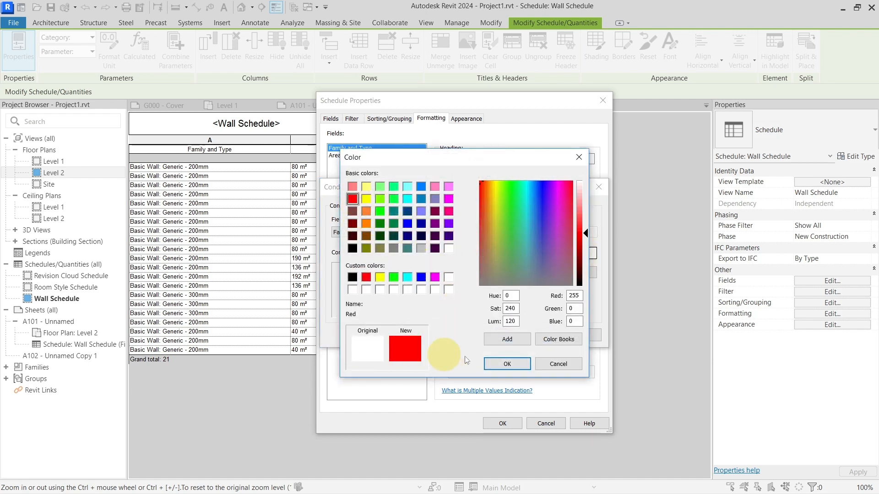
left_click(507, 364)
left_click(529, 333)
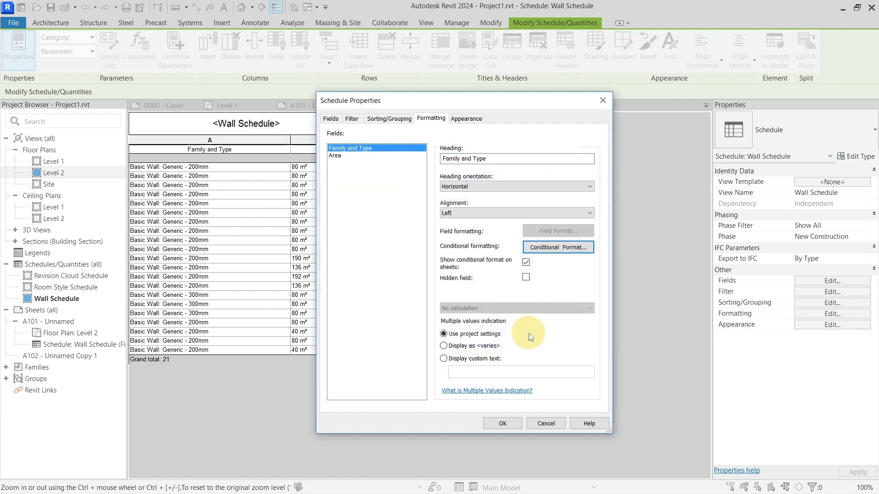
left_click(506, 422)
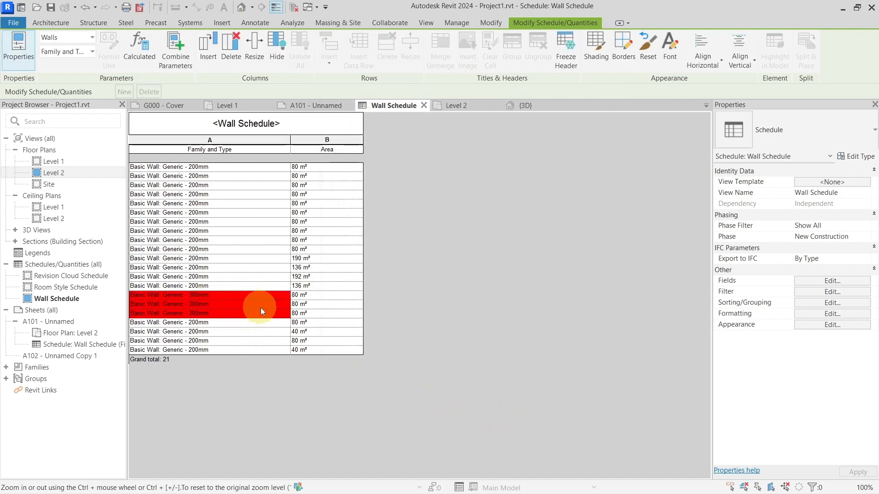
Step: Open the Wall Schedule's filter settings, close them, and view the schedule placed on sheet A101
left_click(808, 293)
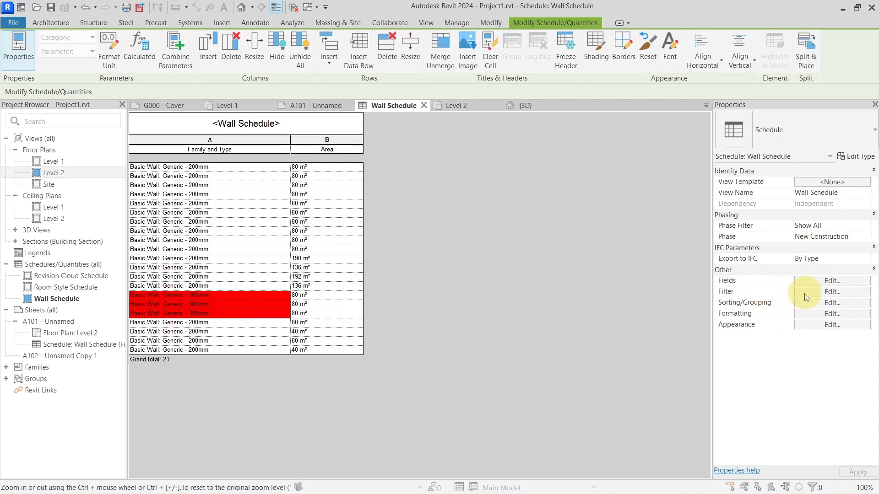
key("Escape")
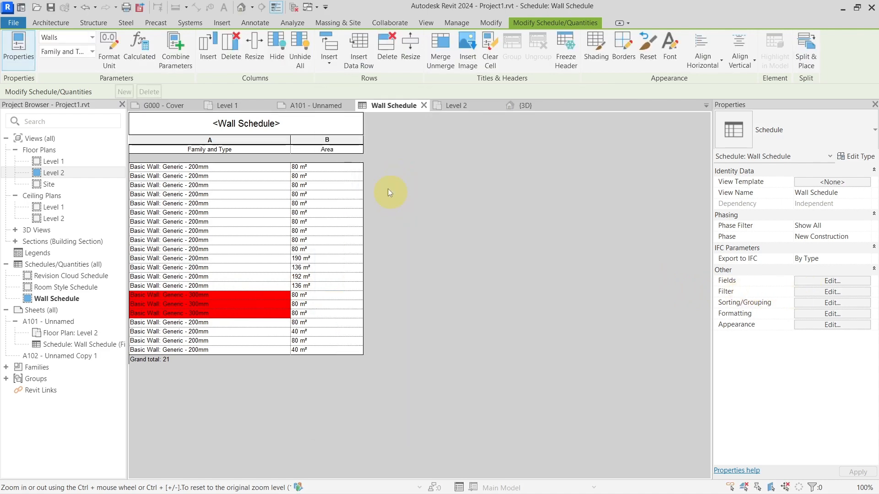
left_click(315, 106)
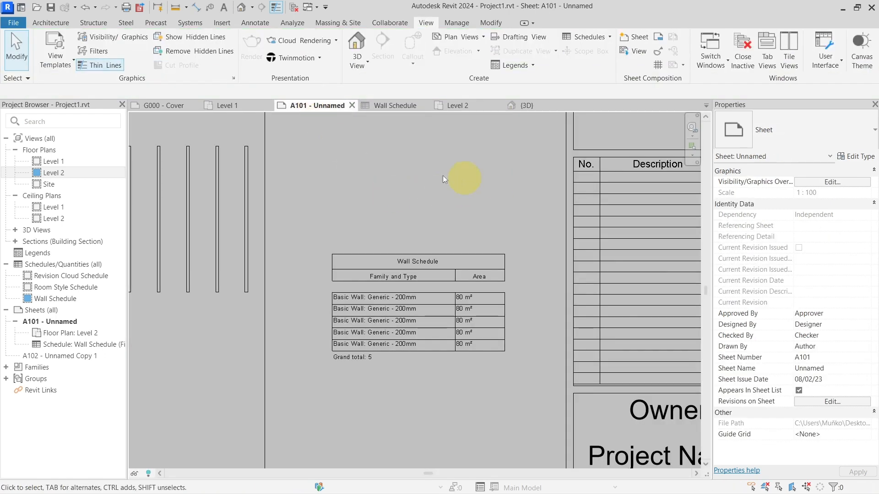
Step: Return to the Level 1 plan, examine the Set Work Plane options, and close the dialog
left_click(57, 21)
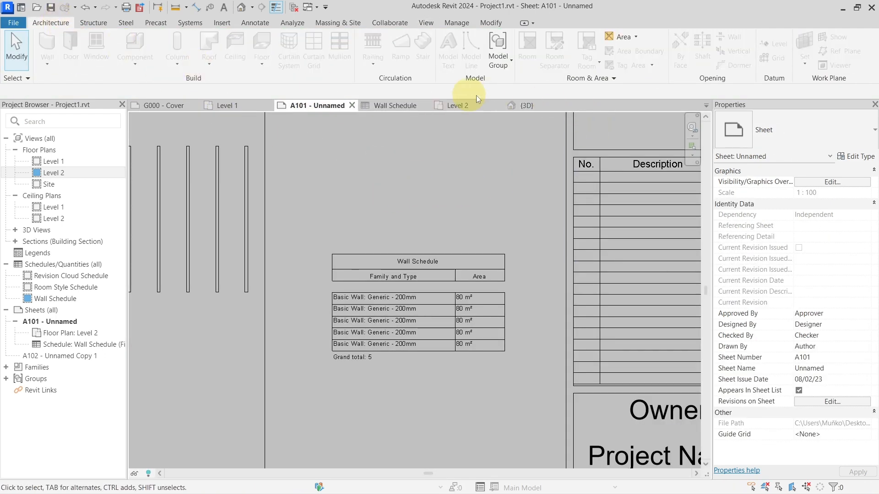
left_click(227, 105)
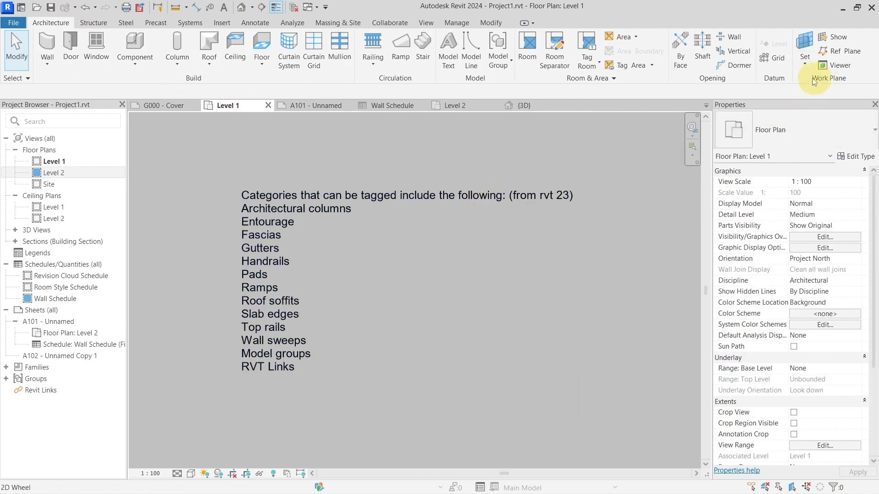
left_click(804, 62)
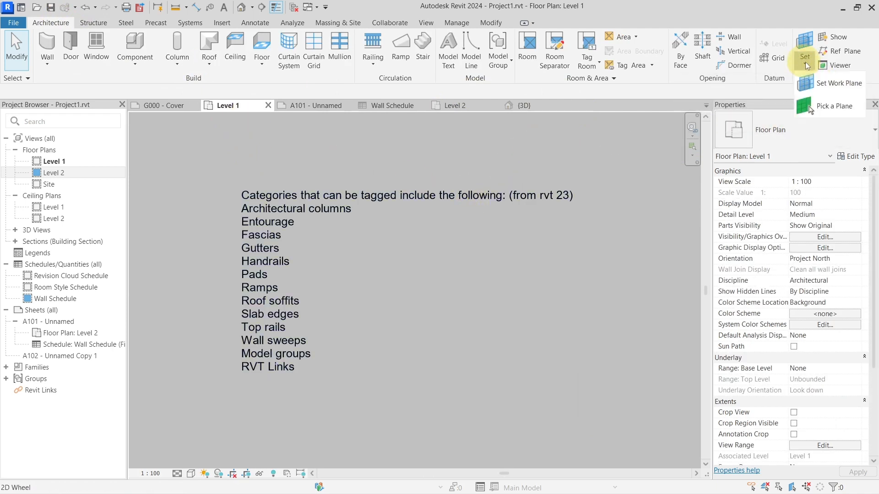
left_click(826, 83)
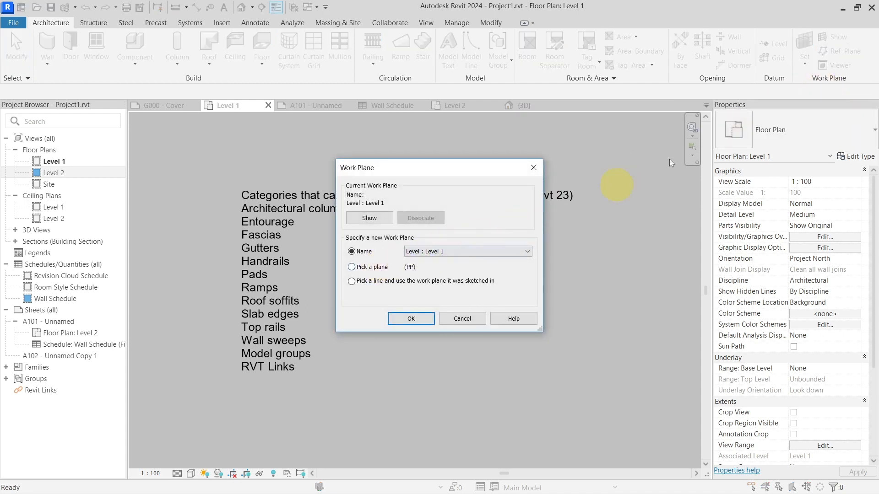
key("Escape")
left_click(801, 67)
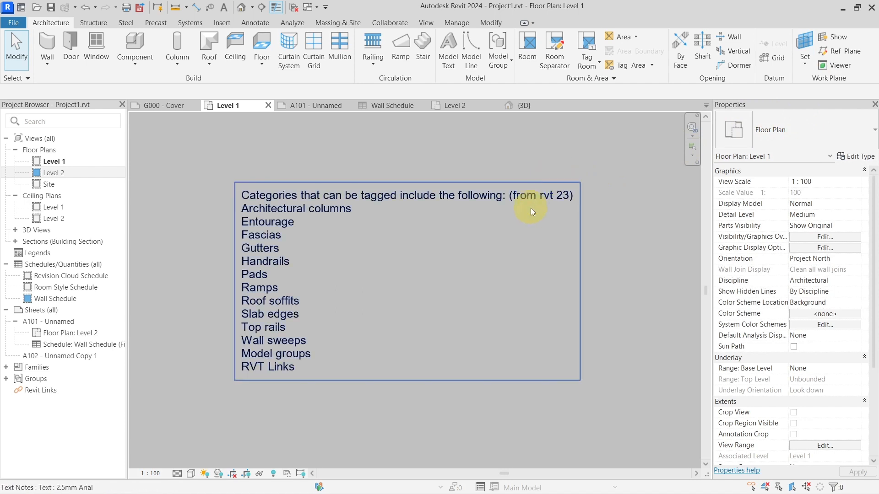
Step: Select the 1K 900/1970 door near the large room's corner in the Level 1 plan
scroll(448, 205, "down", 2)
scroll(448, 205, "down", 4)
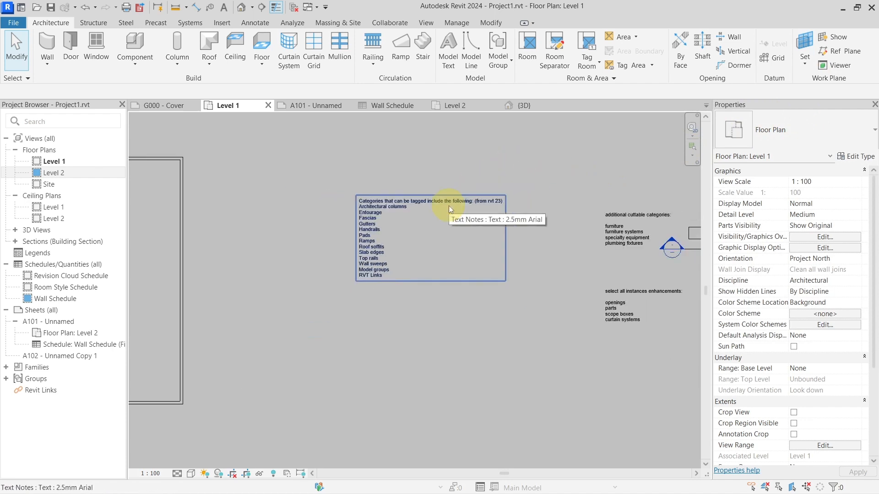
middle_click_drag(370, 257, 615, 236)
middle_click_drag(388, 215, 419, 278)
scroll(404, 259, "up", 8)
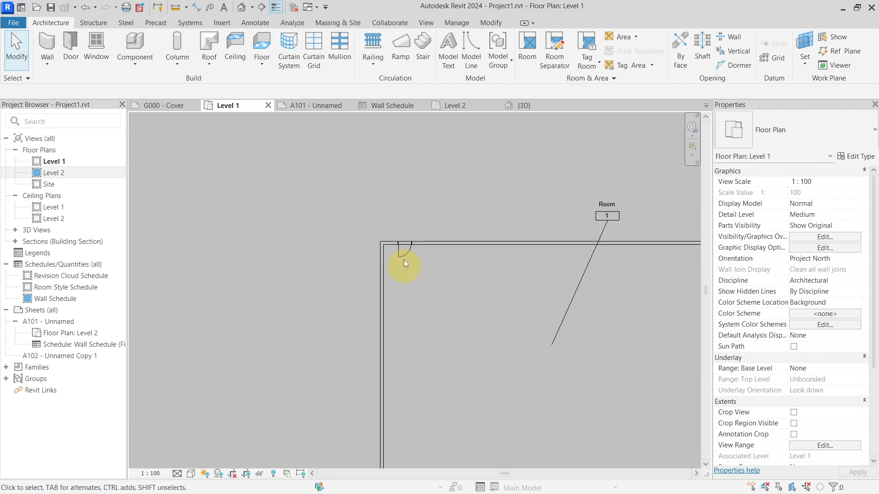
left_click(438, 236)
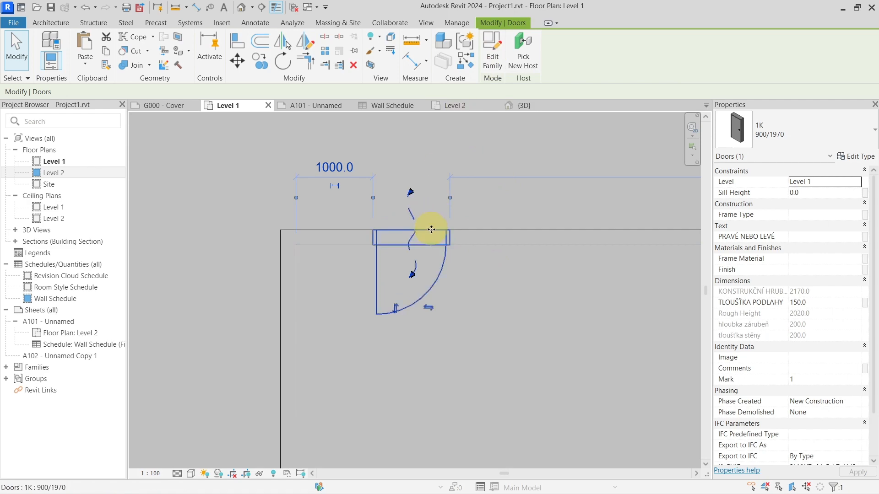
Step: Open the selected door's family and draw a rectangular filled region of about 0.17 m² beside the door in the Ref. Level-kreslené tu plan
left_click(492, 54)
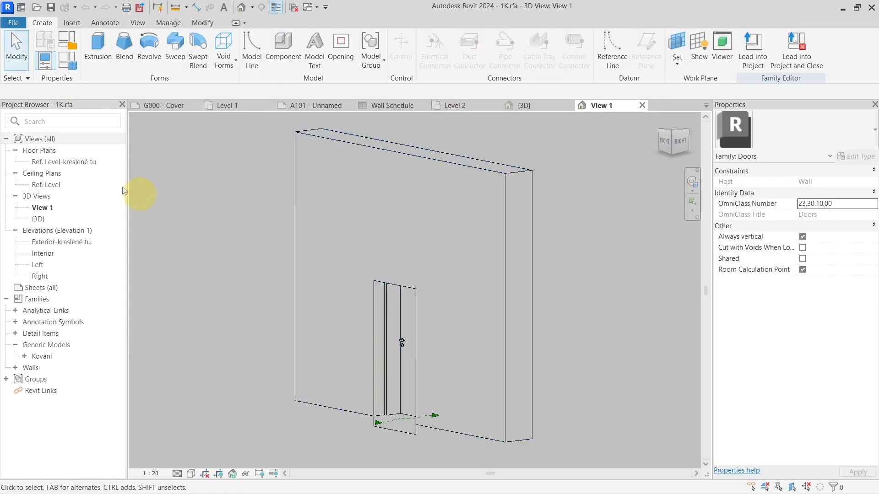
double_click(77, 163)
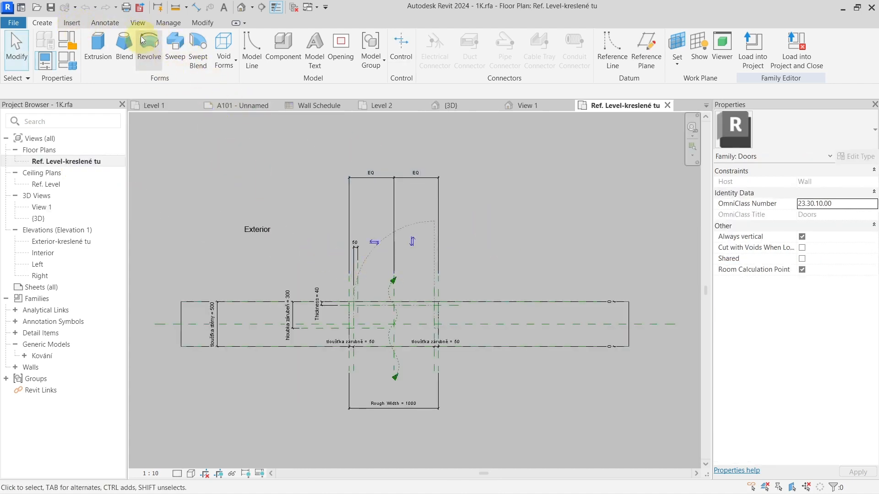
left_click(105, 22)
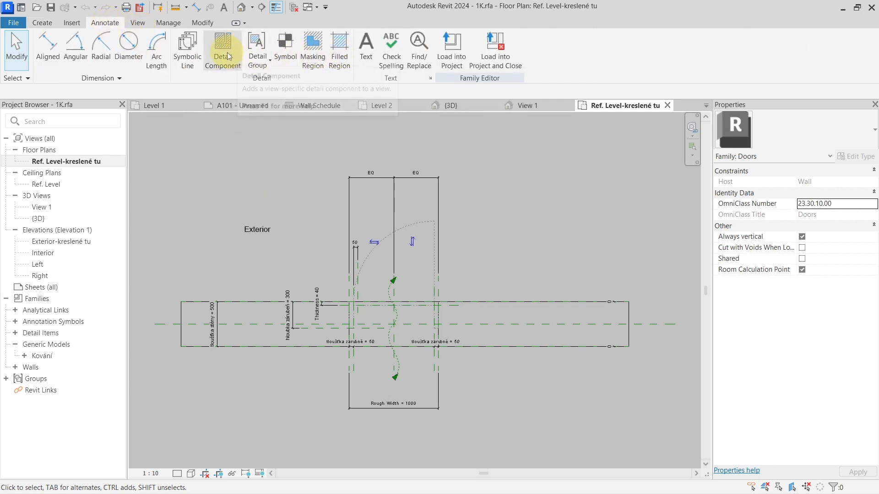
left_click(340, 60)
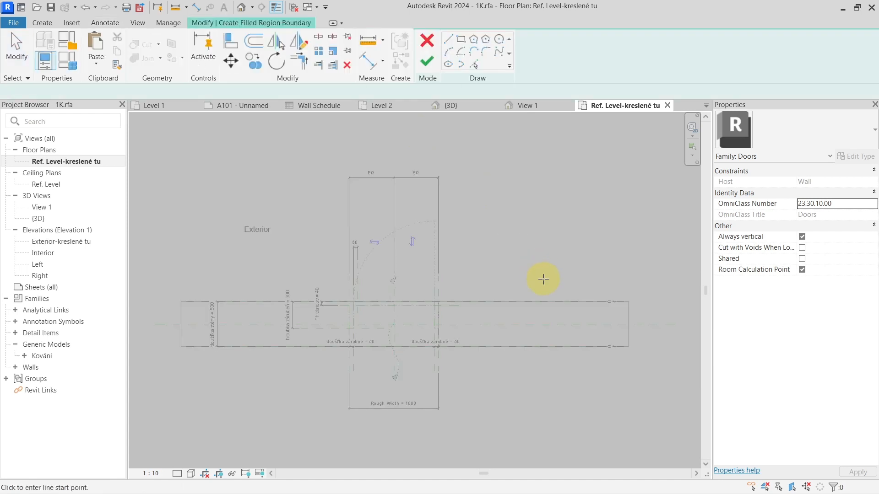
scroll(540, 279, "up", 3)
left_click(461, 39)
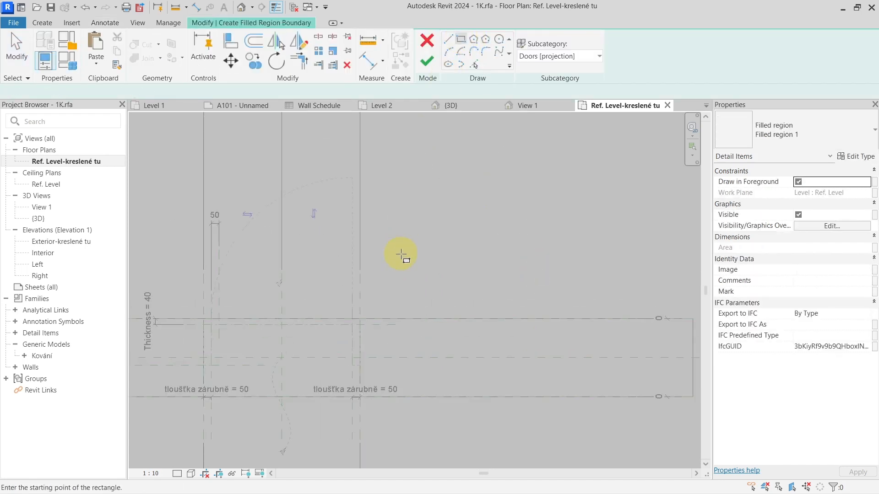
left_click(401, 254)
left_click(511, 292)
left_click(428, 66)
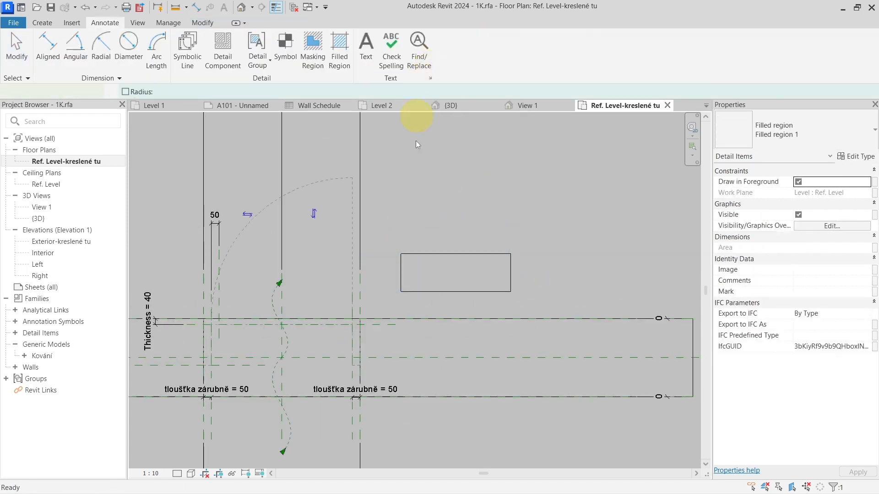
Step: Load the family with the new filled region into Project1.rvt, overwriting the existing version
left_click(421, 259)
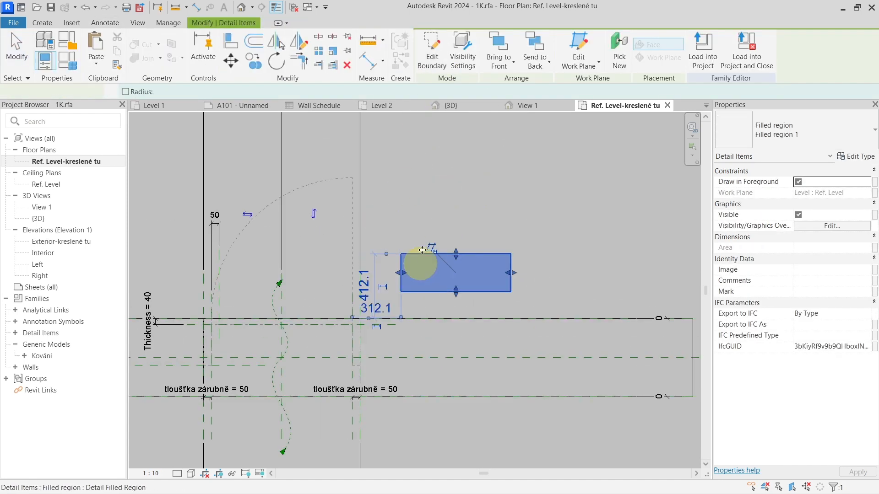
left_click(702, 51)
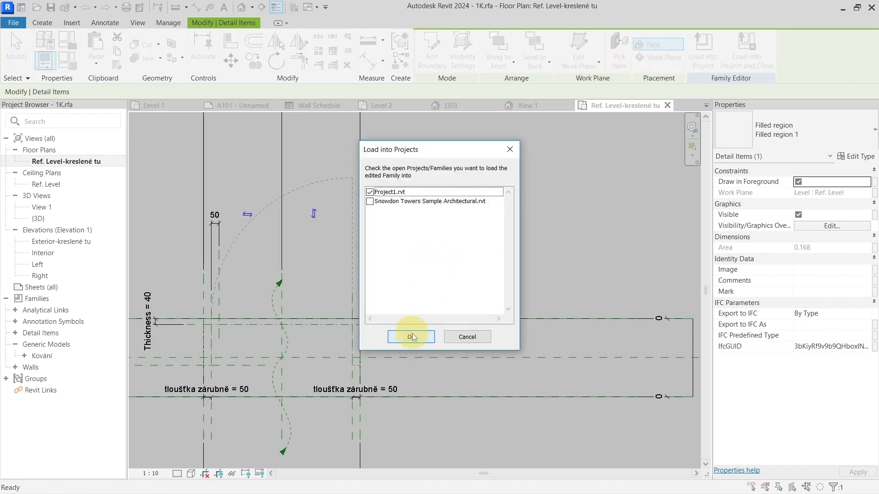
left_click(412, 337)
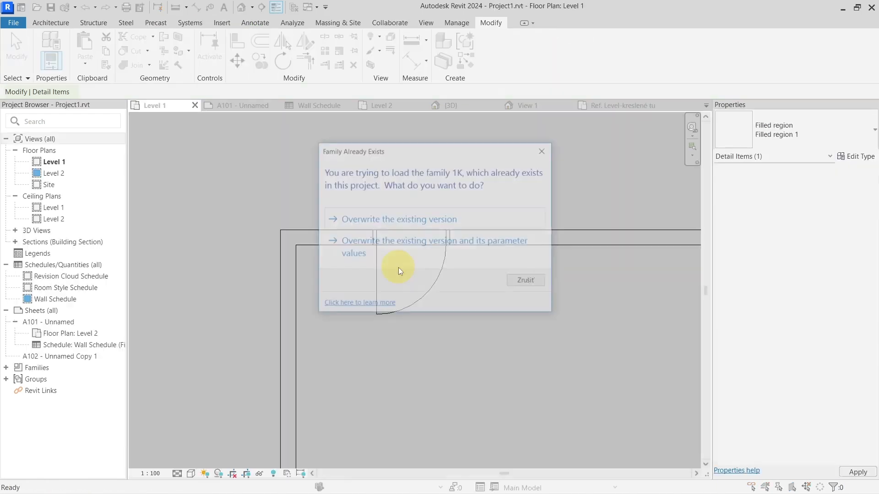
left_click(416, 220)
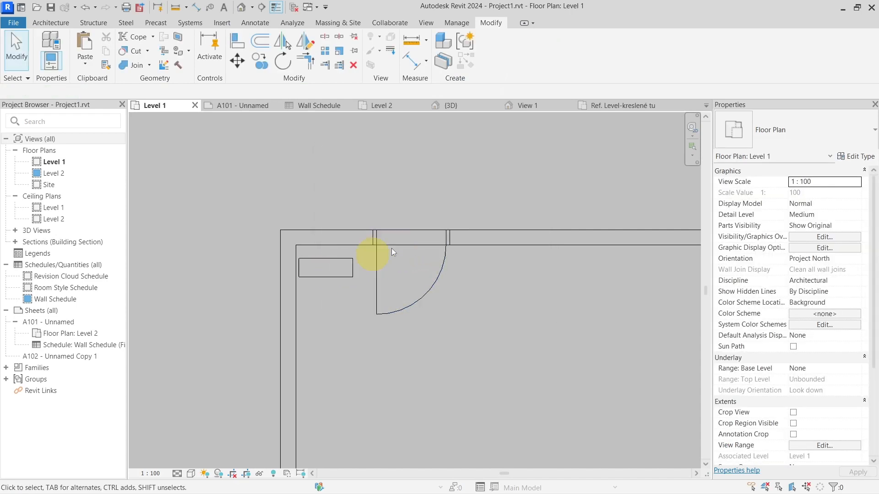
Step: Return to the door family's plan and add an instance family parameter named pattern with the Fill Pattern data type
left_click(599, 108)
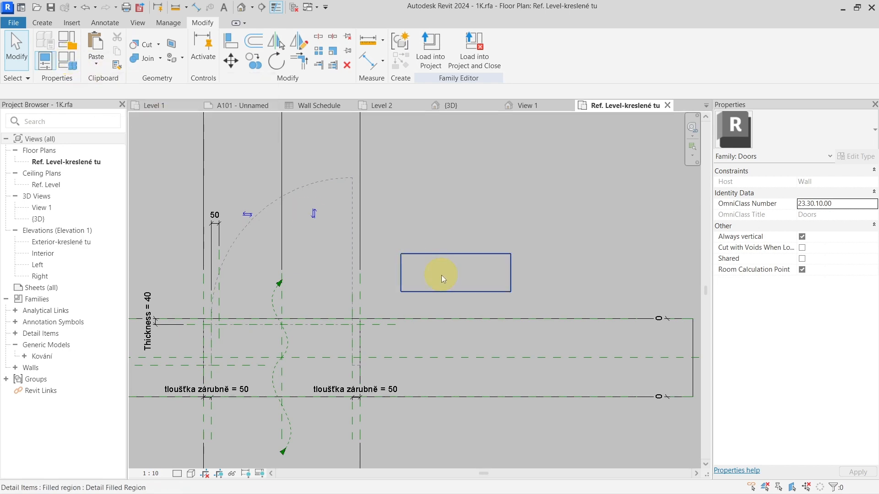
left_click(68, 69)
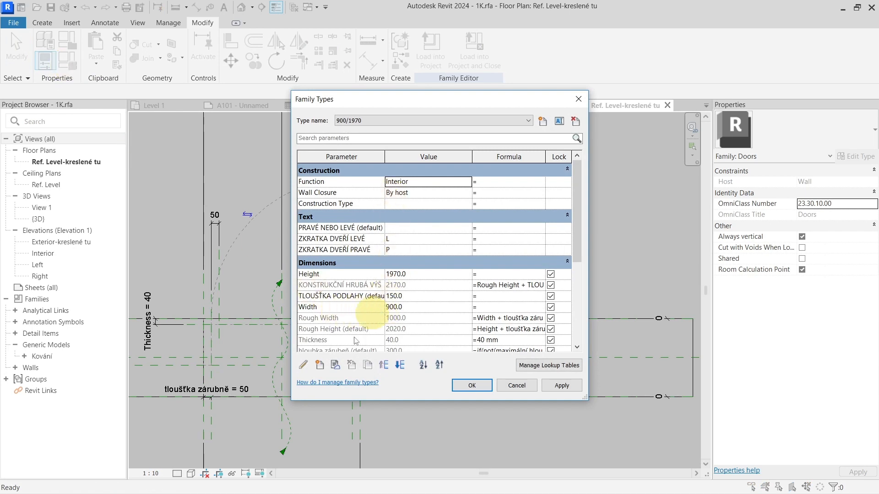
left_click(321, 365)
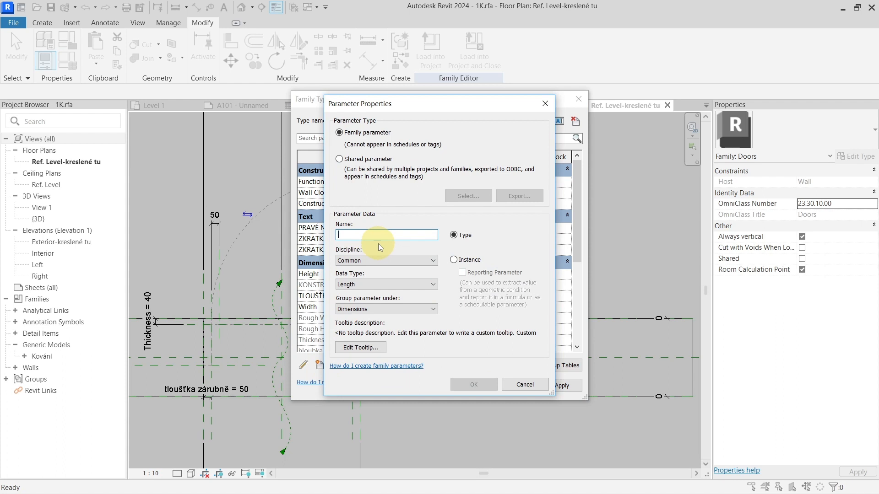
type("pattern")
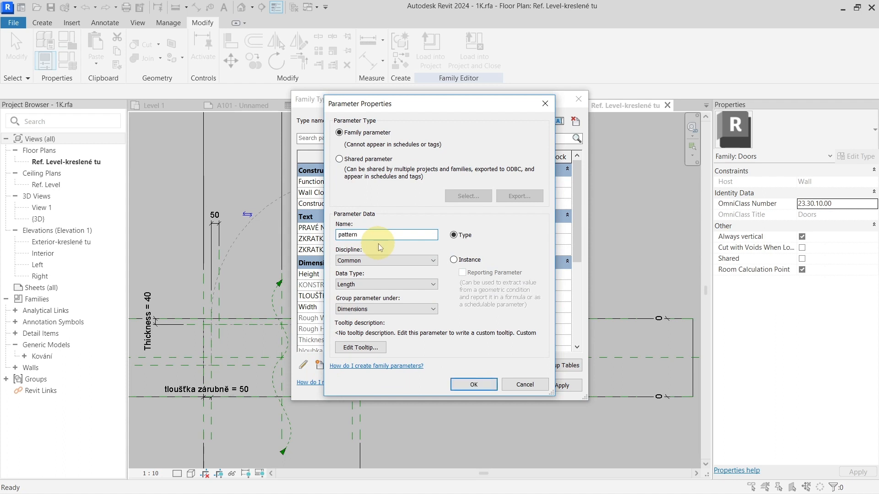
left_click(364, 285)
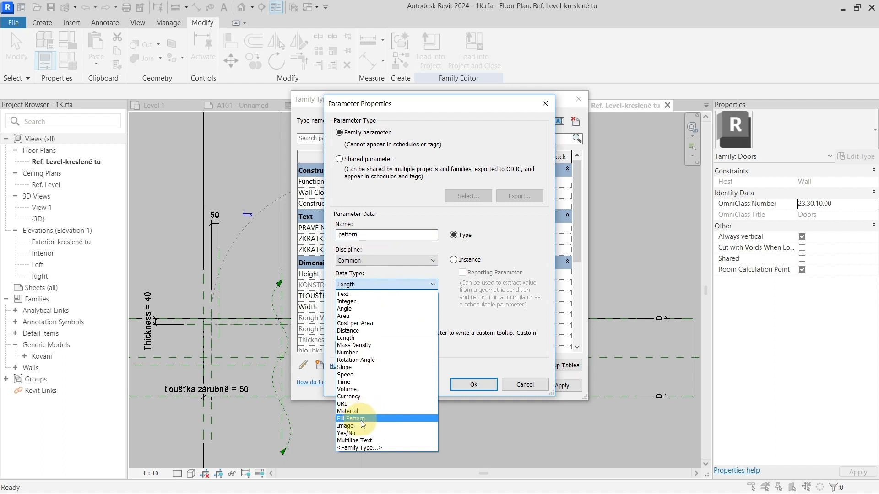
left_click(374, 419)
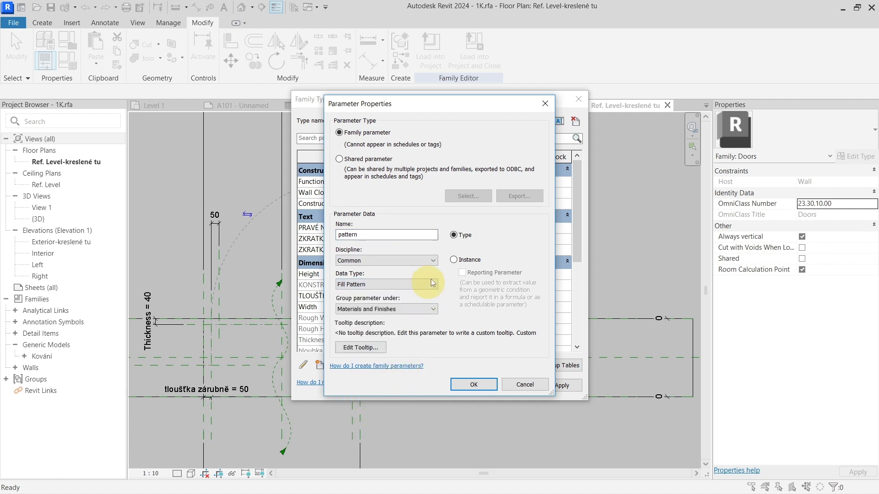
left_click(455, 261)
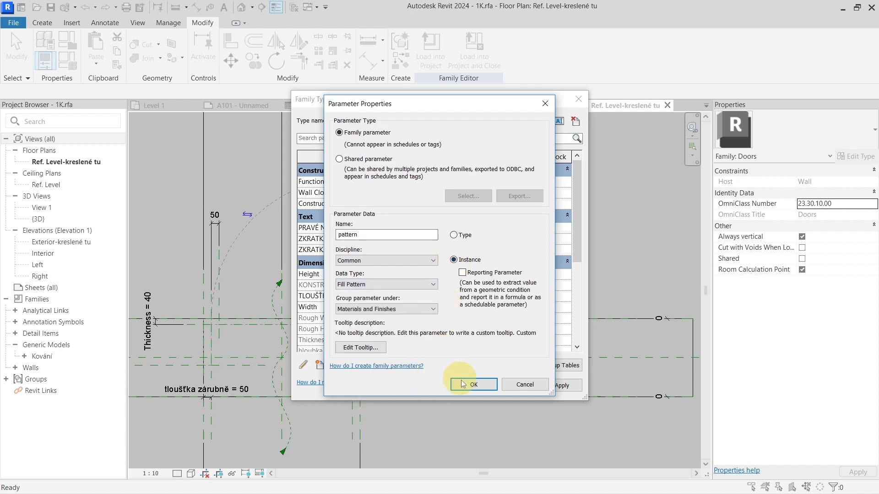
left_click(474, 384)
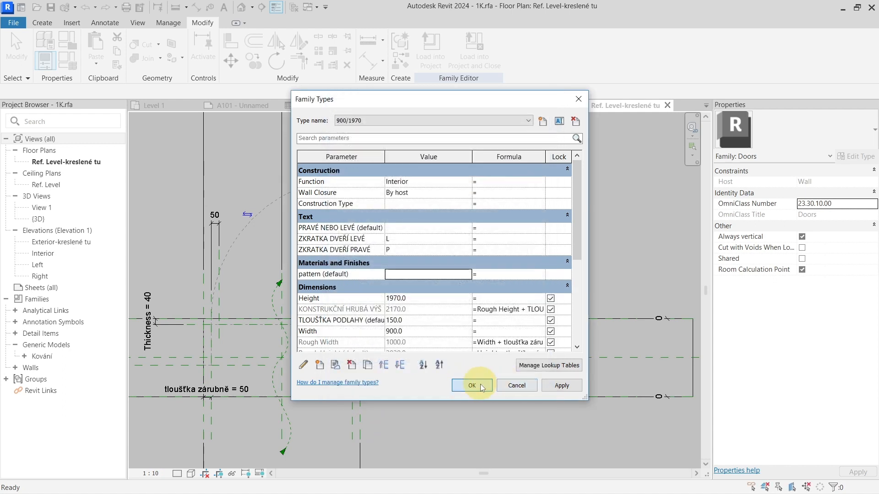
left_click(489, 388)
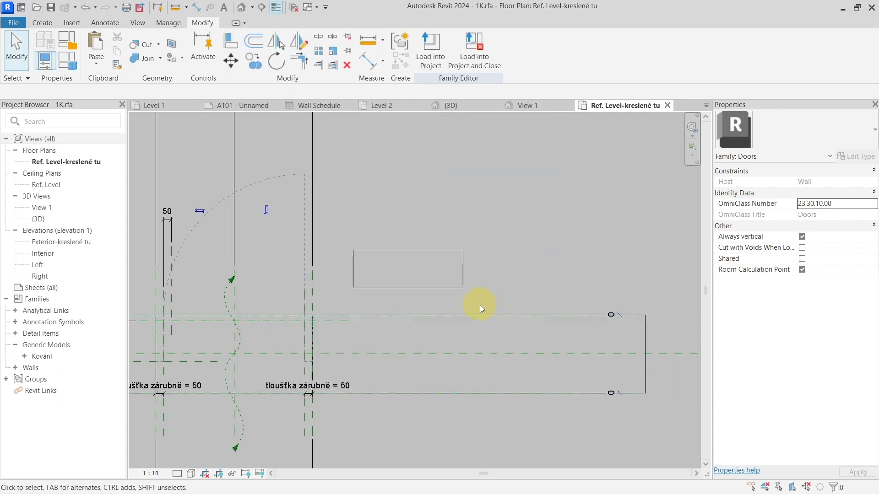
Step: Associate the Foreground Fill Pattern of the Filled region 1 type with the pattern family parameter
left_click(441, 278)
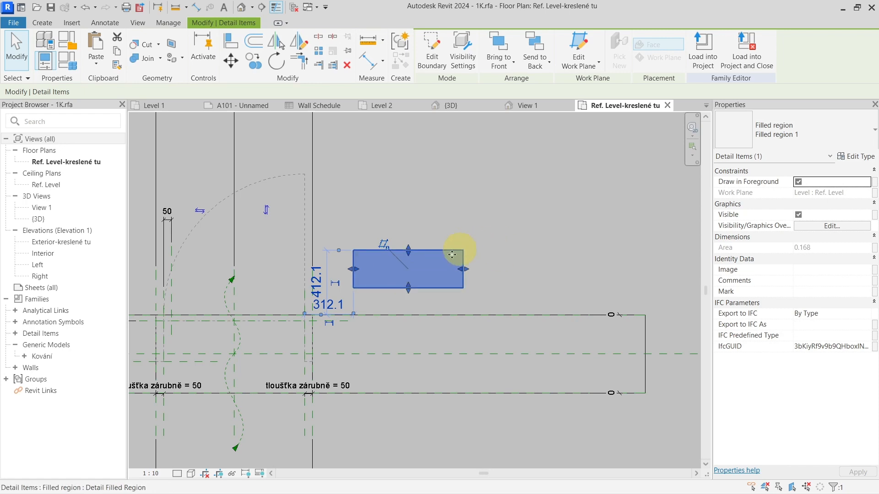
left_click(862, 157)
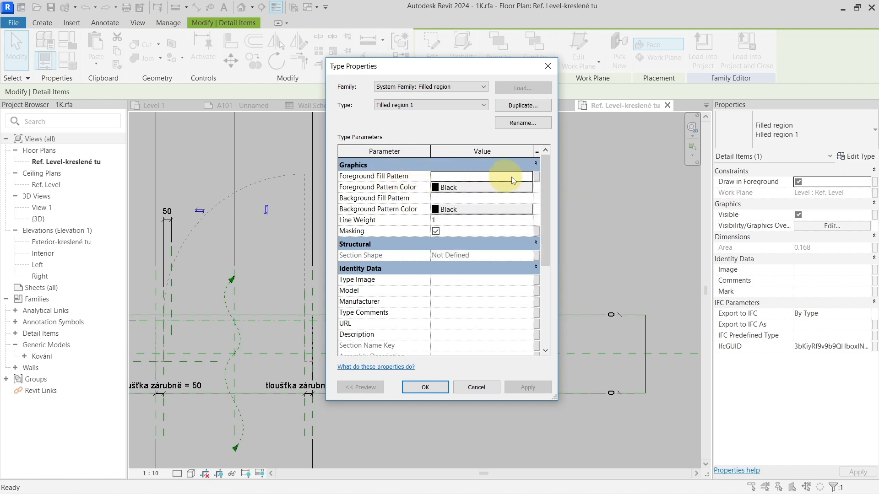
left_click(537, 178)
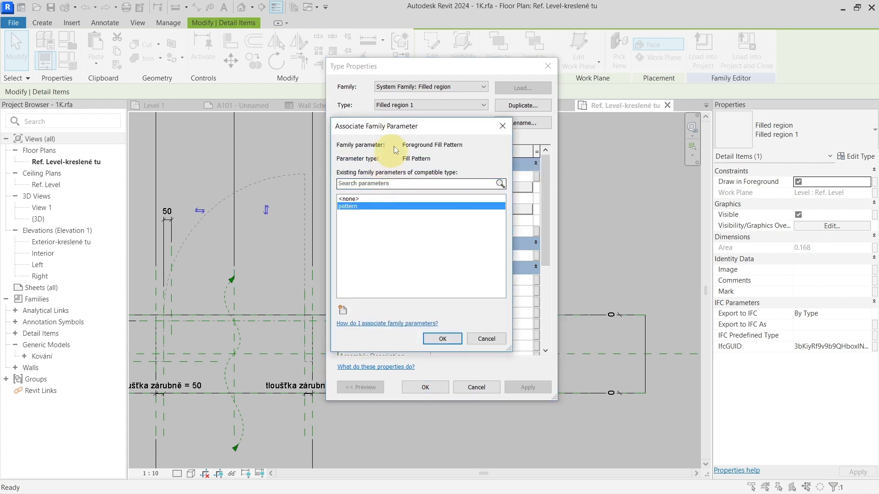
left_click_drag(407, 126, 618, 118)
left_click(574, 199)
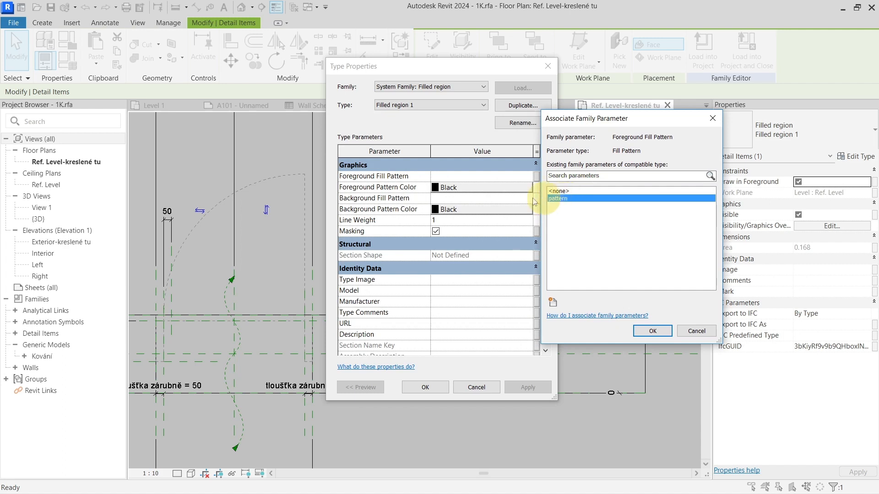
left_click(652, 329)
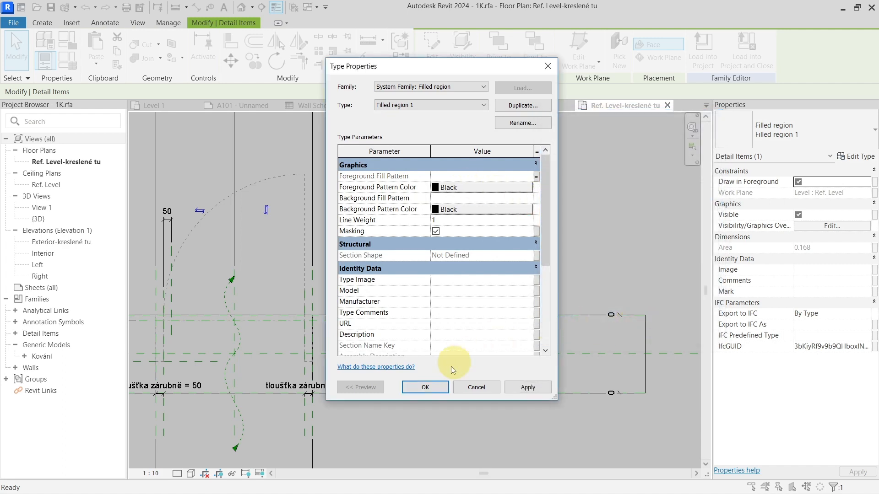
left_click(435, 385)
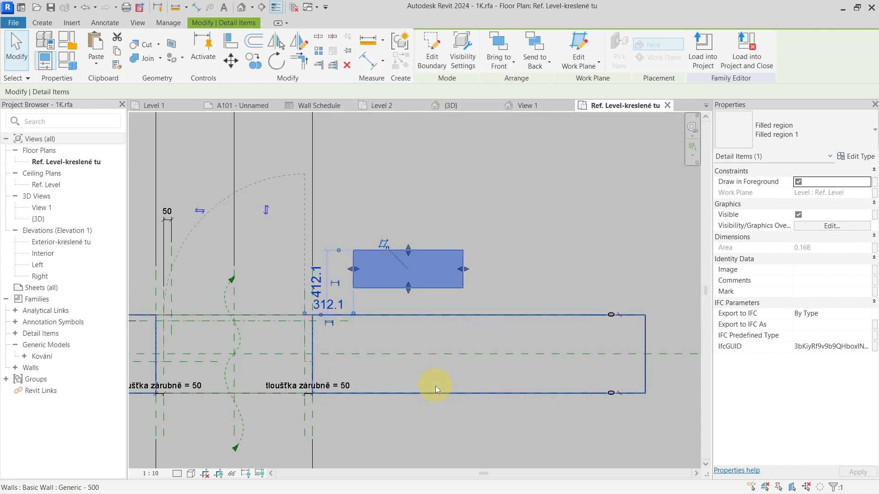
Step: Reload the door family with its pattern parameter into Project1.rvt, overwriting the existing version
left_click(718, 68)
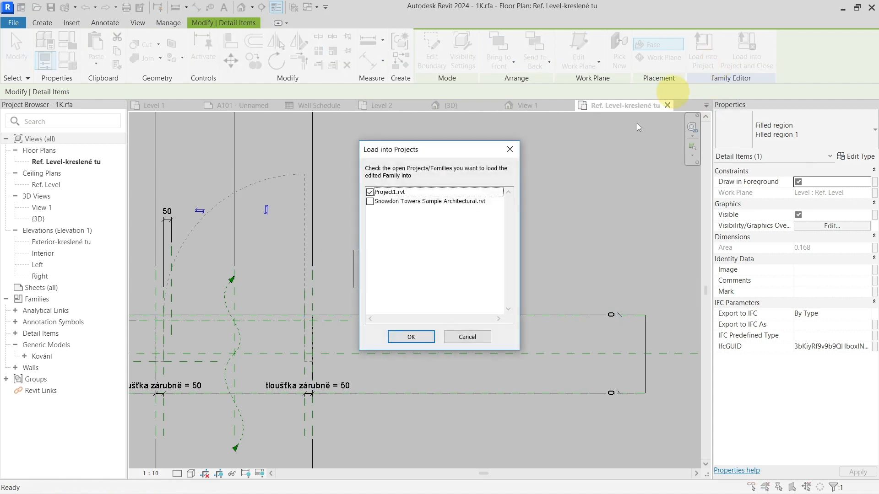
left_click(402, 336)
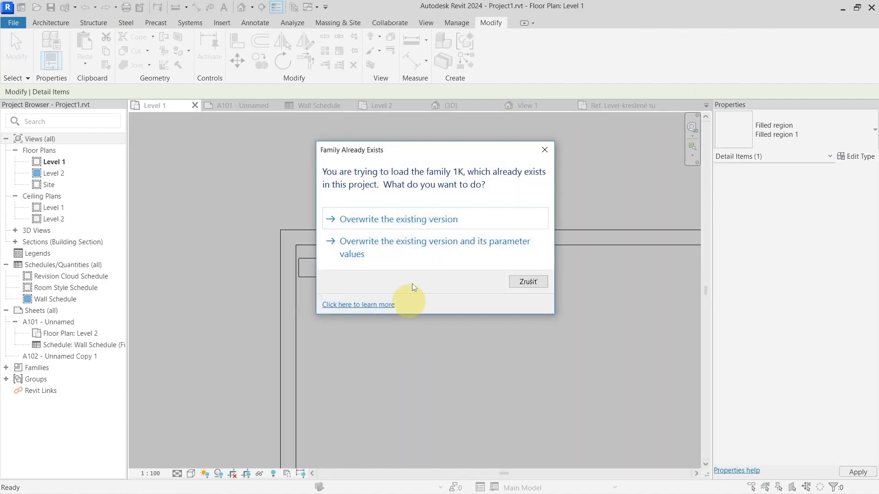
left_click(418, 222)
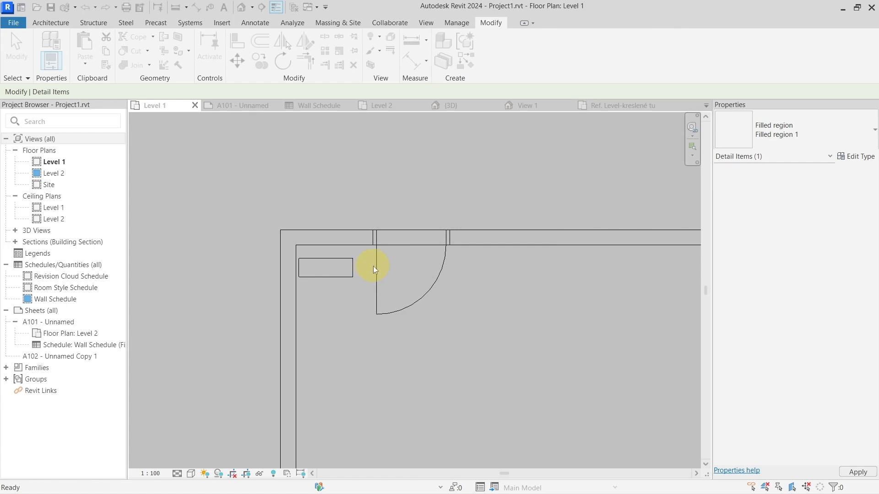
Step: Set the Level 1 plan's view scale to 1 : 20
left_click(195, 416)
left_click(152, 472)
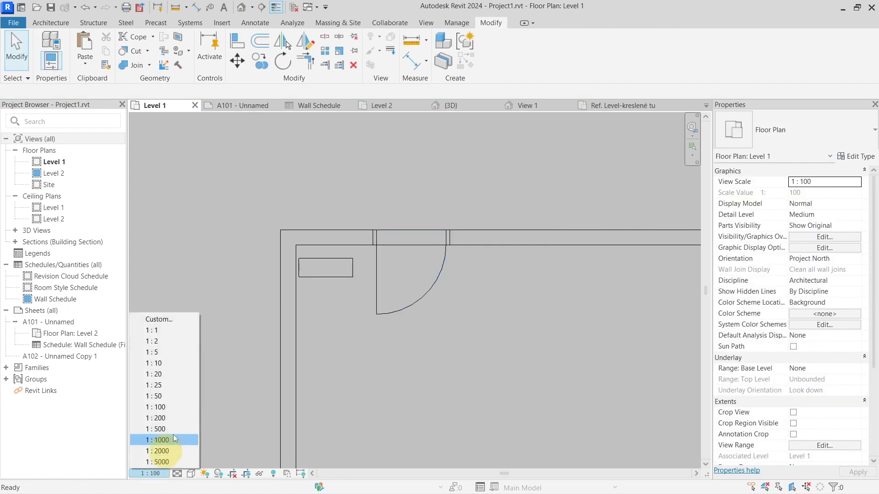
left_click(182, 377)
Step: Set the 1K door's pattern parameter to the Aluminum drafting fill pattern and deselect the door
left_click(318, 259)
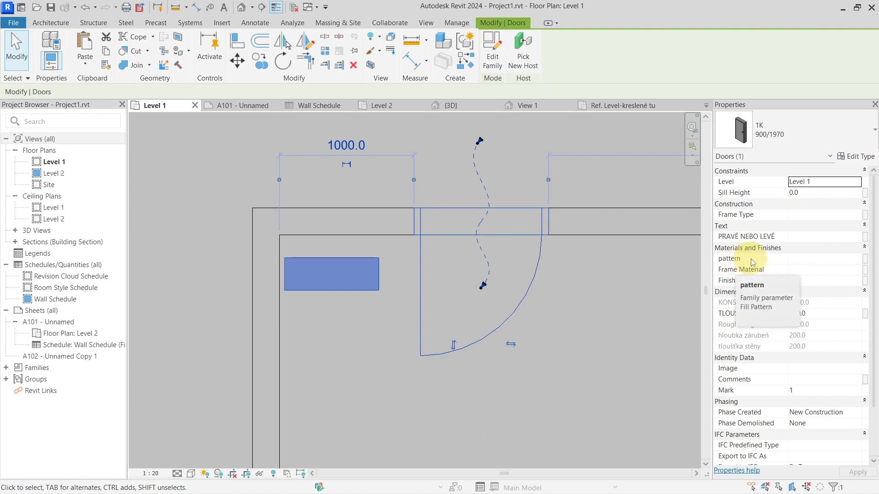
left_click(854, 260)
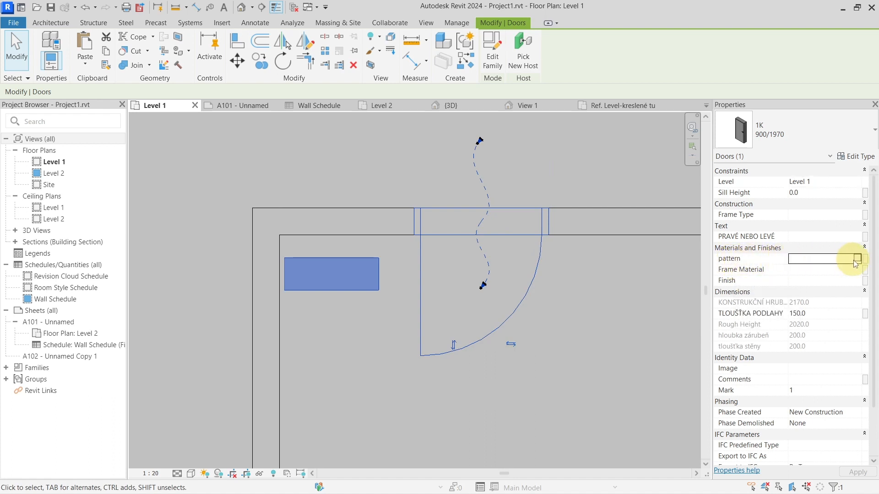
left_click(858, 261)
left_click(460, 245)
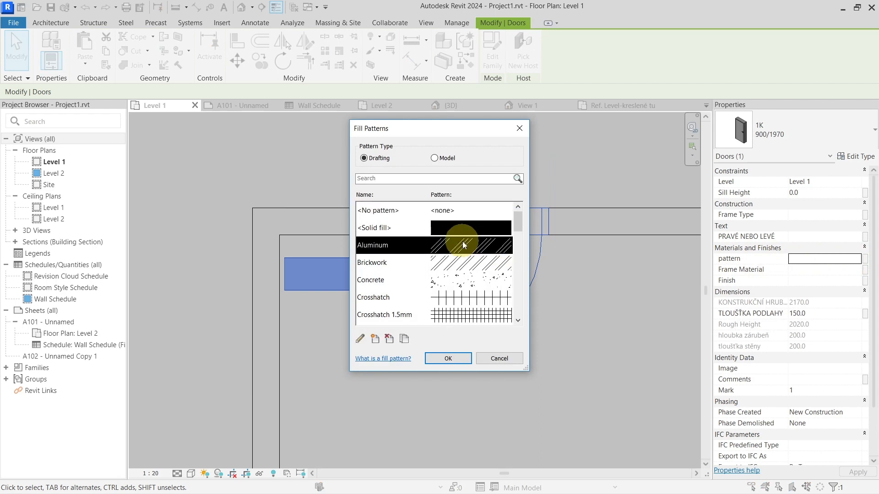
left_click(449, 358)
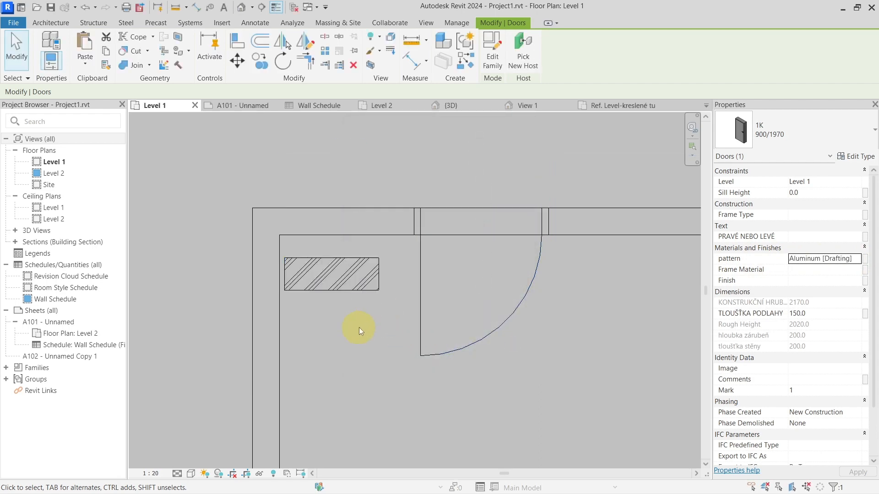
left_click(359, 327)
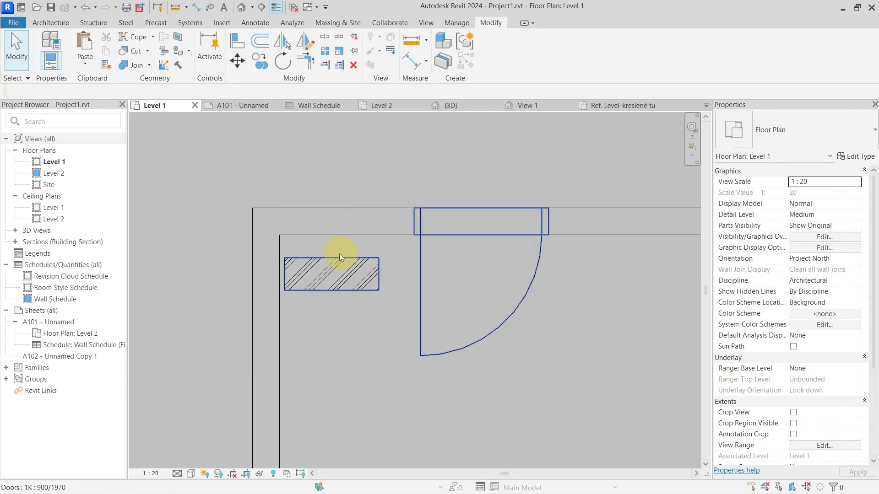
Step: Set the 1K door's pattern parameter to the Concrete drafting fill pattern and deselect the door
left_click(364, 273)
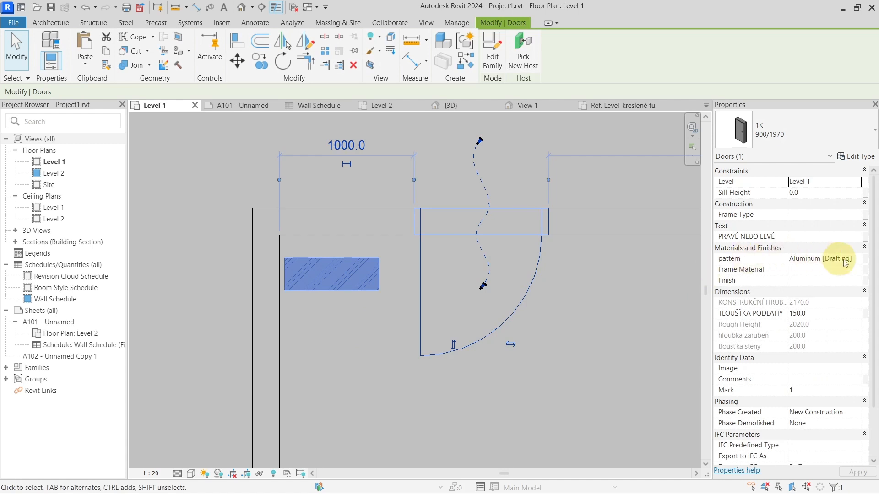
left_click(858, 259)
left_click(859, 259)
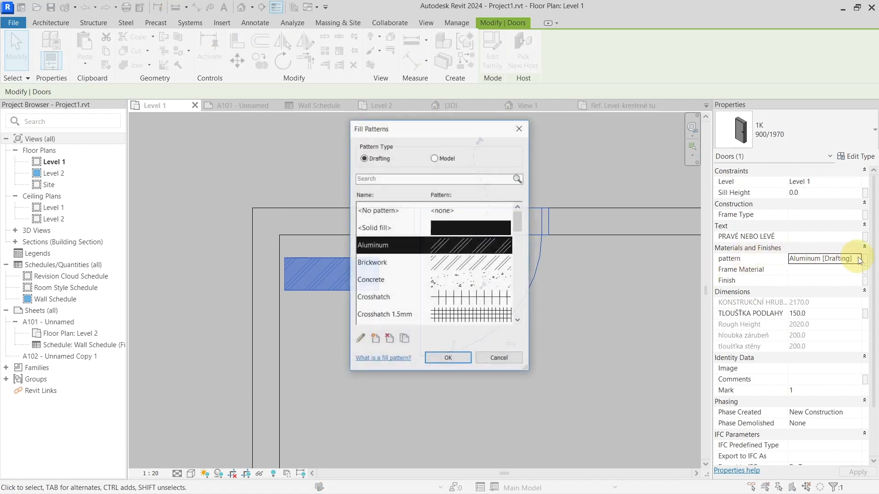
left_click(462, 287)
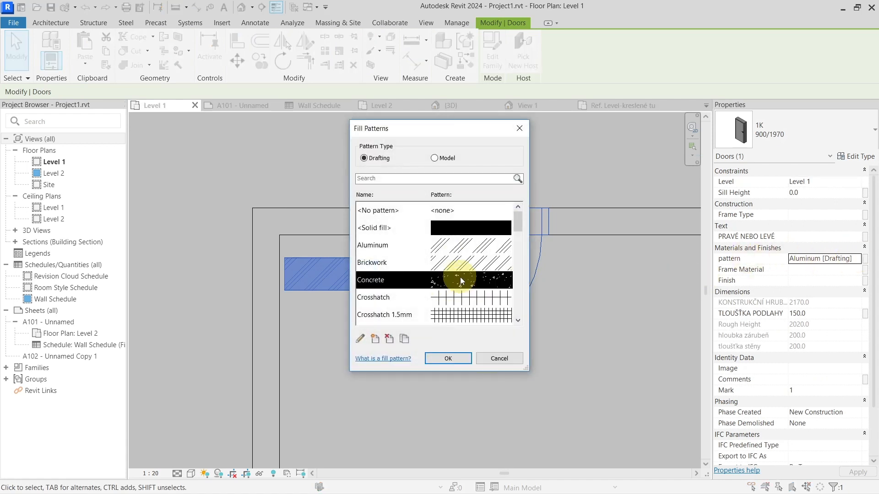
left_click(447, 358)
key("Escape")
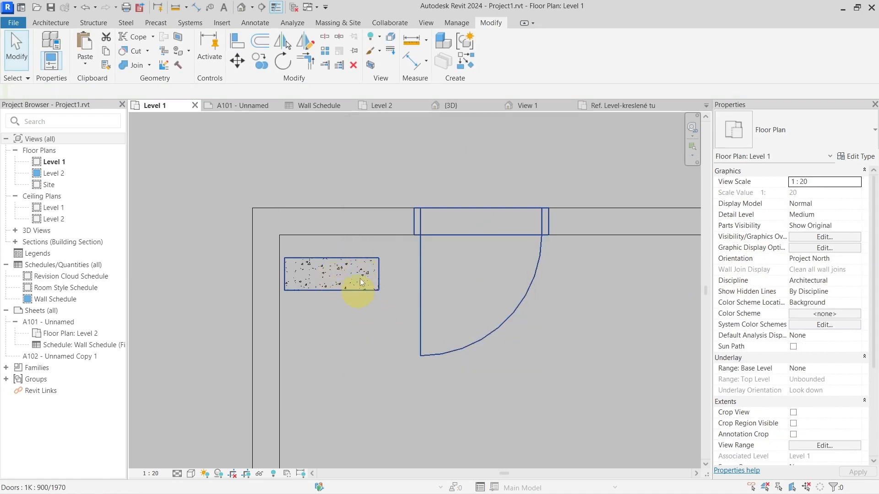
Step: Set the Level 1 plan's view scale to 1 : 100
scroll(368, 301, "down", 3)
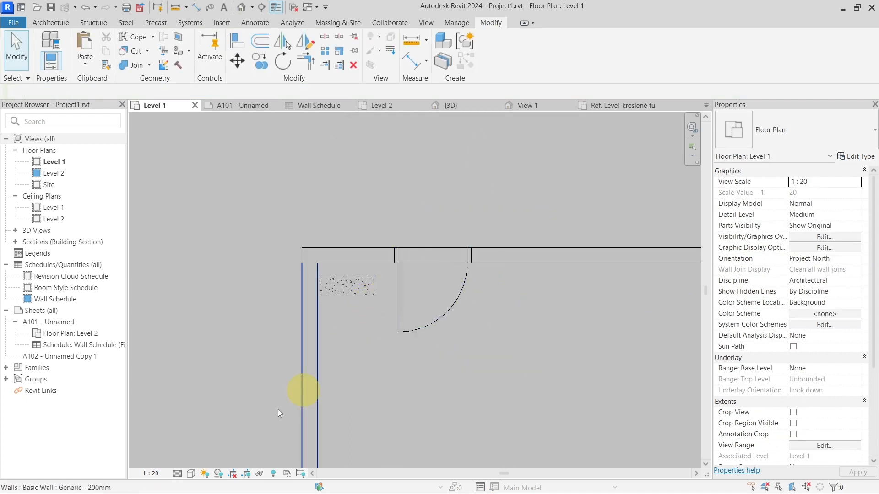
left_click(166, 474)
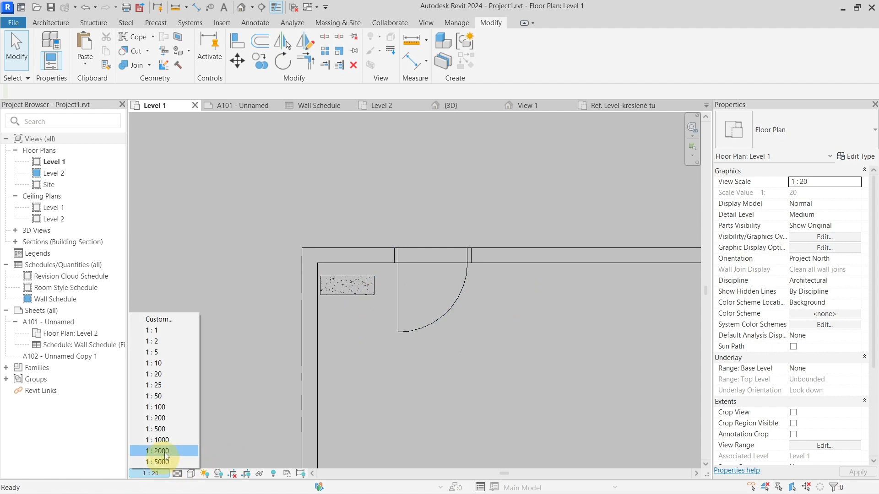
left_click(173, 411)
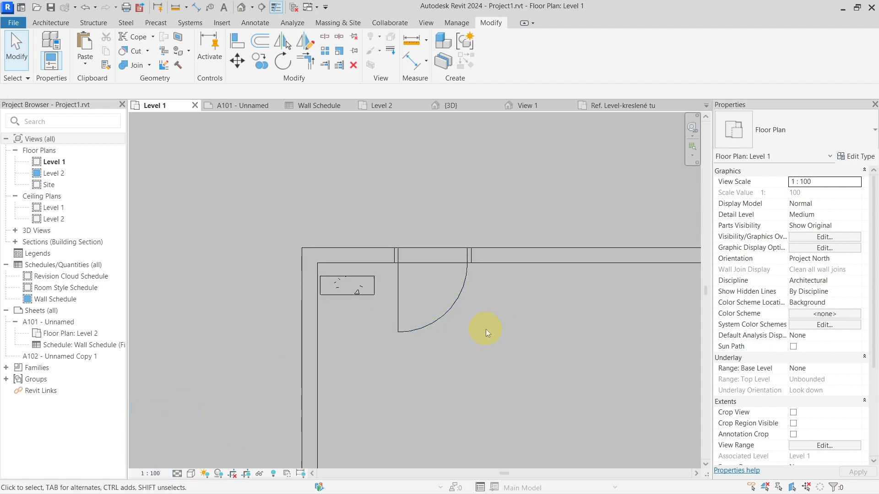
Step: Group the four connected walls enclosing Room 2 into a model group, keeping the default name
scroll(510, 331, "down", 4)
scroll(510, 331, "down", 4)
middle_click_drag(495, 334, 220, 212)
middle_click_drag(426, 362, 430, 331)
scroll(424, 314, "up", 3)
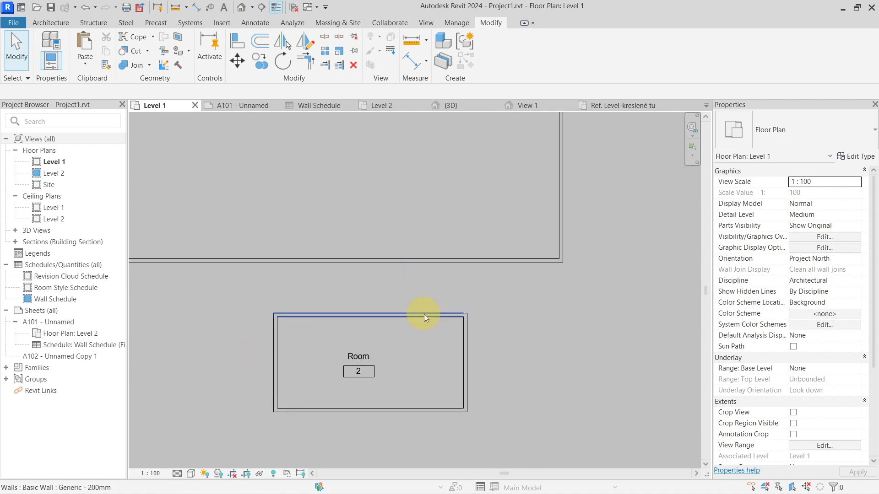
key("Tab")
left_click(424, 314)
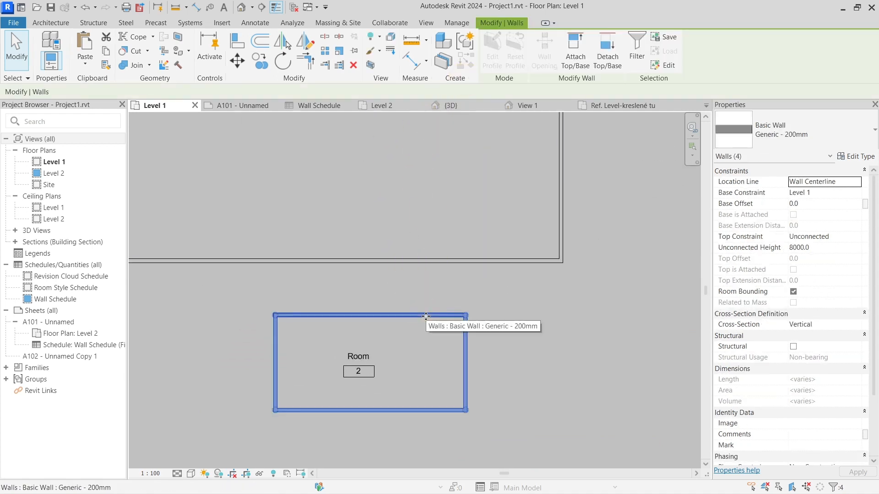
left_click(465, 41)
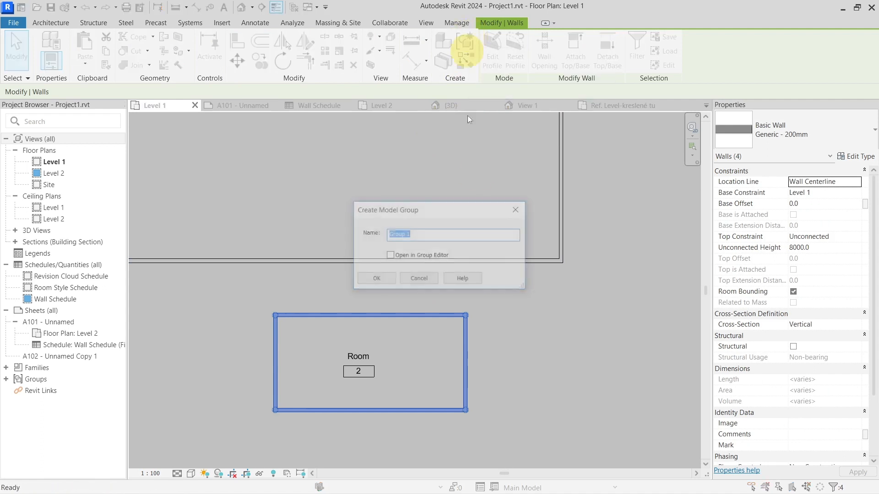
left_click(377, 280)
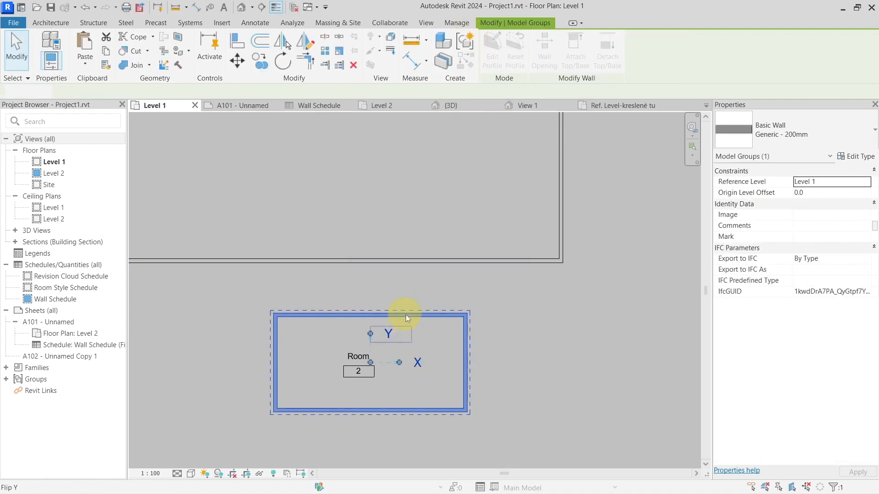
Step: Review the instance and type properties of the wall model group around Room 2, including its IFC parameters
middle_click_drag(524, 296, 556, 270)
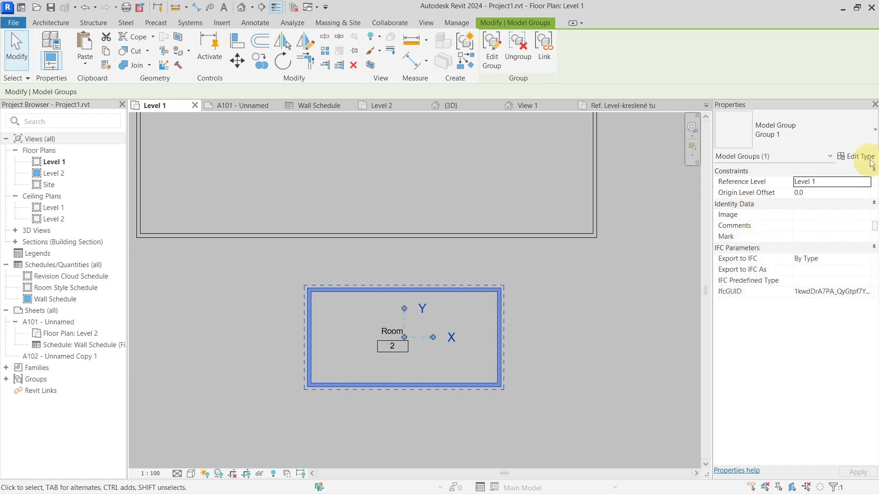
left_click(855, 156)
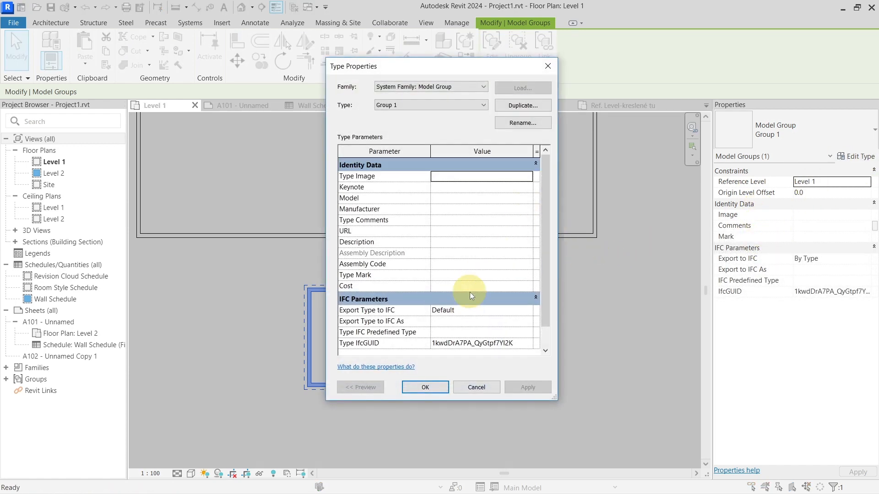
key("Escape")
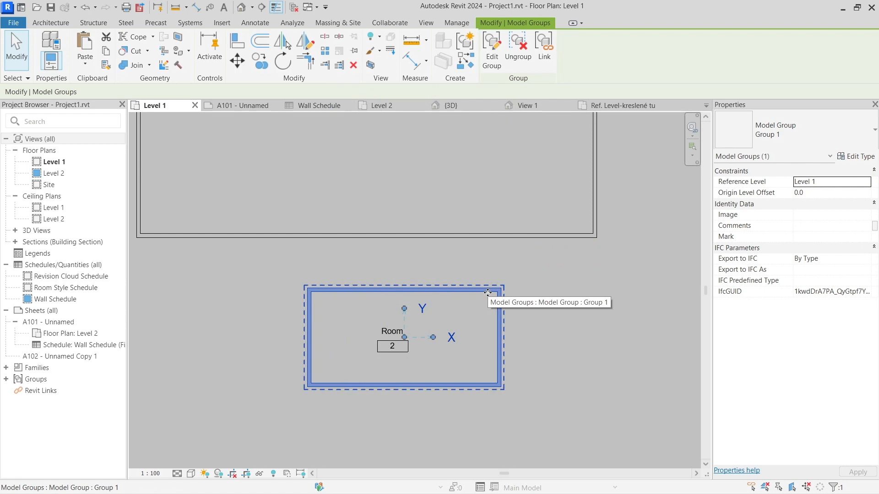
key("Escape")
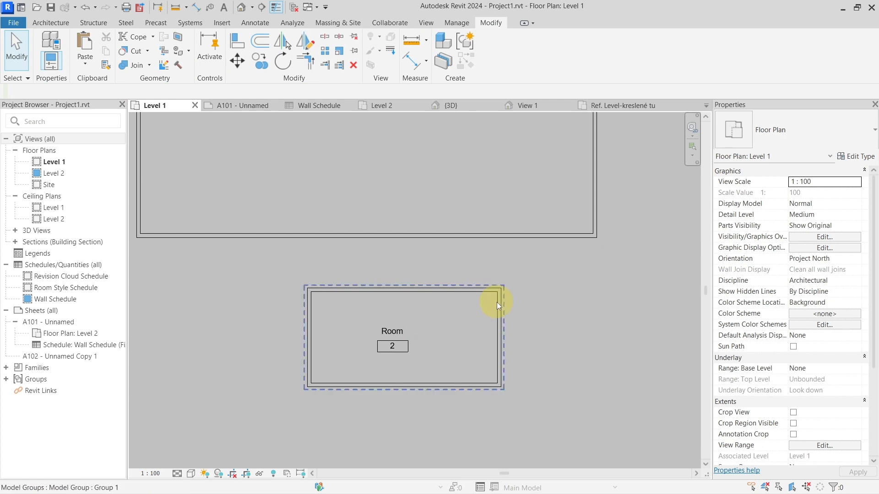
left_click(497, 302)
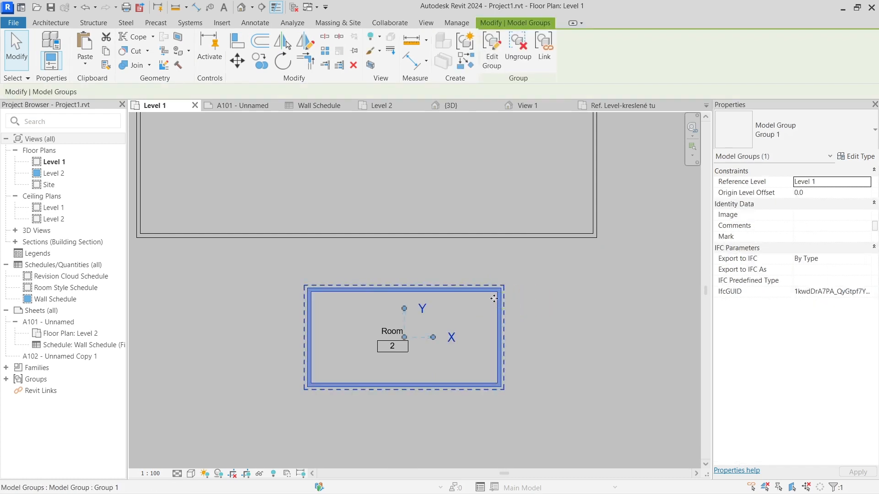
left_click(551, 301)
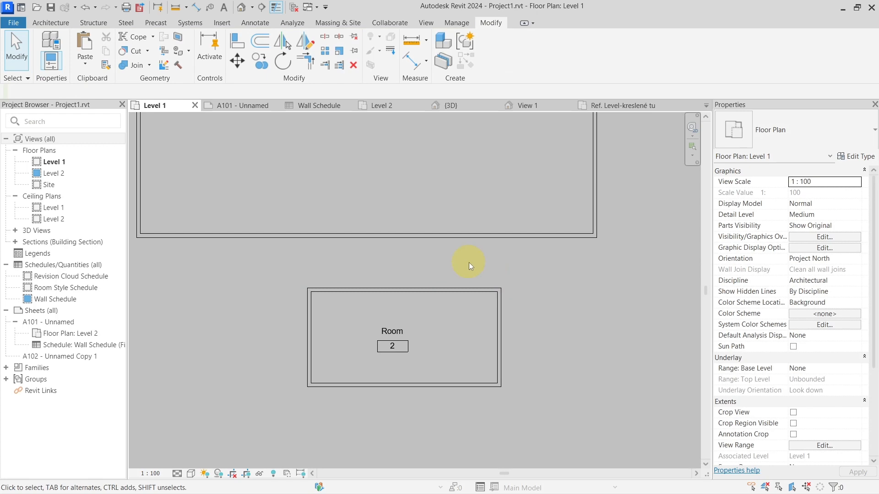
Step: Start a new rule-based view filter with the default name from the Level 1 plan's visibility and graphic overrides
key("v")
key("g")
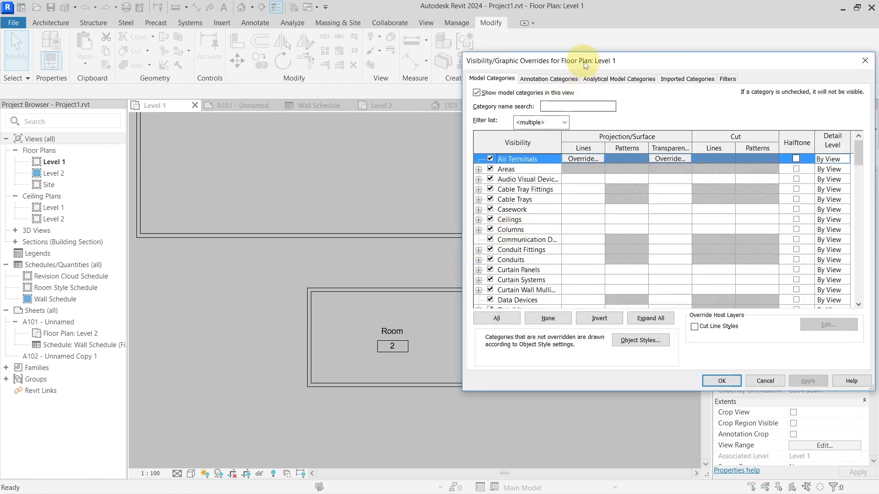
left_click_drag(585, 65, 463, 80)
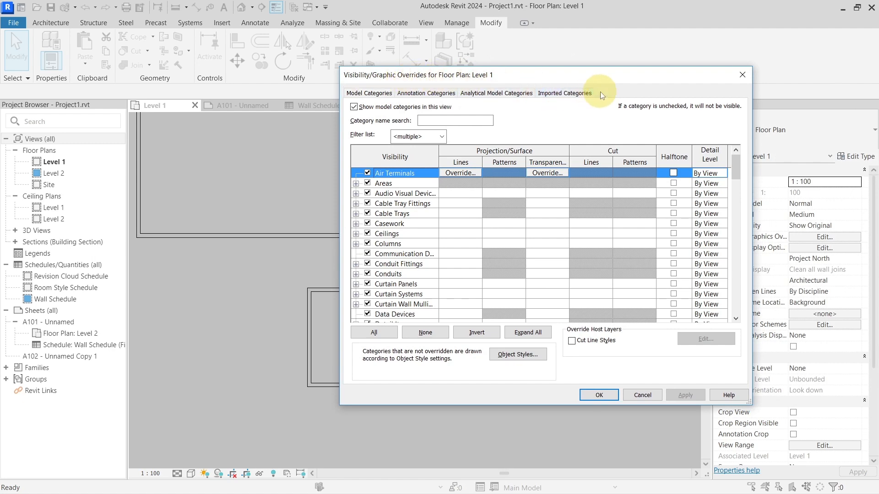
left_click(603, 92)
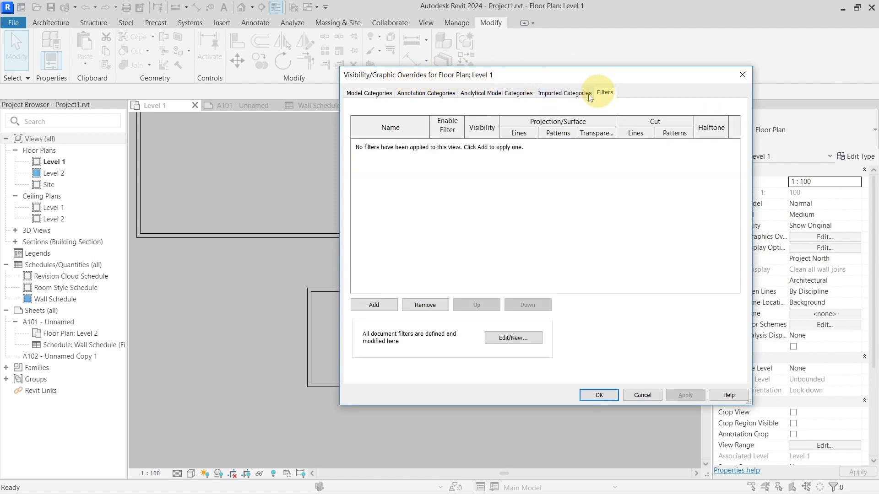
left_click(506, 341)
left_click(271, 324)
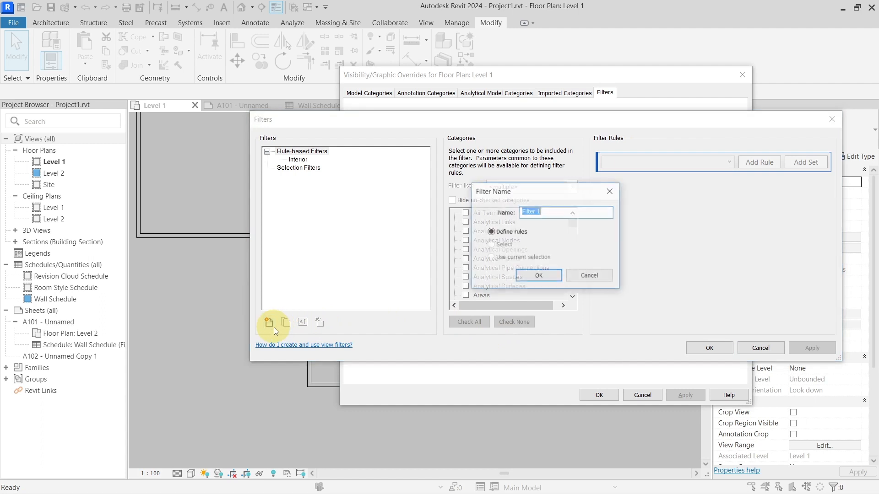
left_click(530, 279)
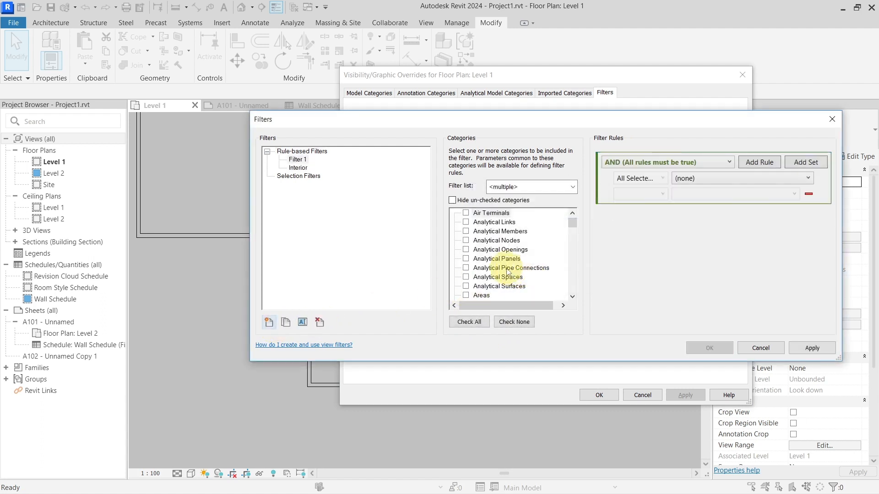
Step: Check the Walls category's subcategories available for the filter, cancel the filter definition and close the view overrides
left_click(506, 268)
key("w")
scroll(472, 275, "down", 1)
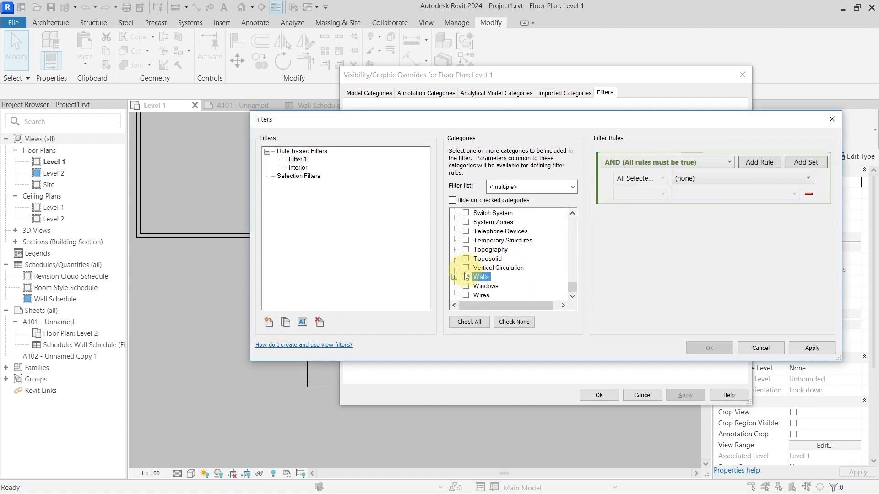
left_click(454, 277)
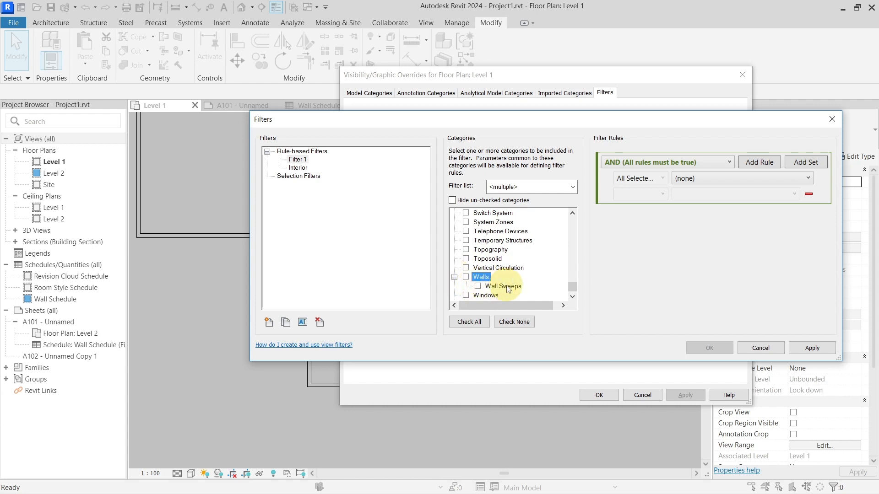
left_click(745, 348)
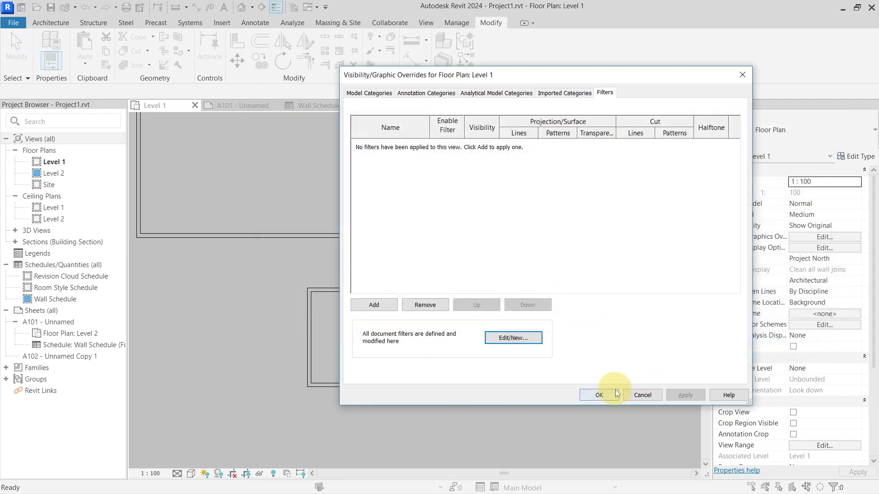
left_click(599, 394)
Step: Examine the text note about additional cuttable categories and the section marker beside it on the Level 1 plan
scroll(518, 305, "down", 2)
middle_click_drag(534, 267, 446, 335)
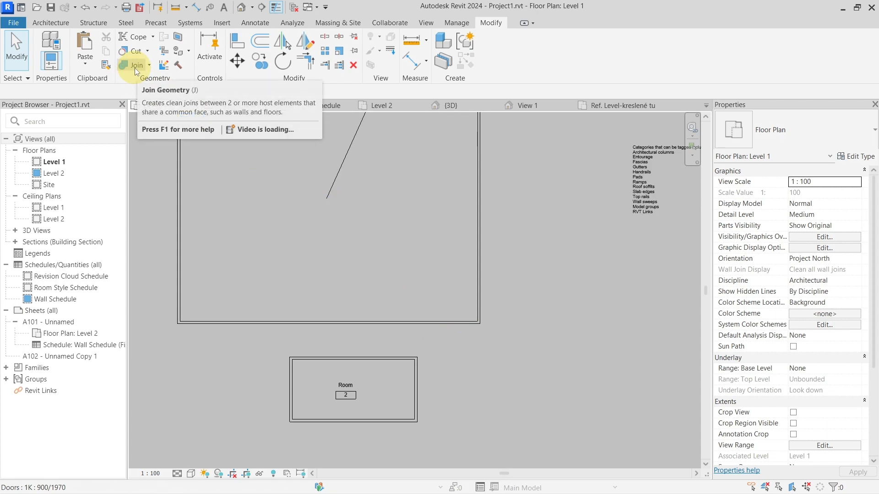
scroll(468, 258, "down", 2)
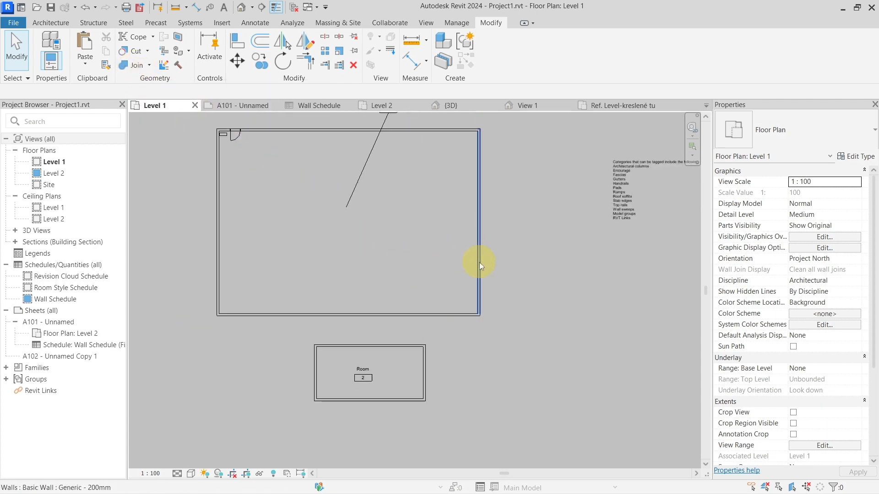
middle_click_drag(555, 261, 537, 221)
scroll(463, 237, "up", 4)
scroll(490, 245, "up", 6)
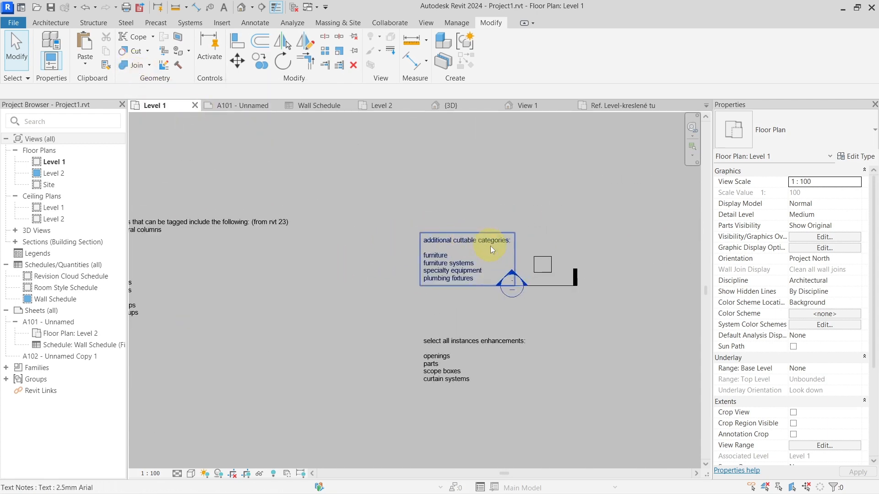
middle_click_drag(422, 276, 302, 264)
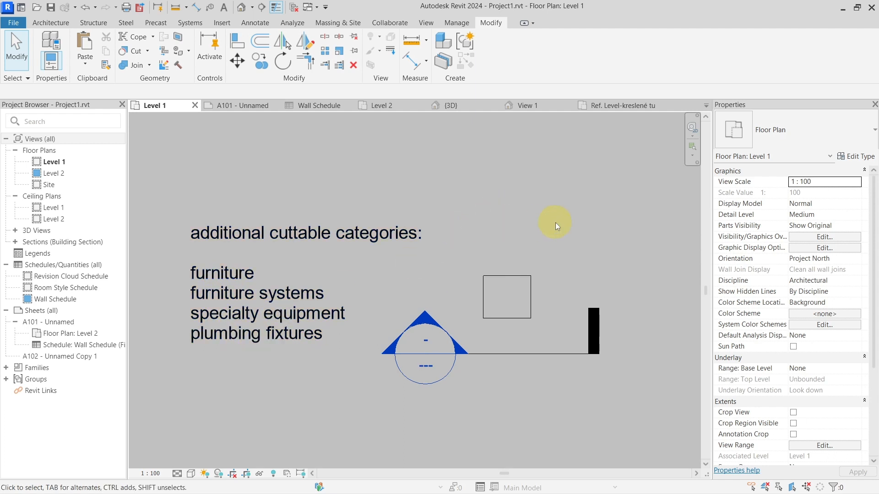
Step: Check the category and family of the square element above the section line next to the text note
left_click(512, 286)
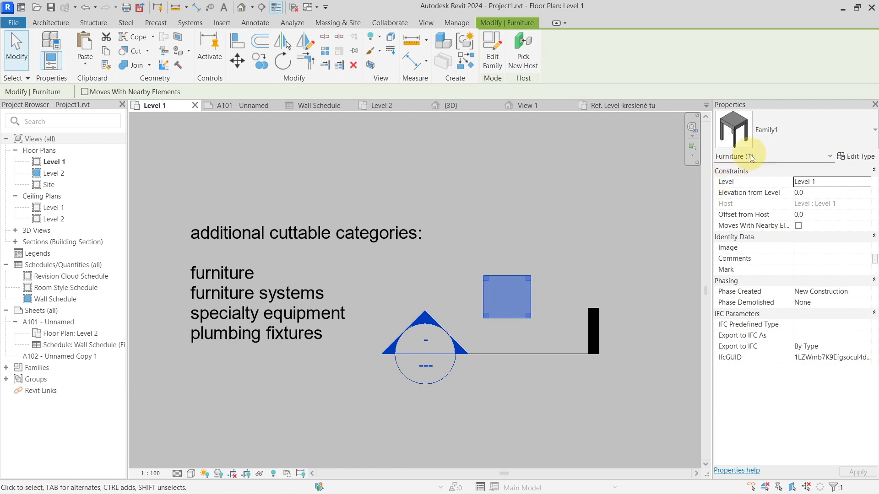
left_click(777, 126)
left_click(496, 353)
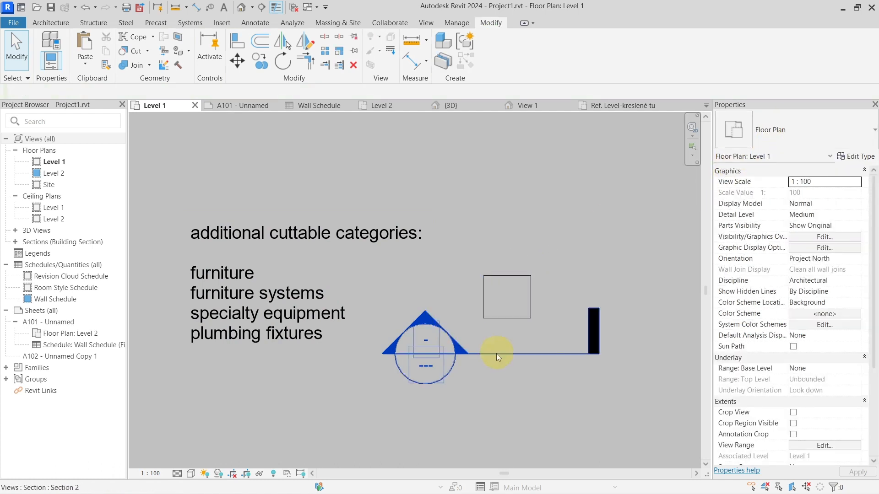
Step: Open the Section 2 view from its section line on the Level 1 plan
right_click(495, 355)
left_click(559, 125)
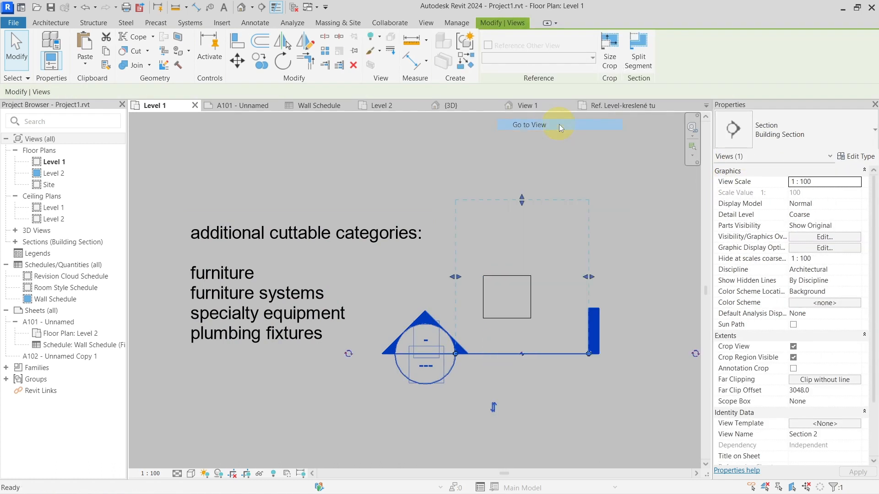
scroll(423, 421, "up", 3)
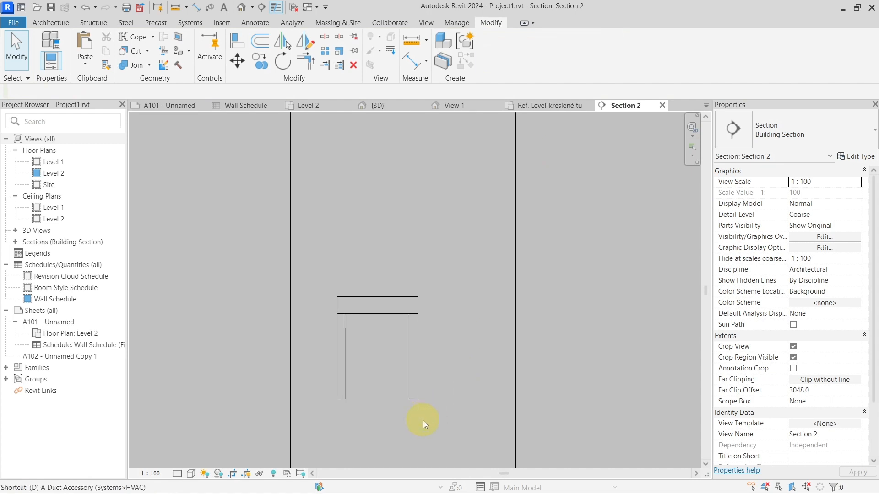
Step: Check the overall height of the furniture in Section 2 with an aligned dimension, without placing it
key("d")
key("i")
left_click(419, 399)
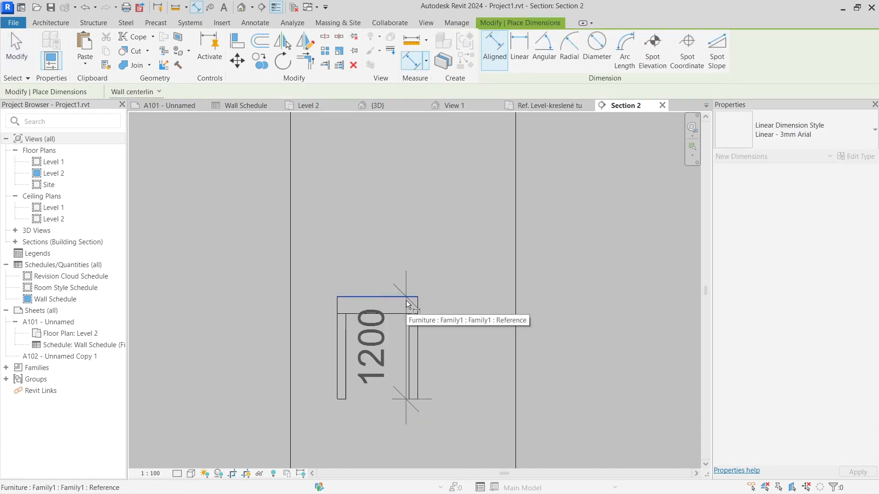
key("Escape")
key("Escape")
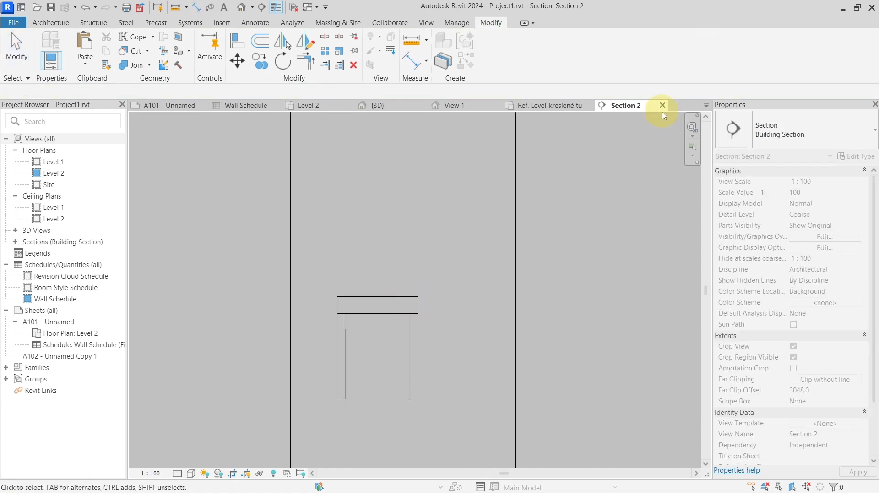
Step: Close the Section 2 view and check the cut plane offset in the view range of the Level 1 plan
left_click(662, 105)
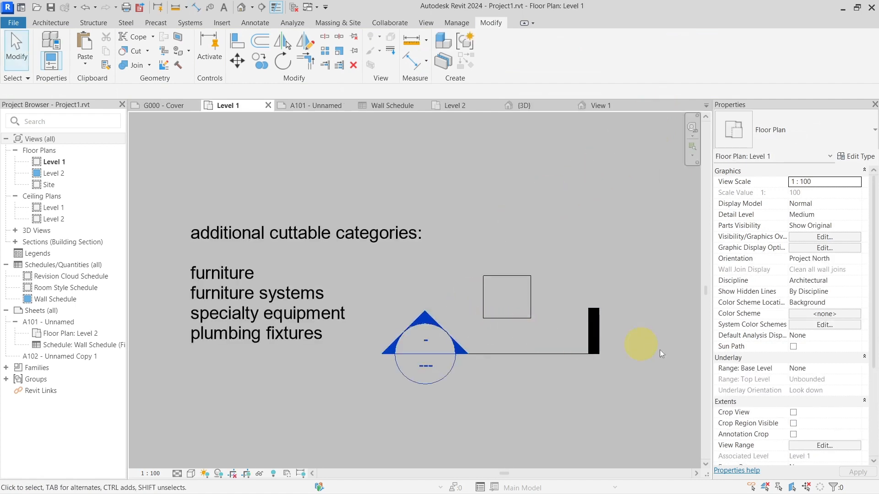
left_click(824, 446)
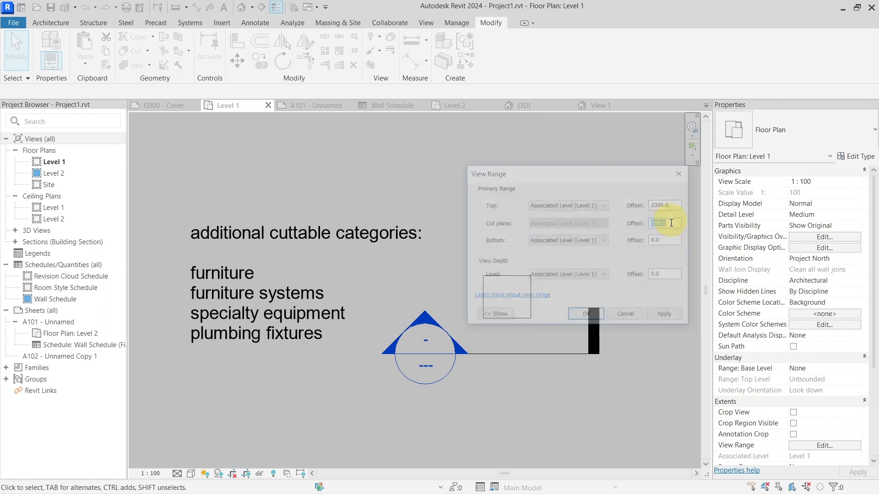
key("Return")
Step: Check how the square furniture element above the section line is displayed in the Level 1 plan
left_click(521, 307)
scroll(539, 317, "up", 2)
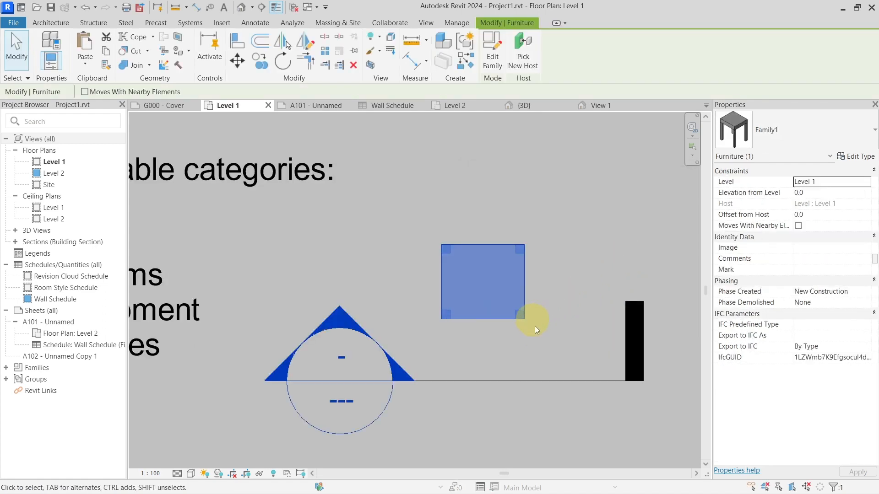
scroll(507, 269, "down", 4)
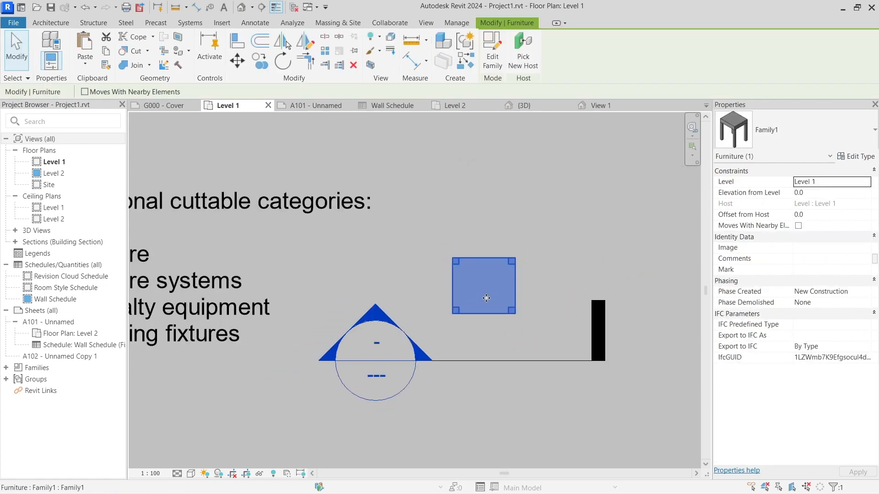
key("Escape")
scroll(507, 268, "up", 2)
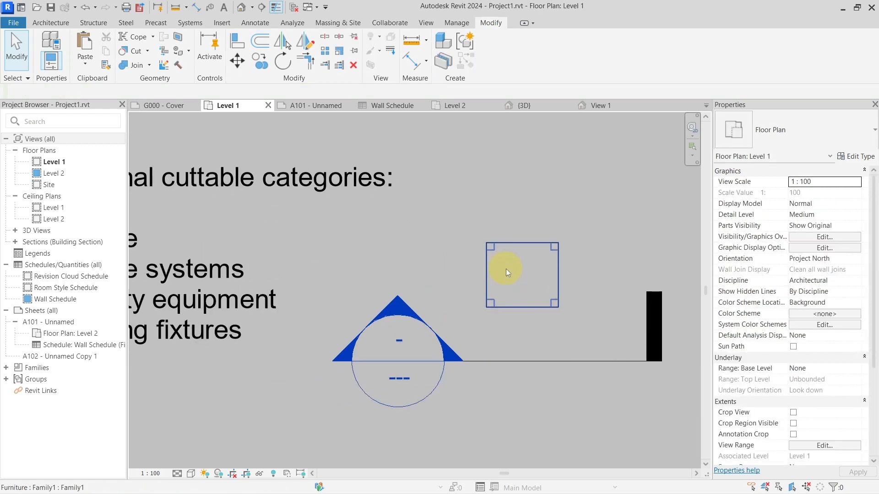
left_click(506, 268)
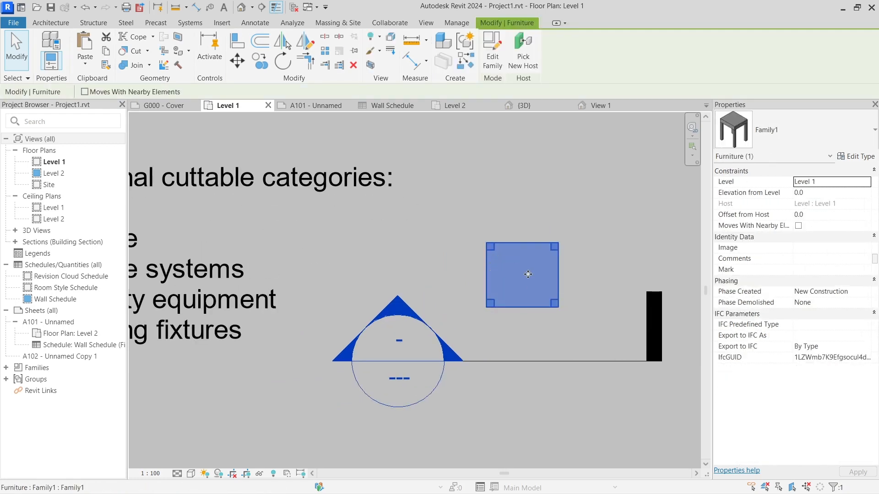
scroll(526, 274, "down", 2)
middle_click_drag(462, 265, 470, 266)
left_click(482, 266)
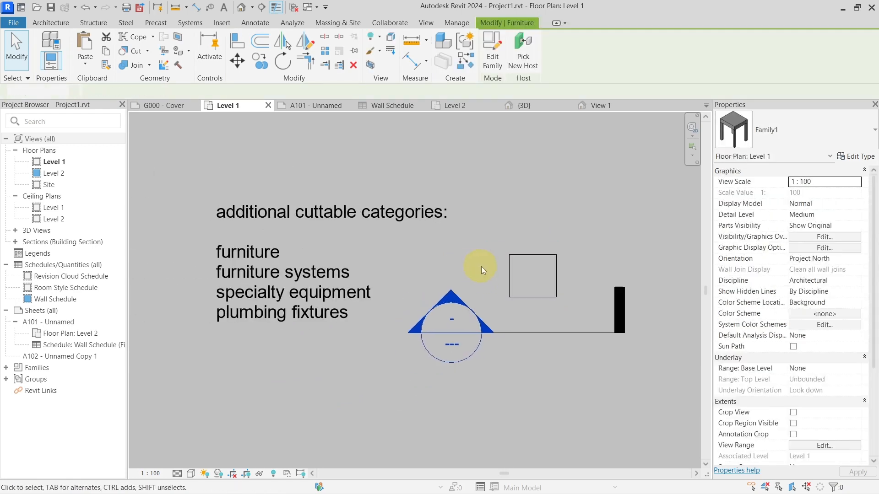
Step: Open the square furniture element's family for editing and turn on Enable Cutting in Views
left_click(525, 271)
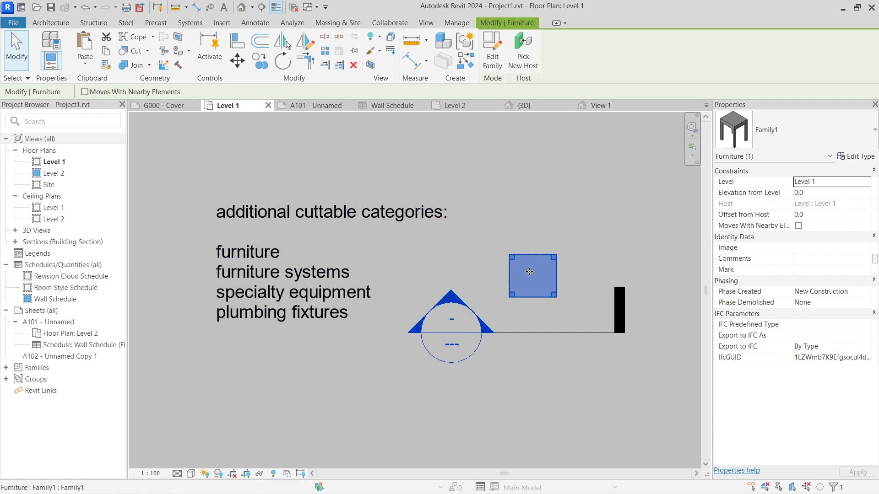
left_click(493, 54)
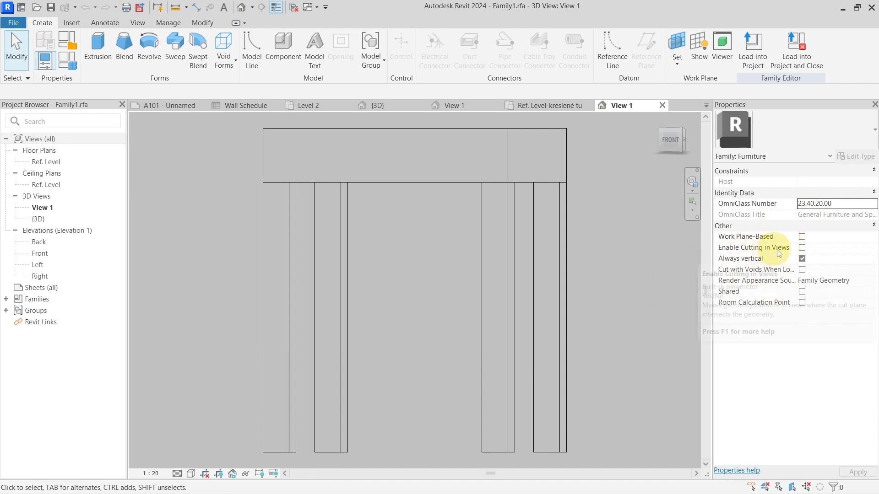
left_click(802, 248)
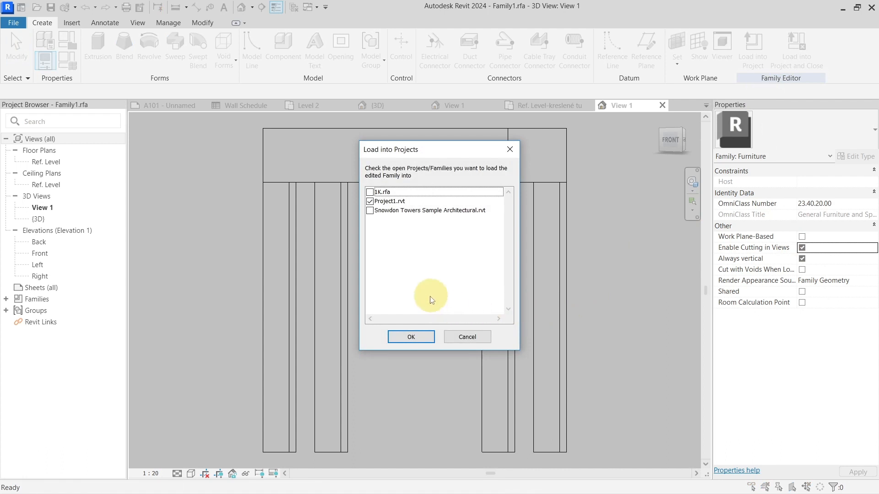
Step: Load the edited furniture family into Project1.rvt and close it without saving the family file
left_click(410, 333)
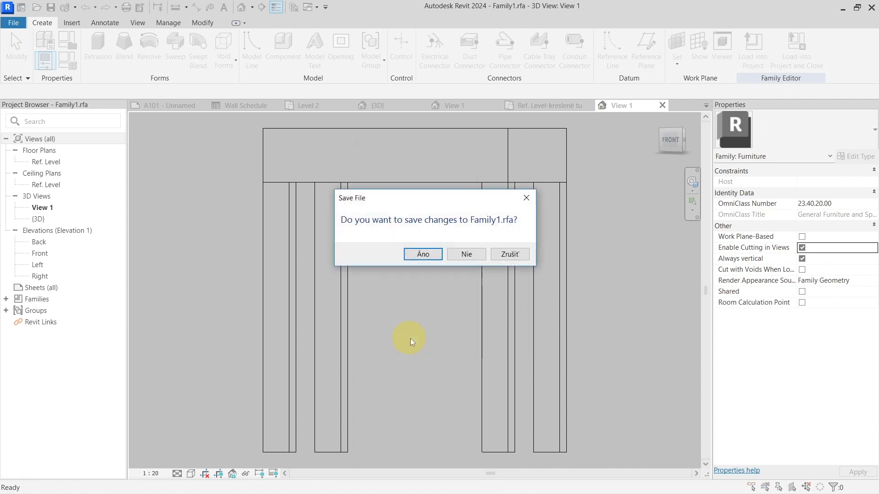
left_click(467, 259)
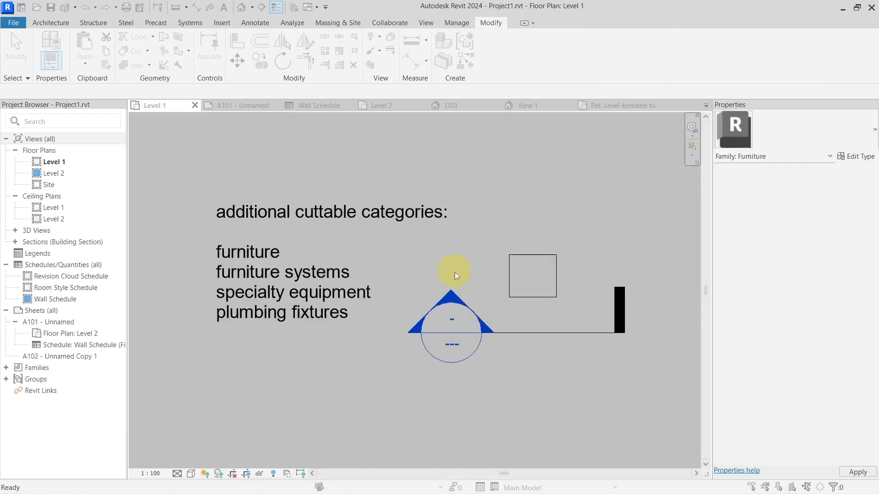
left_click(422, 219)
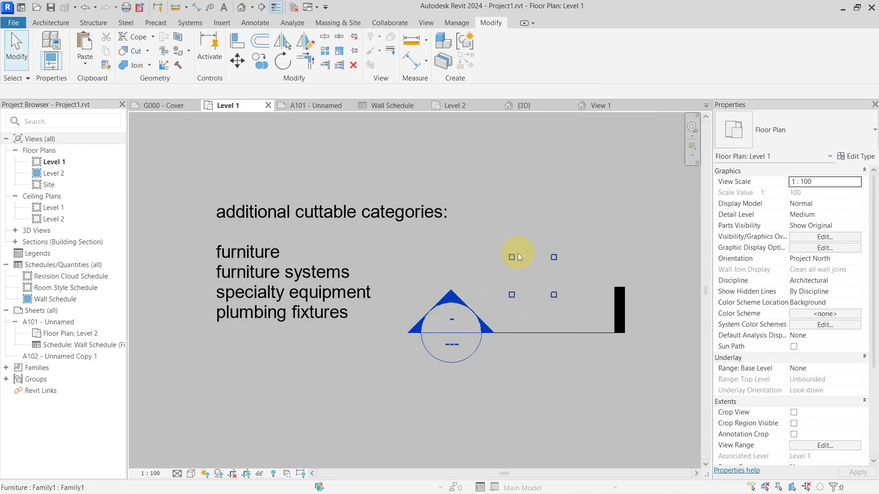
Step: Check the cut display of the reloaded furniture element in the Level 1 plan
left_click(512, 257)
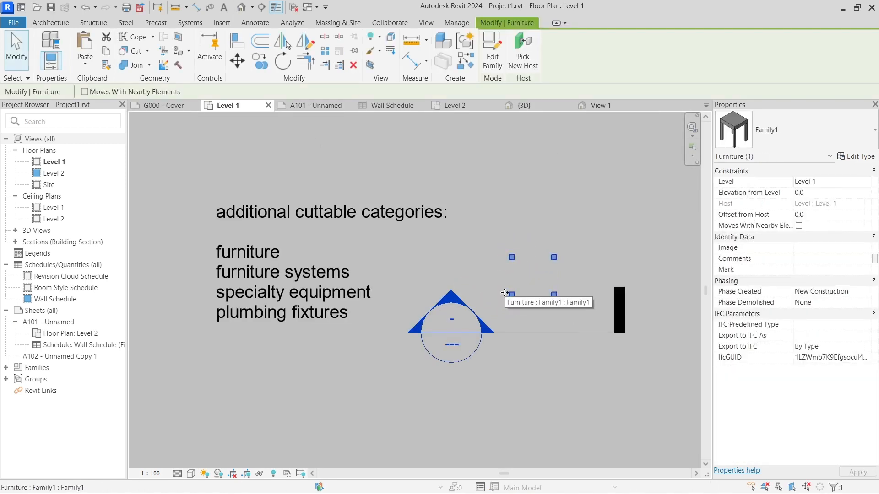
scroll(504, 293, "down", 1)
left_click(475, 383)
Step: Examine the text note about select all instances enhancements below the section marker on the Level 1 plan
middle_click_drag(483, 365, 515, 244)
middle_click_drag(438, 370, 457, 328)
scroll(425, 329, "up", 2)
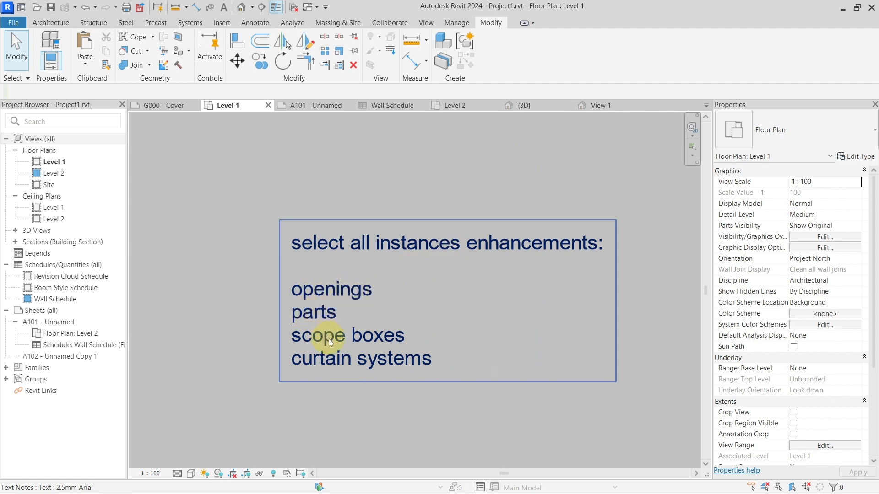
scroll(333, 363, "down", 1)
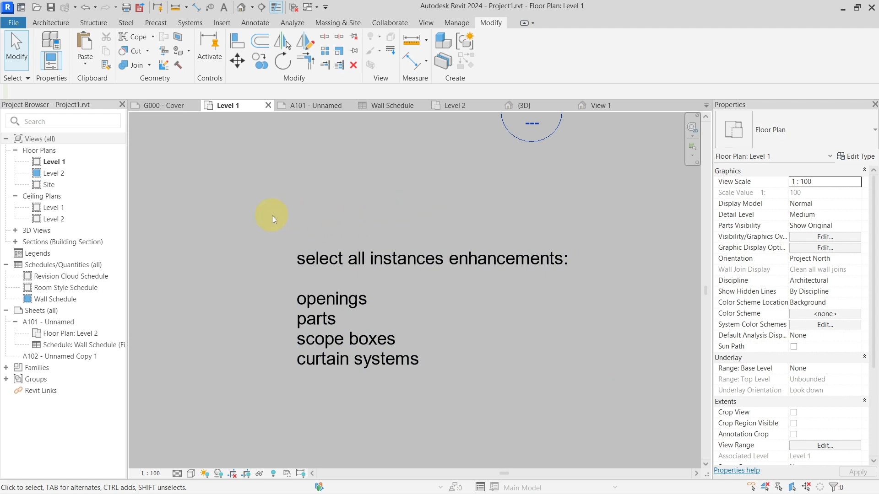
Step: Open sheet A101 - Unnamed and bring its floor plan viewport and wall schedule into view
left_click(67, 324)
double_click(67, 322)
scroll(338, 308, "down", 4)
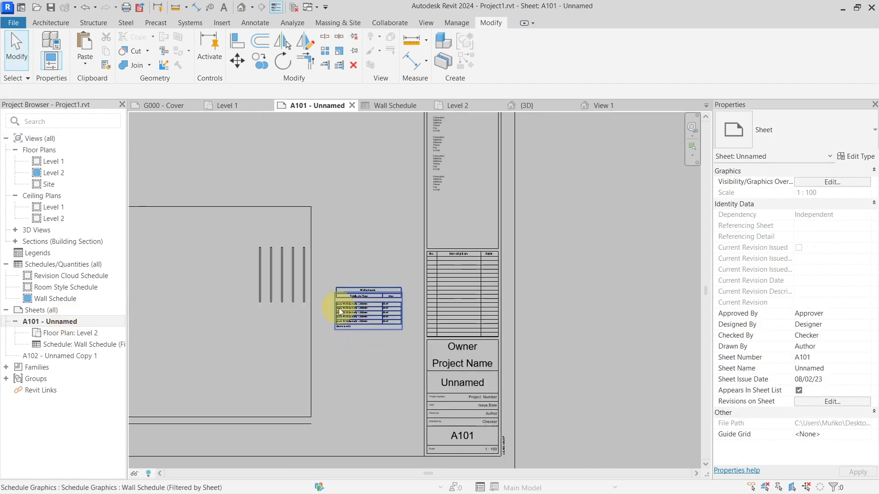
scroll(428, 310, "up", 5)
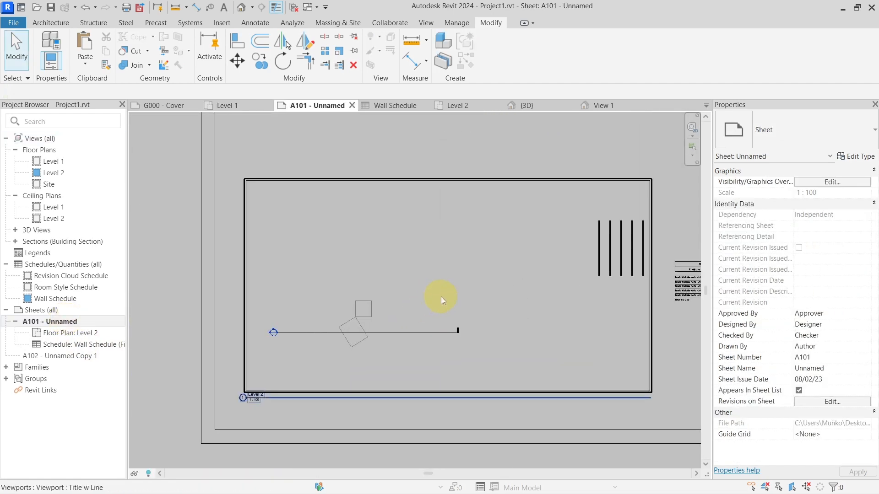
scroll(441, 295, "down", 2)
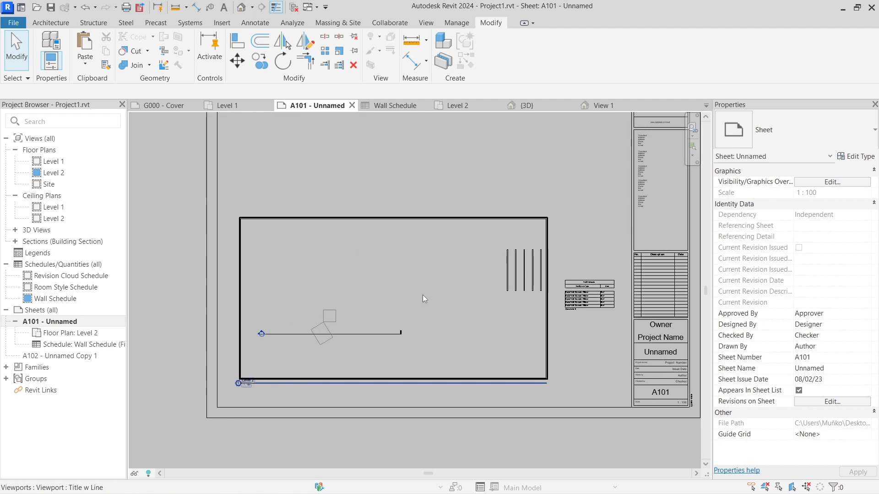
Step: Check the selection and properties of the Level 2 viewport on sheet A101
left_click(429, 308)
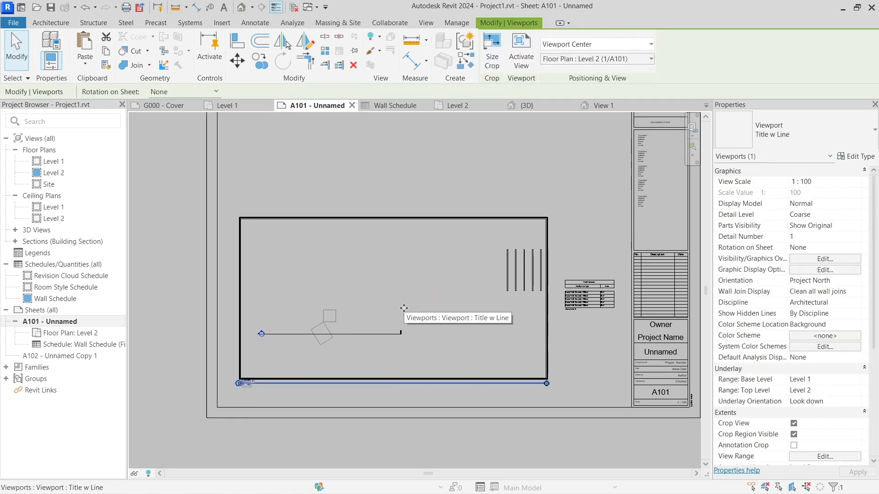
left_click(206, 256)
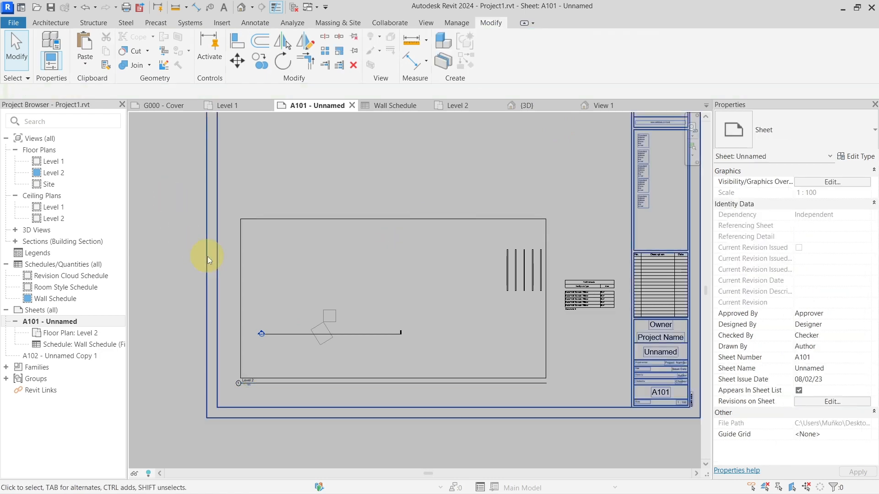
left_click(259, 257)
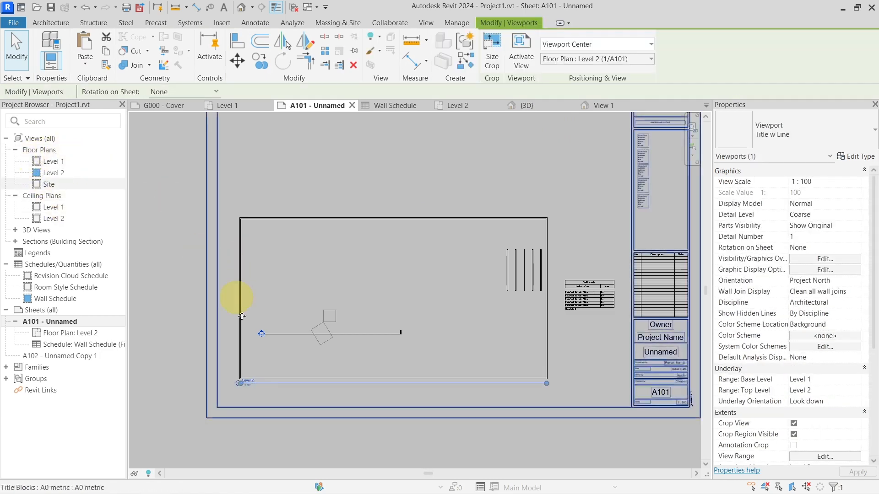
left_click(172, 227)
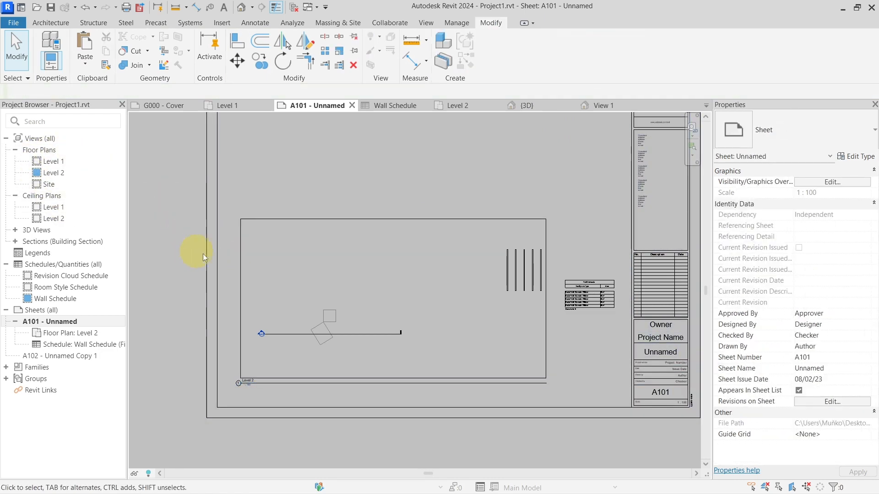
Step: Switch the viewport on sheet A101 to Floor Plan: Level 1, and return it to Floor Plan: Level 2
left_click(251, 254)
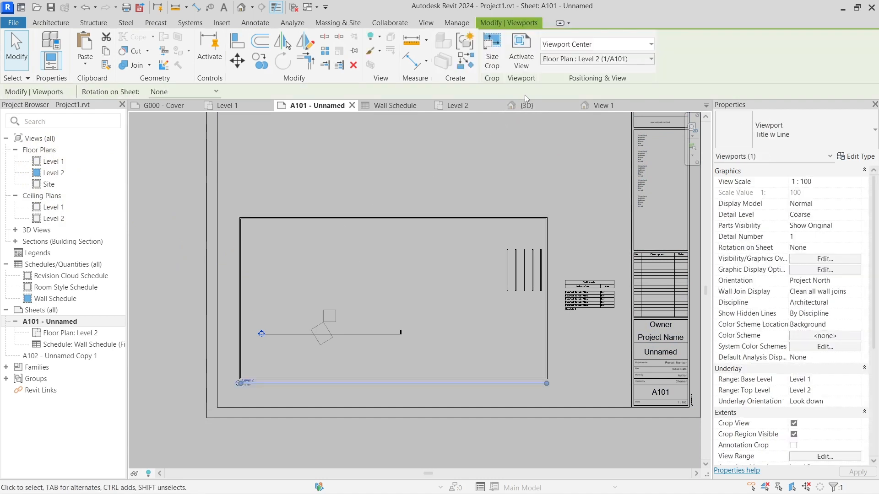
left_click(562, 59)
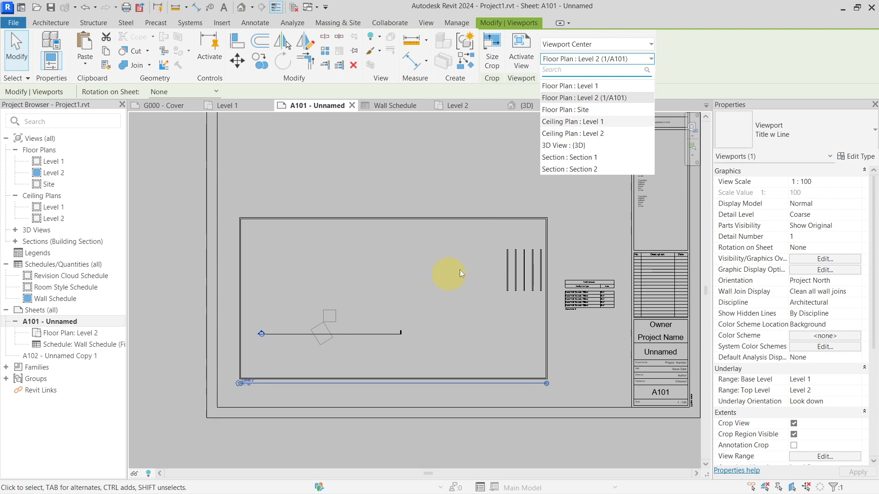
left_click(603, 87)
scroll(409, 269, "down", 4)
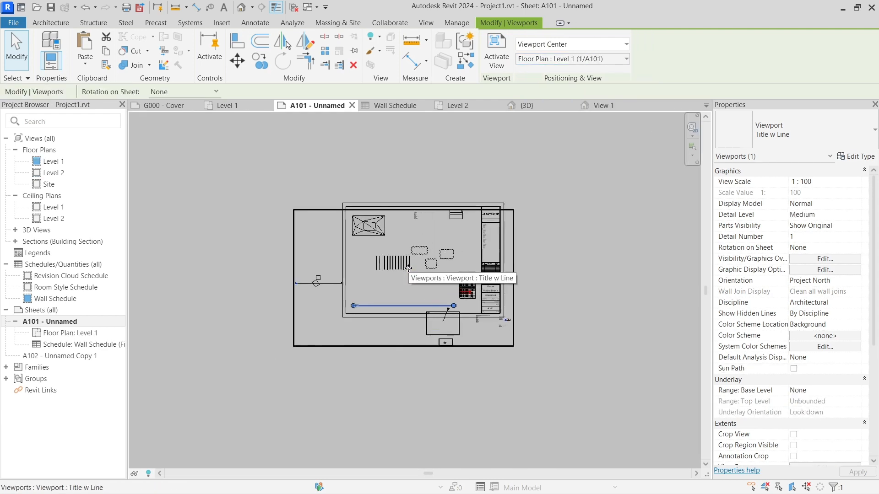
scroll(409, 269, "up", 4)
left_click(572, 59)
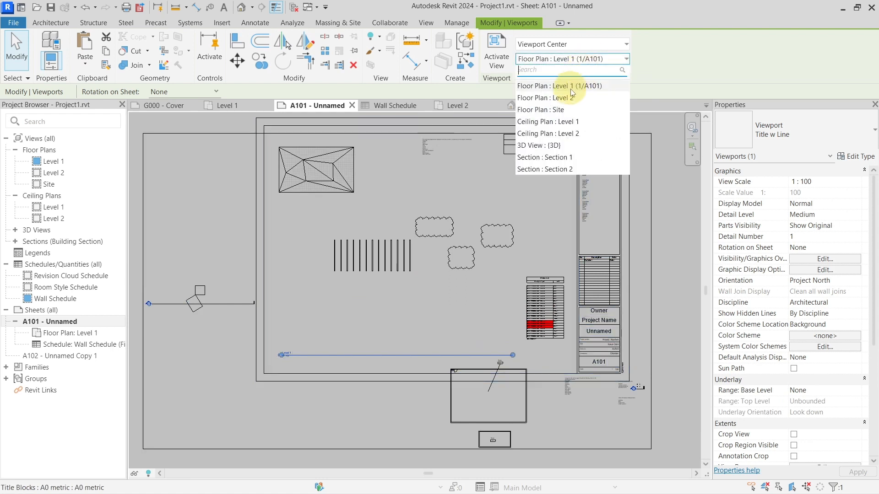
left_click(567, 97)
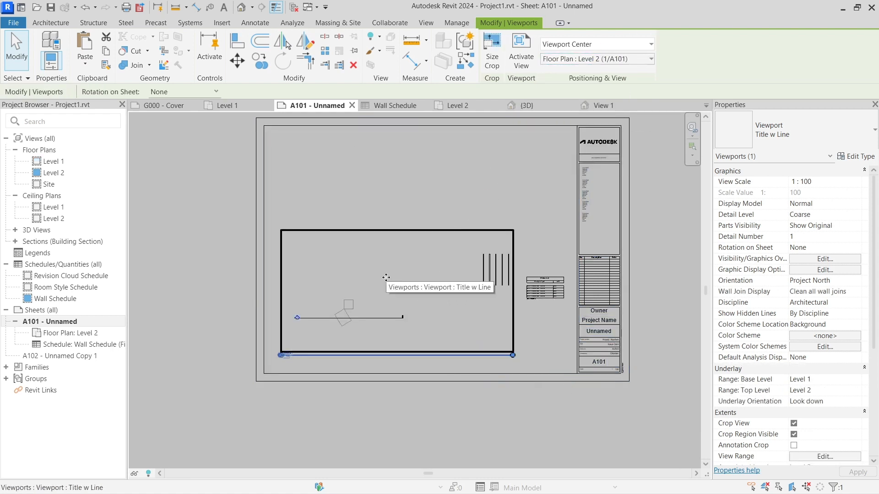
Step: Check the Preserve Title Position parameter and its description in the viewport's type properties, without changing anything
left_click(840, 157)
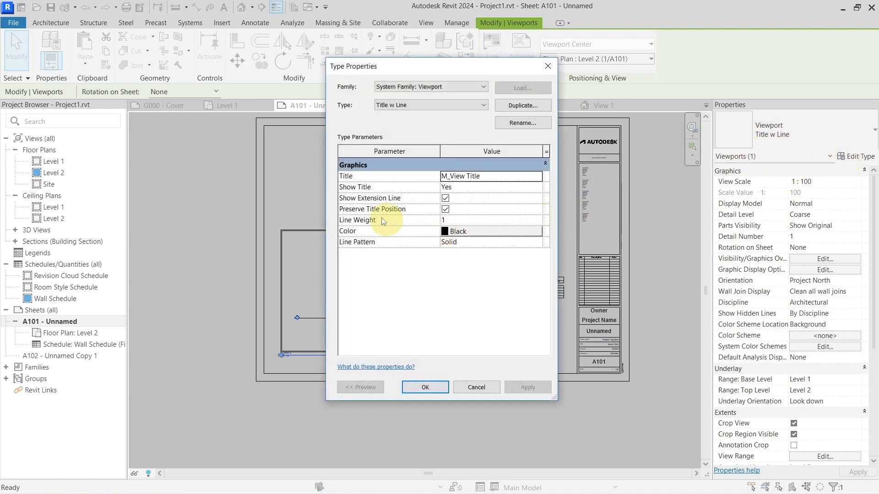
mouse_move(397, 213)
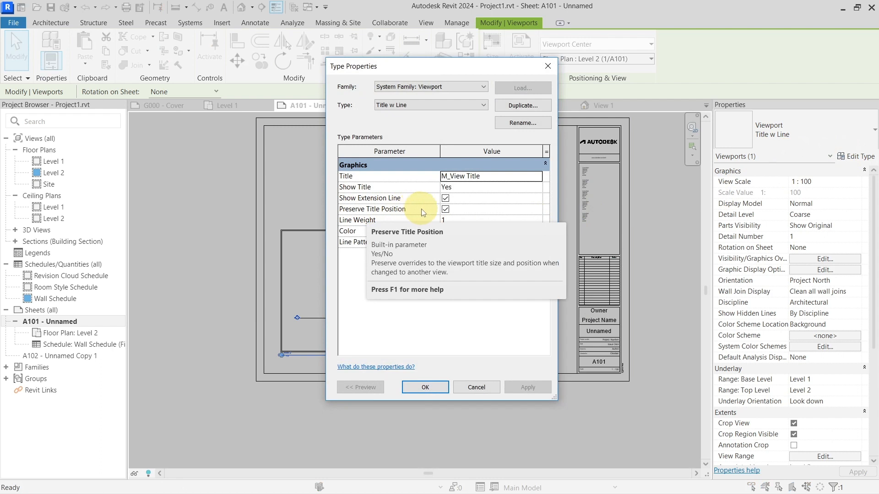
key("Escape")
Step: Examine the Level 2 viewport's title and the full length of its extension line on the sheet
scroll(291, 360, "up", 4)
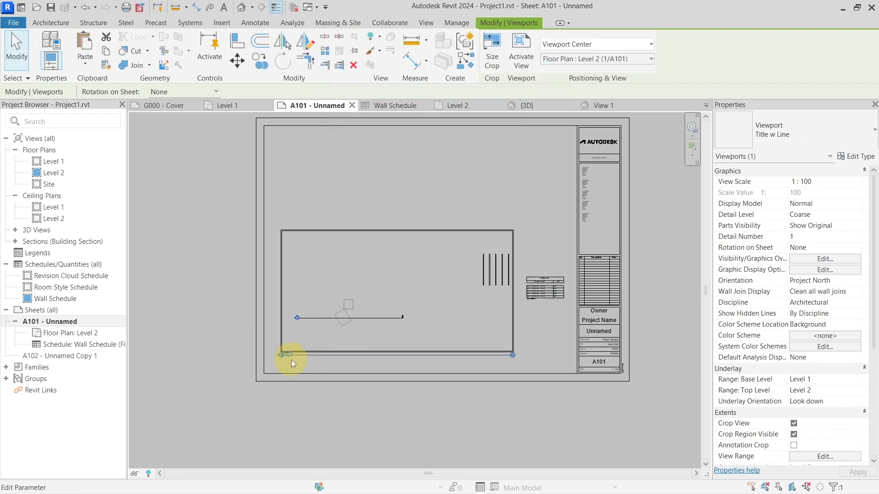
scroll(272, 360, "up", 5)
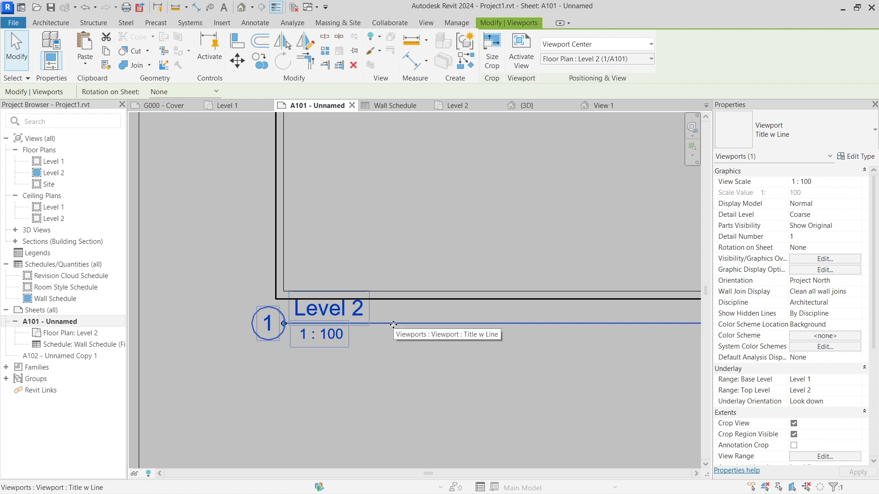
scroll(393, 325, "down", 5)
middle_click_drag(474, 297, 290, 310)
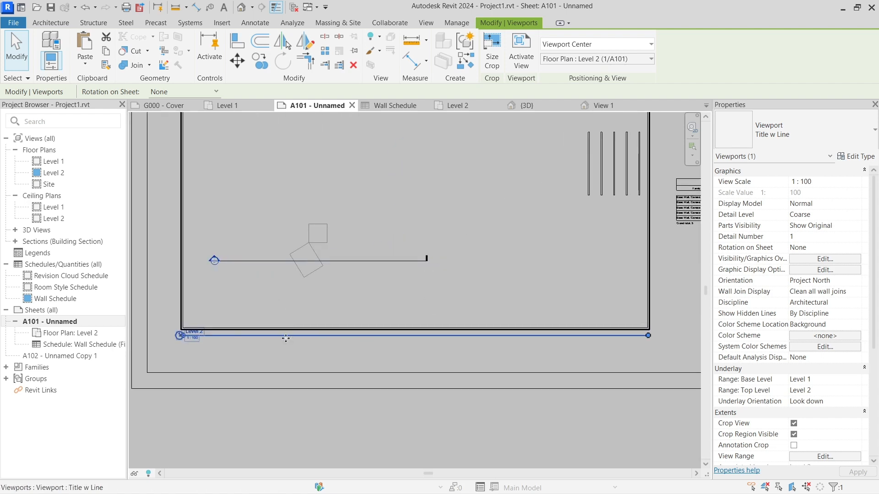
Step: Turn off Preserve Title Position for the Title w Line viewport type
left_click(862, 158)
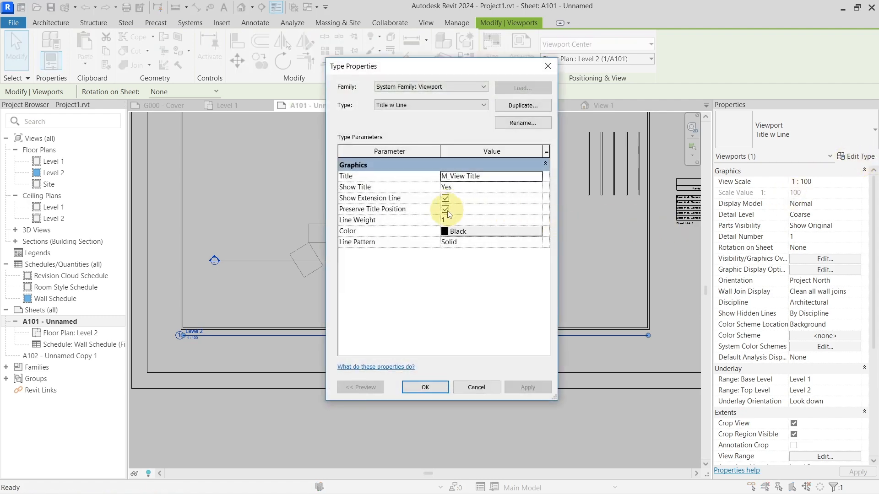
left_click(446, 210)
left_click(411, 386)
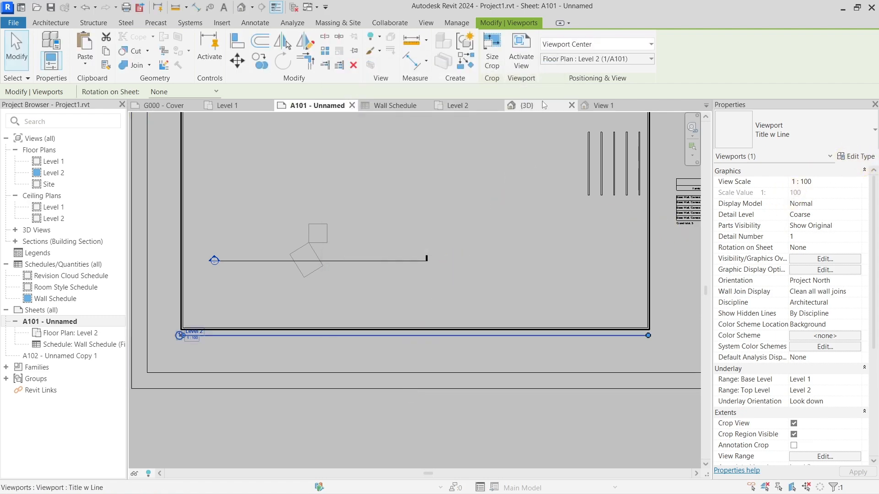
Step: Swap the sheet's viewport to Floor Plan: Level 1 with title preservation off, and return it to Floor Plan: Level 2
left_click(588, 59)
left_click(577, 86)
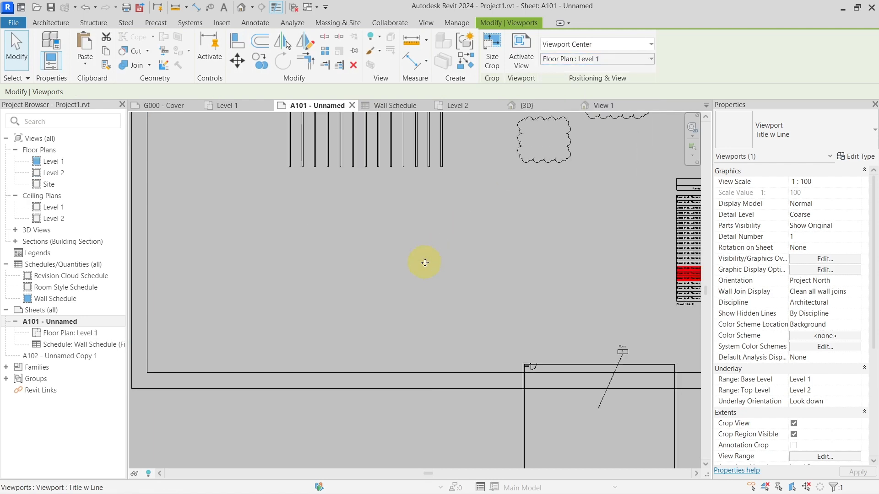
scroll(425, 261, "down", 4)
scroll(425, 262, "down", 1)
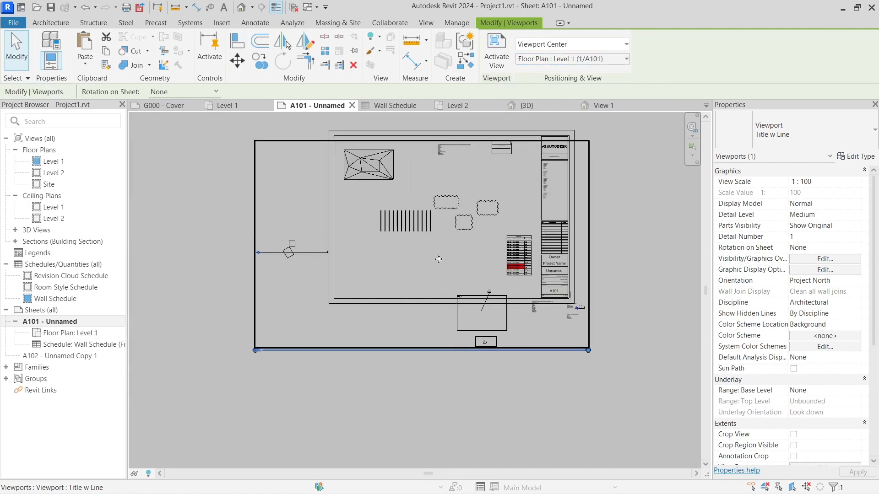
scroll(462, 246, "up", 3)
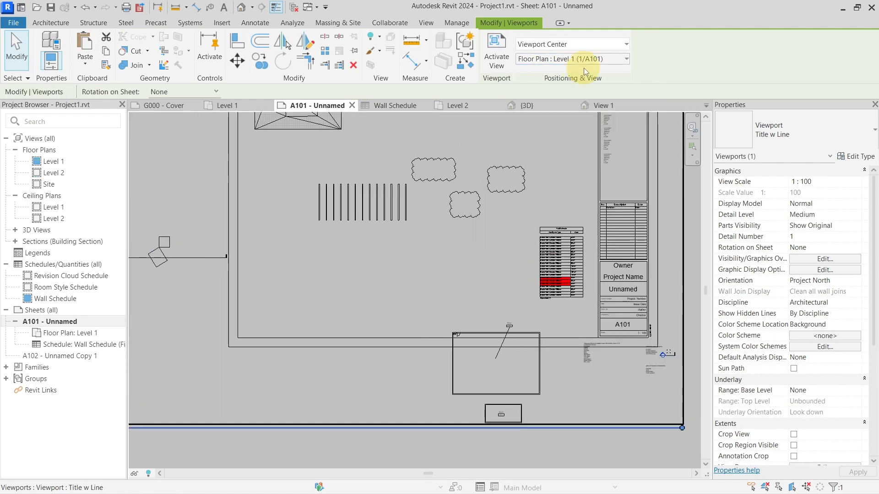
left_click(605, 59)
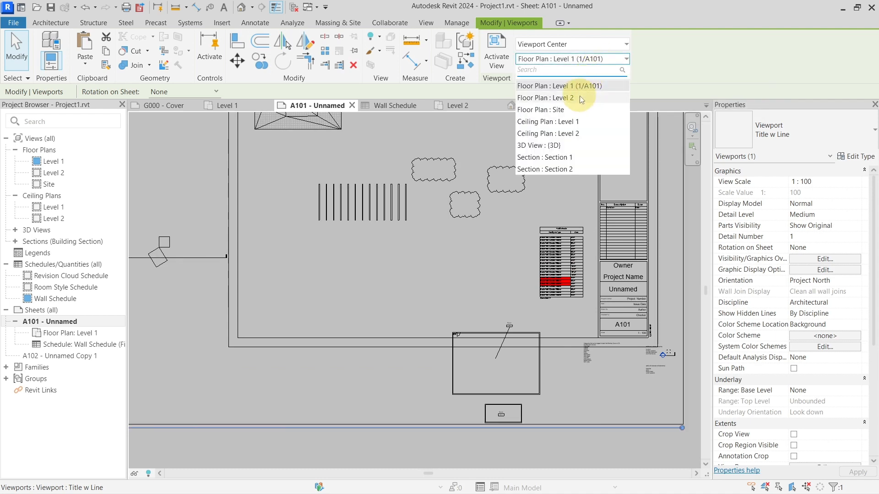
left_click(581, 100)
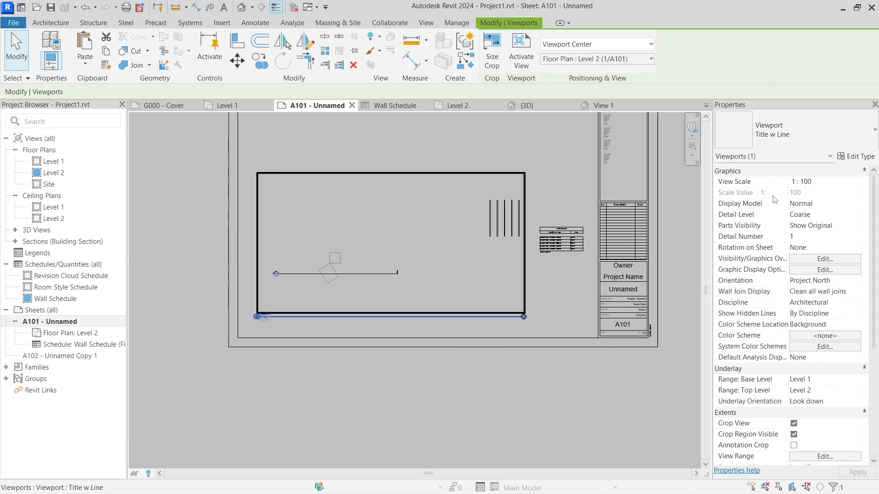
Step: Turn on Preserve Title Position for the Title w Line viewport type
left_click(854, 157)
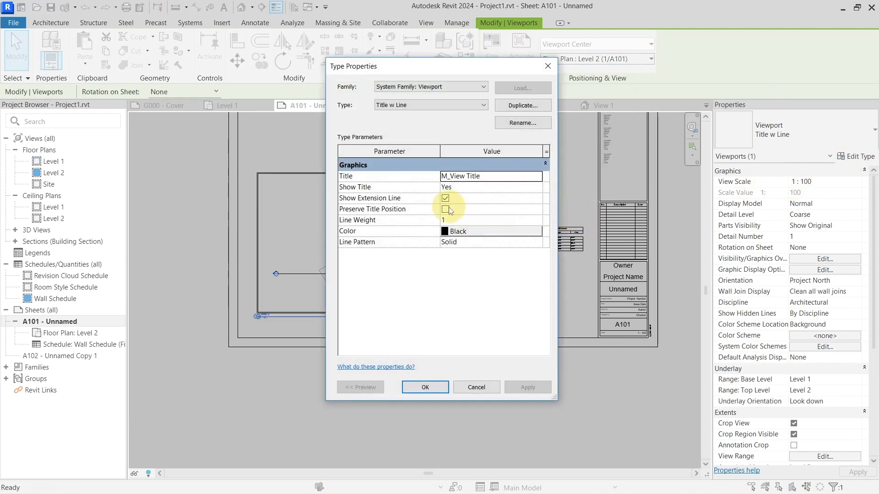
left_click(444, 209)
left_click(420, 385)
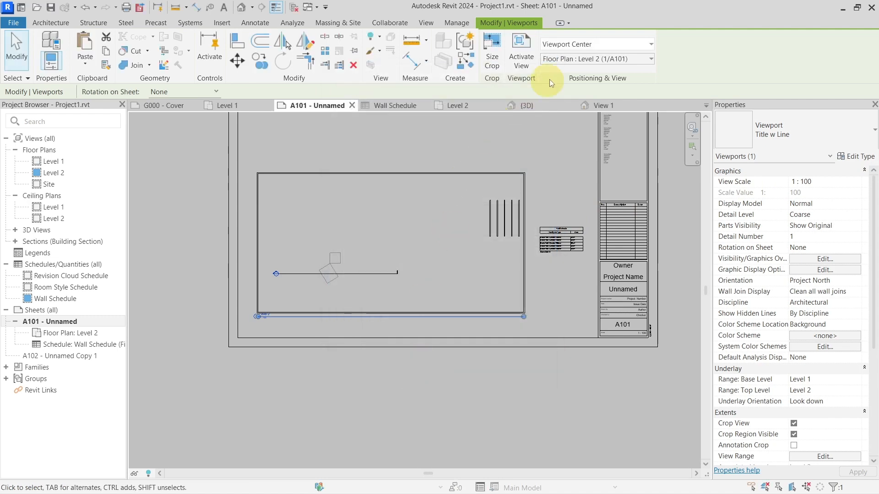
Step: Swap the viewport to Floor Plan: Level 1 with title preservation on, and return it to Floor Plan: Level 2
left_click(567, 65)
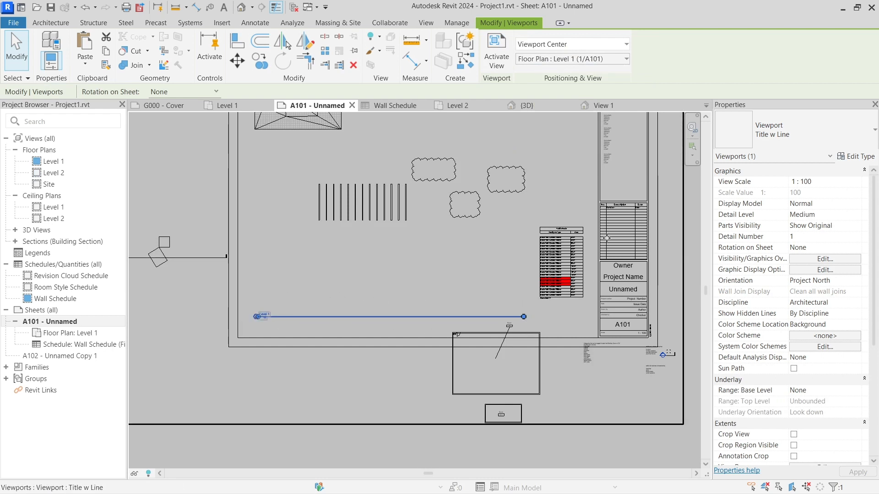
left_click(595, 60)
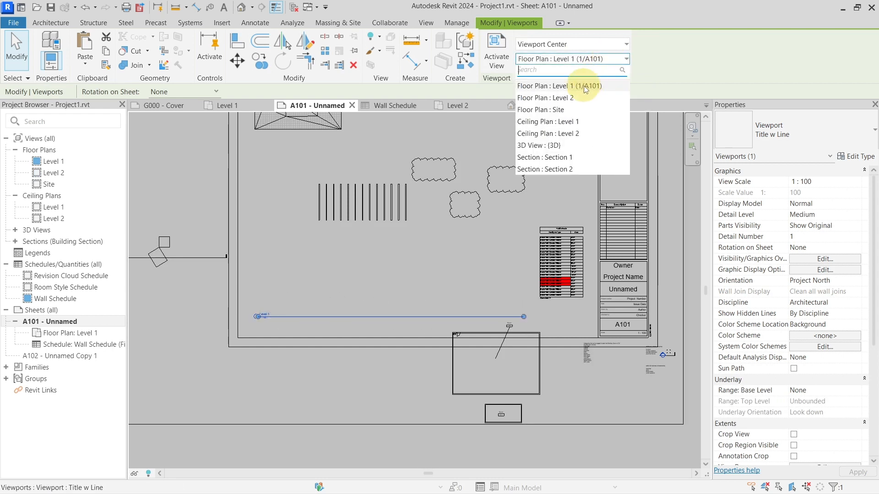
left_click(585, 87)
left_click(595, 59)
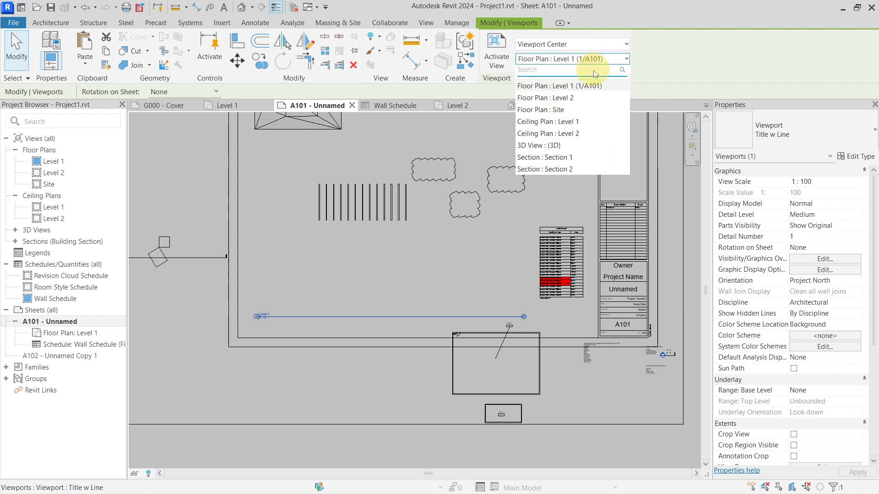
left_click(581, 97)
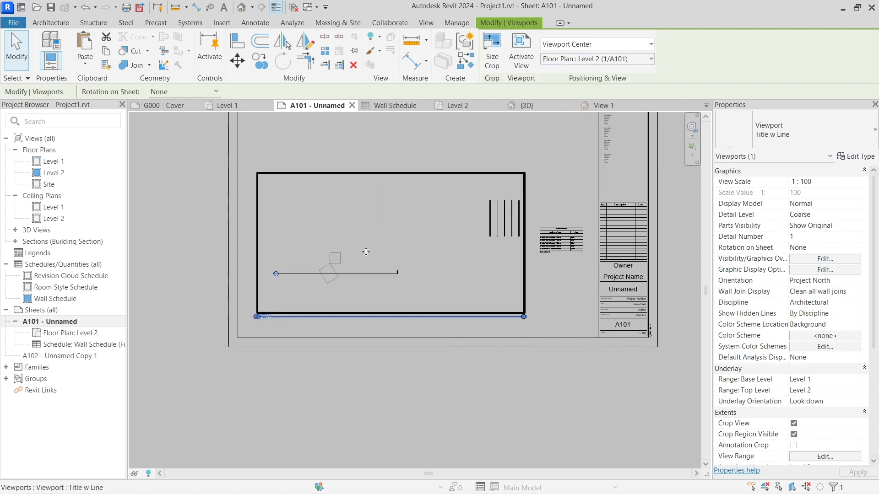
Step: Move the Level 2 viewport, aligned, from sheet A101 to sheet A102 - Unnamed Copy 1, and open that sheet
scroll(366, 252, "up", 2)
scroll(369, 250, "up", 3)
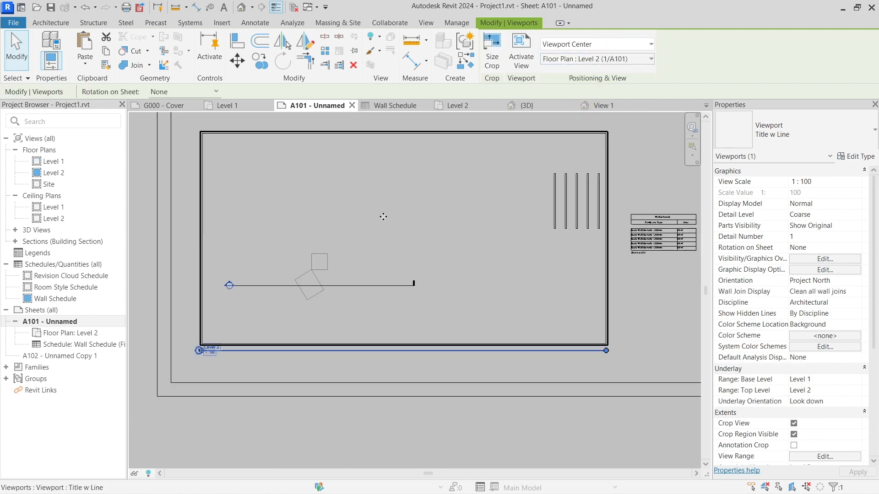
right_click(376, 243)
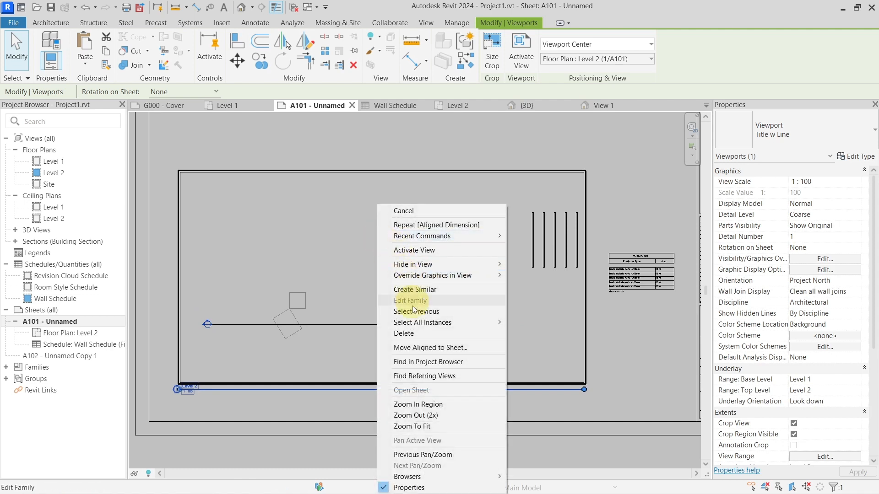
left_click(426, 351)
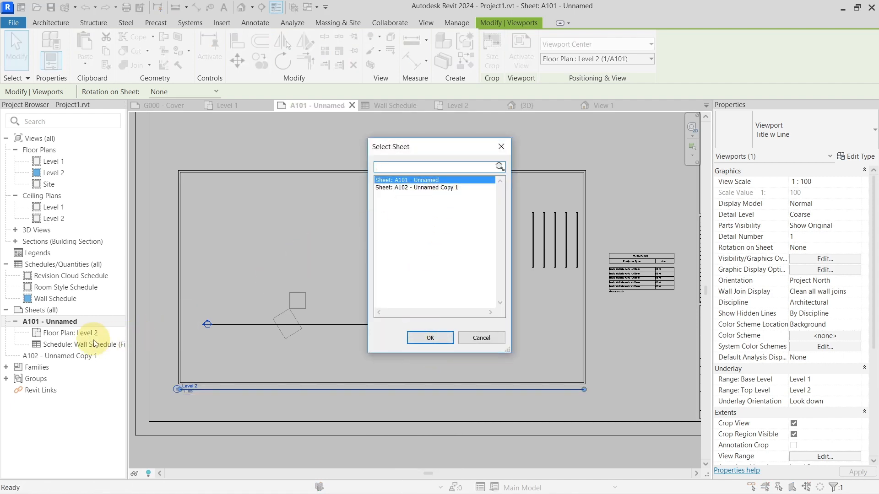
left_click(409, 188)
left_click(422, 339)
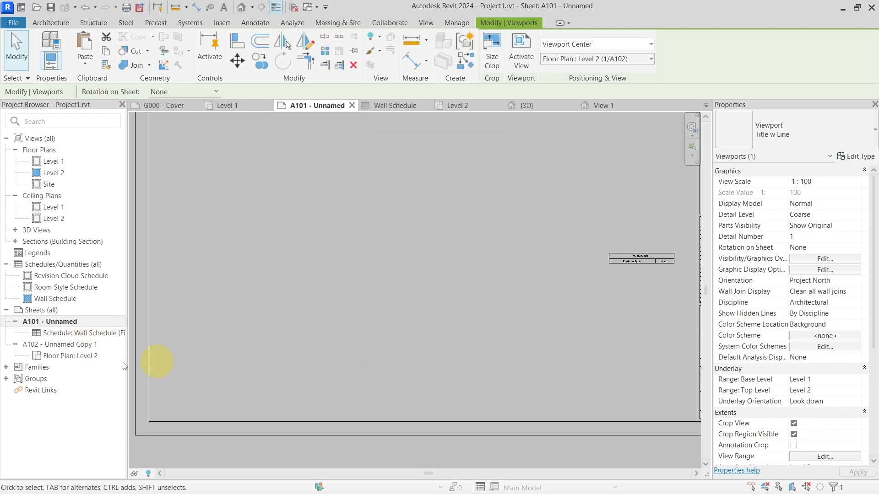
left_click(90, 347)
double_click(92, 348)
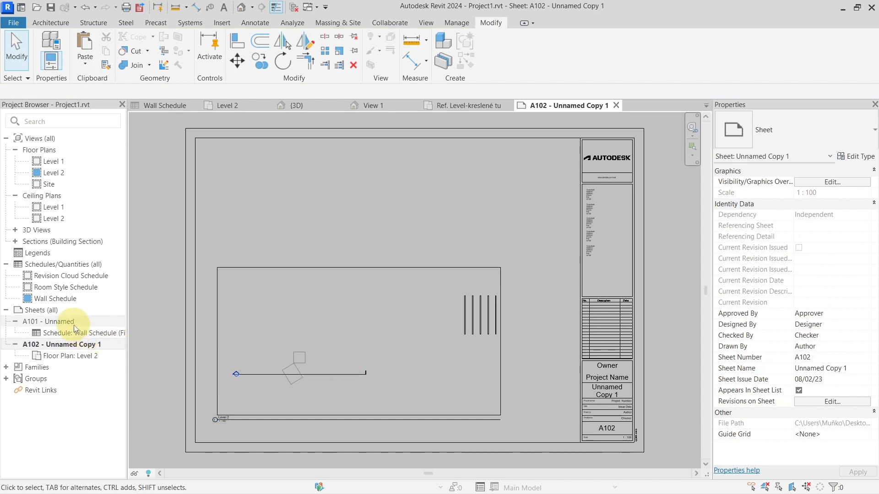
Step: Move the Level 2 viewport, aligned, back to sheet A101 - Unnamed and open that sheet
right_click(263, 349)
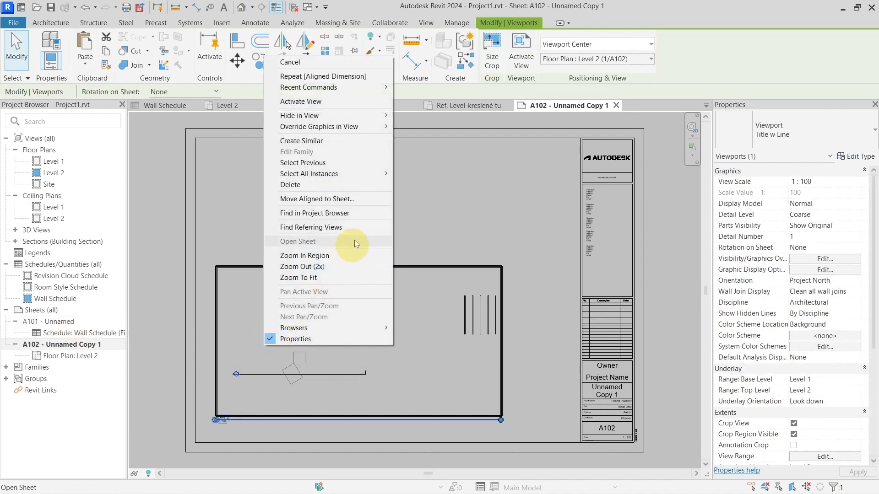
left_click(364, 202)
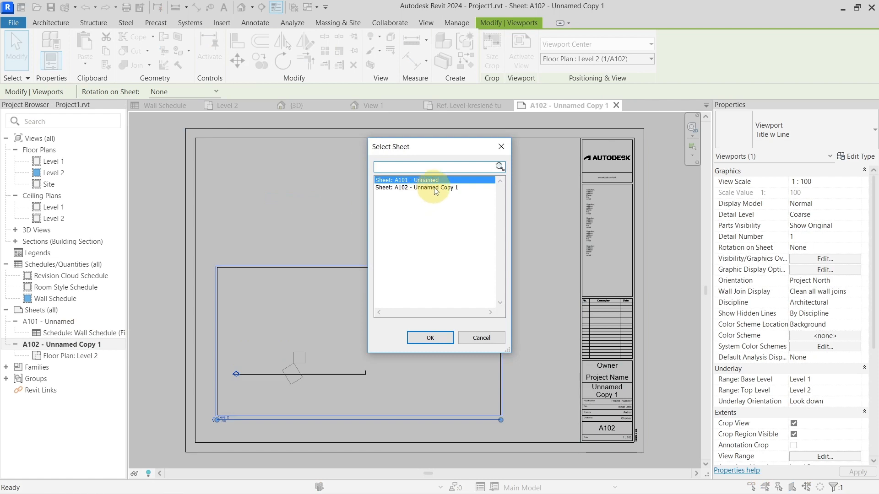
left_click(430, 337)
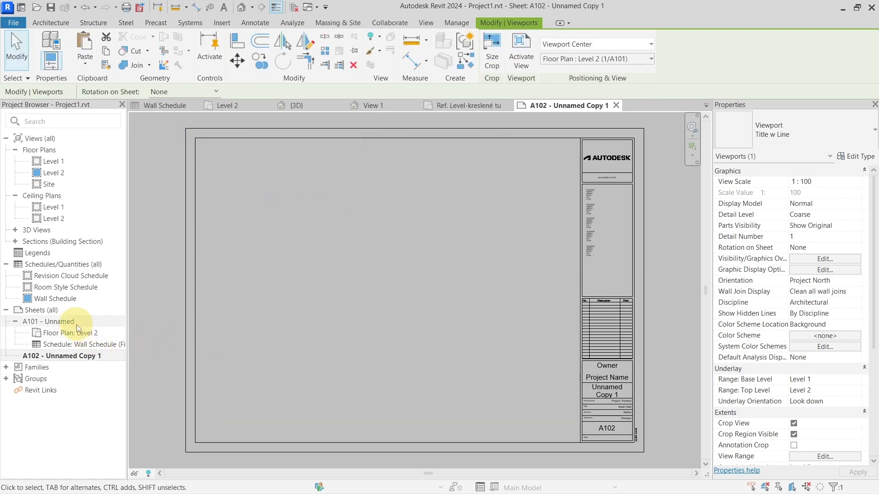
double_click(76, 325)
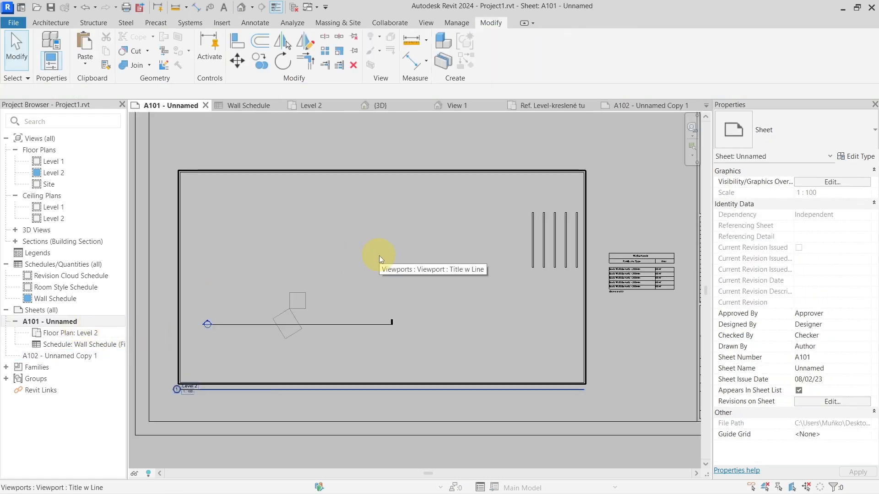
Step: Open the Level 1 floor plan and select the imported Drawing1.dwg shapes on the section line
double_click(70, 161)
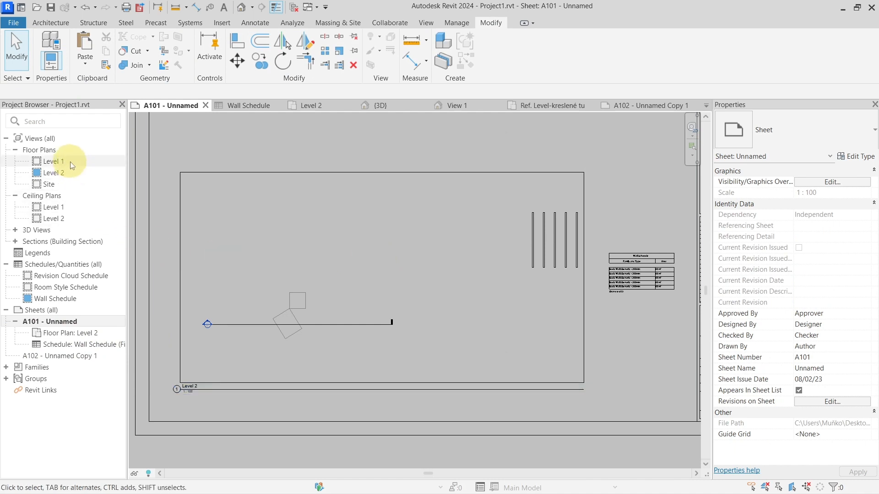
scroll(359, 279, "down", 6)
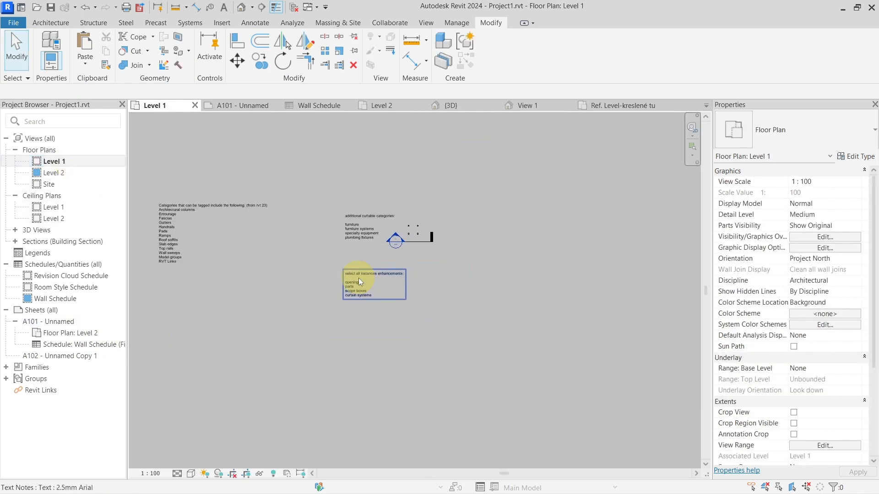
scroll(358, 278, "down", 2)
middle_click_drag(336, 244, 600, 266)
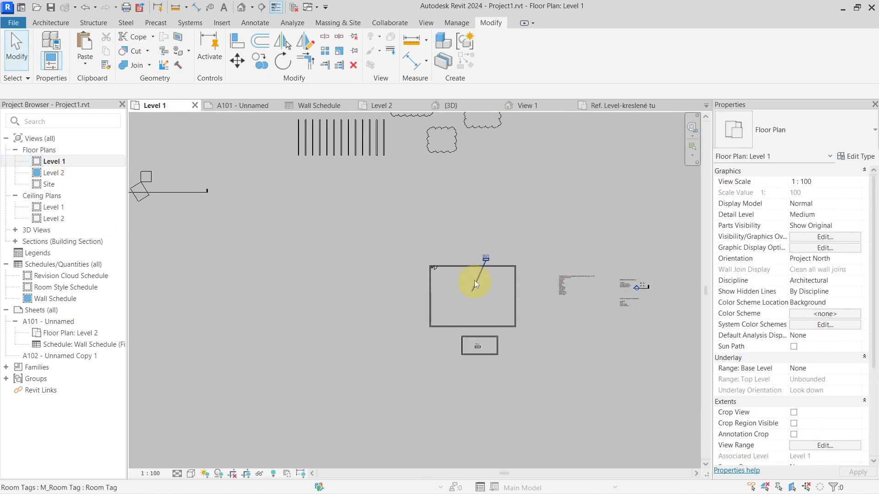
middle_click_drag(291, 191, 571, 271)
scroll(445, 265, "up", 4)
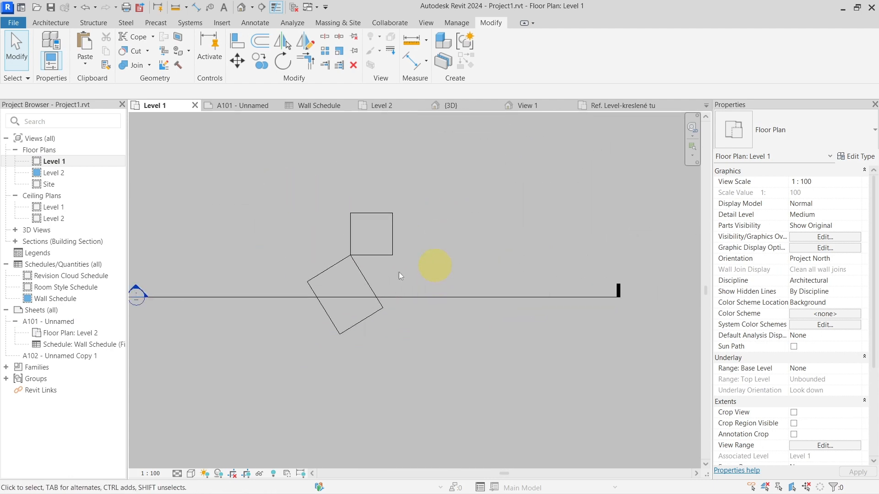
left_click(369, 249)
middle_click_drag(405, 229, 436, 245)
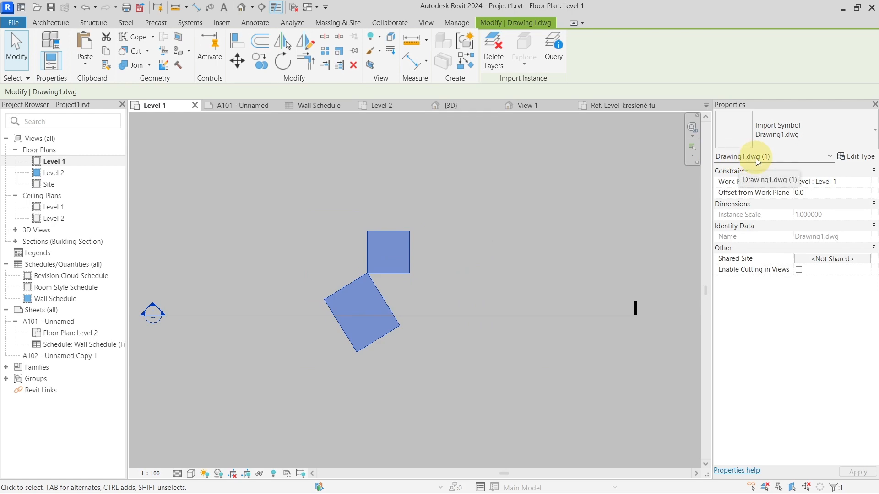
Step: Examine the imported Drawing1.dwg geometry in the {3D} view
left_click(451, 106)
scroll(490, 282, "down", 2)
middle_click_drag(251, 219, 404, 260)
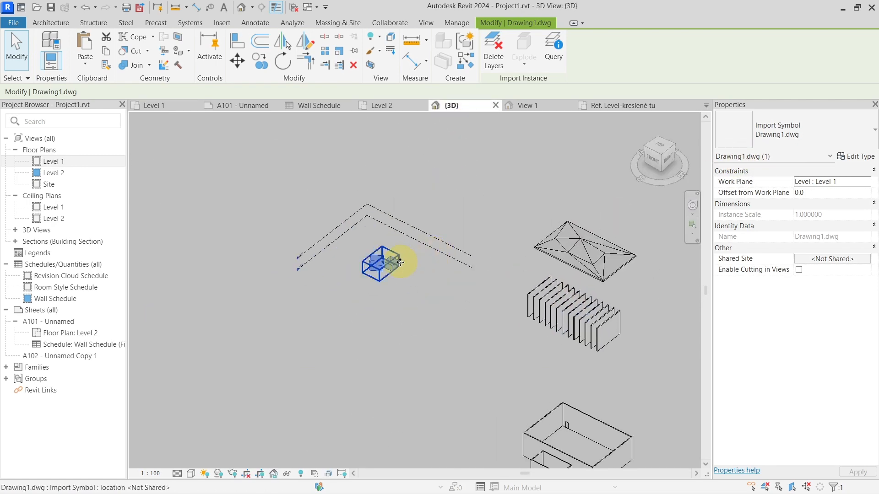
scroll(394, 268, "up", 7)
left_click(469, 323)
left_click(428, 261)
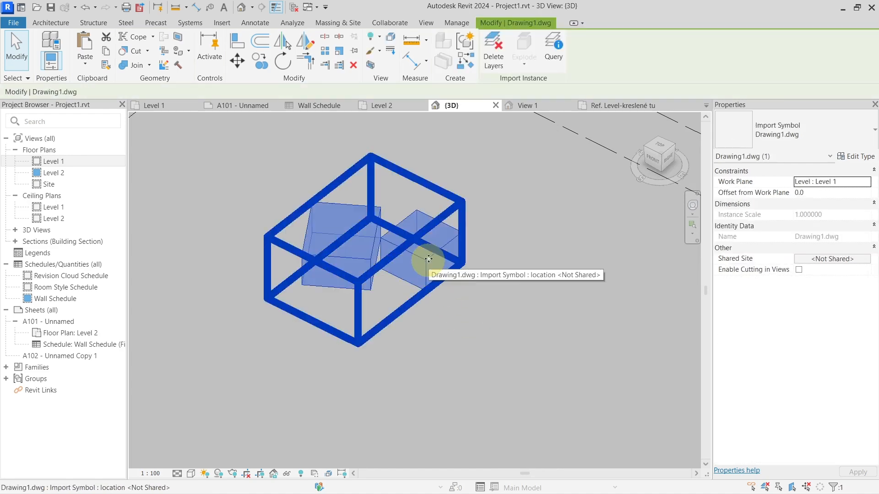
left_click(488, 202)
Step: In the Level 1 floor plan, turn on Enable Cutting in Views for the imported Drawing1.dwg
left_click(174, 107)
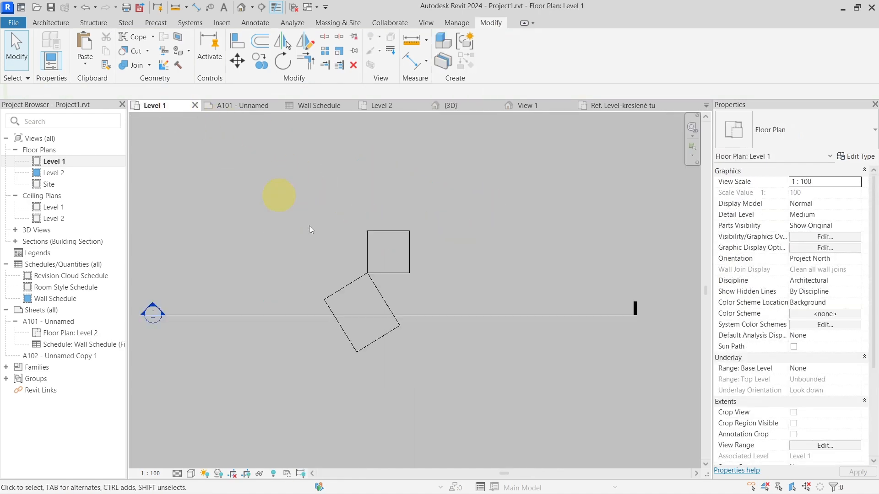
left_click(385, 262)
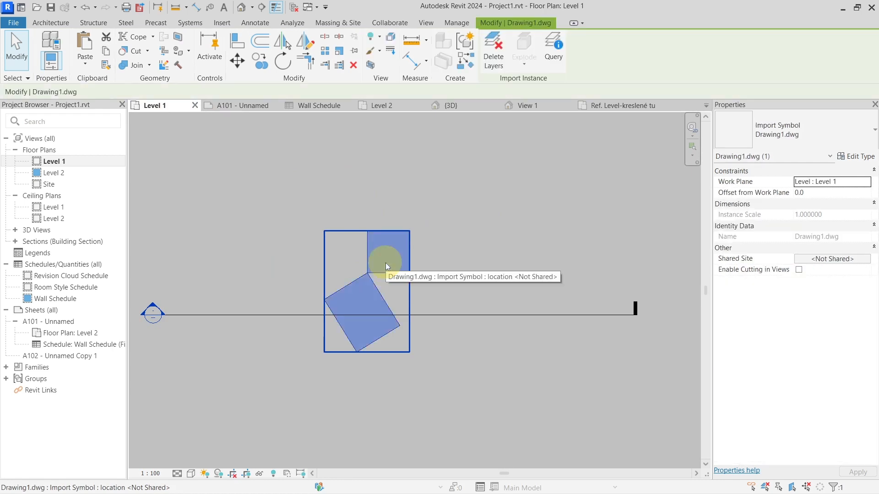
scroll(386, 262, "up", 2)
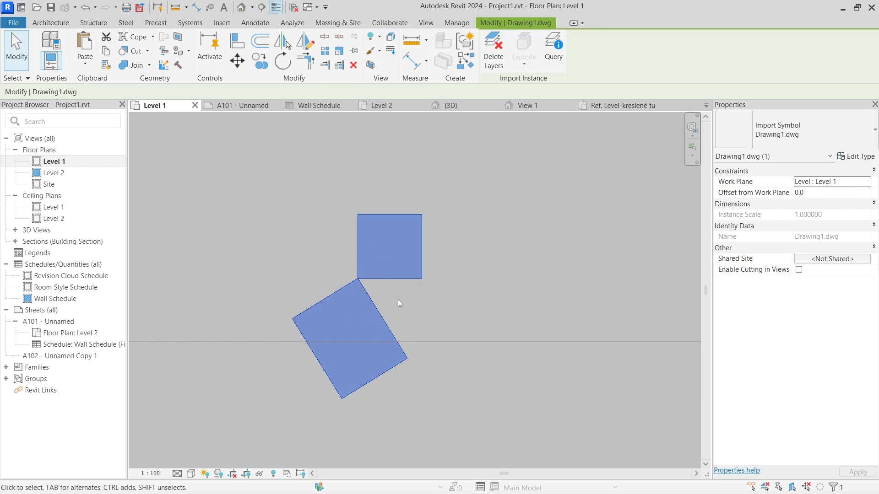
left_click(462, 244)
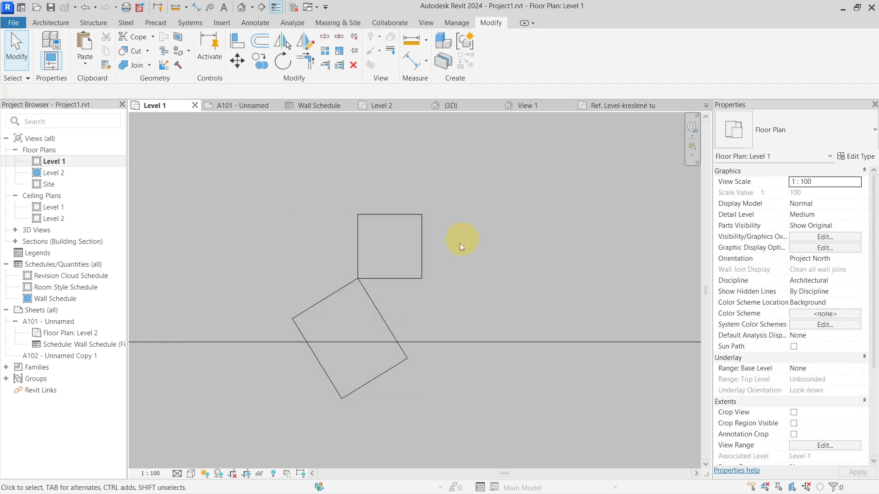
left_click(402, 277)
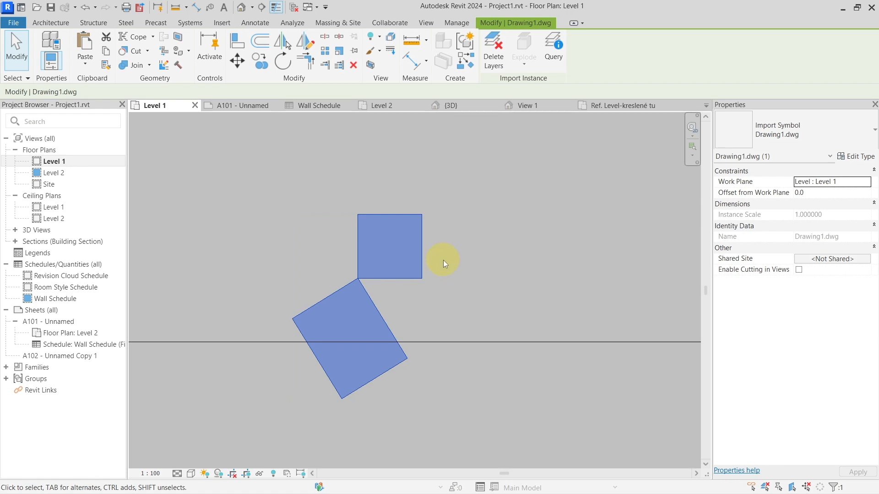
left_click(453, 260)
left_click(414, 263)
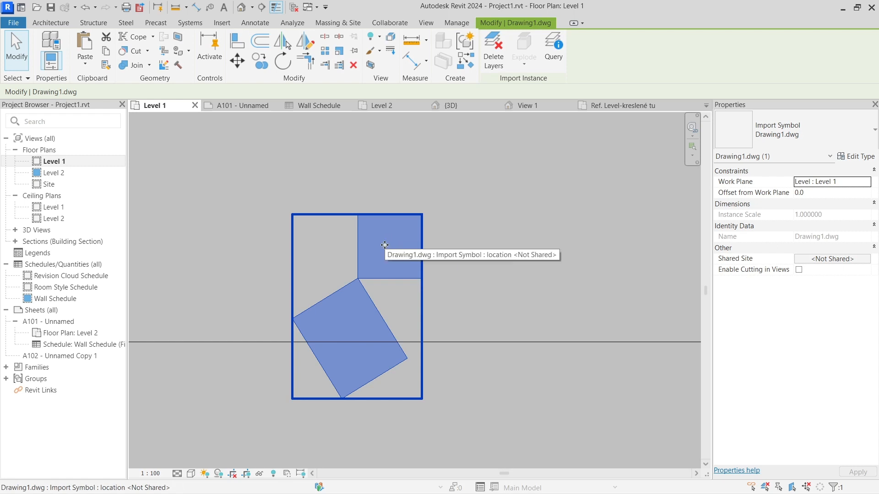
left_click(651, 265)
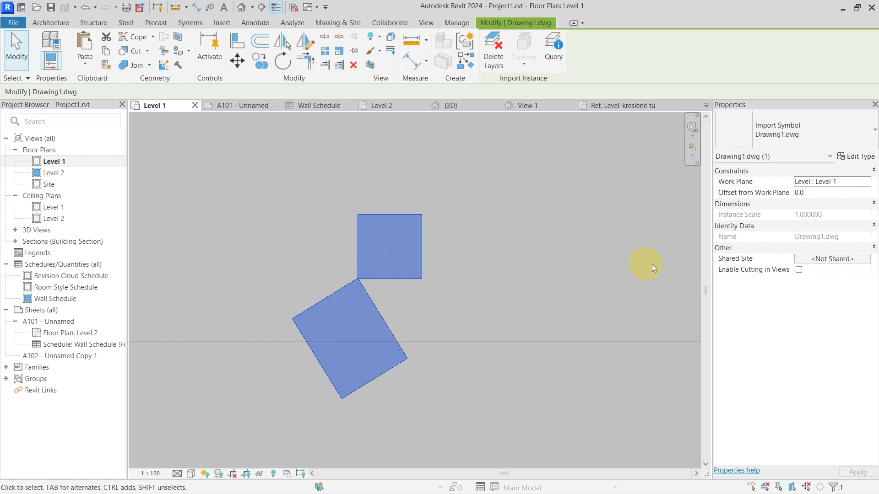
left_click(799, 271)
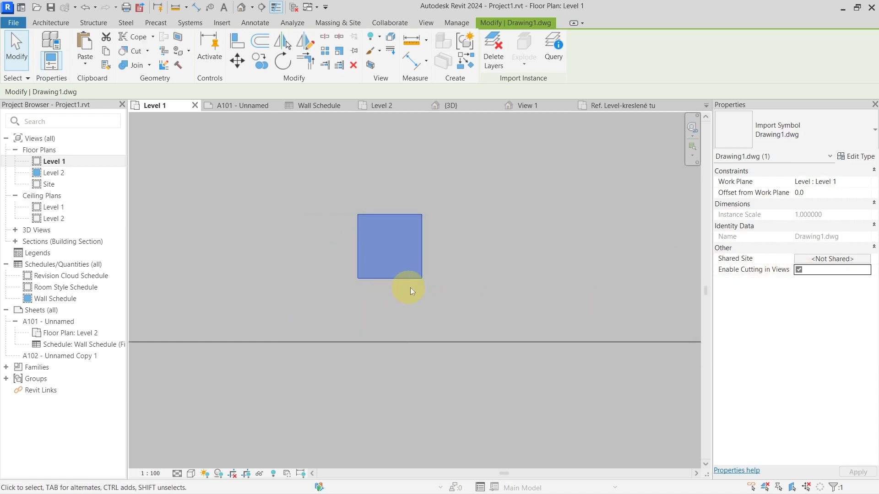
Step: Turn off Enable Cutting in Views for the imported Drawing1.dwg and deselect it
left_click(798, 269)
left_click(400, 313)
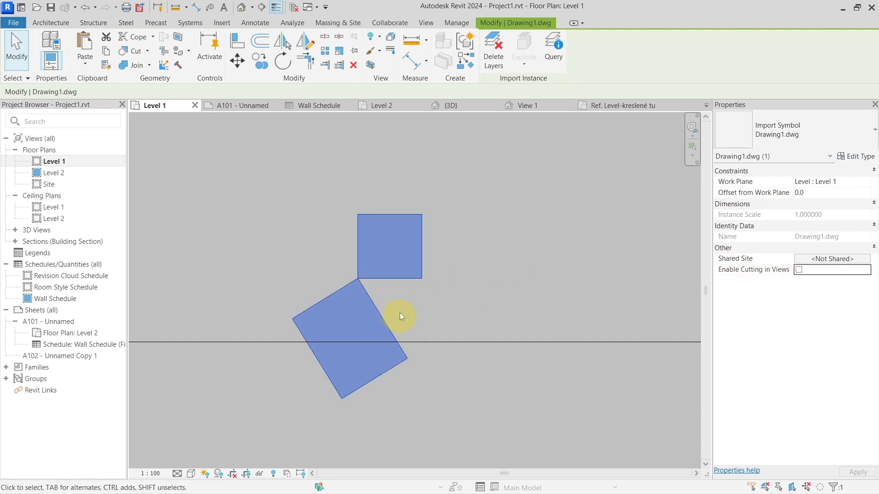
left_click(405, 304)
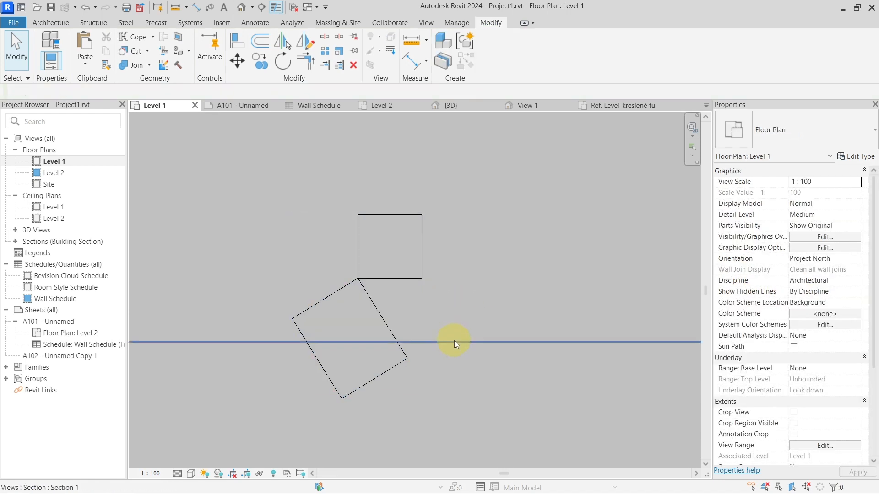
Step: Go to the Section 1 view and draw a horizontal reference plane about 2350 mm above Level 1, beside the imported shapes
right_click(466, 340)
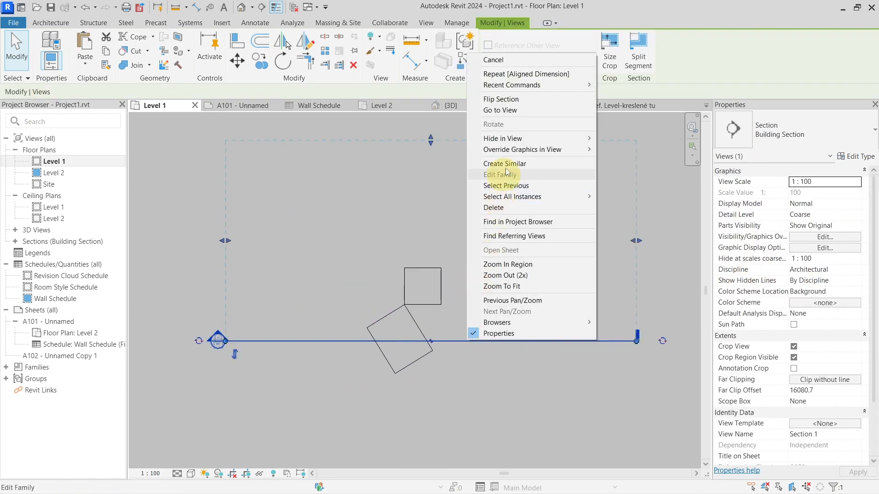
left_click(513, 111)
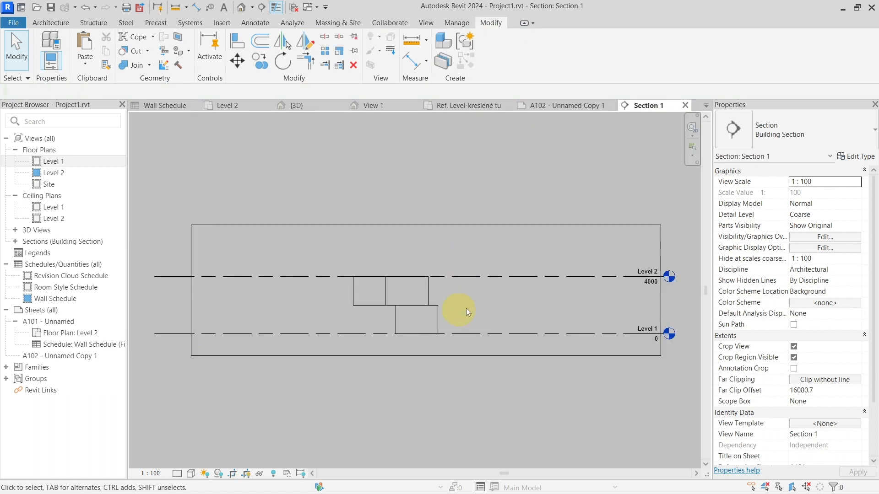
left_click(59, 24)
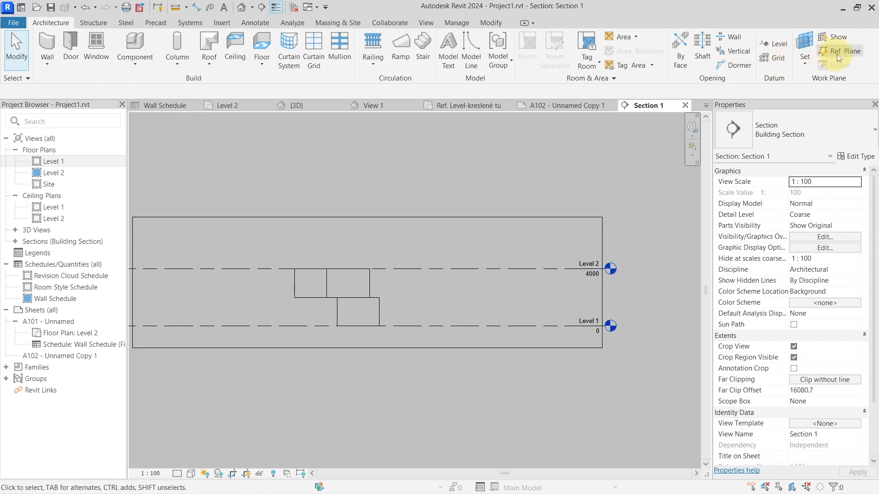
scroll(454, 301, "up", 3)
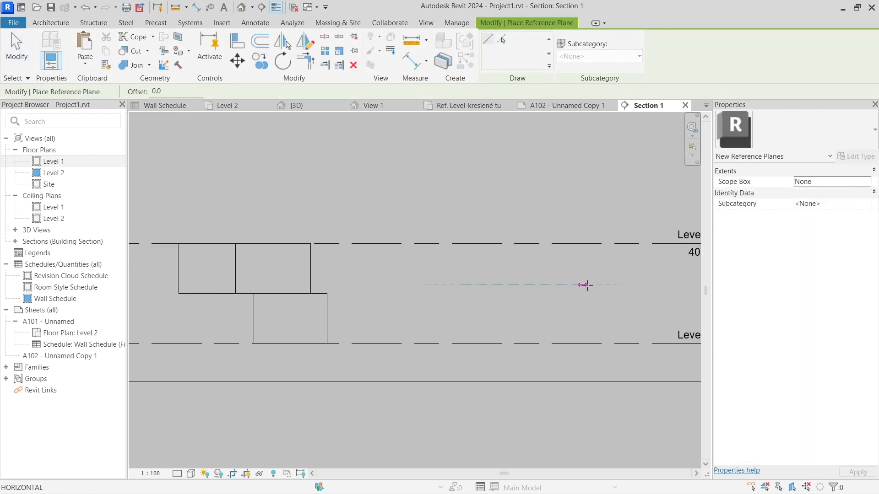
left_click(591, 284)
key("Escape")
key("Escape")
Step: Name the horizontal reference plane between Level 1 and Level 2 "11"
left_click(575, 298)
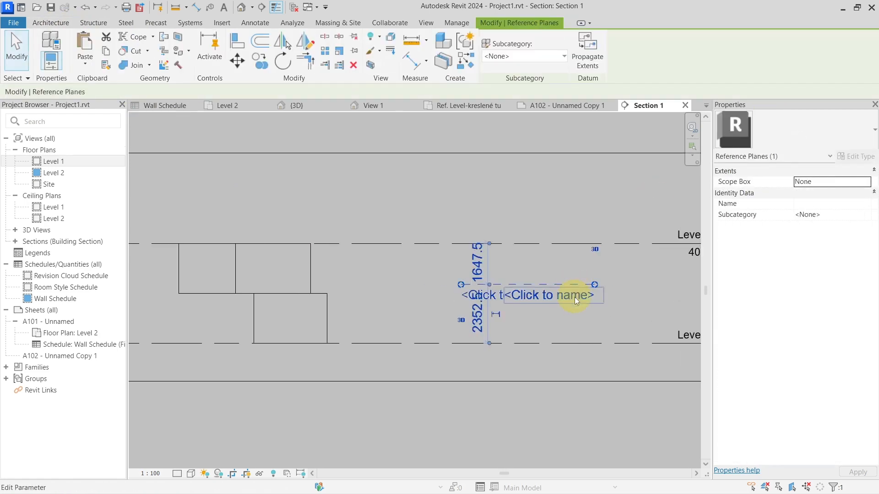
left_click(575, 297)
type("11")
key("Return")
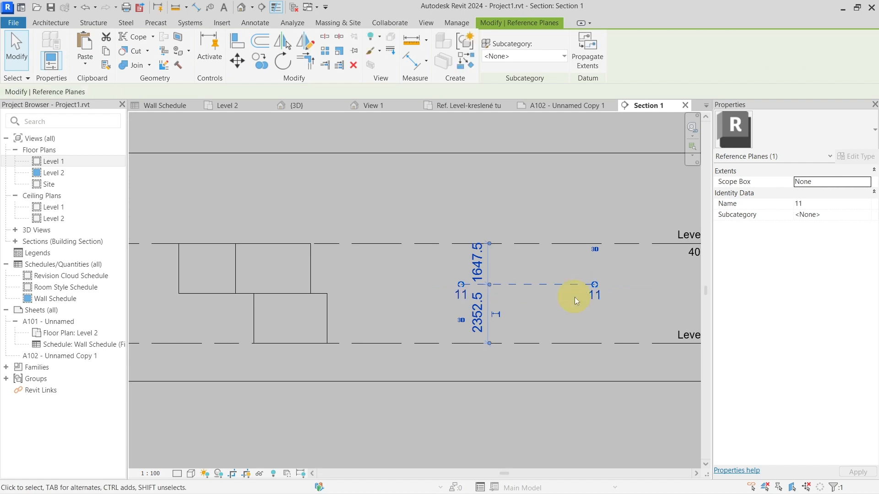
middle_click_drag(575, 298, 458, 293)
scroll(471, 294, "up", 2)
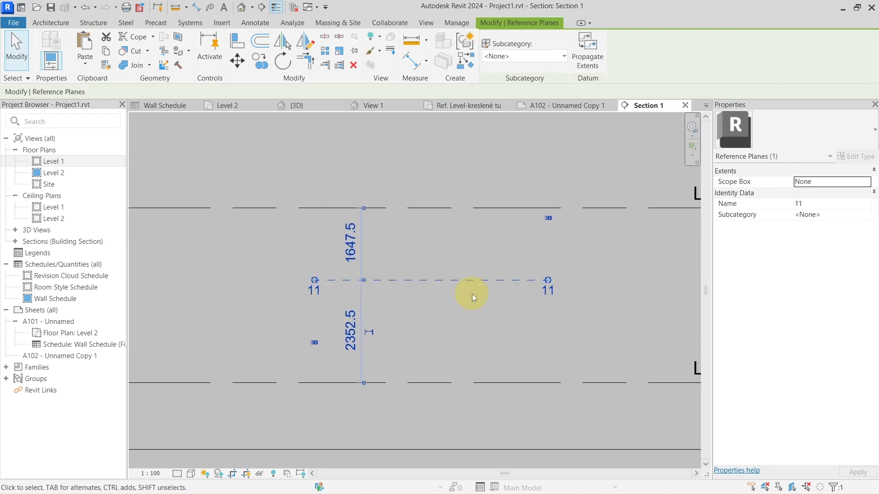
left_click(472, 294)
left_click(471, 280)
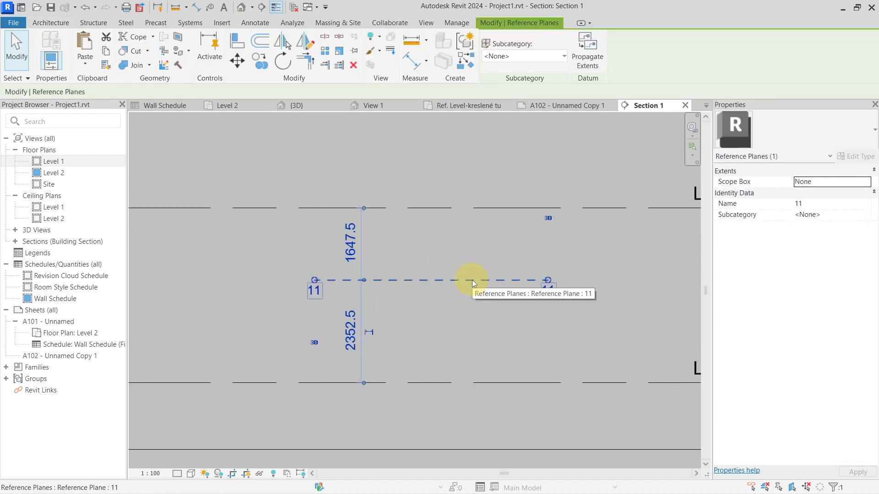
left_click(472, 304)
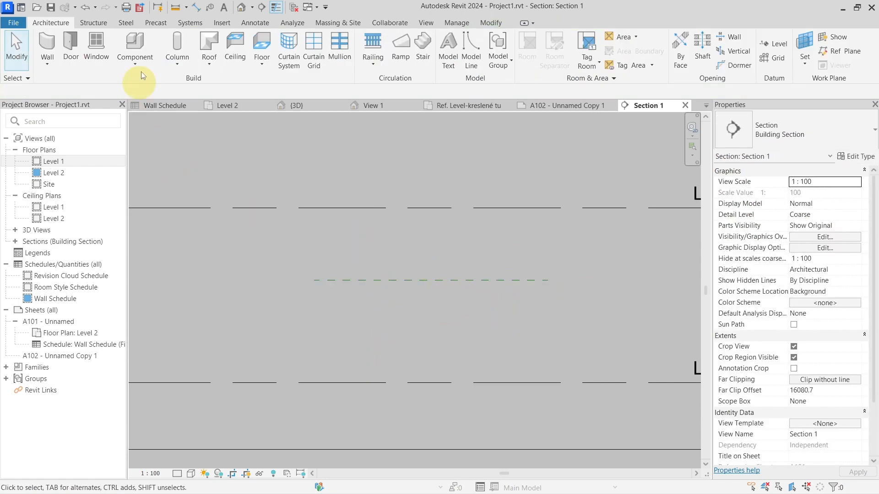
Step: Examine the Place at options offered when linking a CAD file, including the named reference plane, and cancel the link
left_click(221, 23)
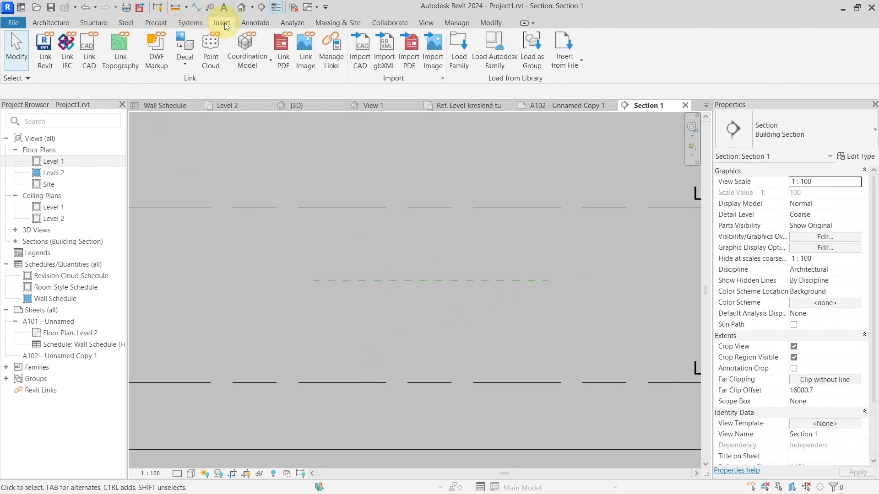
left_click(90, 59)
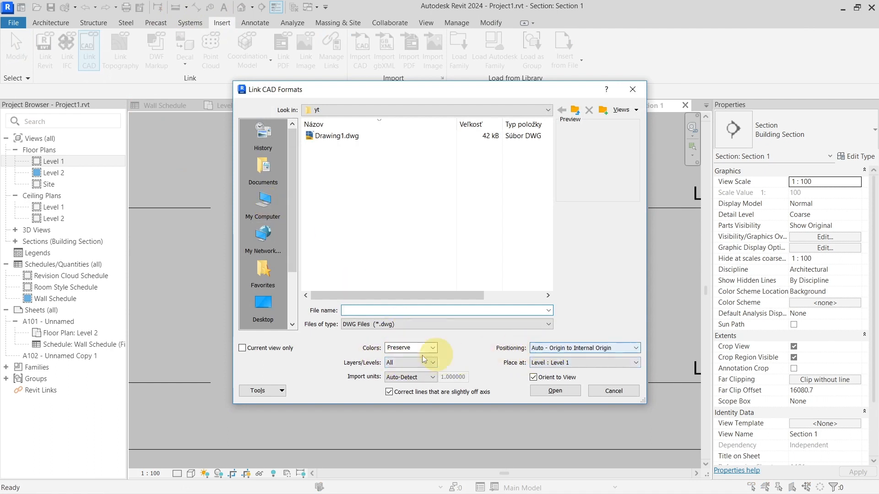
left_click(547, 363)
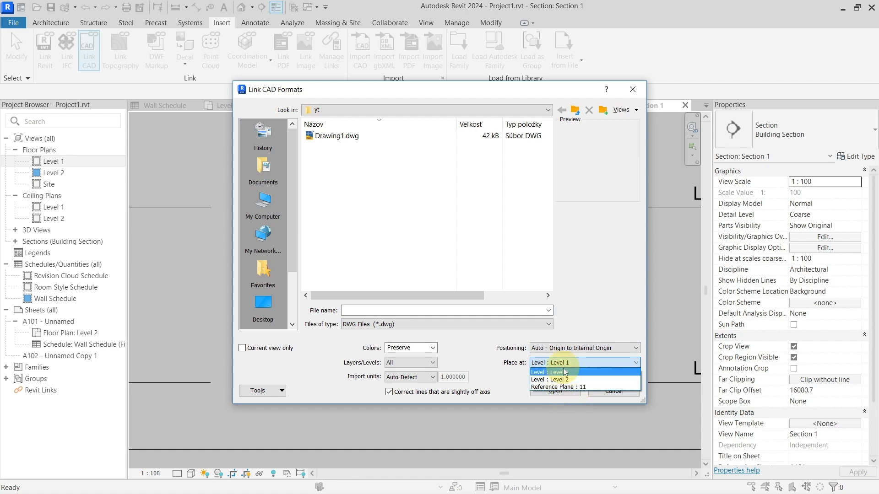
left_click(548, 371)
key("Escape")
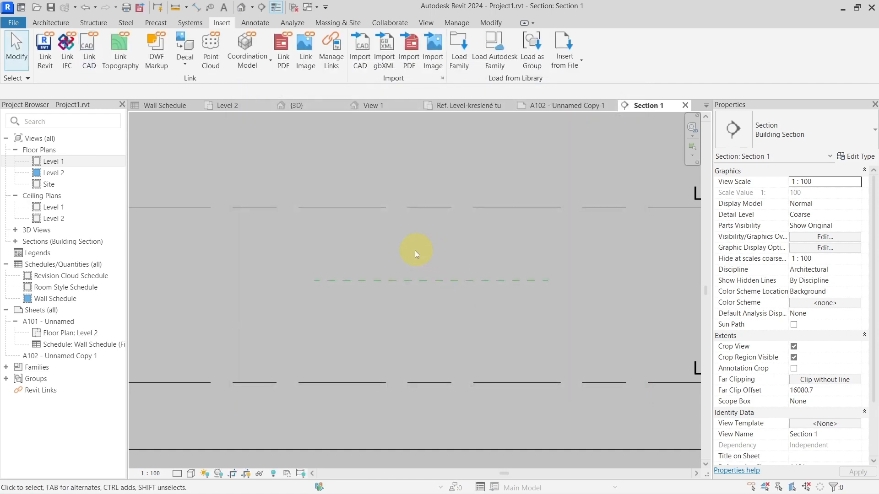
Step: In the Level 1 floor plan, displace the three leftmost parallel walls as a set by about -7085 mm in X and 10784 mm in Y
scroll(446, 305, "down", 3)
middle_click_drag(554, 270, 293, 306)
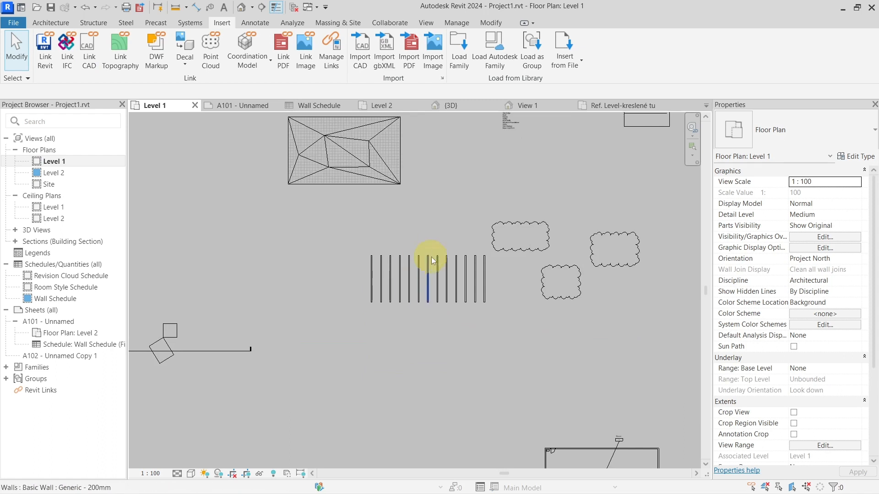
scroll(434, 251, "up", 5)
scroll(432, 202, "down", 1)
middle_click_drag(432, 202, 393, 231)
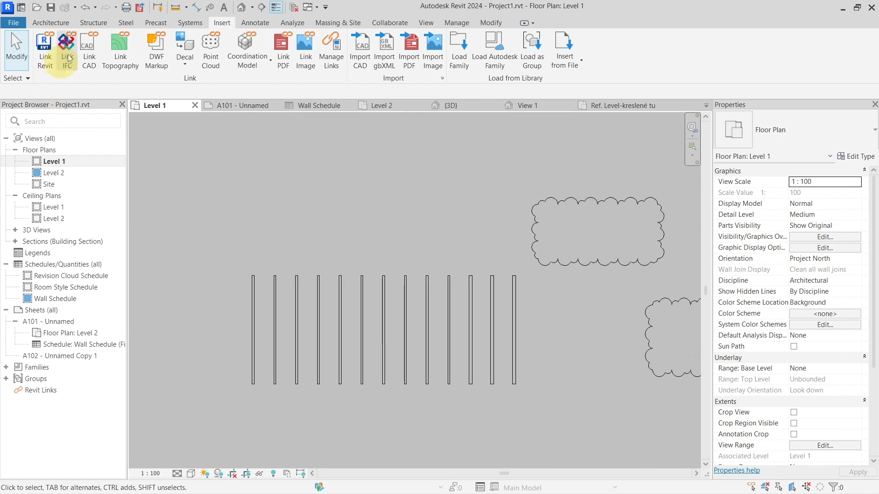
left_click(464, 23)
left_click(485, 23)
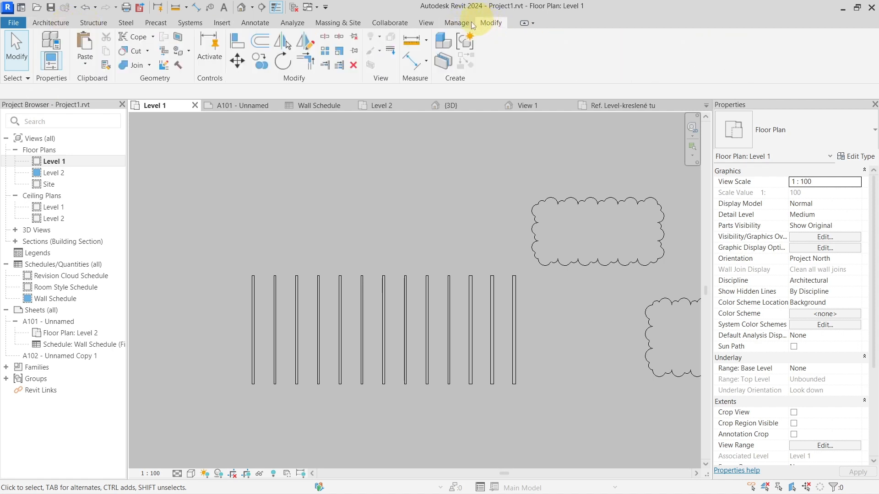
left_click_drag(221, 234, 262, 391)
middle_click_drag(275, 257, 345, 224)
left_click_drag(300, 216, 380, 358)
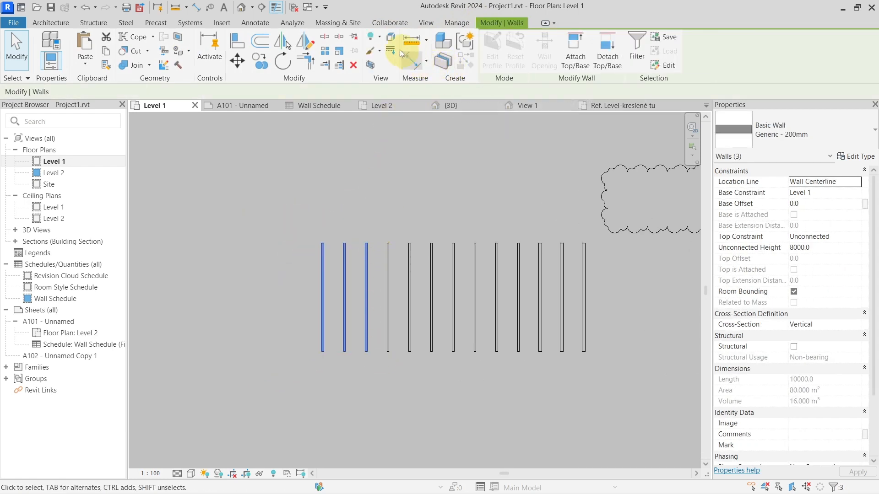
left_click(391, 40)
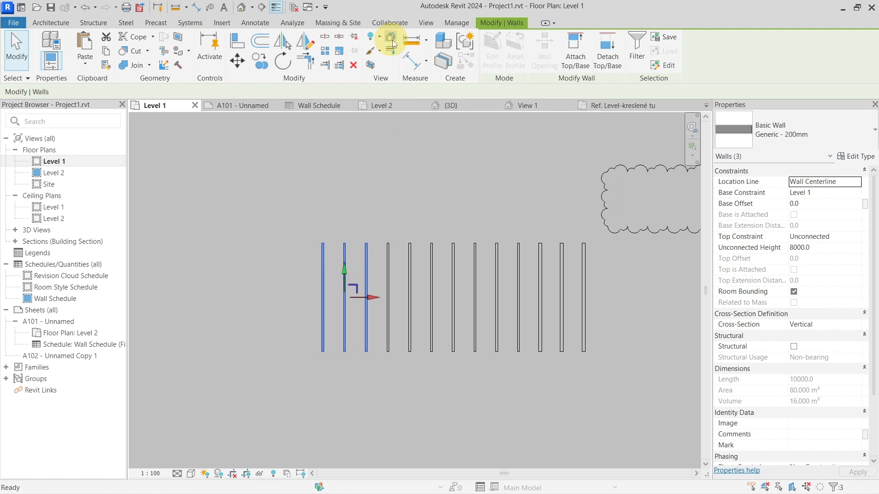
left_click_drag(345, 255, 345, 142)
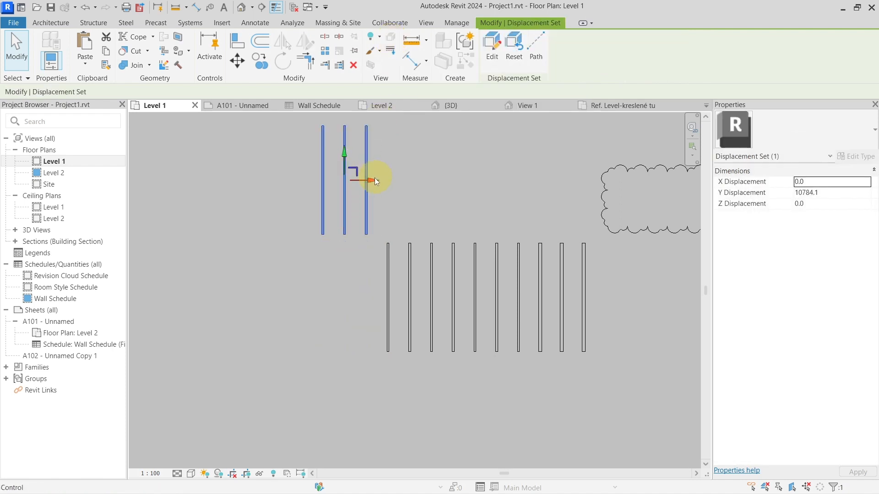
left_click_drag(374, 179, 297, 180)
Step: Add displacement paths from the upper ends of the three displaced walls
left_click(538, 58)
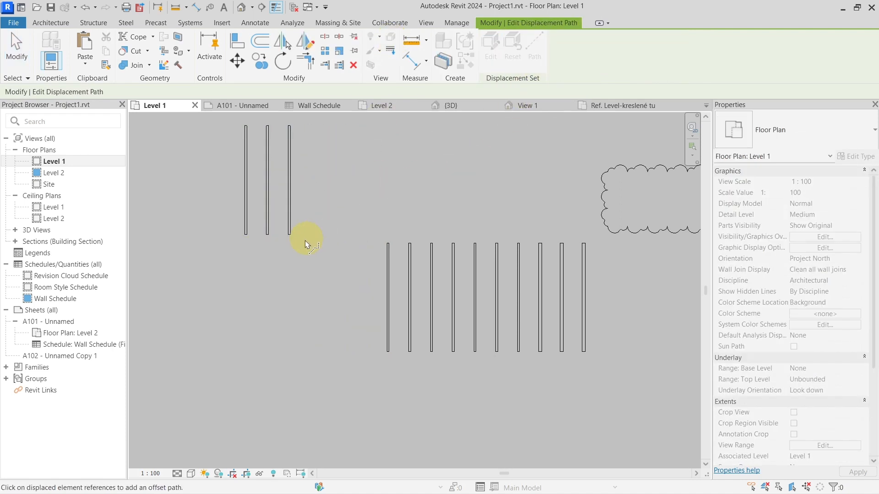
left_click(289, 235)
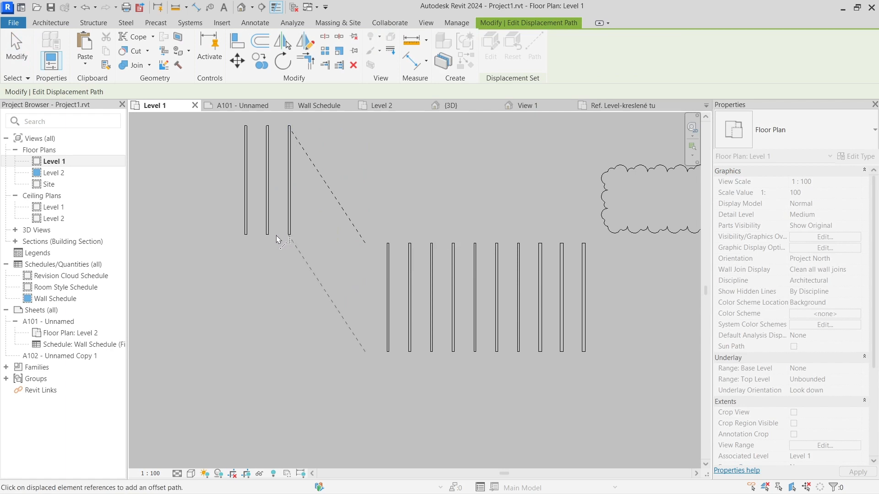
left_click(271, 216)
key("Escape")
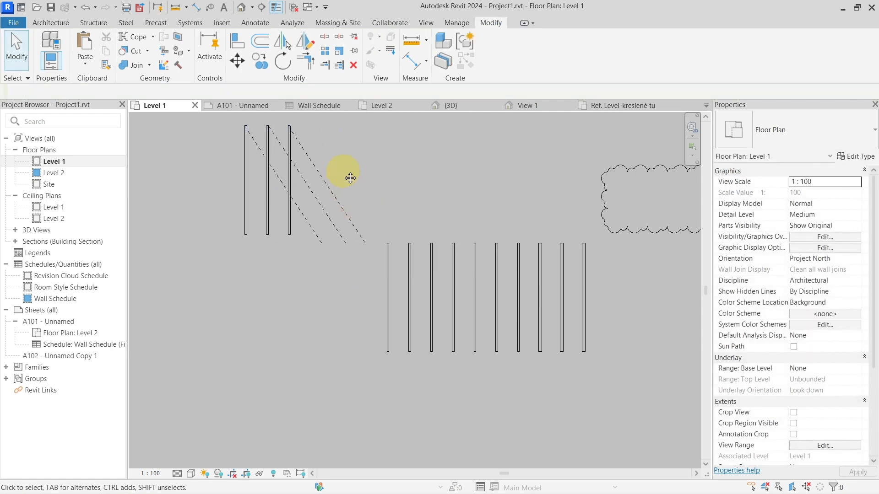
Step: Shift the displaced wall set to an X displacement of about -12969 mm and reduce its Y displacement
middle_click_drag(351, 178, 360, 221)
left_click(300, 225)
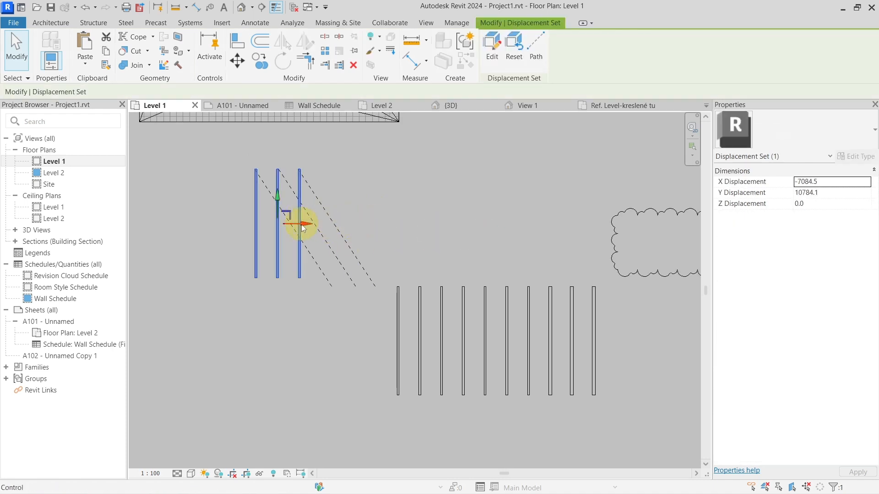
left_click_drag(302, 226, 237, 226)
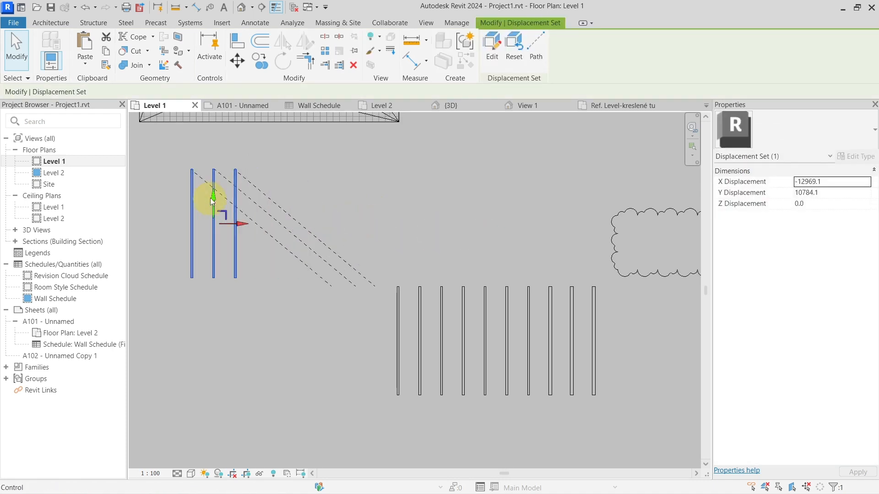
left_click_drag(211, 199, 212, 253)
left_click(290, 281)
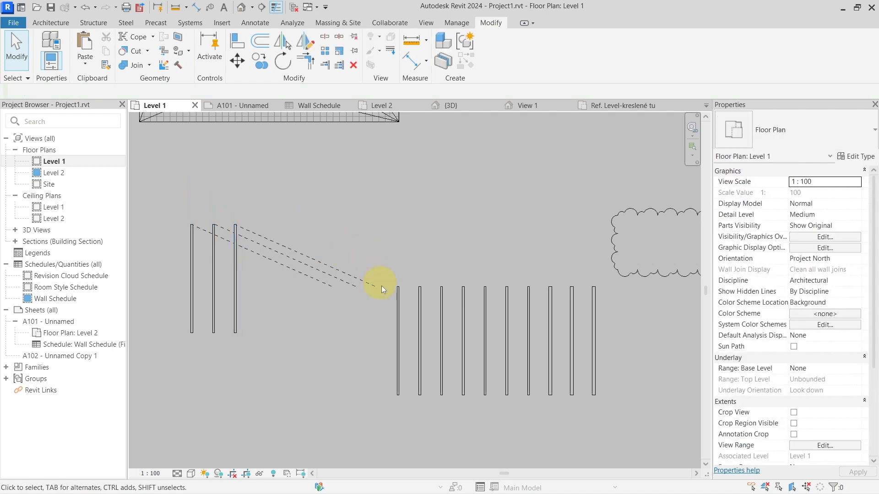
middle_click_drag(325, 308, 370, 303)
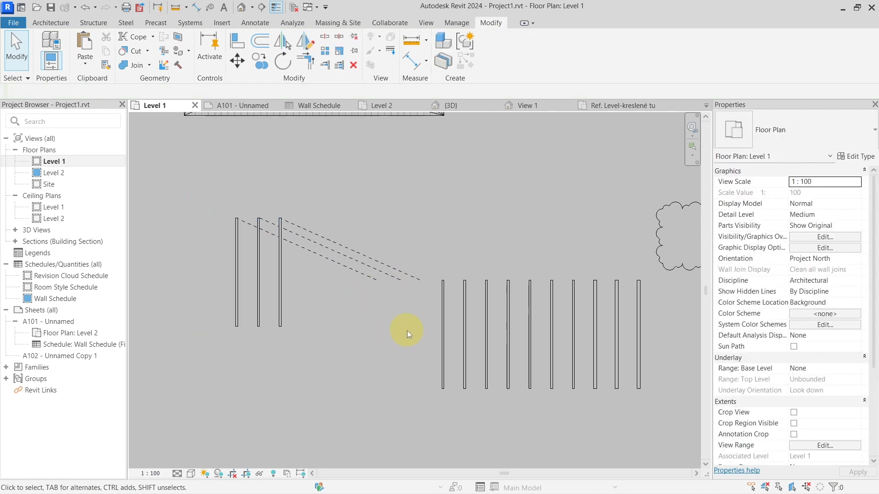
Step: Open the Room Style Schedule
scroll(374, 307, "down", 5)
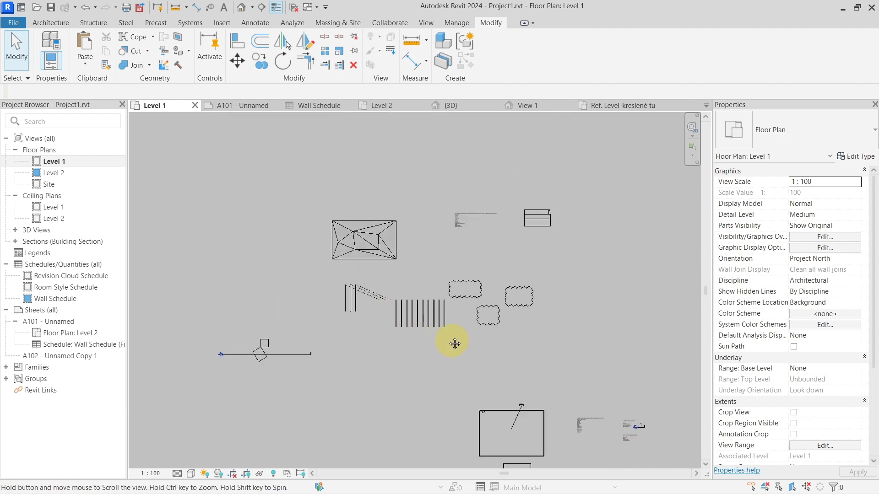
middle_click_drag(454, 344, 339, 257)
scroll(352, 284, "up", 2)
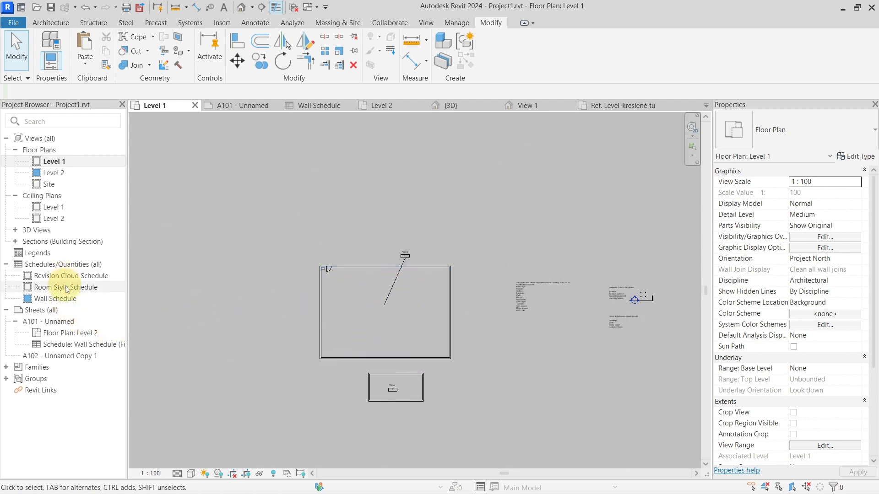
left_click(79, 291)
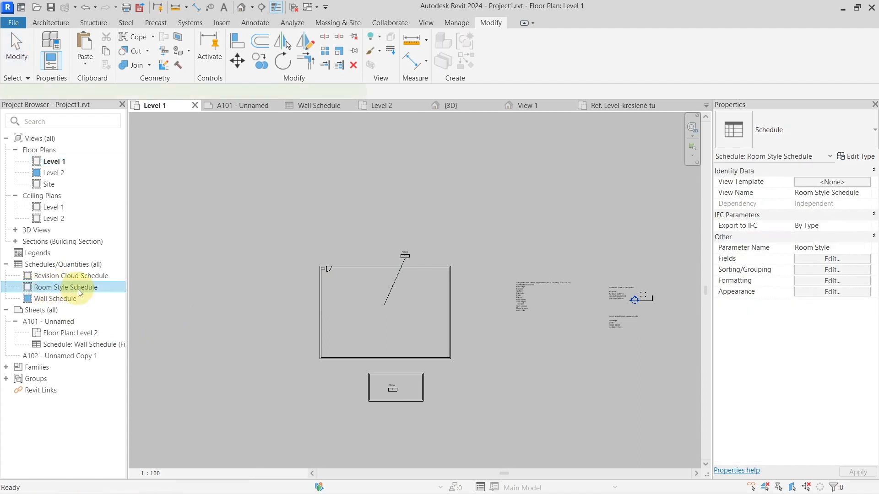
double_click(79, 291)
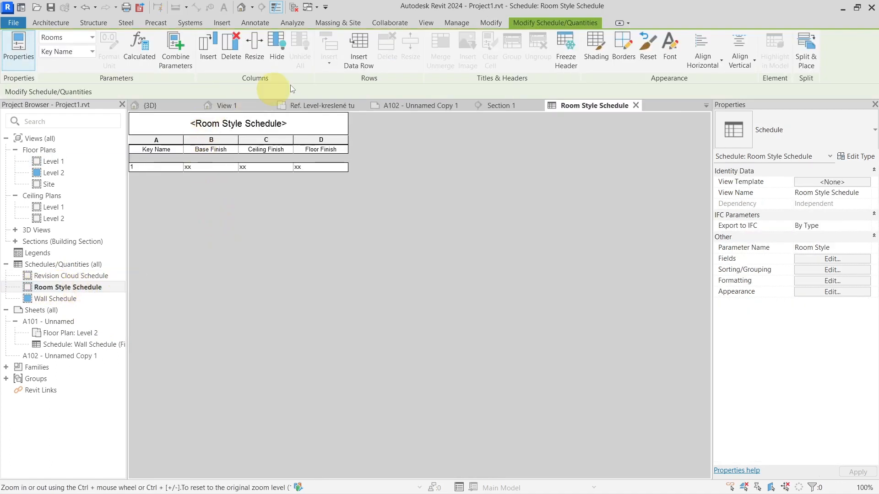
Step: Add a second data row to the Room Style Schedule with zz as its base, ceiling and floor finish
left_click(359, 48)
left_click(189, 177)
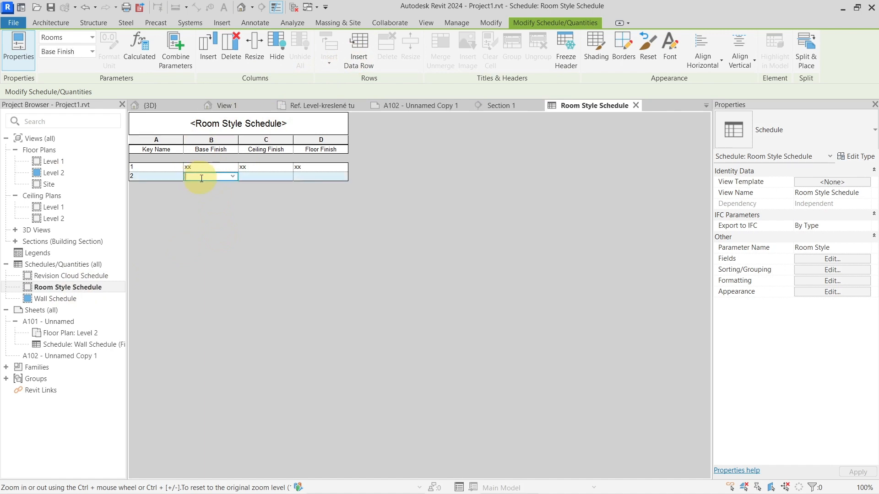
type("zz")
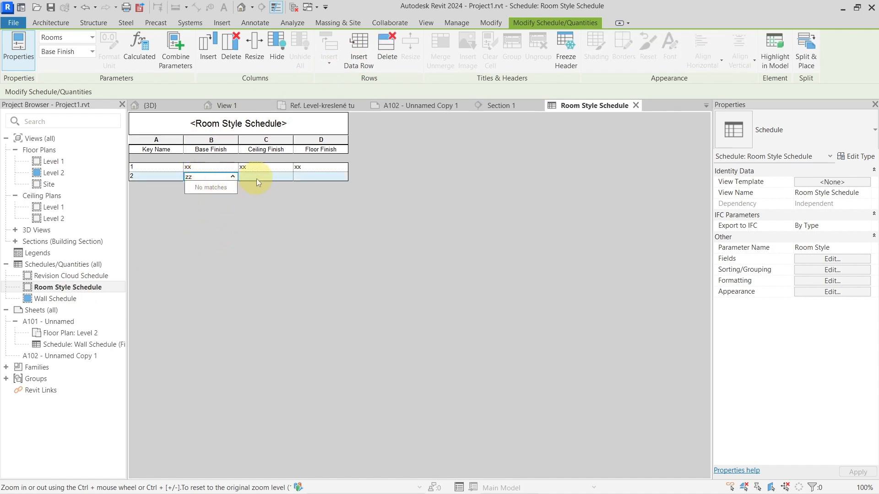
left_click(256, 177)
type("zz")
left_click(315, 178)
type("zz")
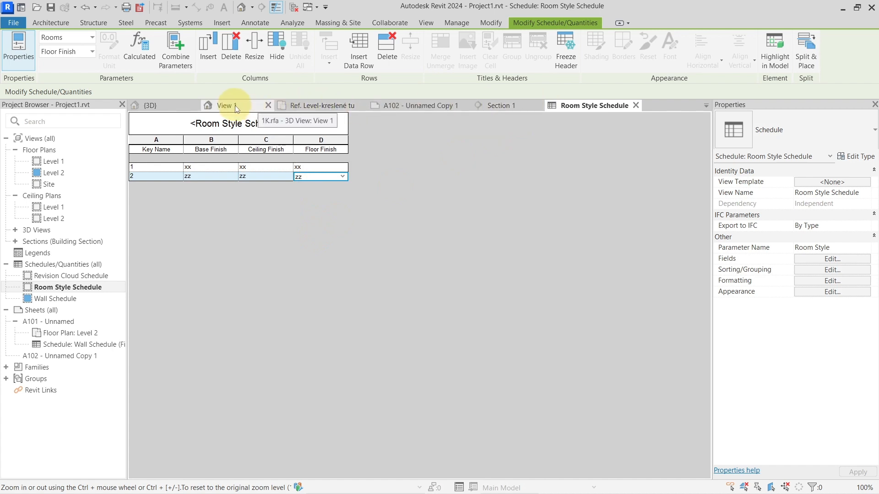
Step: In the Level 1 floor plan, set the Room Style of the large room numbered 1 to key 2
left_click(706, 105)
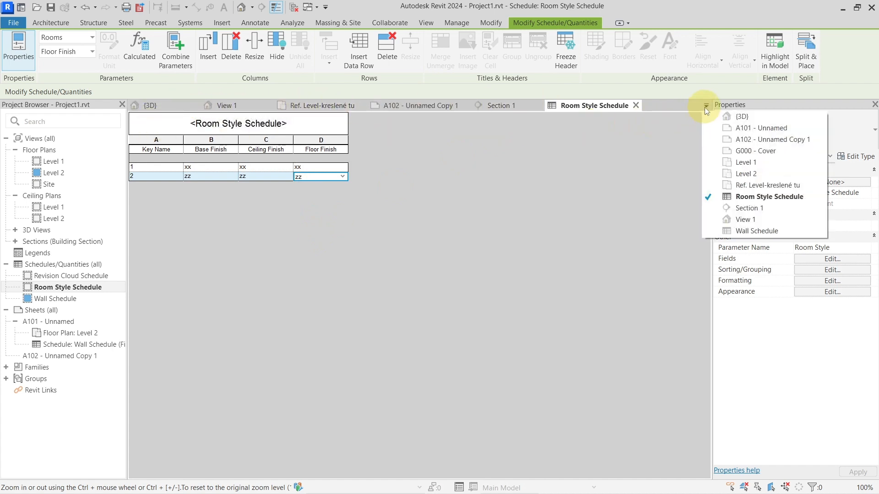
left_click(719, 163)
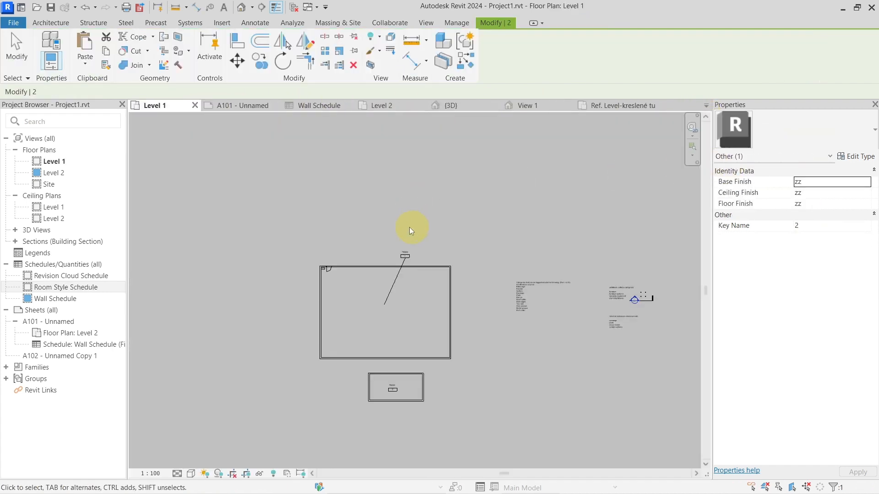
scroll(407, 388, "up", 4)
scroll(404, 386, "up", 3)
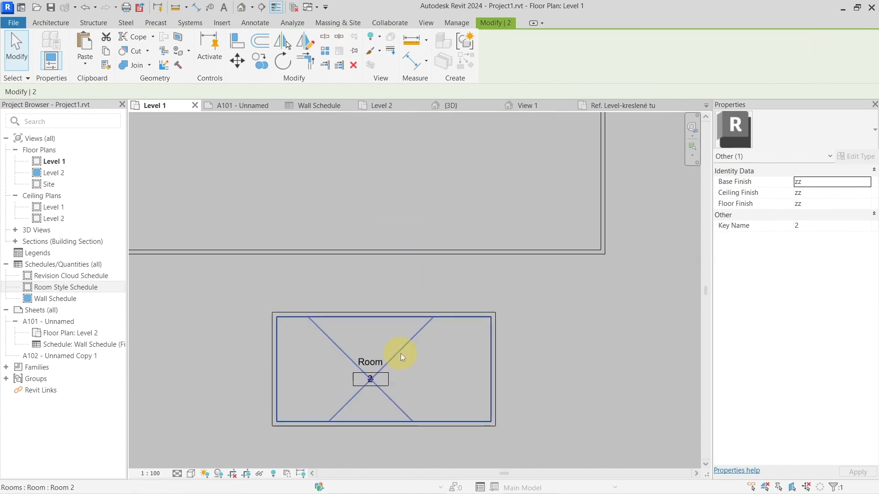
scroll(401, 342, "down", 4)
middle_click_drag(378, 180, 391, 246)
left_click(391, 245)
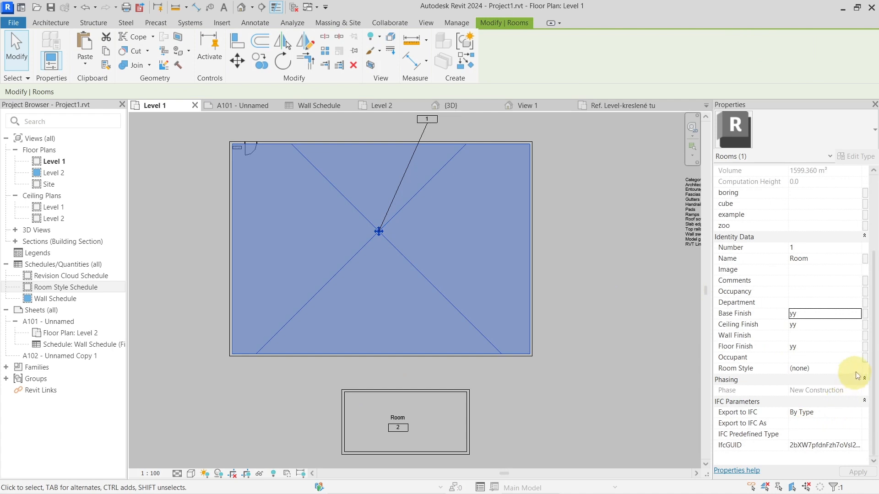
left_click(856, 368)
left_click(804, 396)
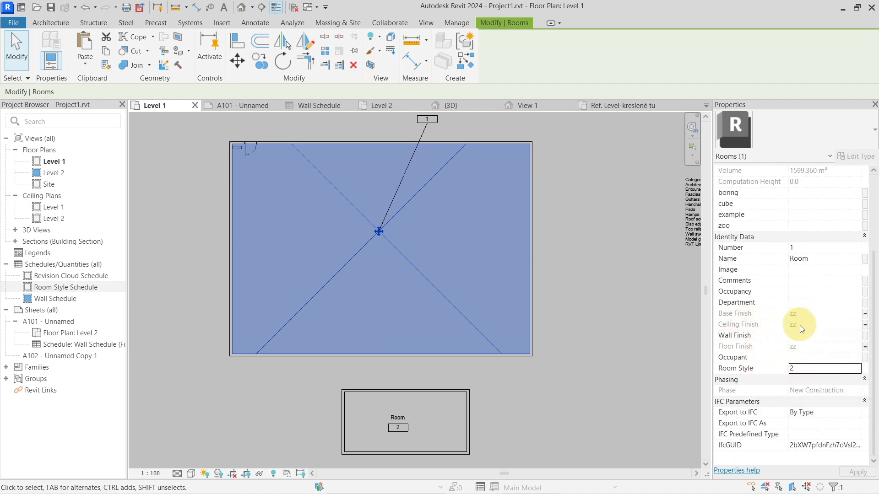
left_click(585, 288)
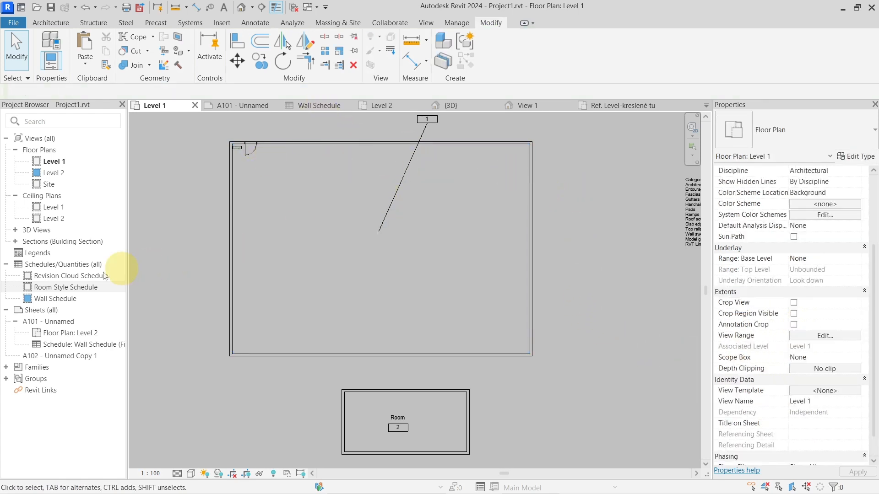
Step: Delete the key row named 2 from the Room Style Schedule
double_click(67, 284)
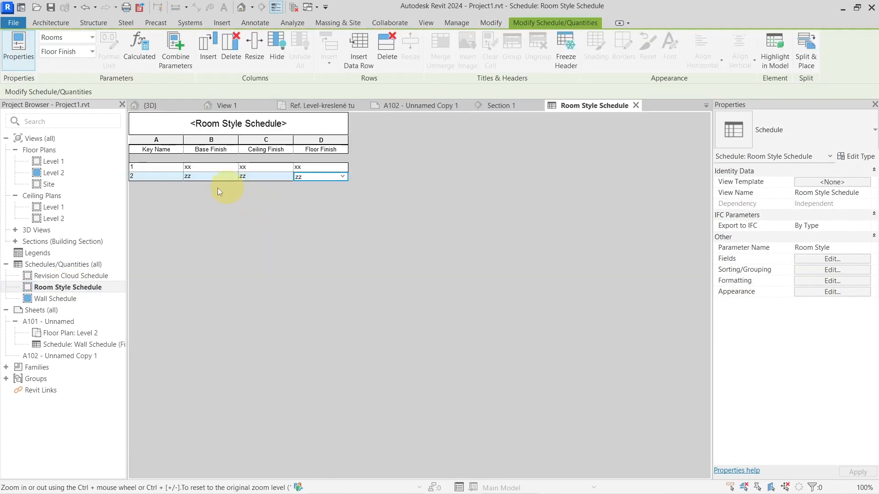
left_click(162, 178)
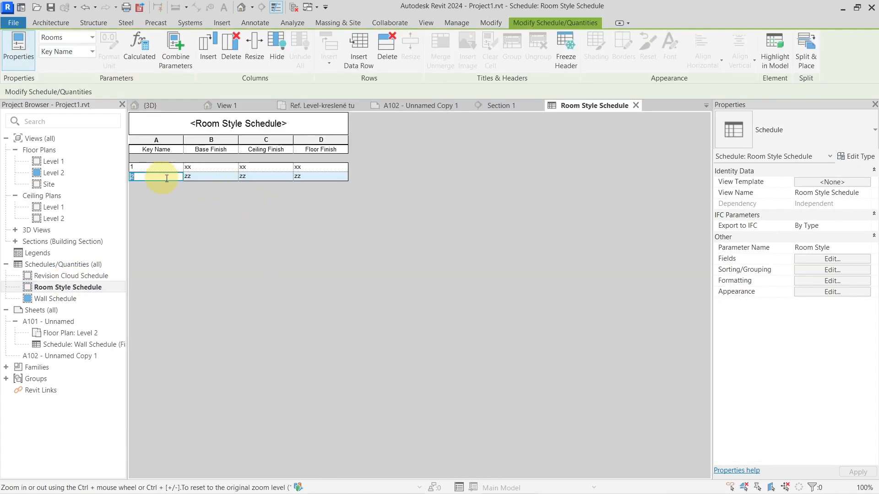
left_click(382, 65)
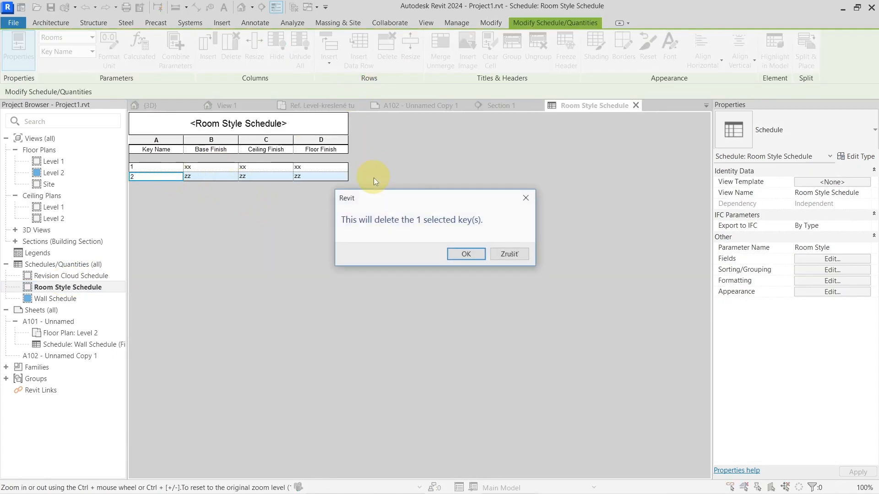
left_click(464, 254)
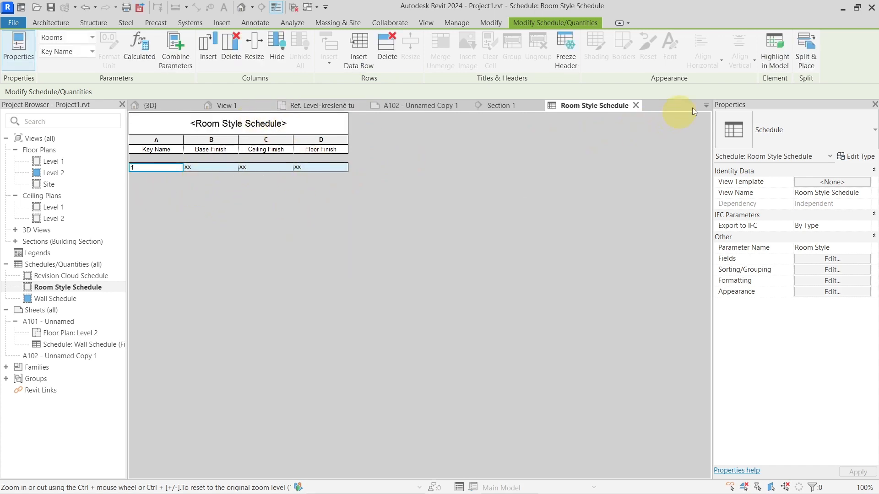
Step: Return to the Level 1 floor plan and check the finishes and Room Style of room 1
left_click(707, 107)
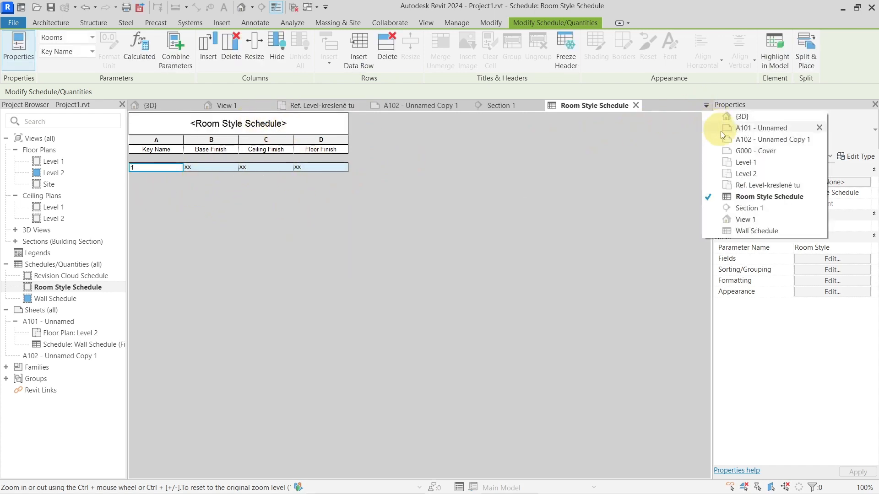
left_click(728, 163)
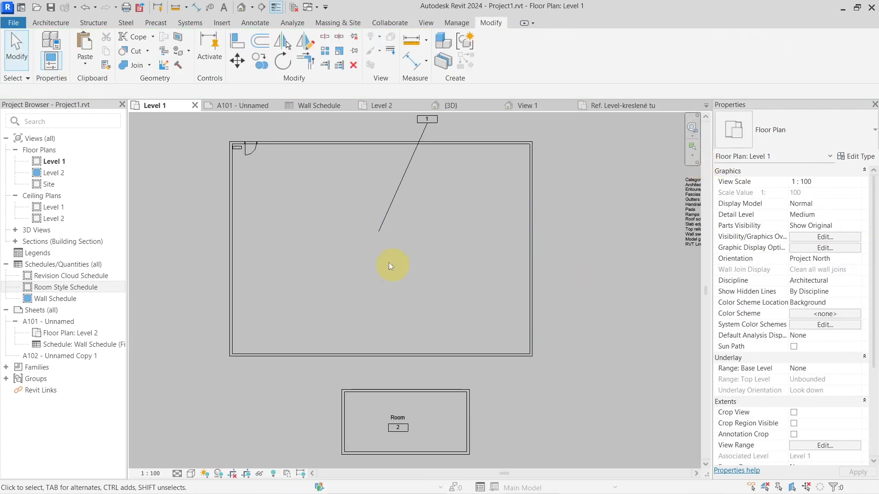
left_click(395, 247)
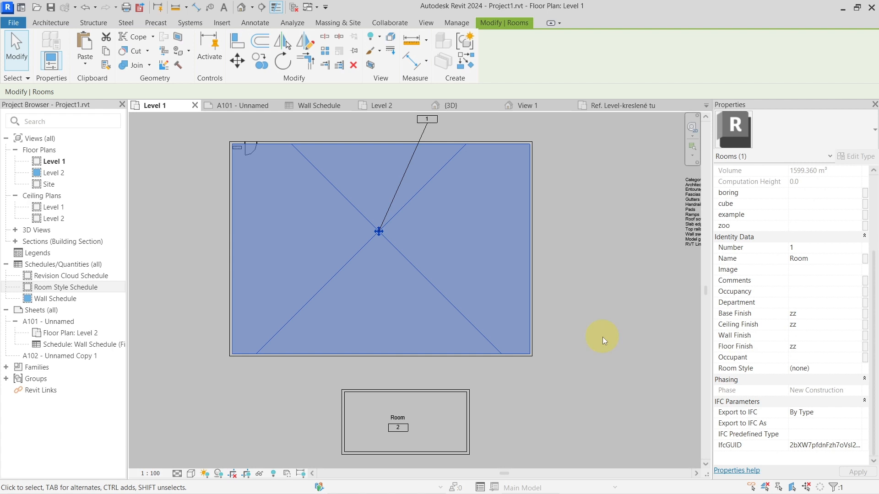
left_click(602, 337)
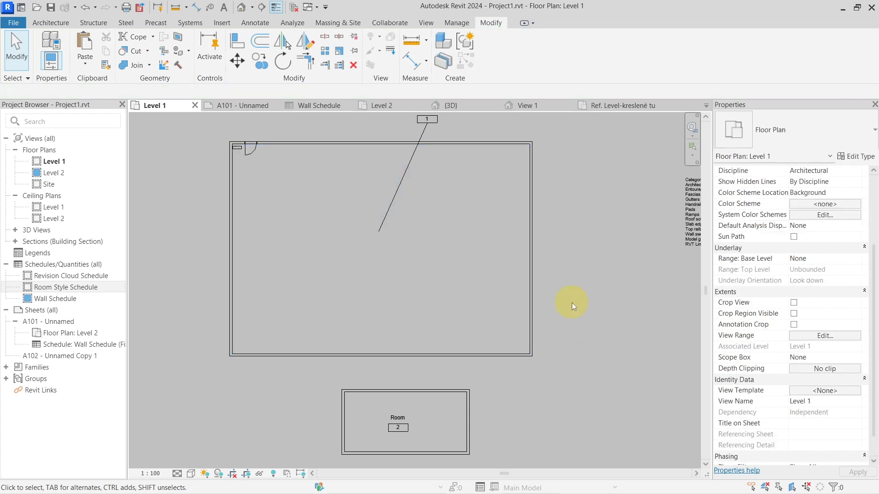
scroll(572, 303, "down", 3)
middle_click_drag(562, 303, 485, 275)
scroll(433, 280, "up", 3)
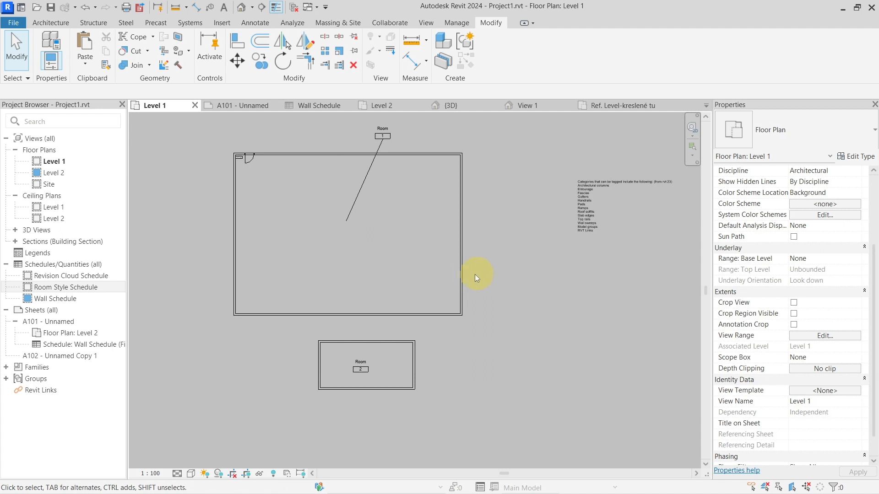
middle_click_drag(408, 242, 443, 268)
scroll(435, 261, "up", 2)
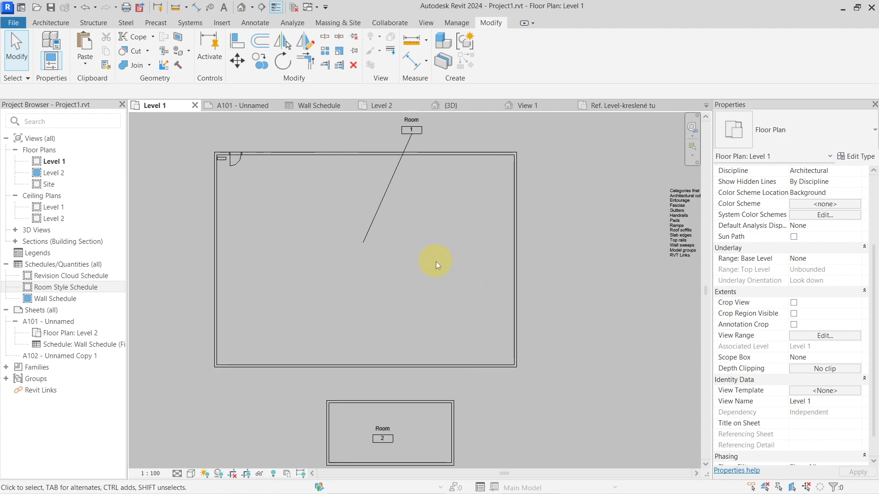
scroll(435, 262, "down", 2)
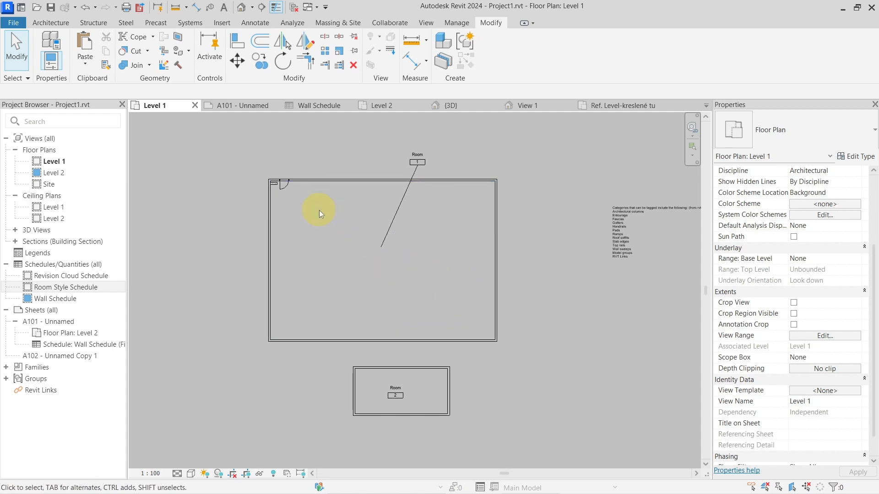
Step: Close the inactive views and switch to sheet G000 - Cover of the Snowdon Towers Sample Architectural project
left_click(295, 8)
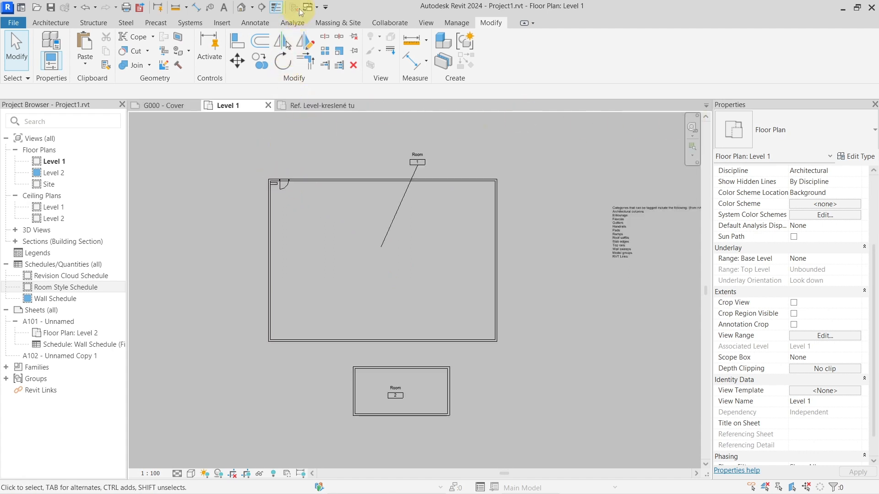
left_click(180, 108)
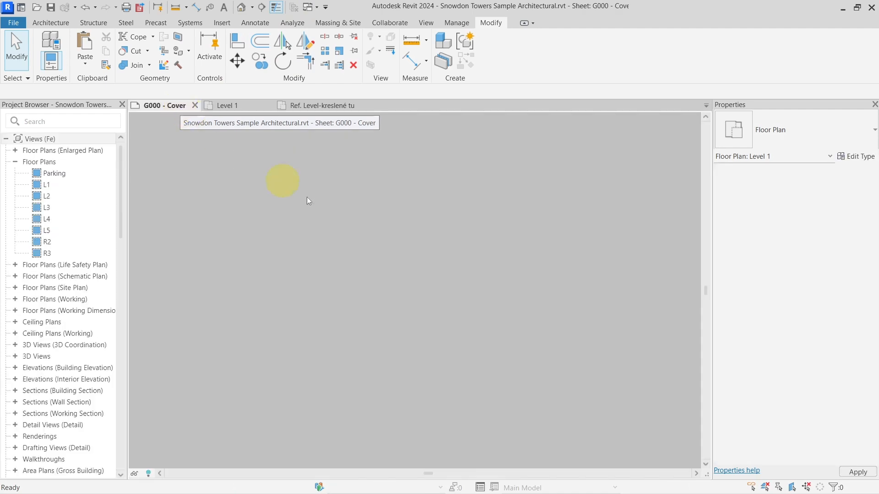
scroll(374, 248, "up", 3)
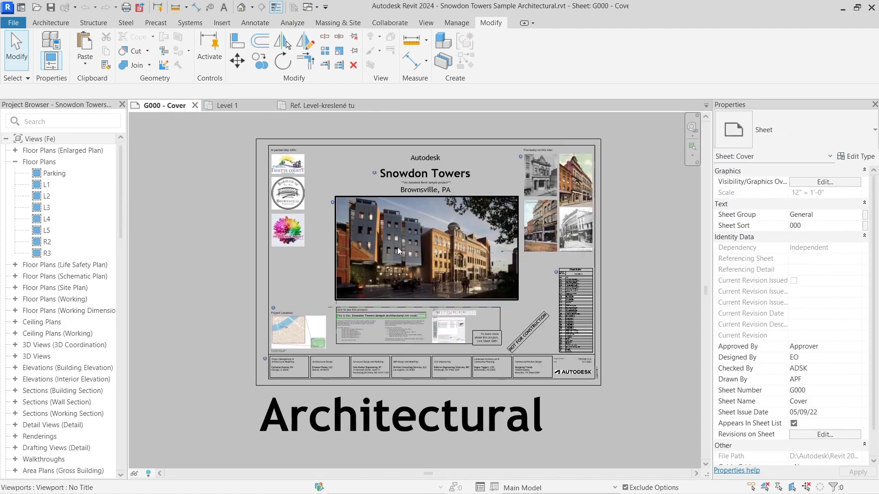
scroll(406, 243, "down", 1)
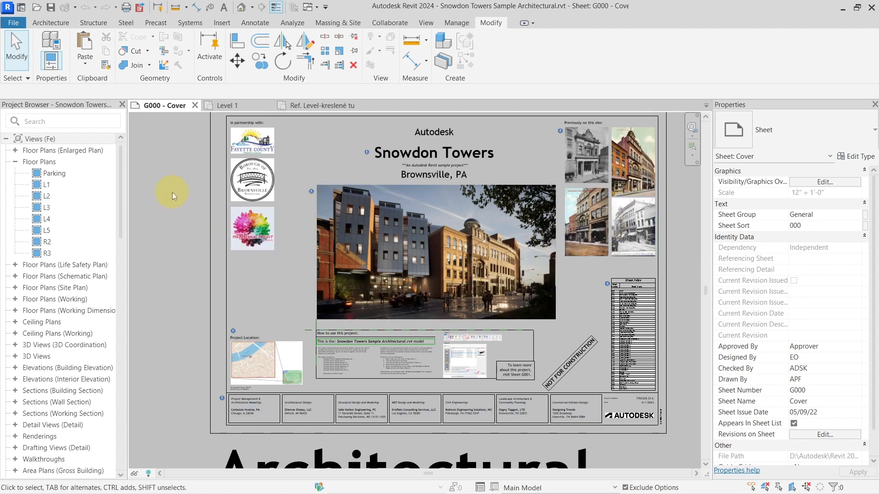
Step: Start a PDF export, edit the Arch - All Sheets print set and exclude sheets G100 through A102 from it
left_click(139, 7)
left_click_drag(419, 45, 383, 36)
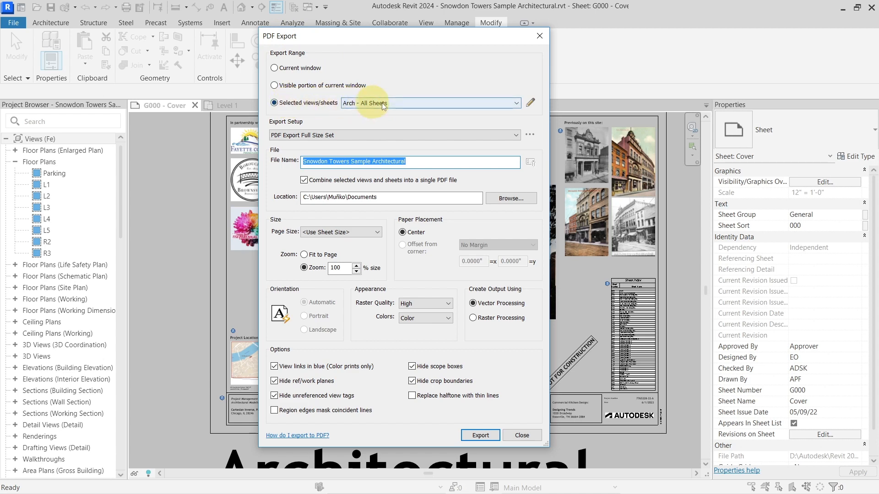
left_click(530, 104)
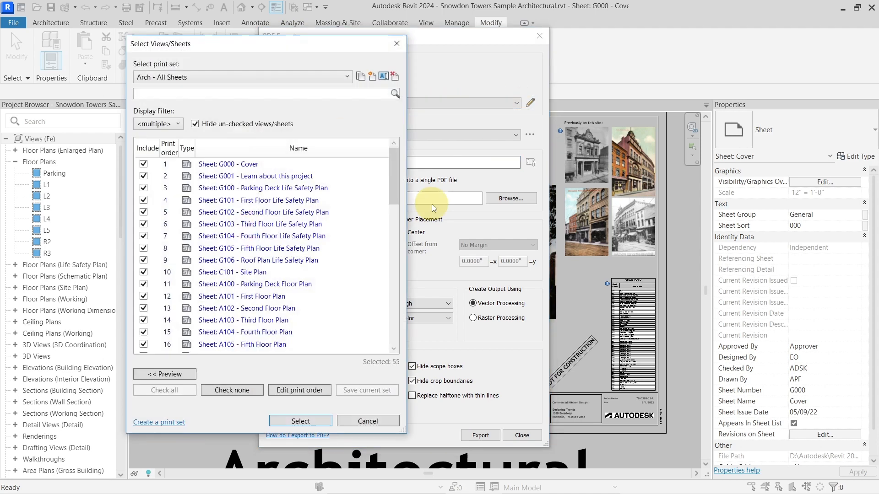
left_click(256, 189)
left_click(251, 311, "shift")
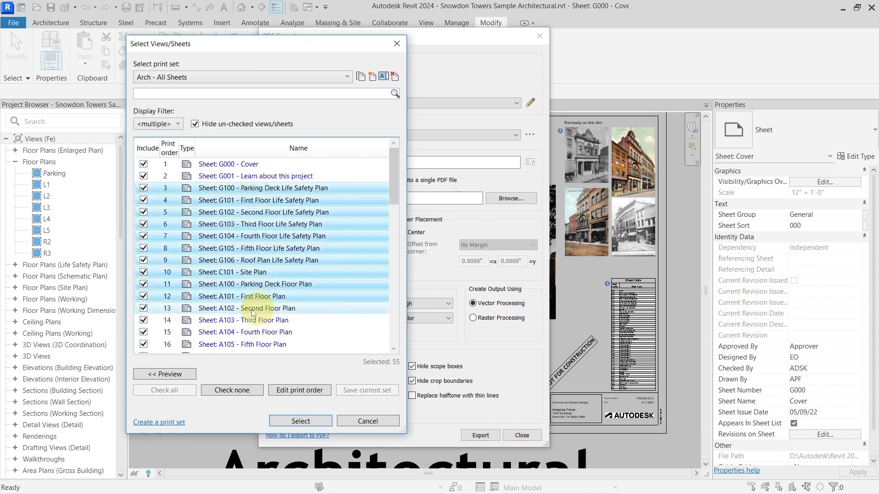
left_click(145, 296)
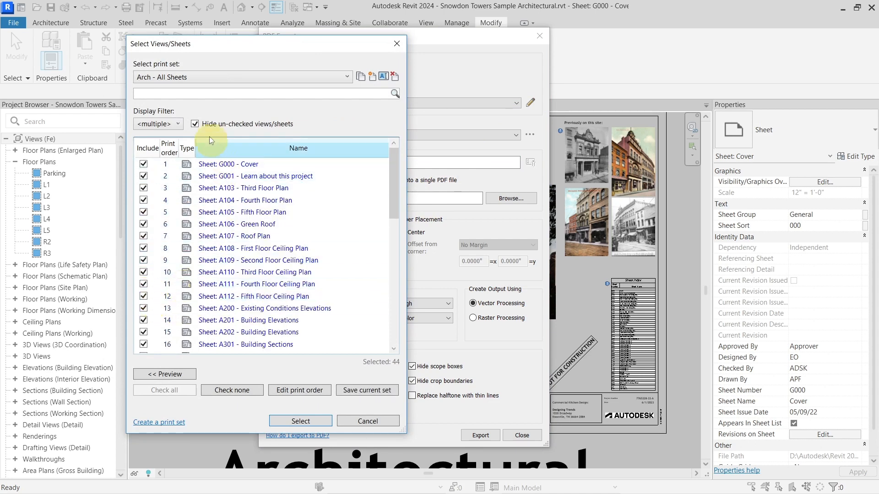
Step: Show the un-checked sheets in the print set and include sheets G100 through A102 again
left_click(194, 123)
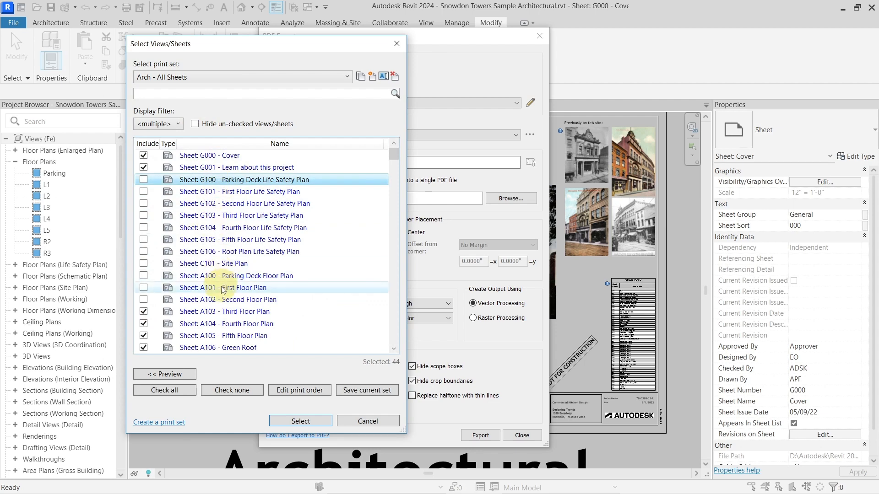
left_click(223, 302, "shift")
left_click(144, 300)
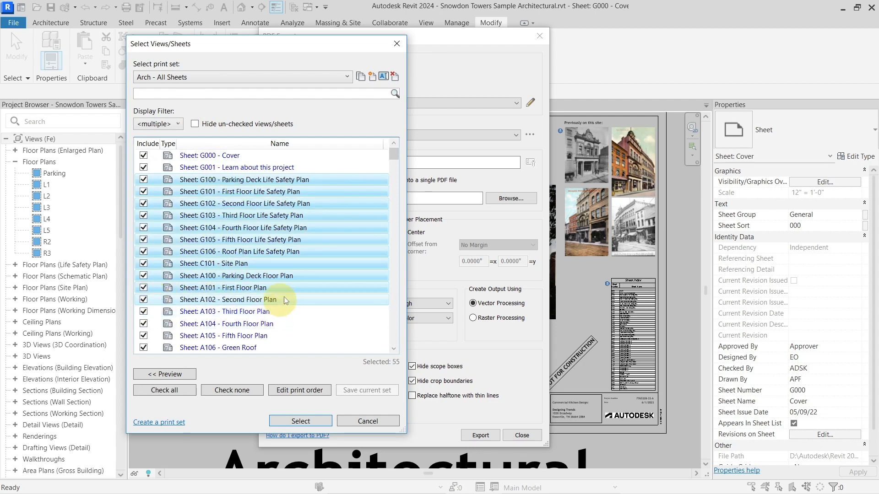
left_click(296, 297)
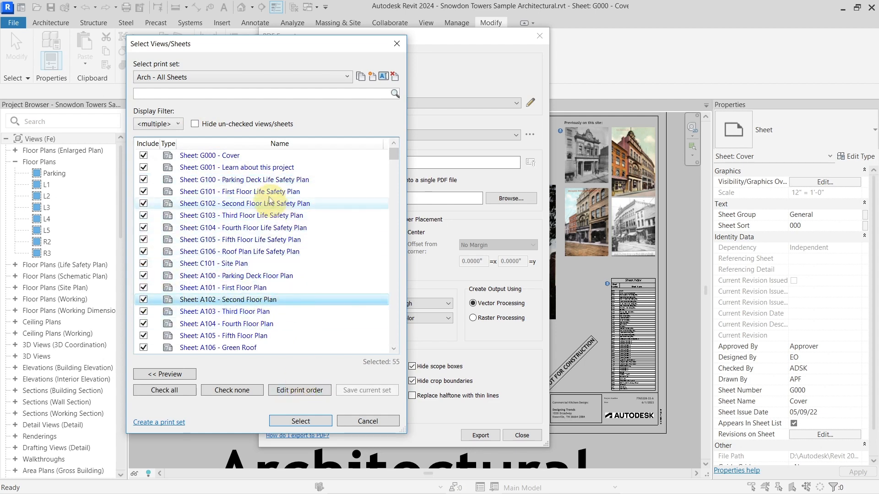
Step: Move sheets G104 to G106 directly after G000 - Cover in the print order, list only included sheets, and leave the PDF export without exporting
left_click(302, 391)
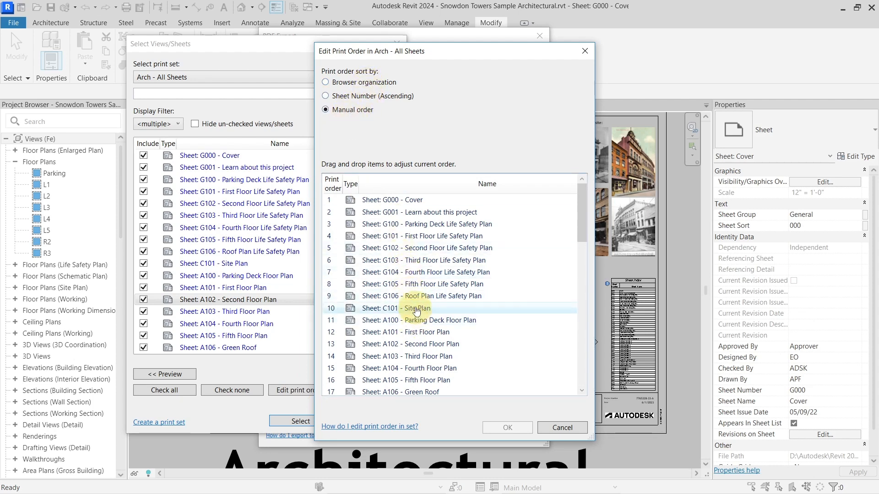
left_click_drag(429, 300, 412, 272)
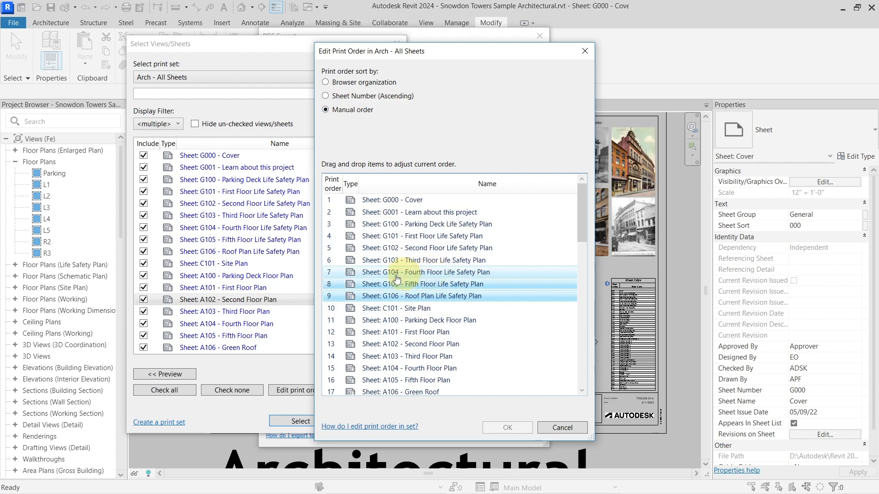
left_click_drag(426, 241, 434, 211)
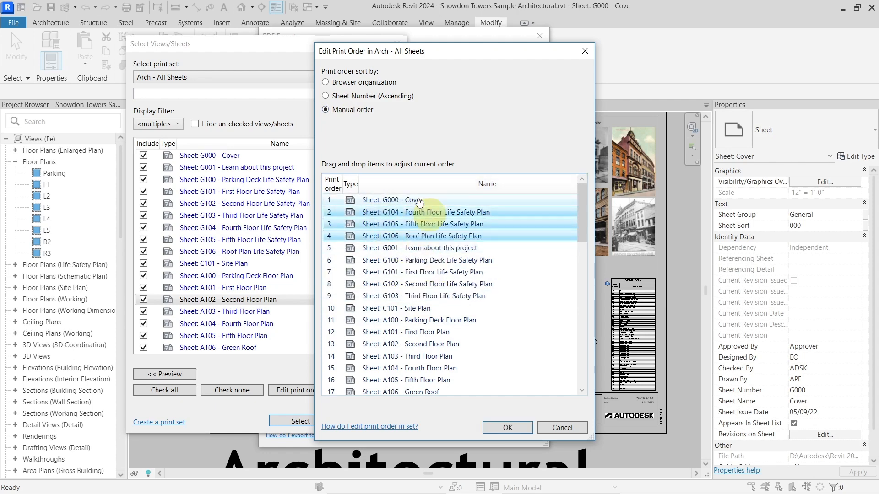
left_click(507, 428)
left_click(195, 124)
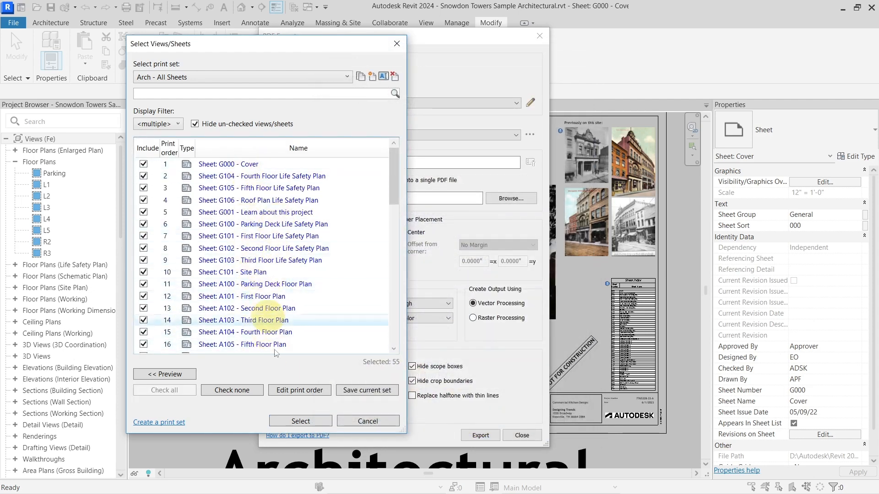
left_click(361, 422)
left_click(522, 435)
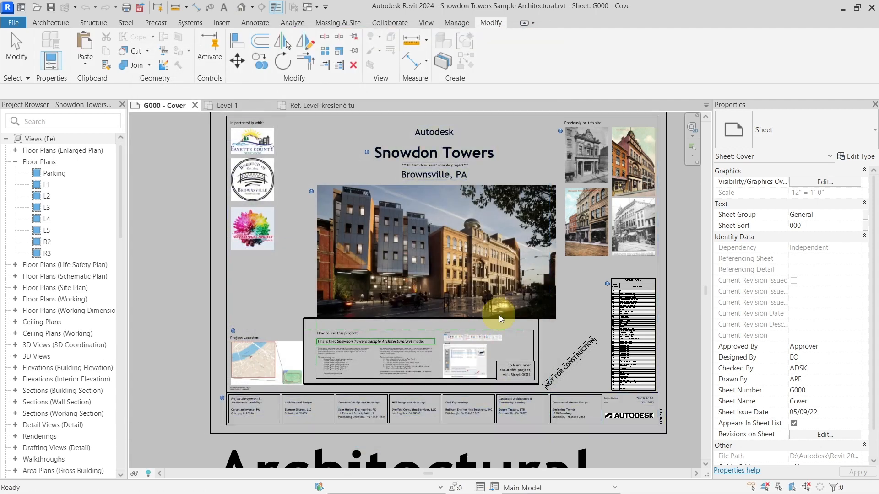
scroll(507, 305, "down", 1)
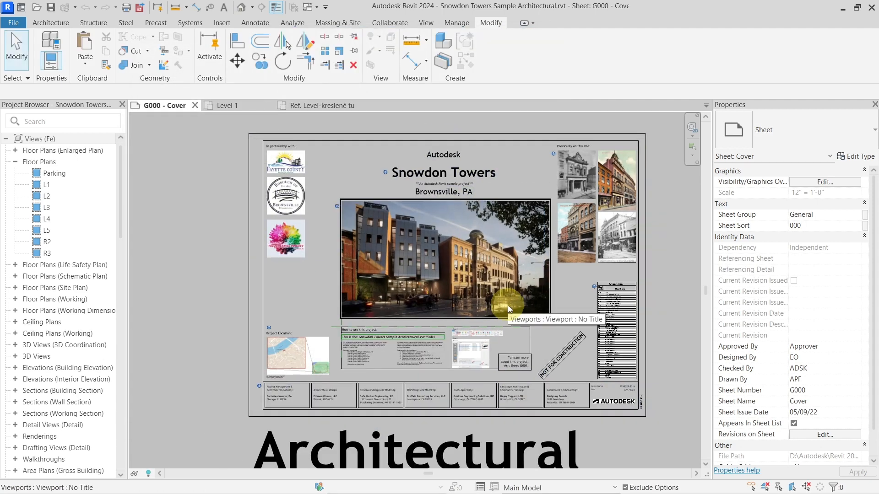